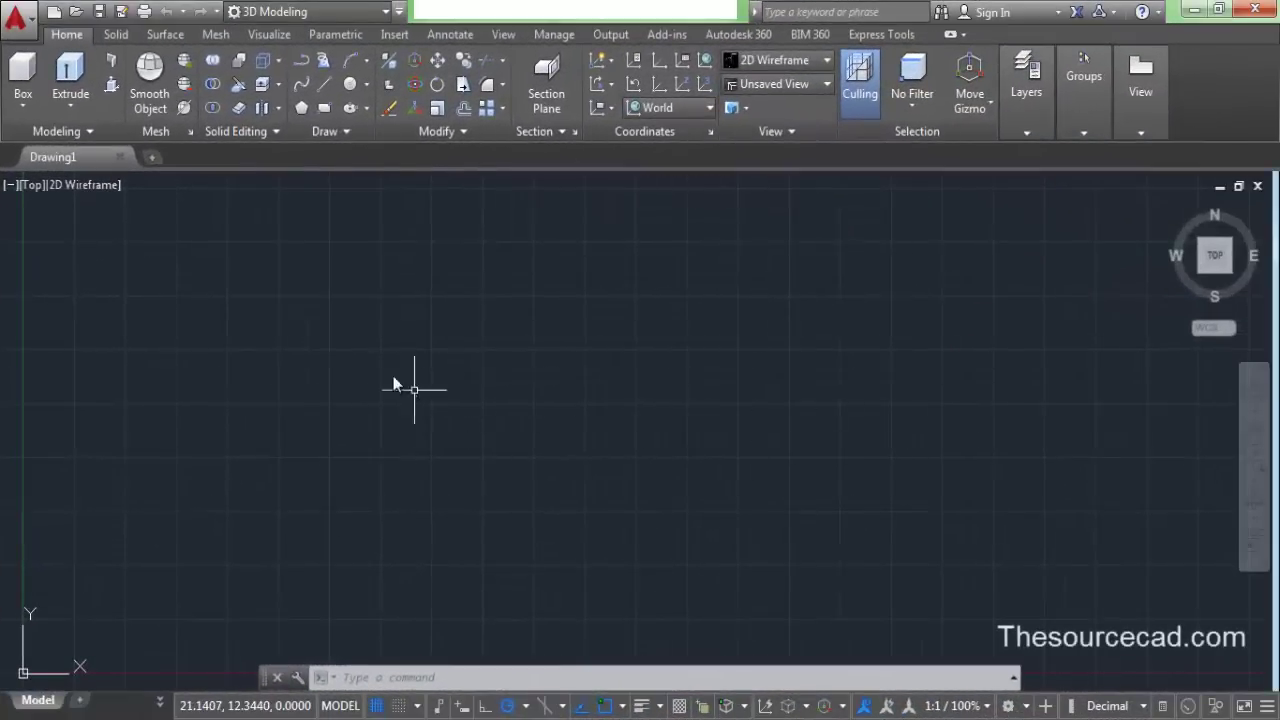
Step: Draw an axis-end ellipse with a long horizontal axis and a short height
click(365, 110)
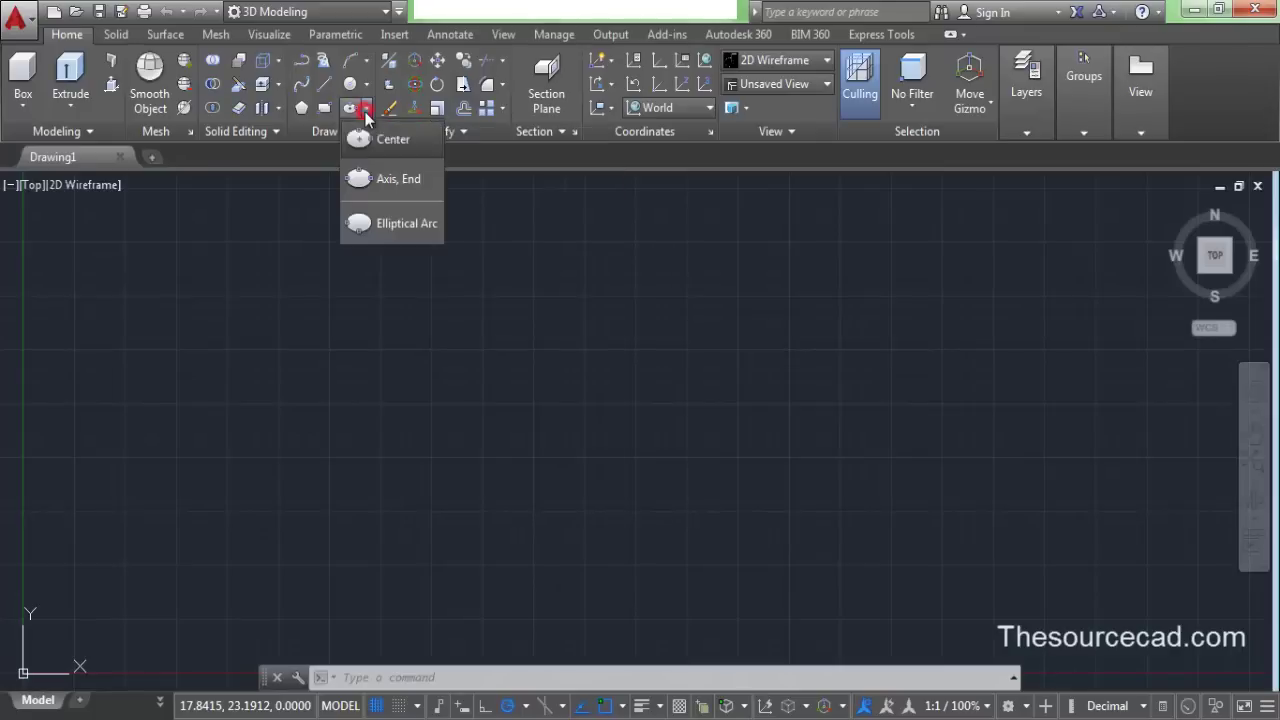
click(379, 177)
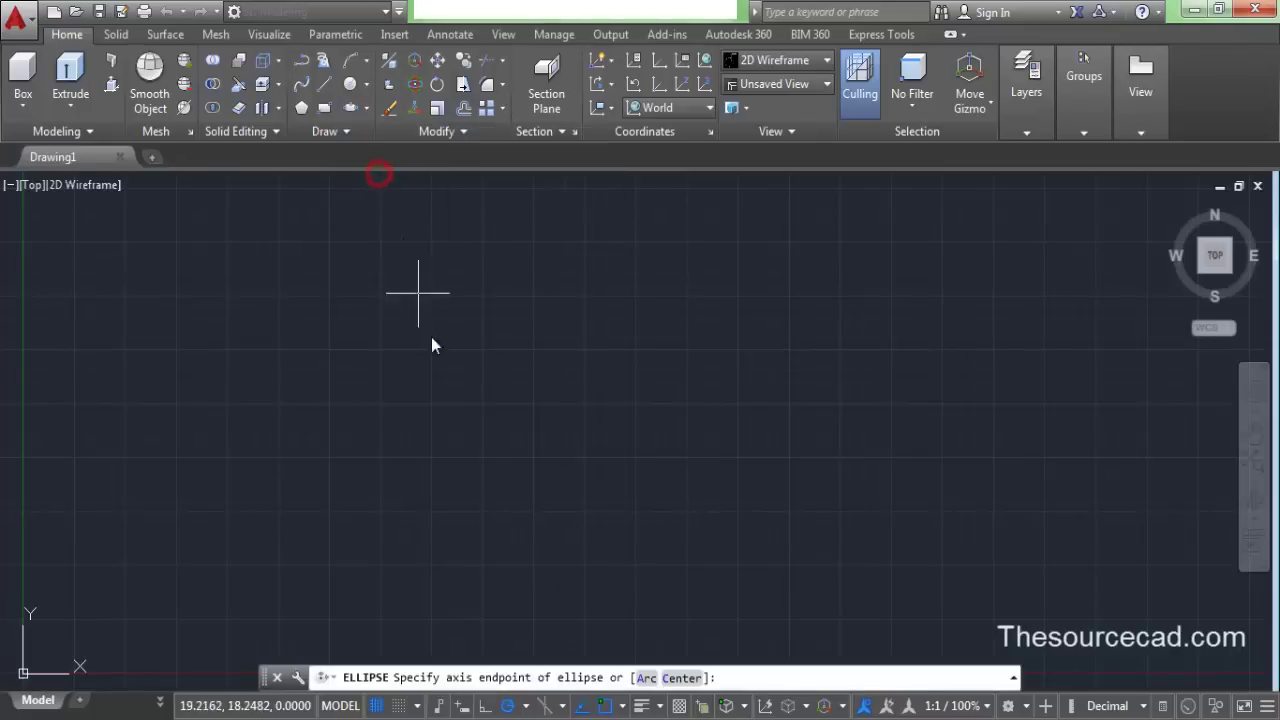
click(485, 367)
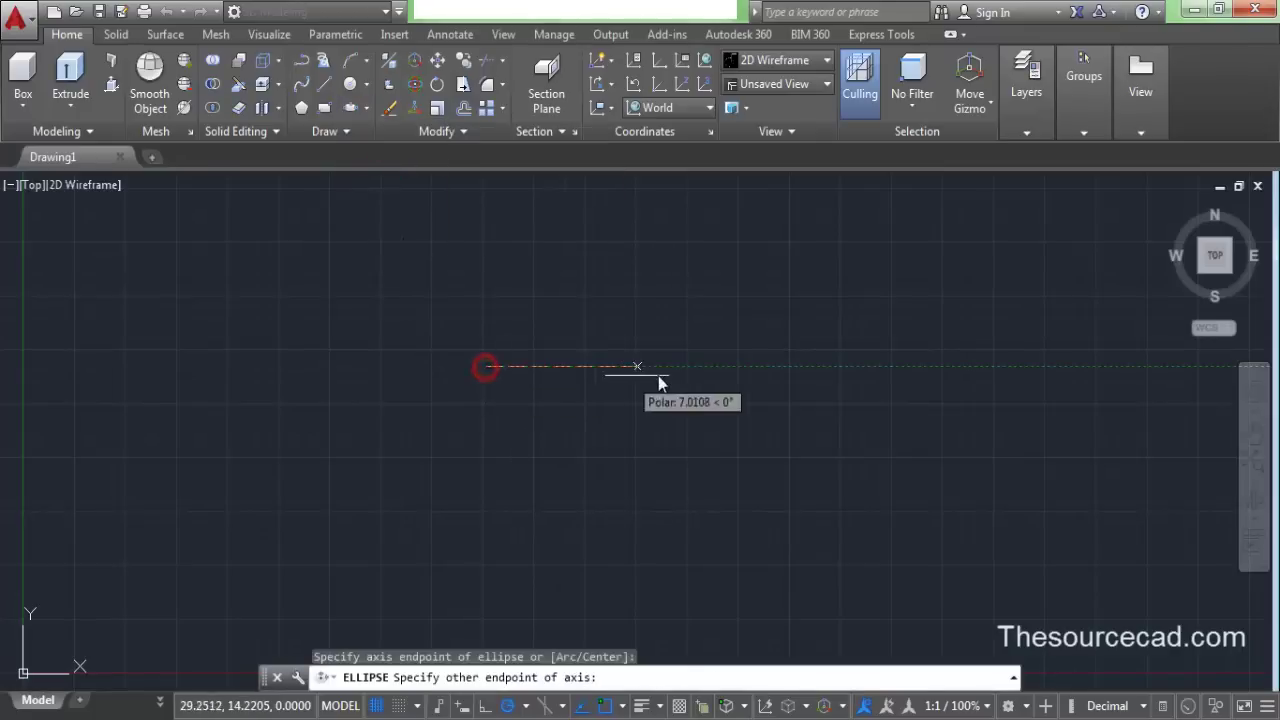
click(778, 366)
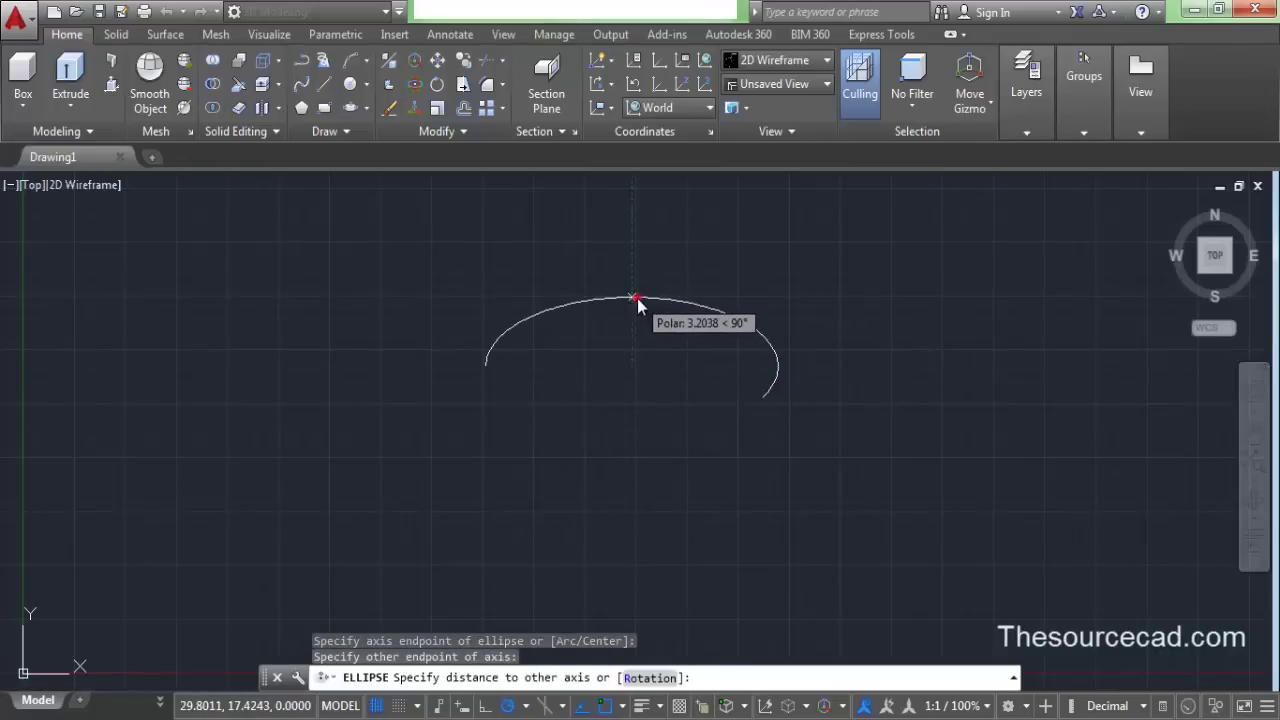
click(637, 298)
mouse_move(629, 350)
middle_down()
mouse_move(580, 366)
mouse_move(547, 352)
middle_up()
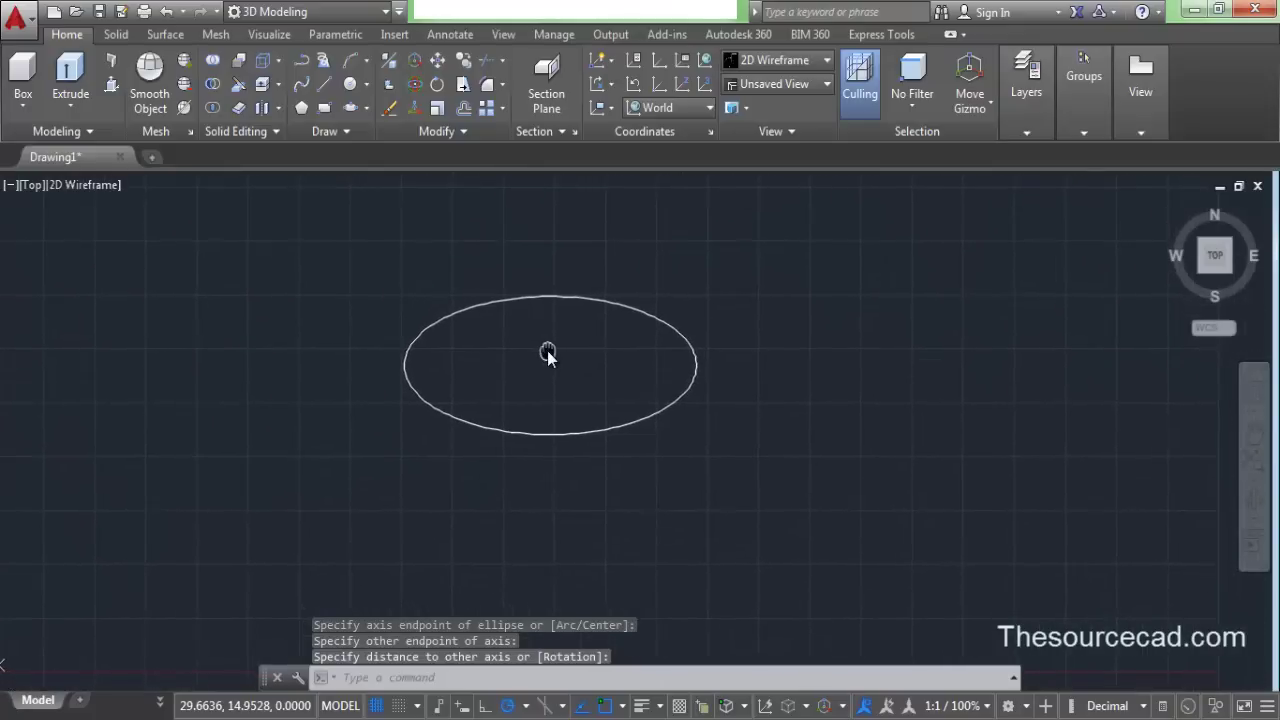
Step: Draw a horizontal line across the lower part of the ellipse
click(323, 86)
click(401, 398)
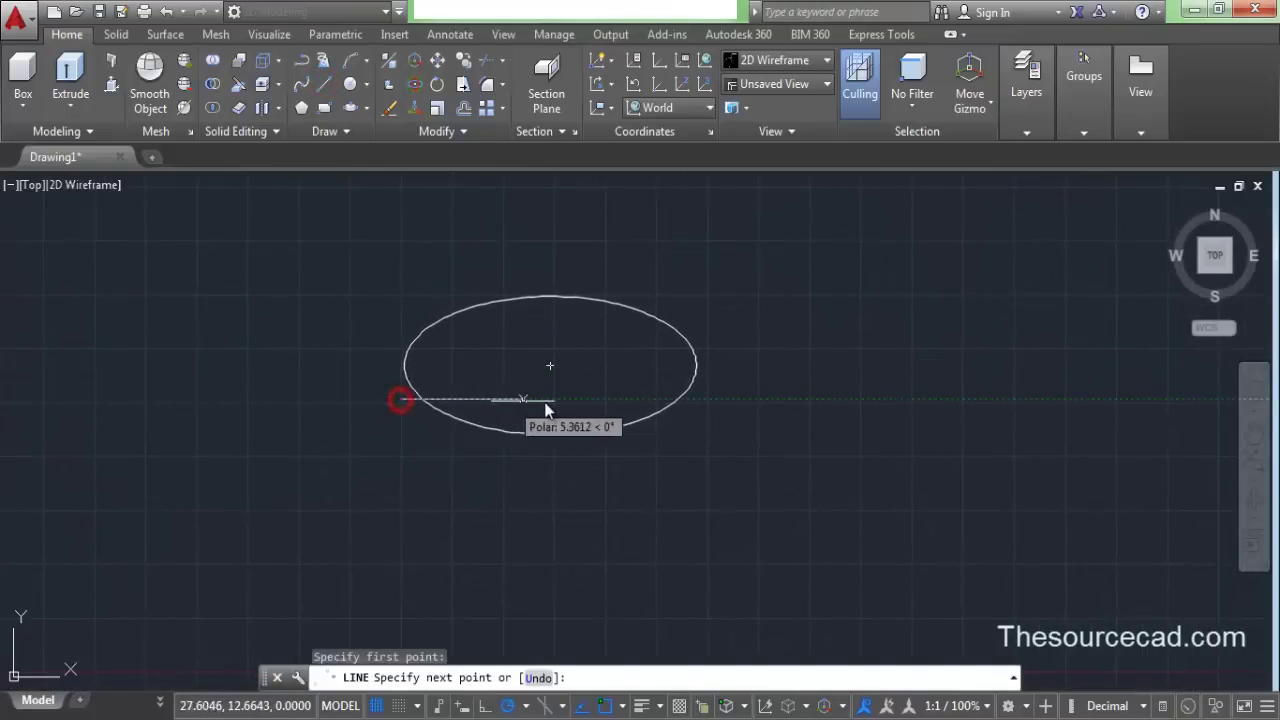
click(715, 398)
right_click(748, 300)
click(763, 308)
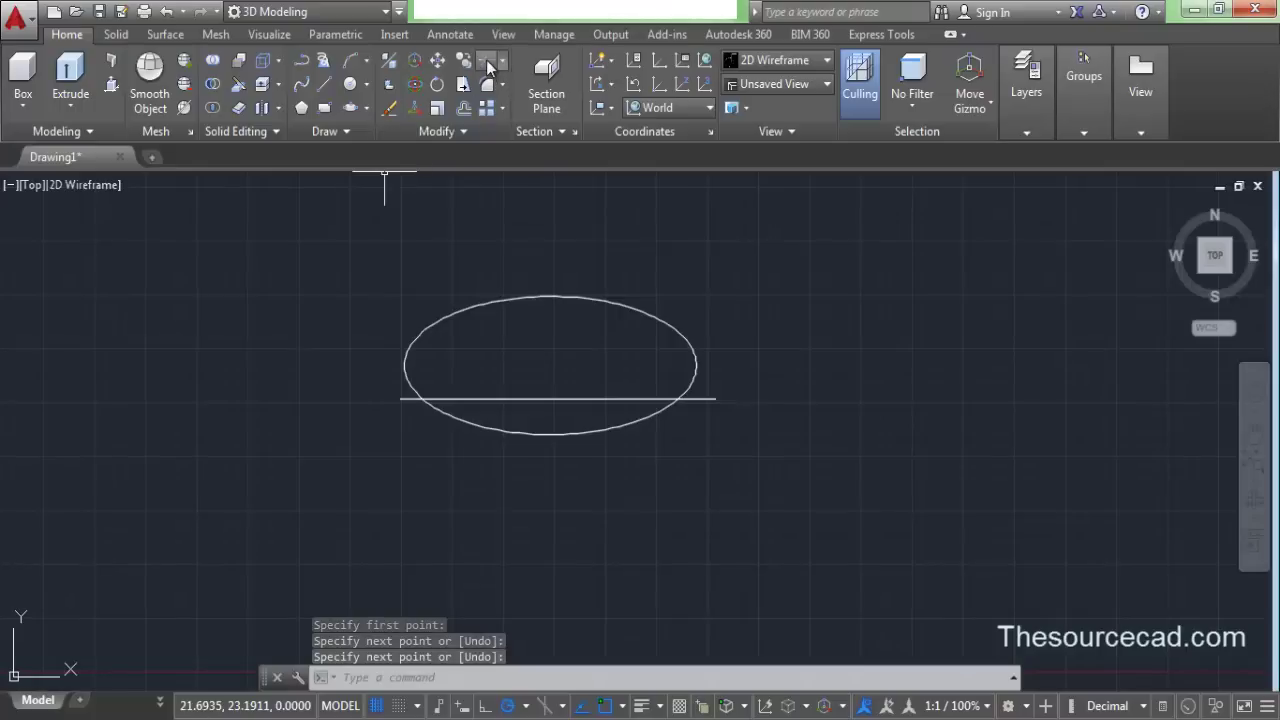
Step: Trim away the ellipse's lower arc below the horizontal line
click(492, 107)
key(Return)
click(521, 434)
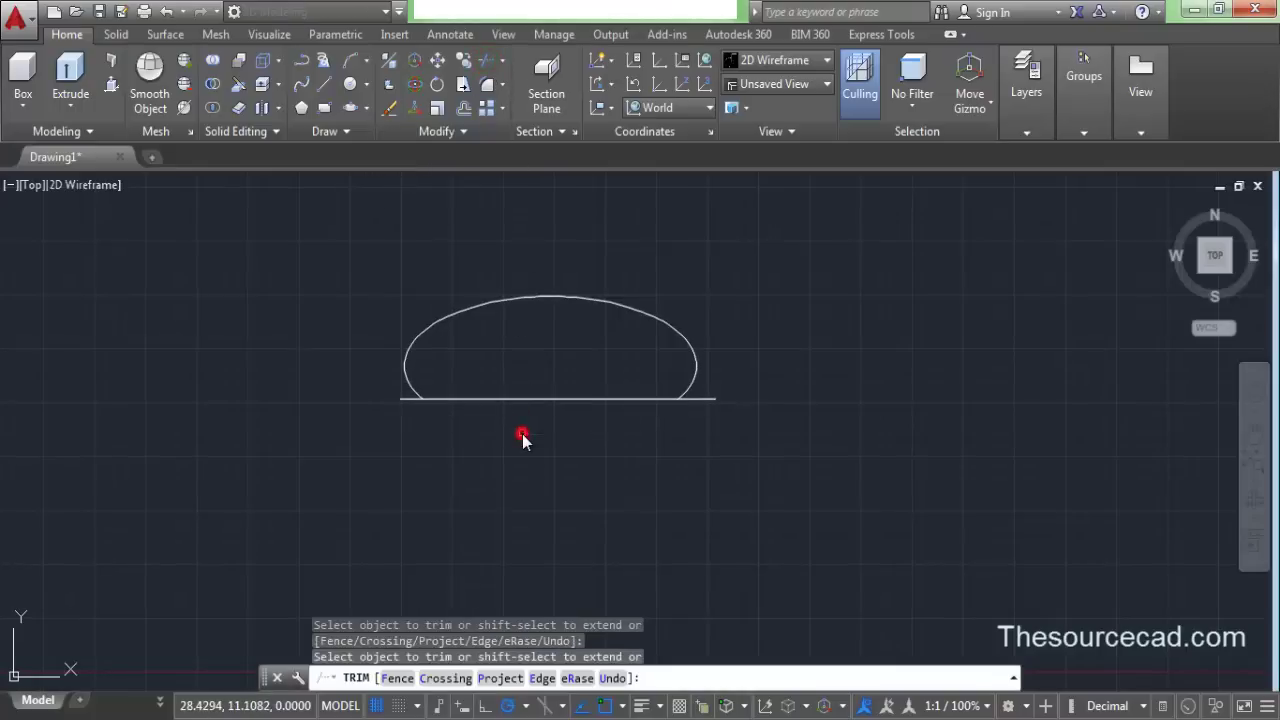
right_click(304, 273)
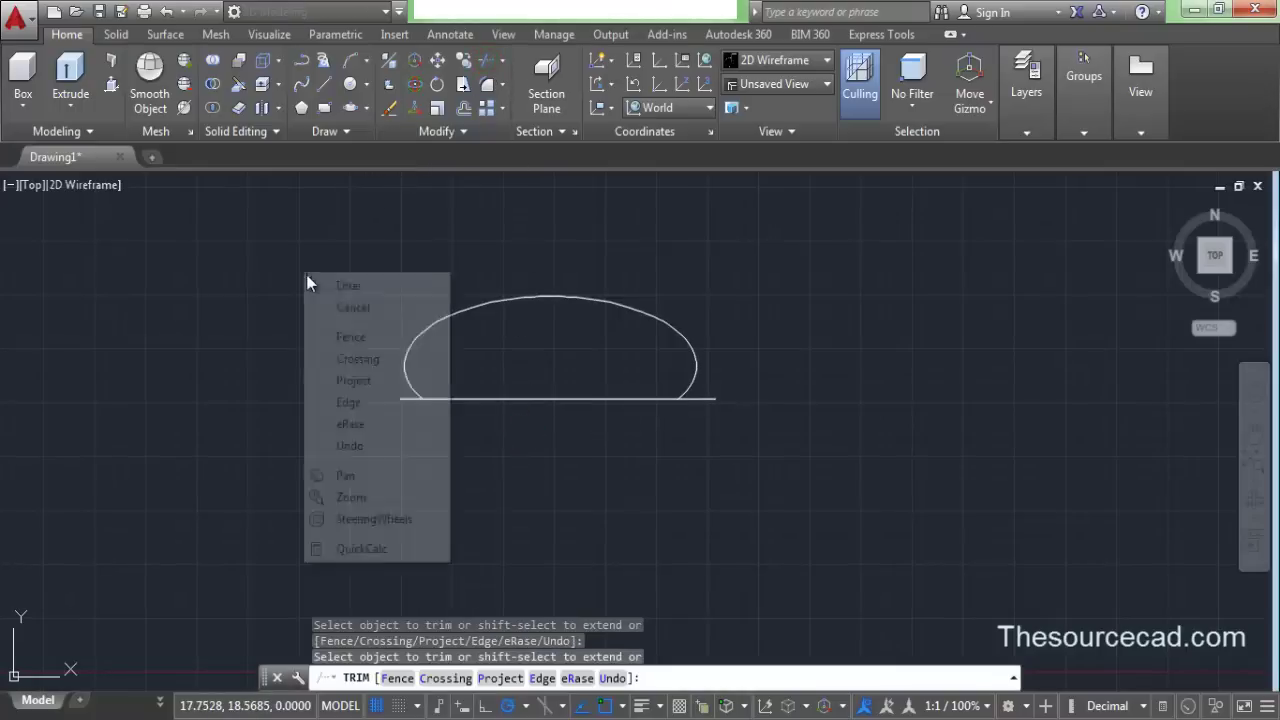
click(329, 286)
Step: Erase the horizontal cutting line, leaving only the upper arc
click(497, 400)
right_click(296, 286)
click(341, 355)
middle_drag(582, 434, 581, 385)
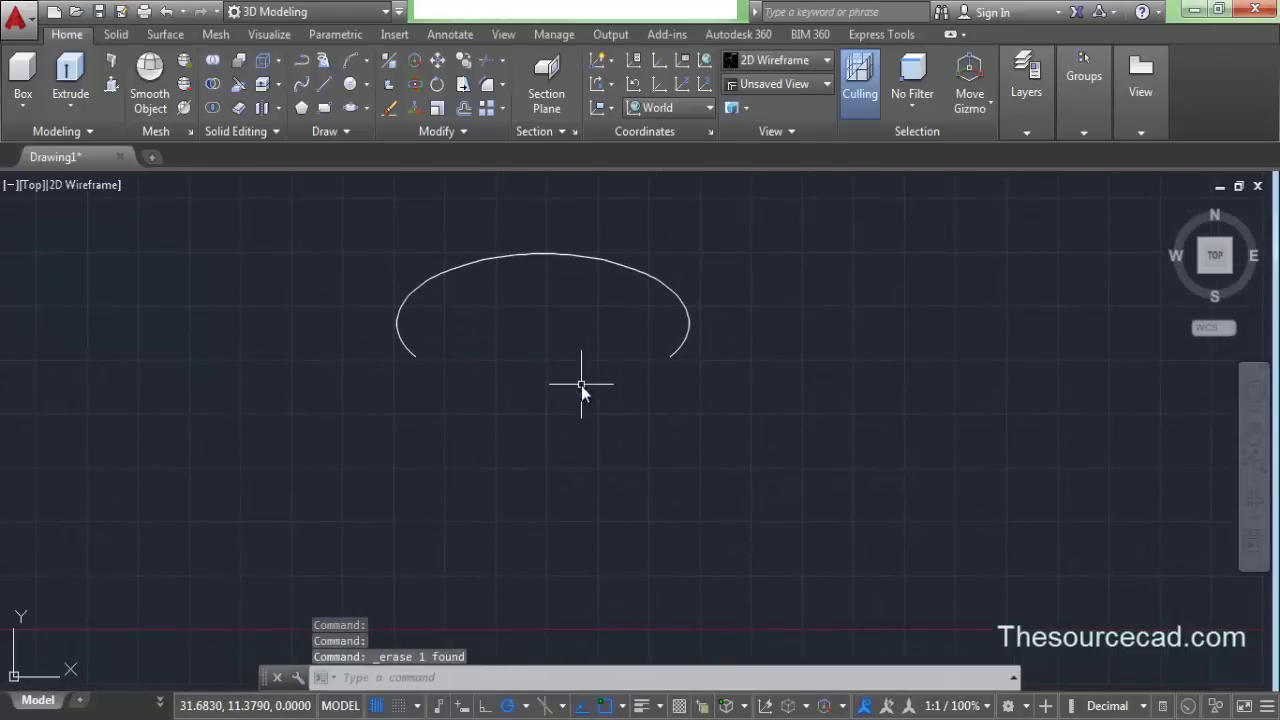
Step: Draw a spline from the arc's left endpoint curving downward through three points into a tail
click(303, 87)
click(413, 355)
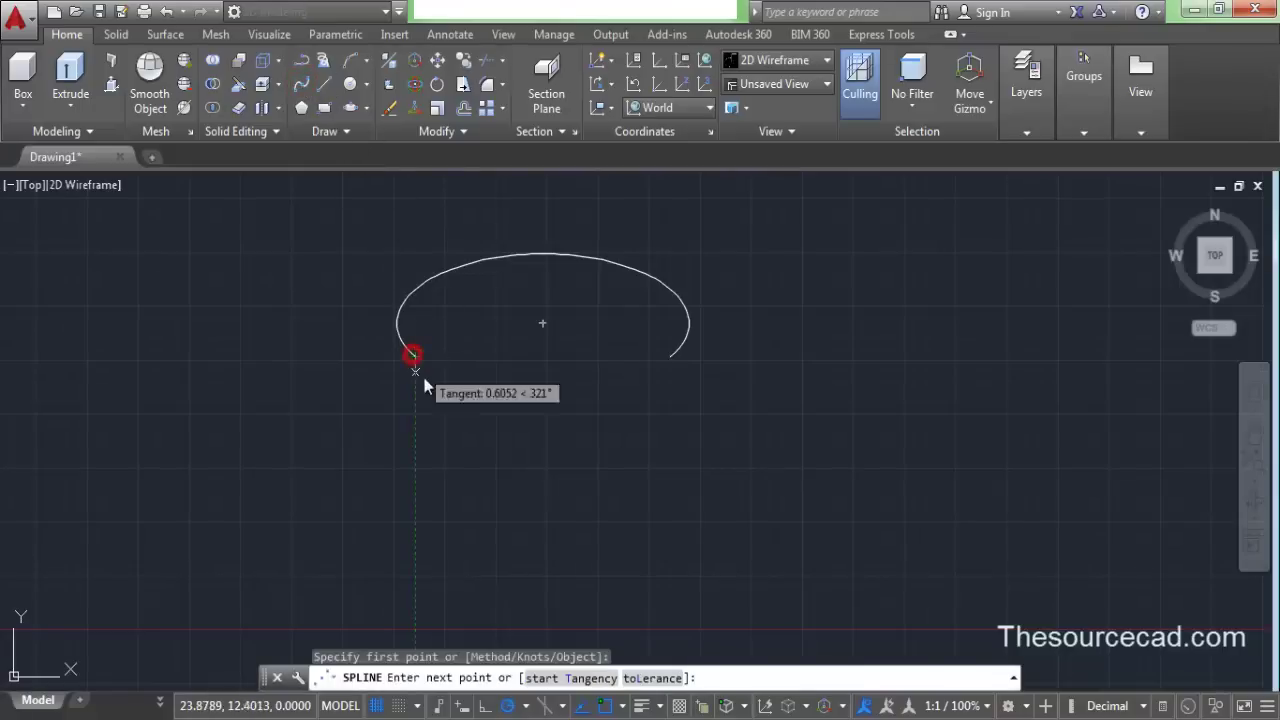
scroll(424, 388, up, 5)
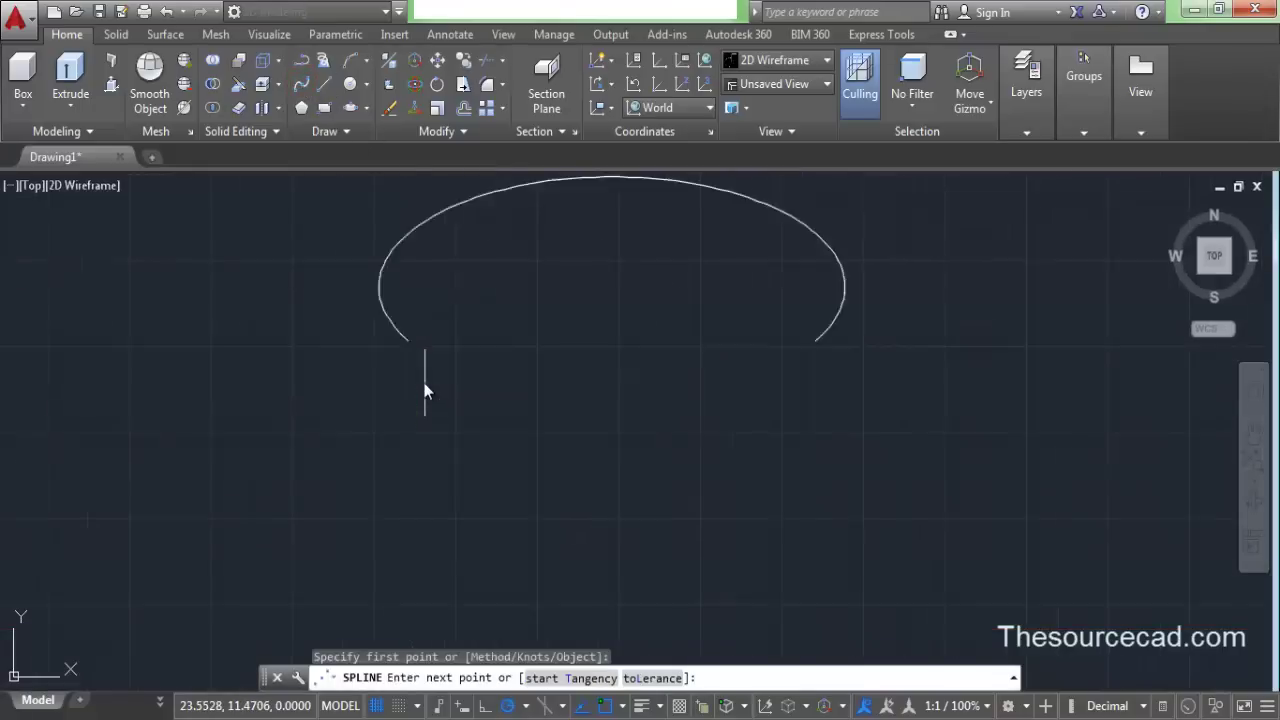
click(484, 448)
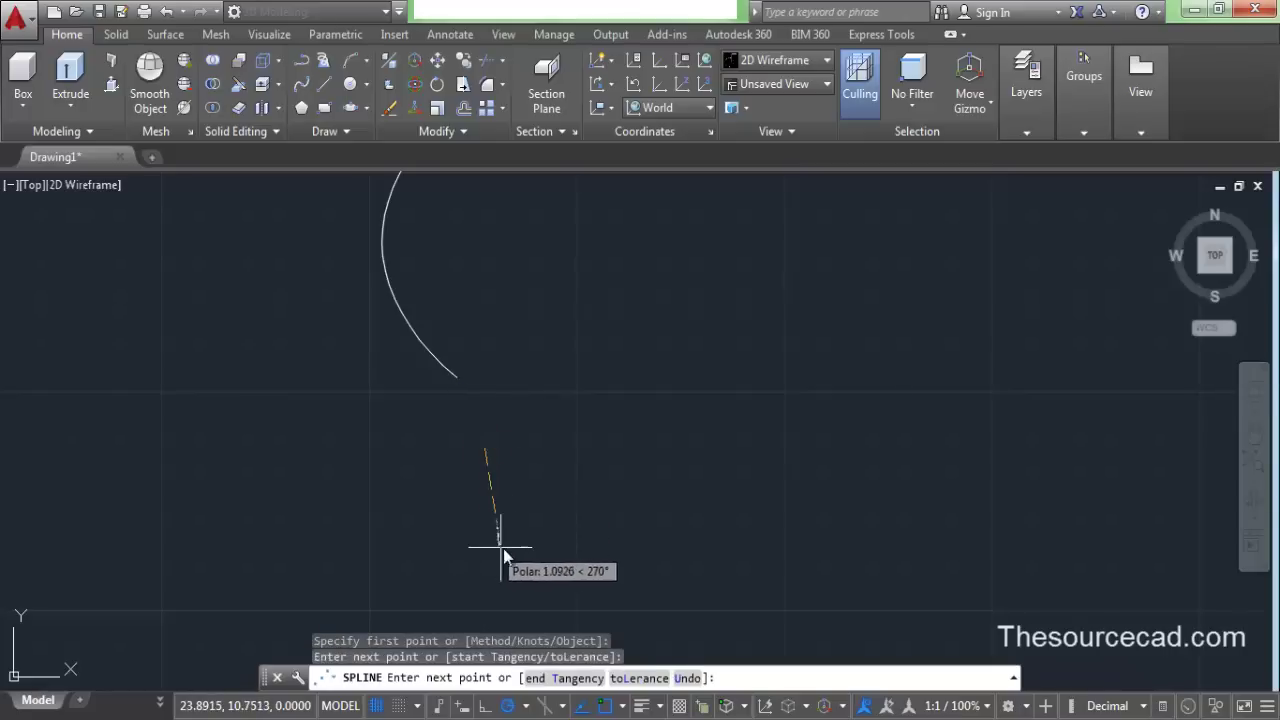
click(503, 548)
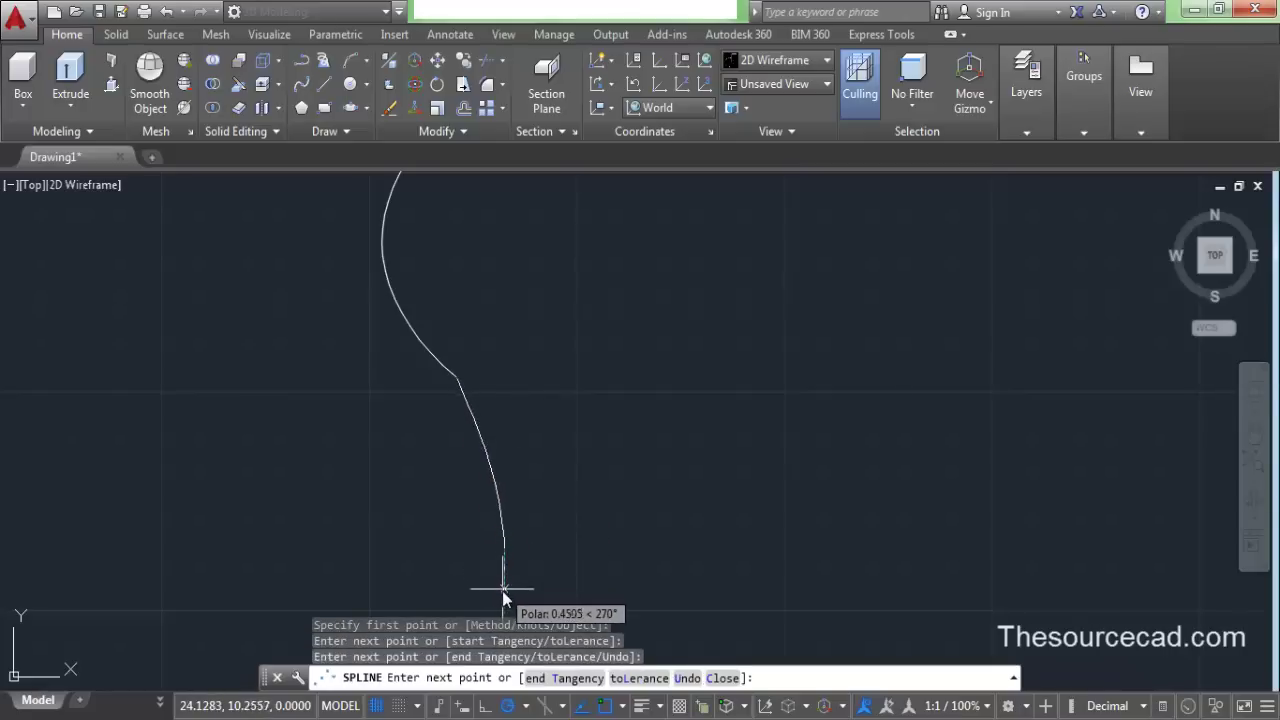
scroll(508, 602, down, 4)
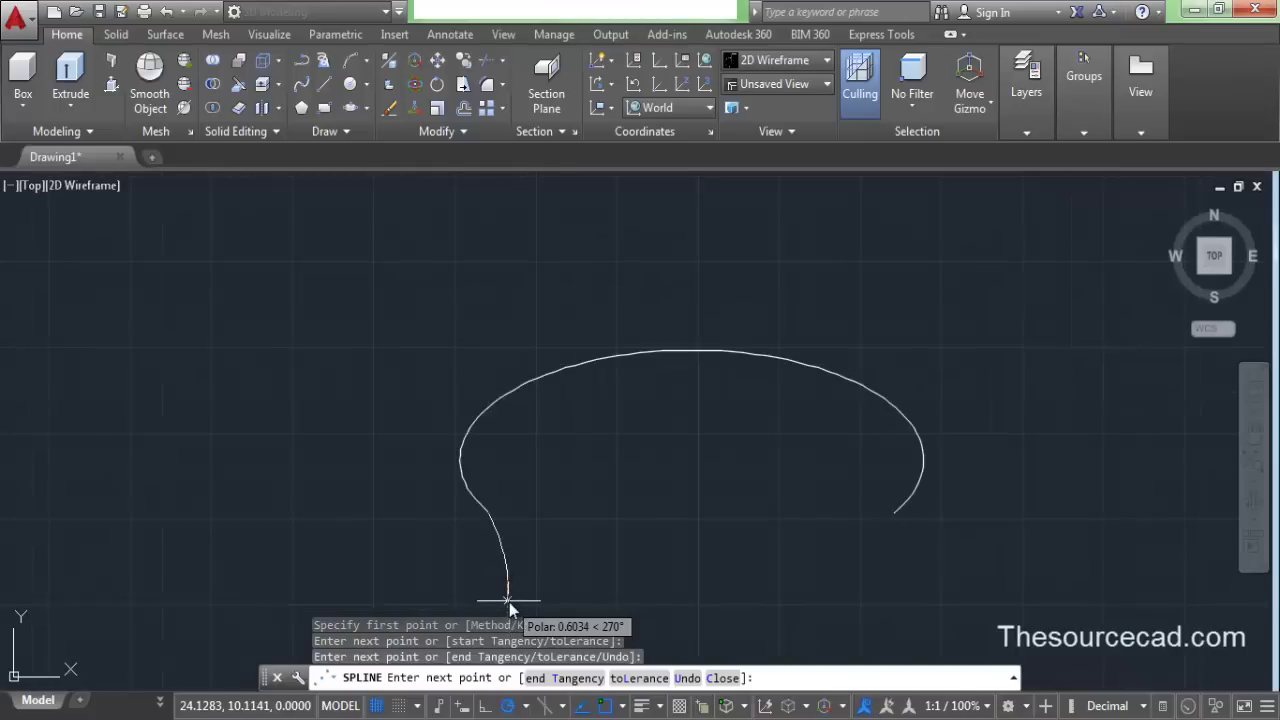
middle_drag(509, 596, 514, 494)
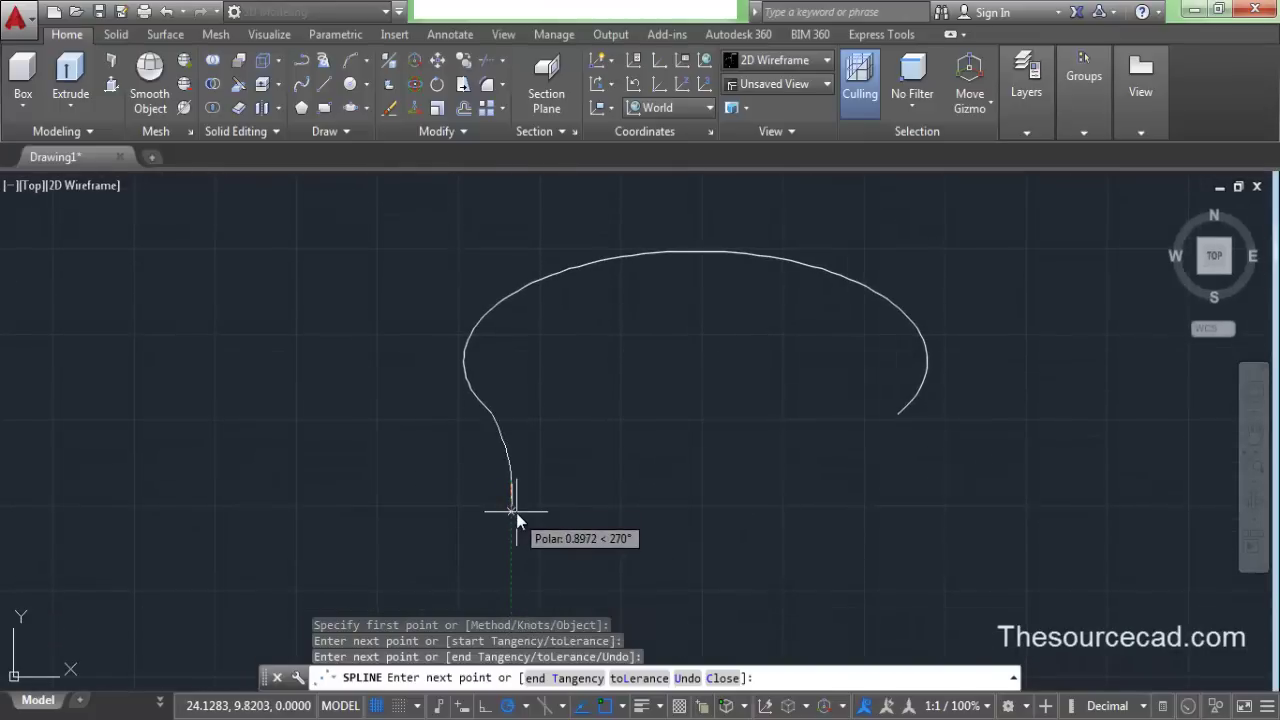
click(512, 509)
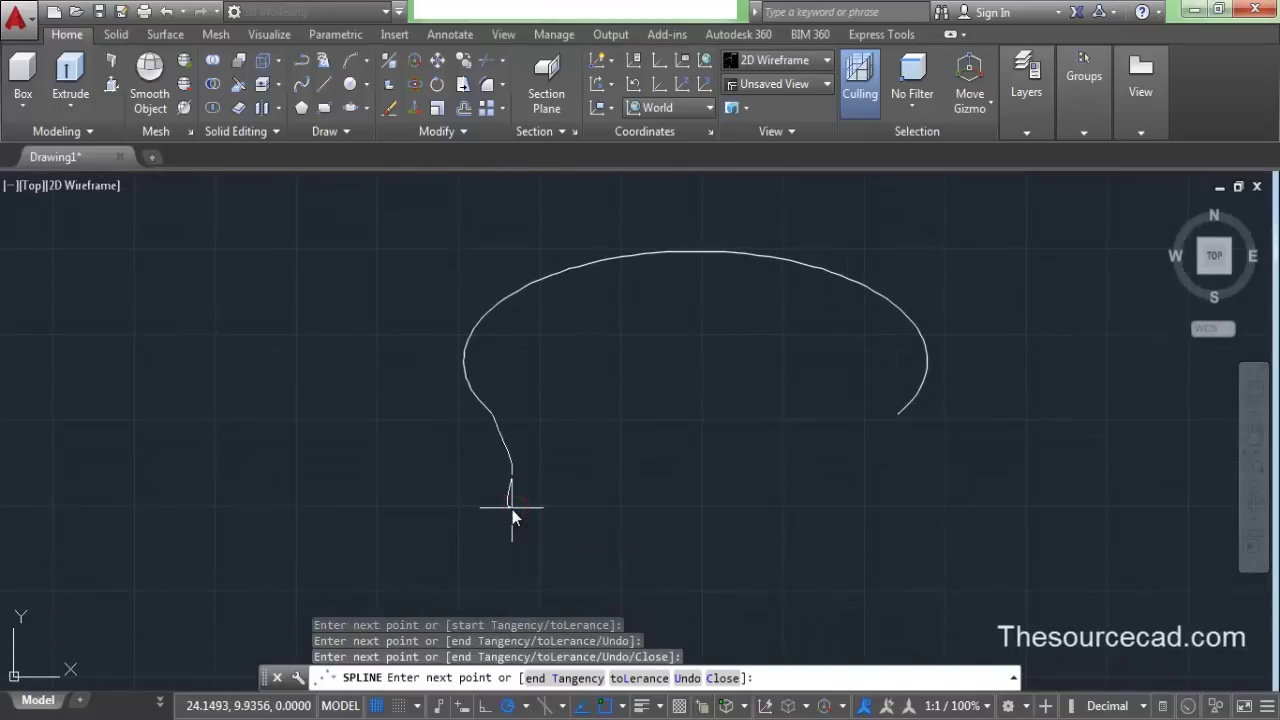
key(Return)
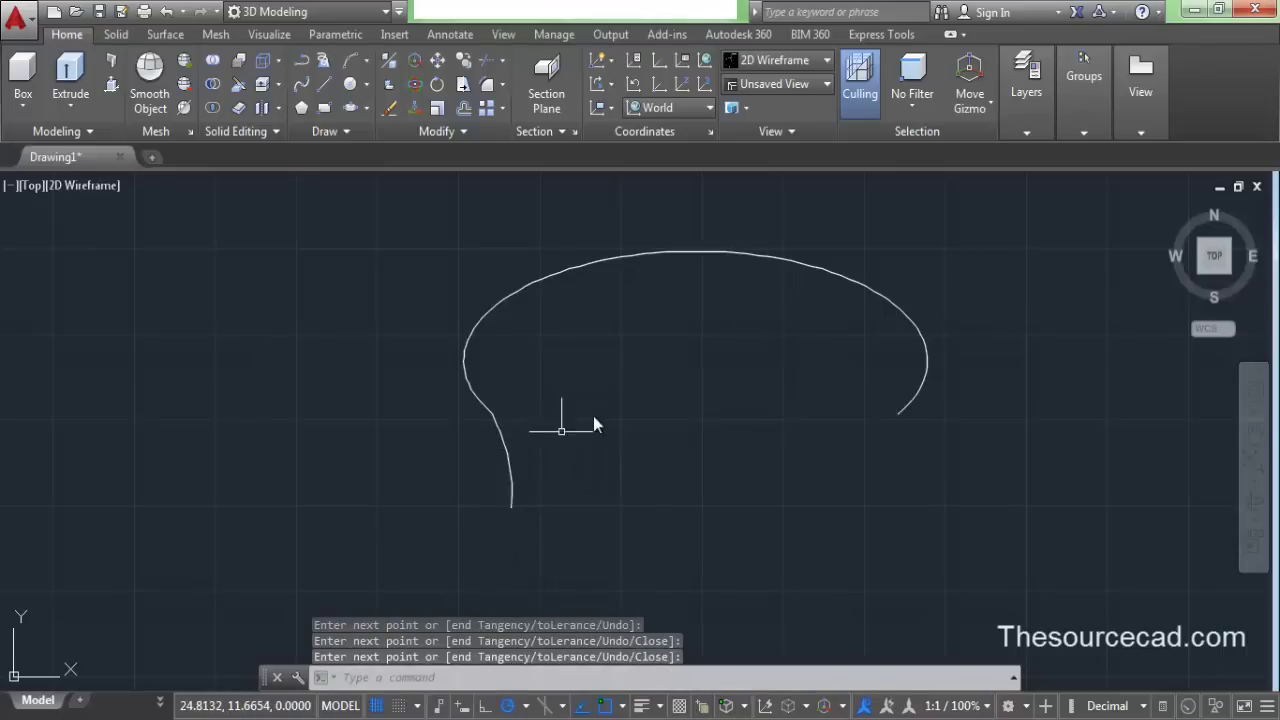
Step: Draw a vertical line from the arc's top quadrant straight down below the arc
click(322, 84)
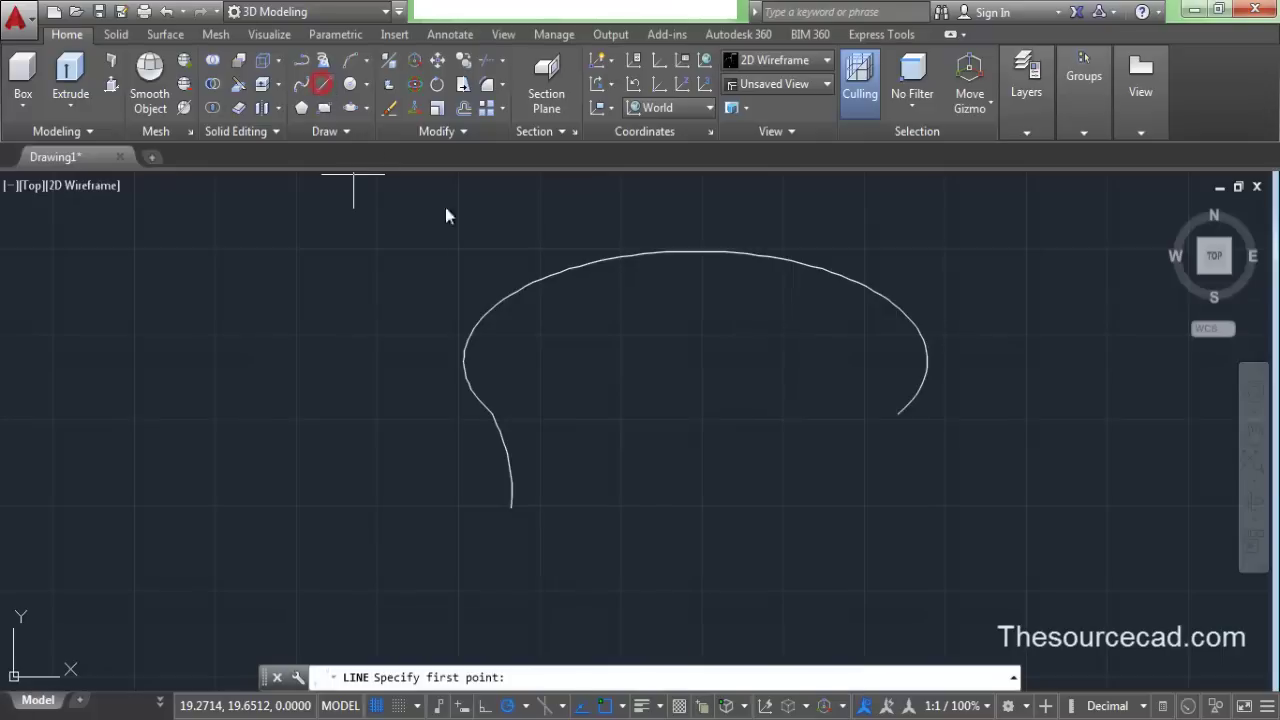
click(696, 250)
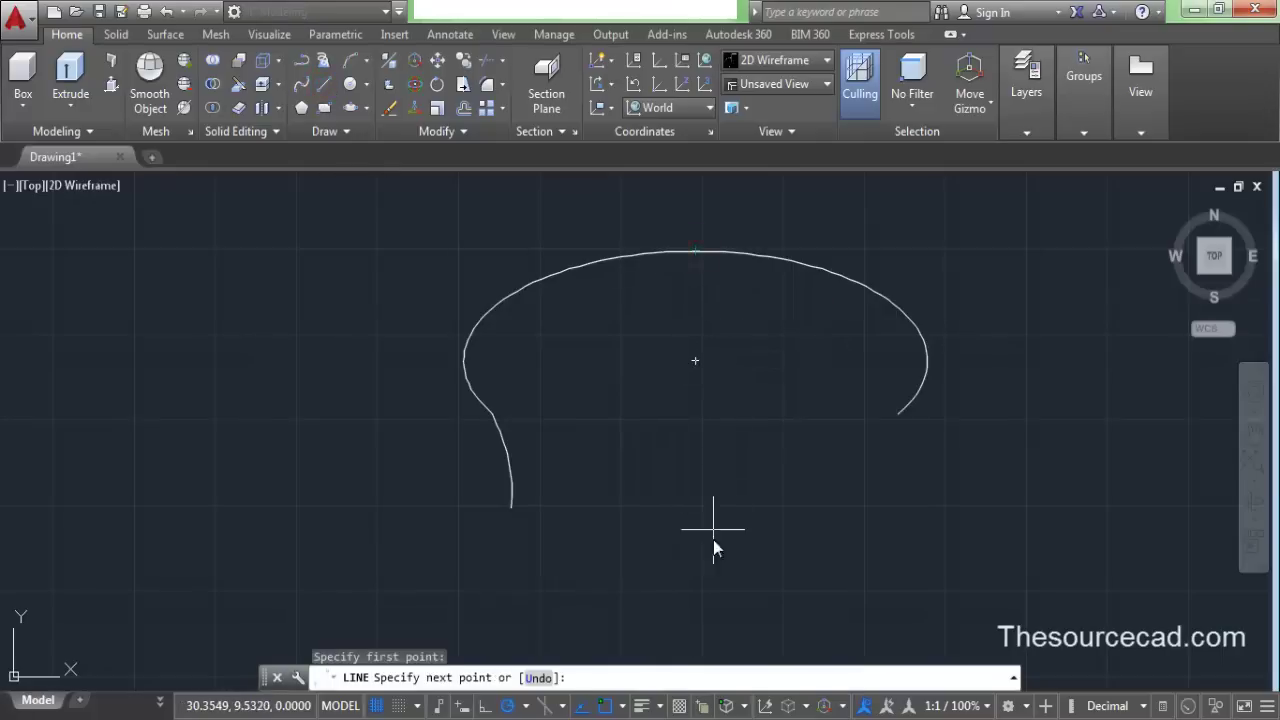
click(700, 604)
right_click(757, 401)
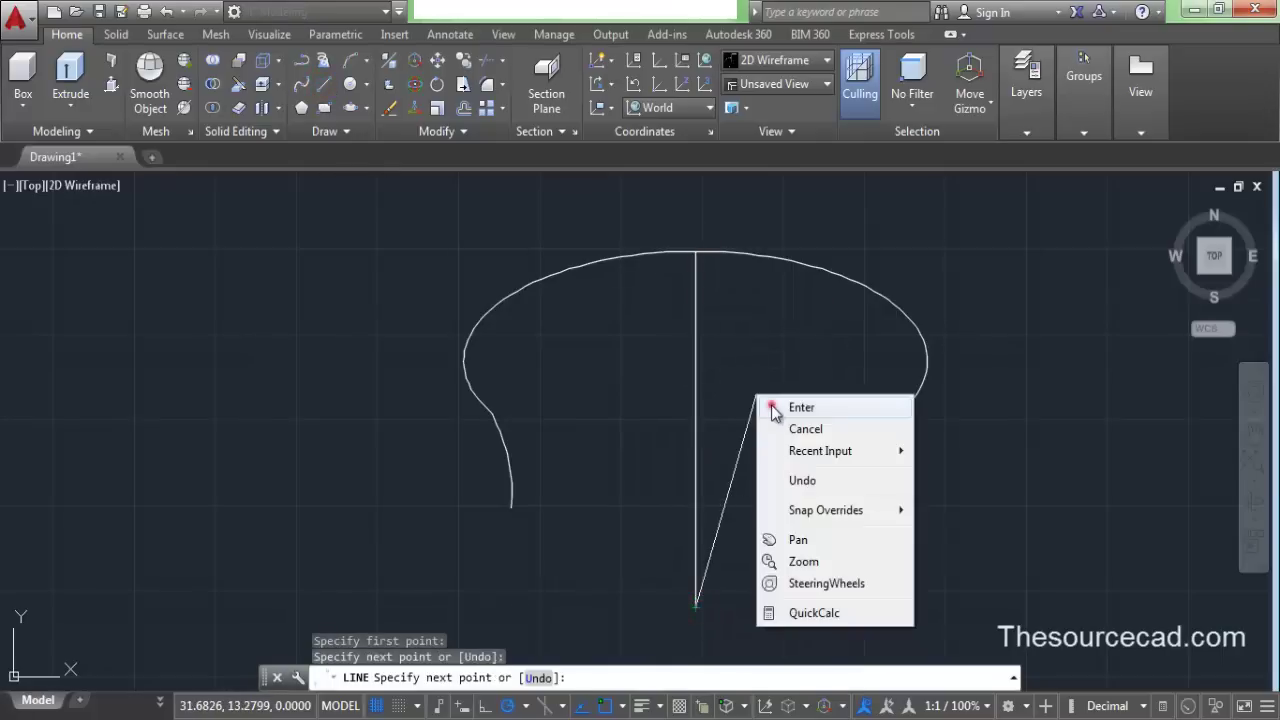
click(771, 405)
Step: Window-select the curves and JOIN the arc and spline tail into one spline
click(537, 530)
click(387, 298)
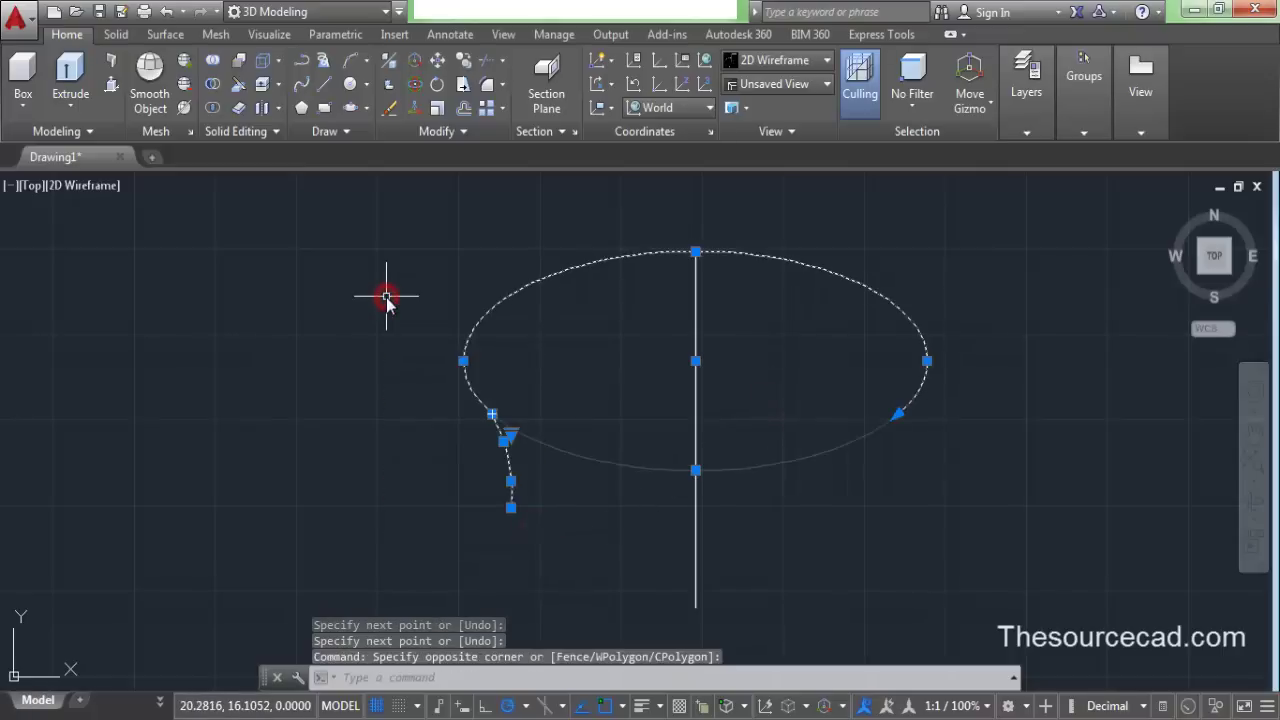
text(j)
key(Return)
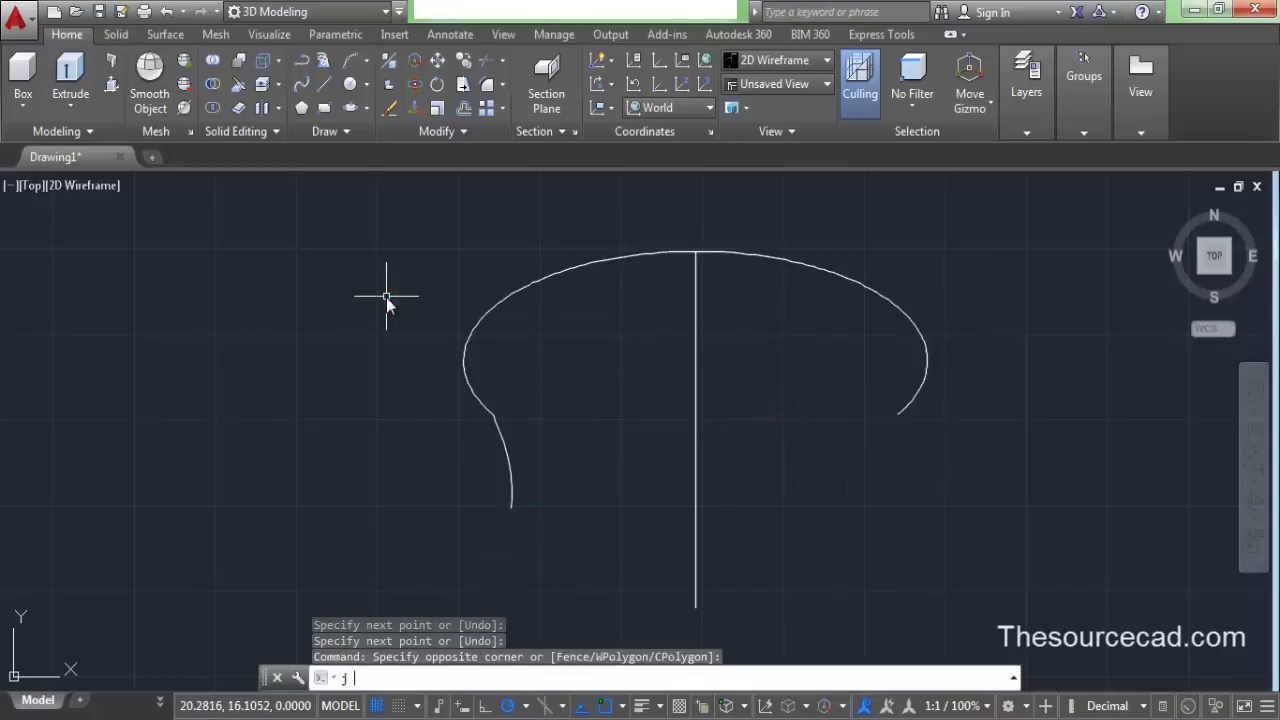
click(476, 401)
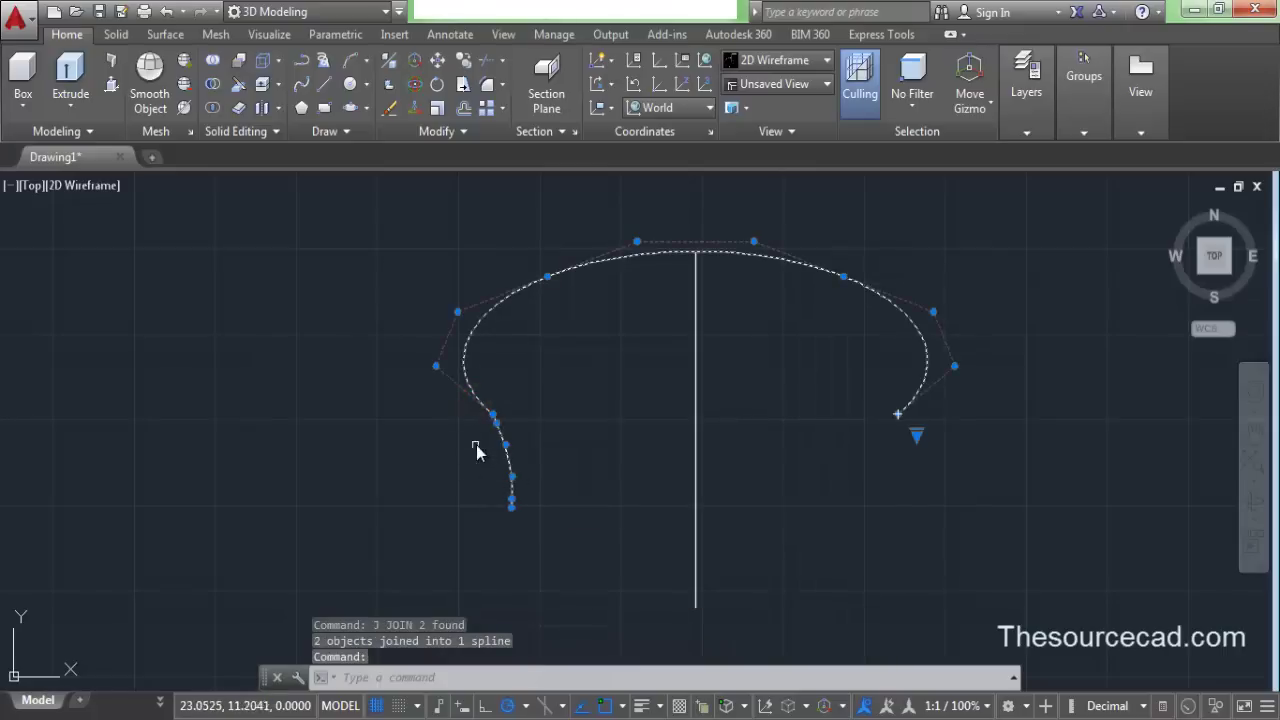
right_click(408, 432)
Step: Select the joined spline to expose its control vertices, cancelling the vertex removal
click(442, 563)
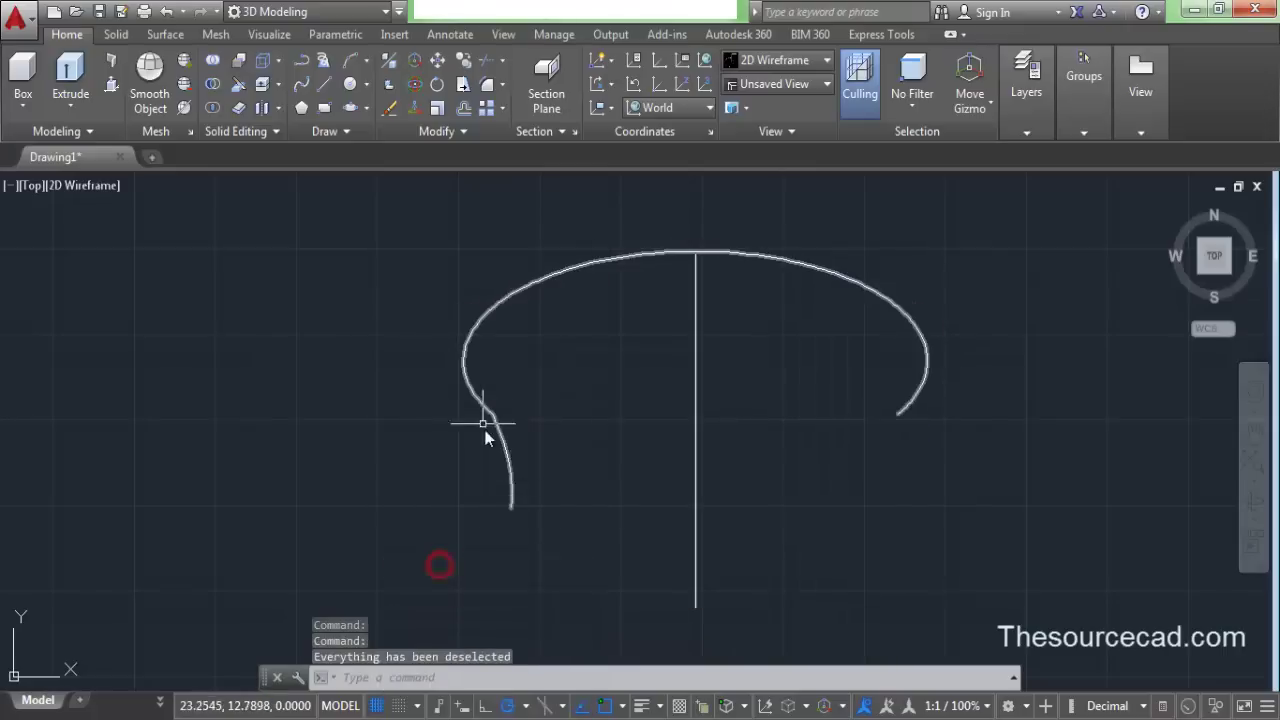
scroll(518, 431, up, 5)
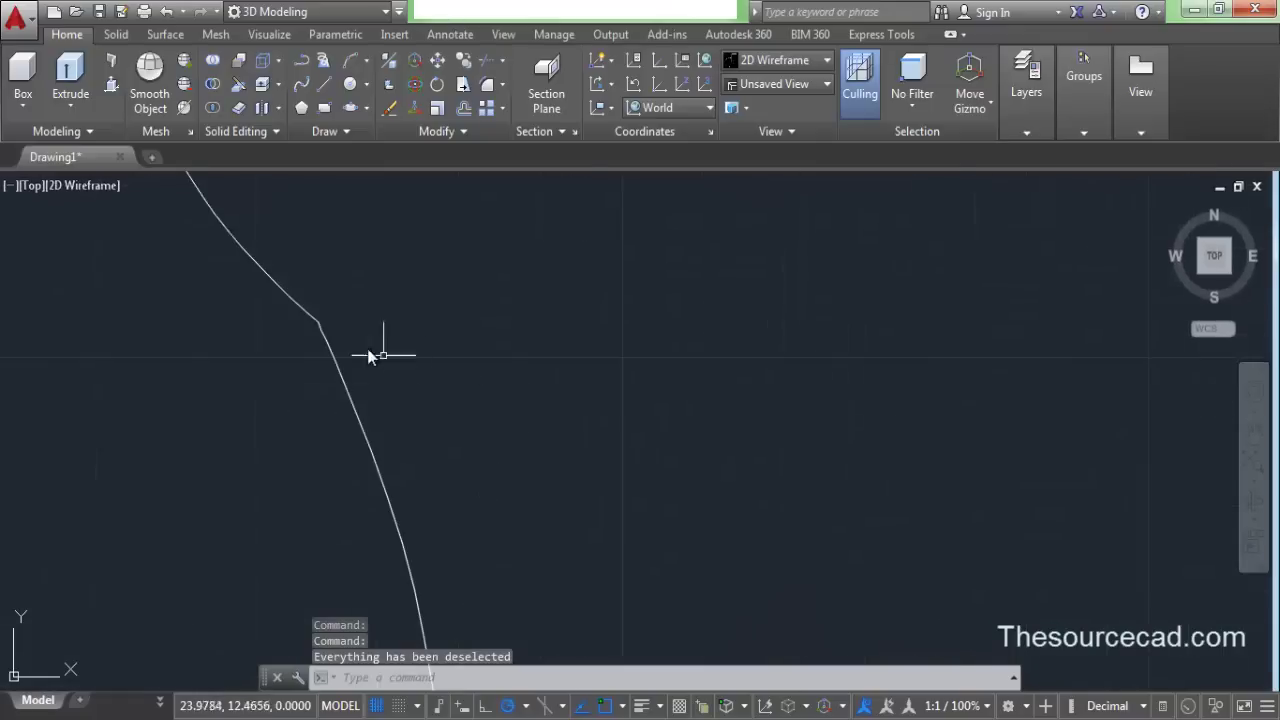
middle_drag(402, 340, 540, 448)
click(467, 453)
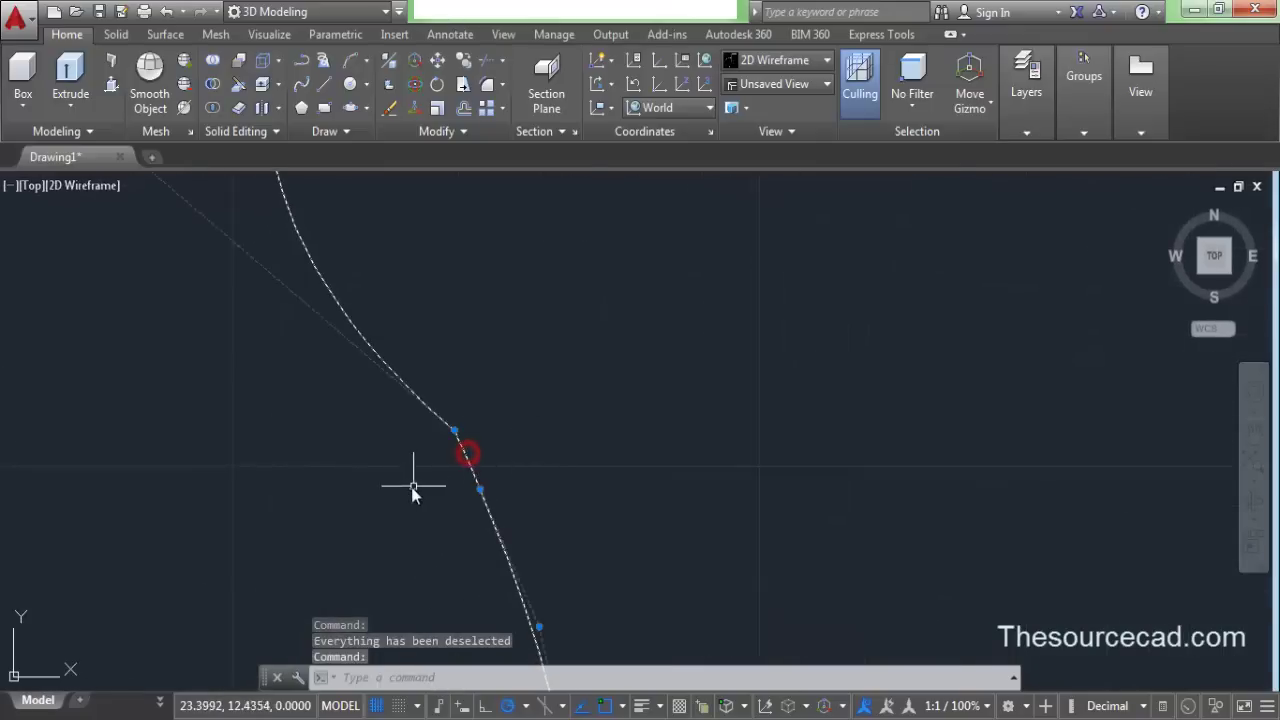
mouse_move(455, 431)
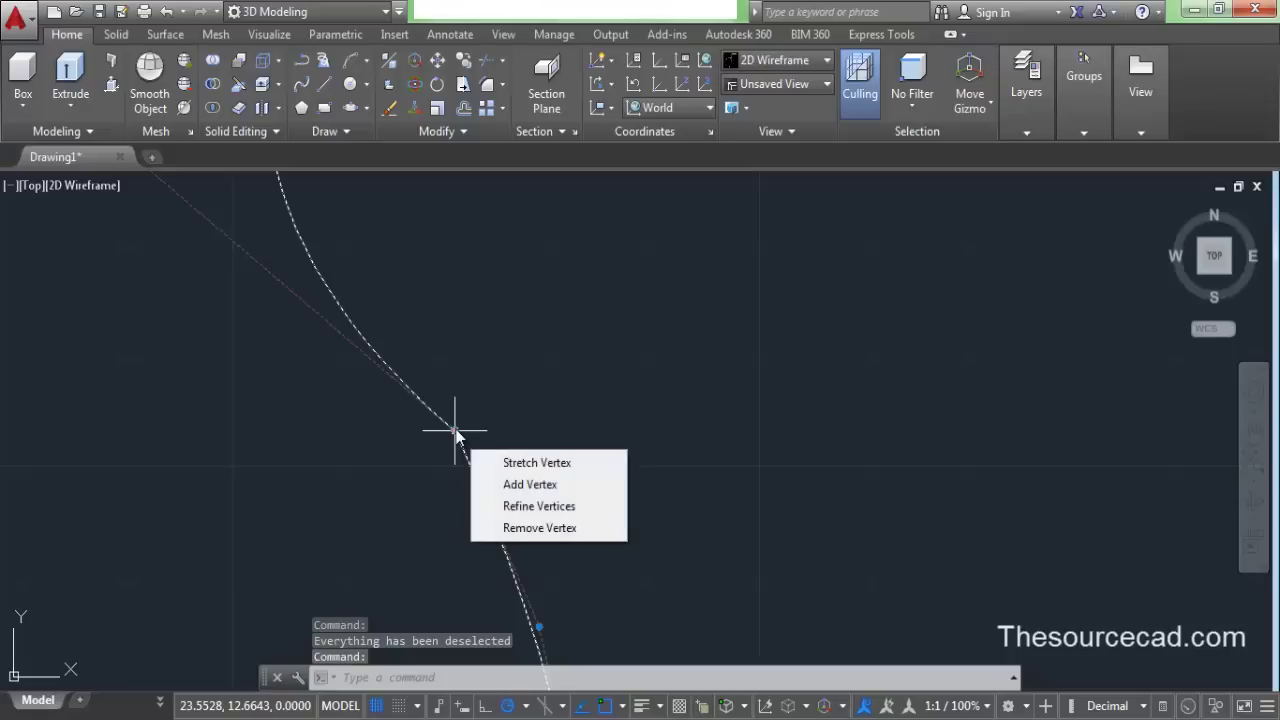
click(542, 528)
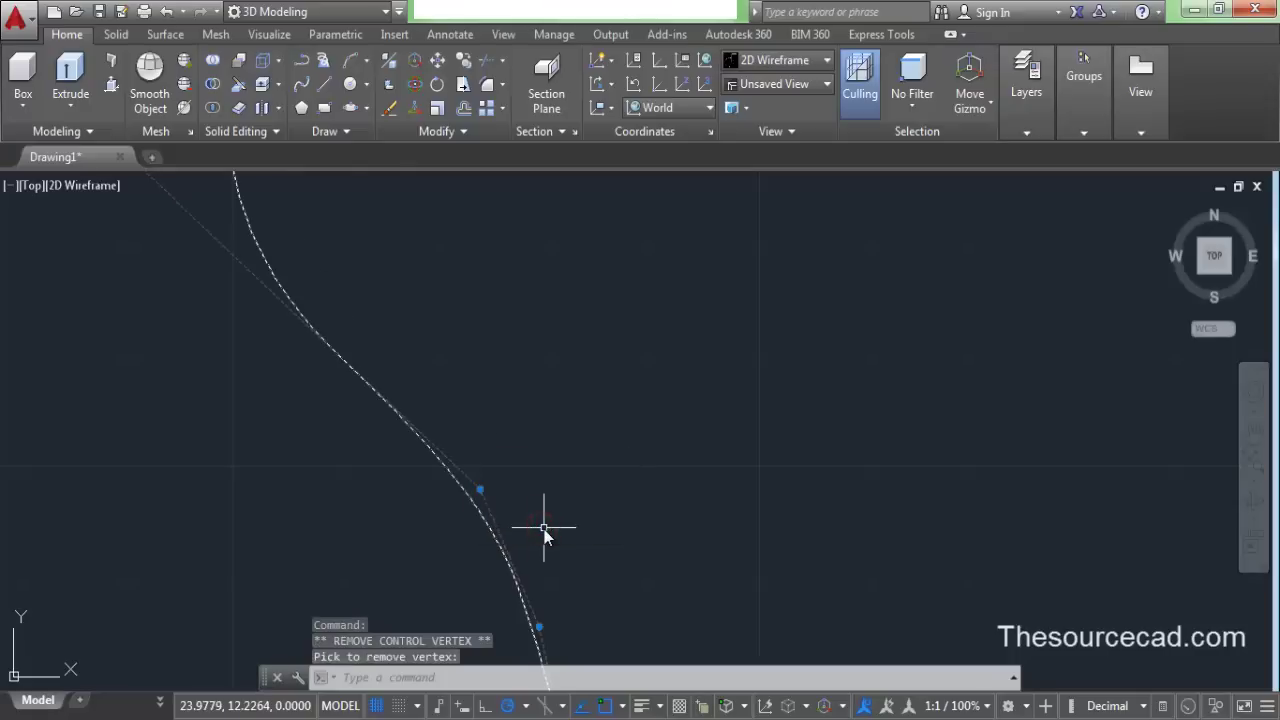
scroll(530, 462, down, 5)
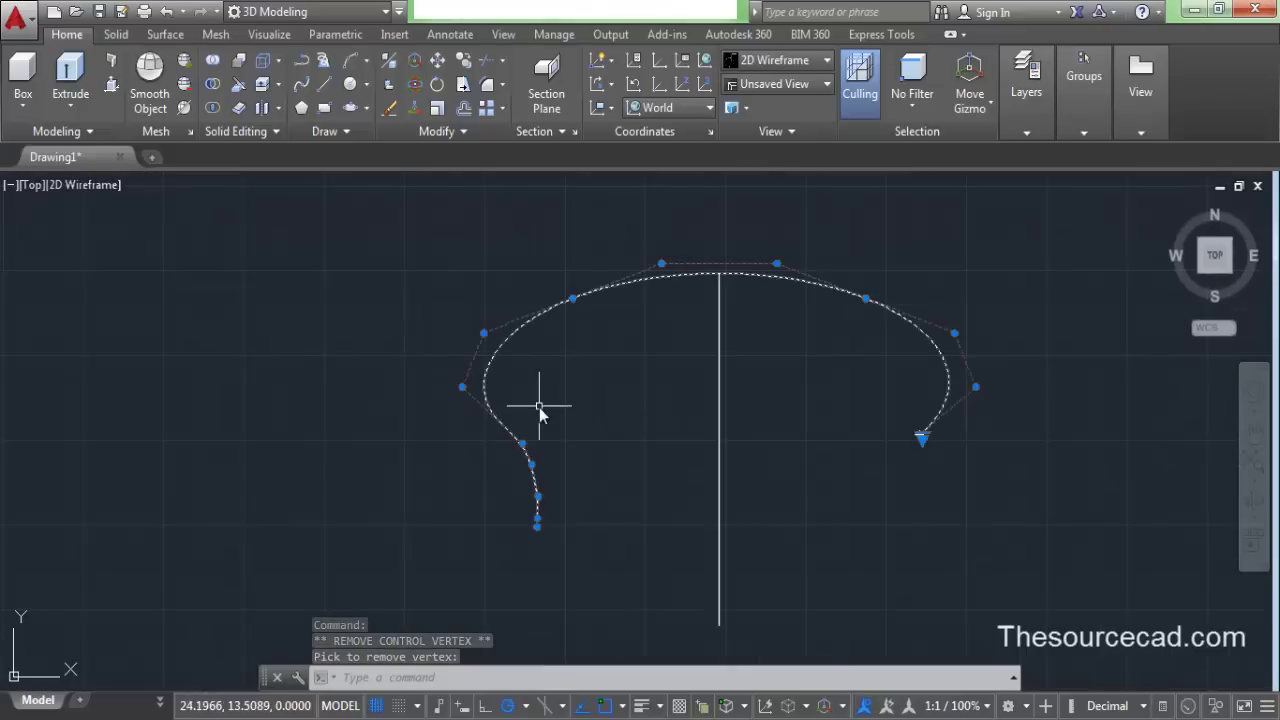
scroll(462, 388, up, 4)
key(Escape)
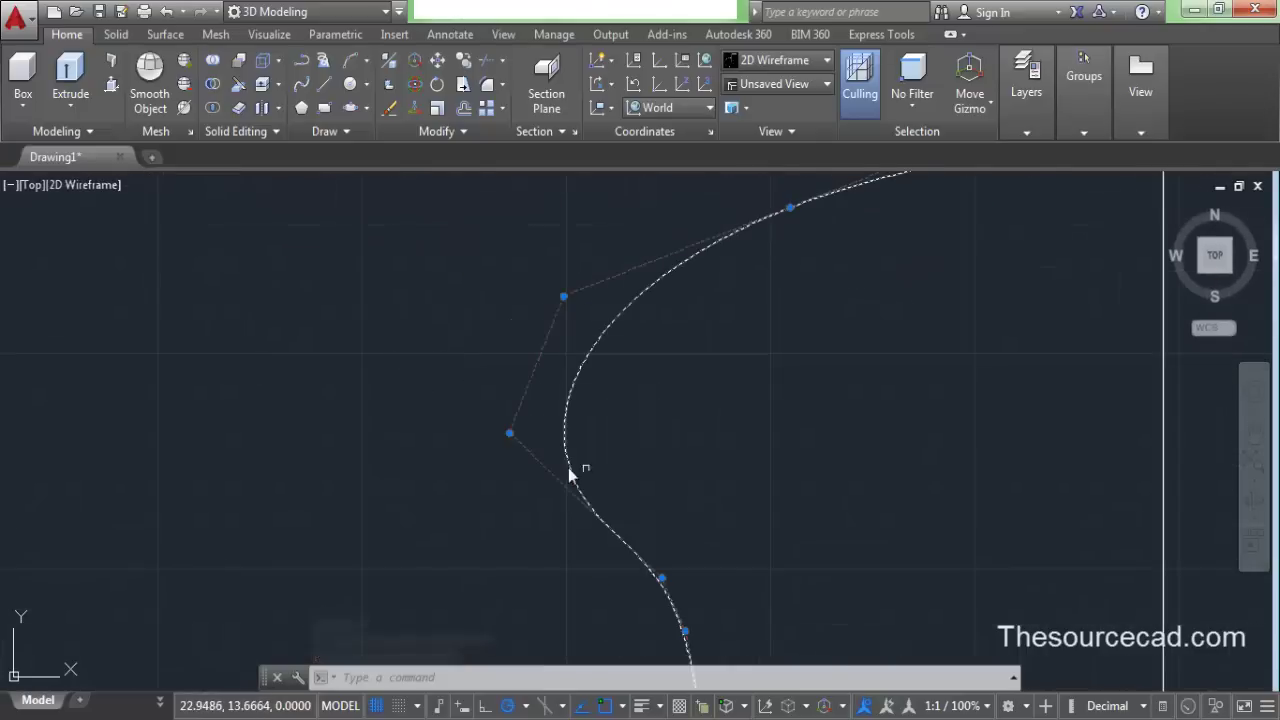
Step: Drag the left and upper control vertices rightward to reshape the profile's left side
click(508, 434)
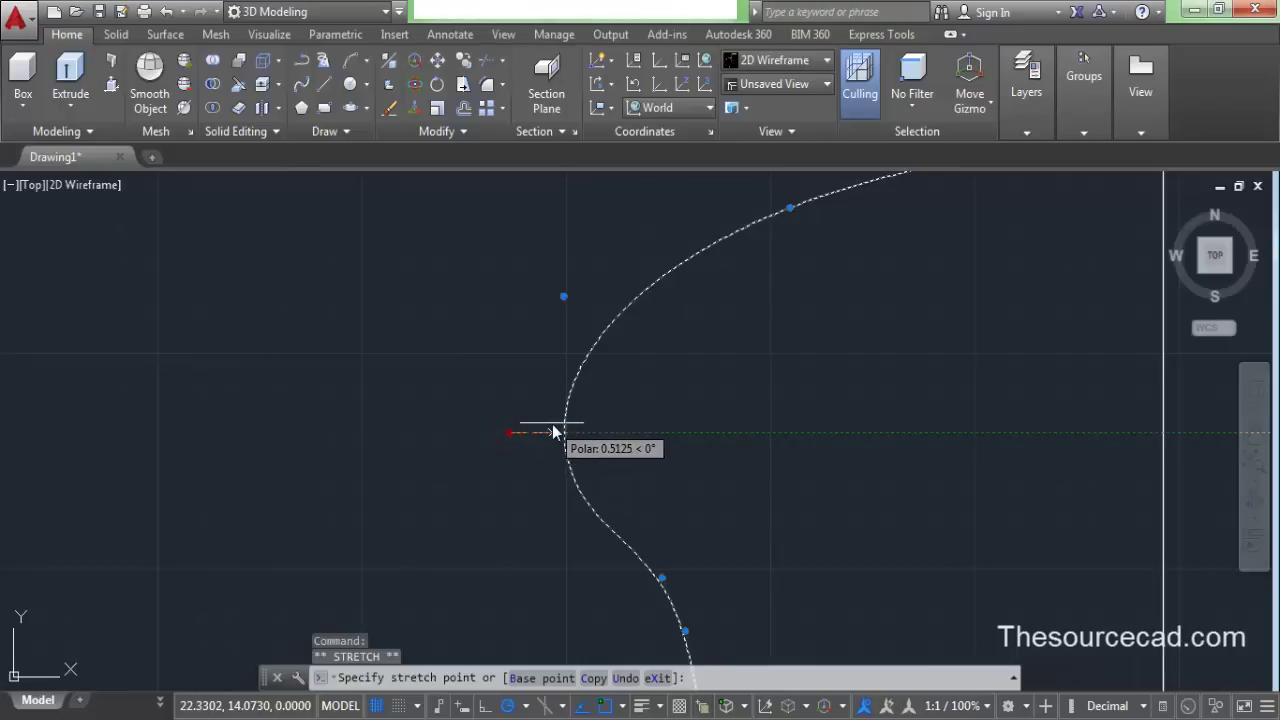
click(563, 432)
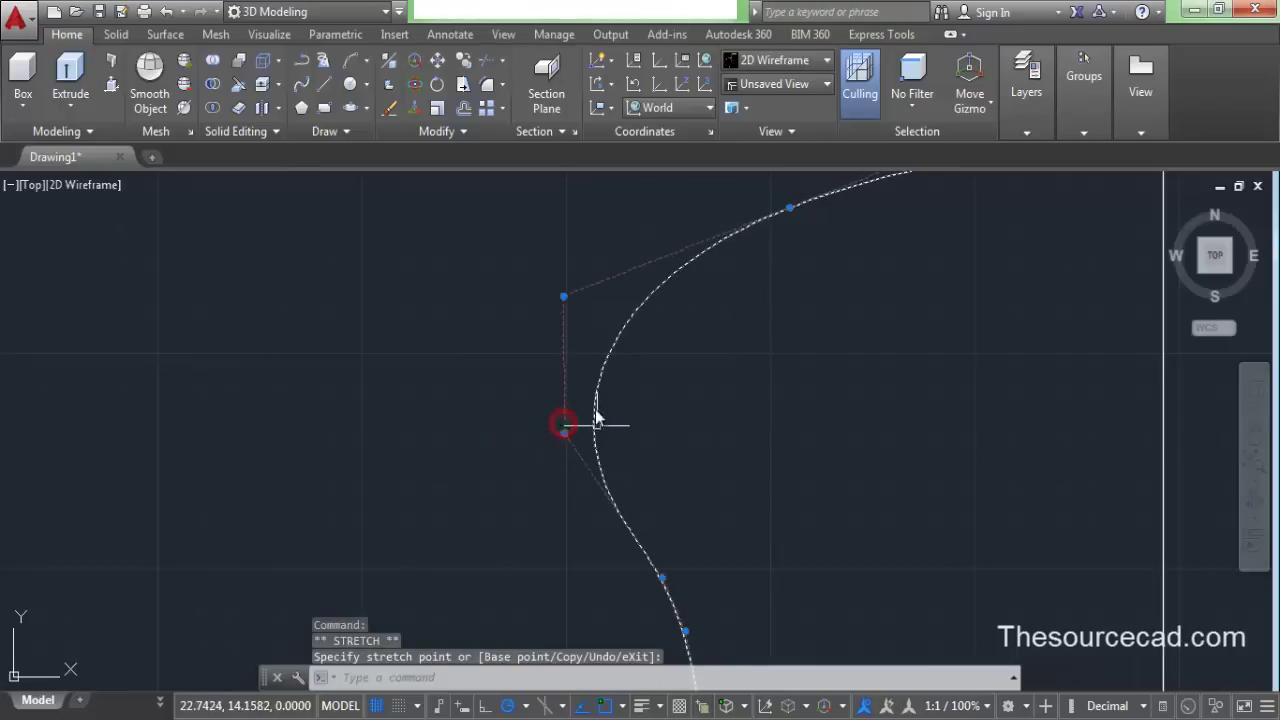
click(563, 296)
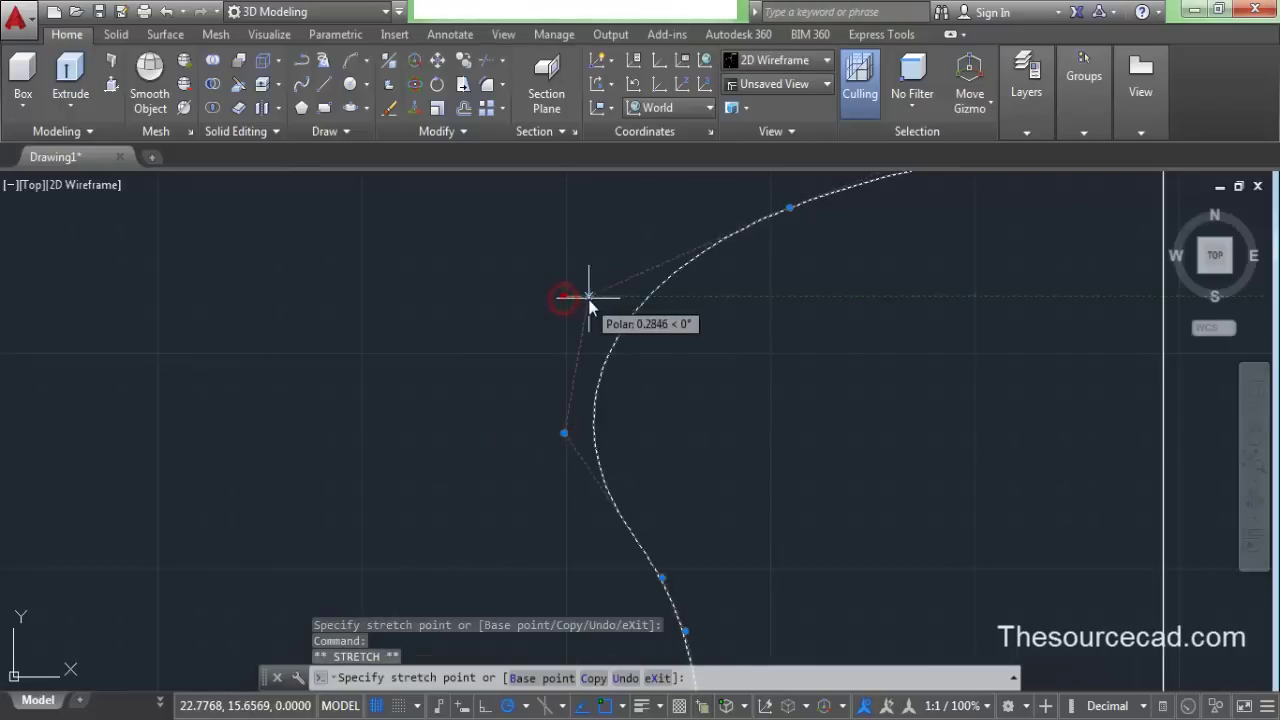
click(589, 297)
click(564, 433)
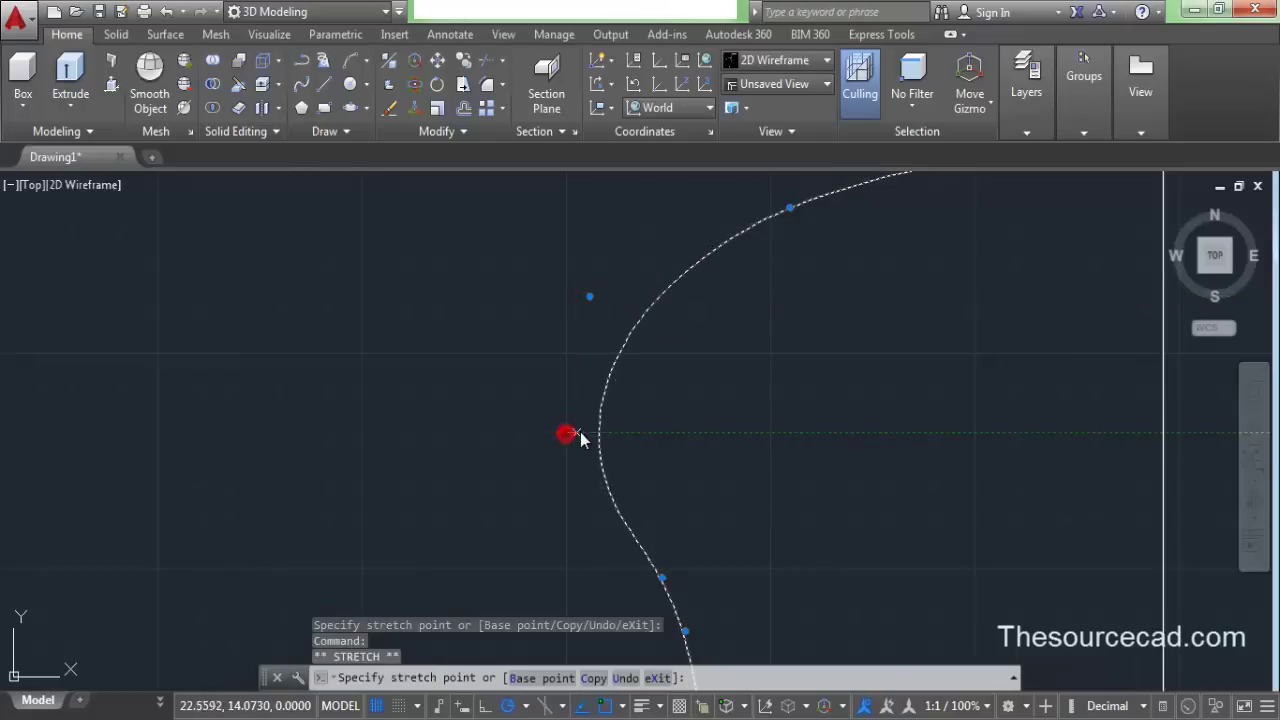
click(597, 435)
Step: Recentre the view on the profile and Deselect All
scroll(866, 514, down, 5)
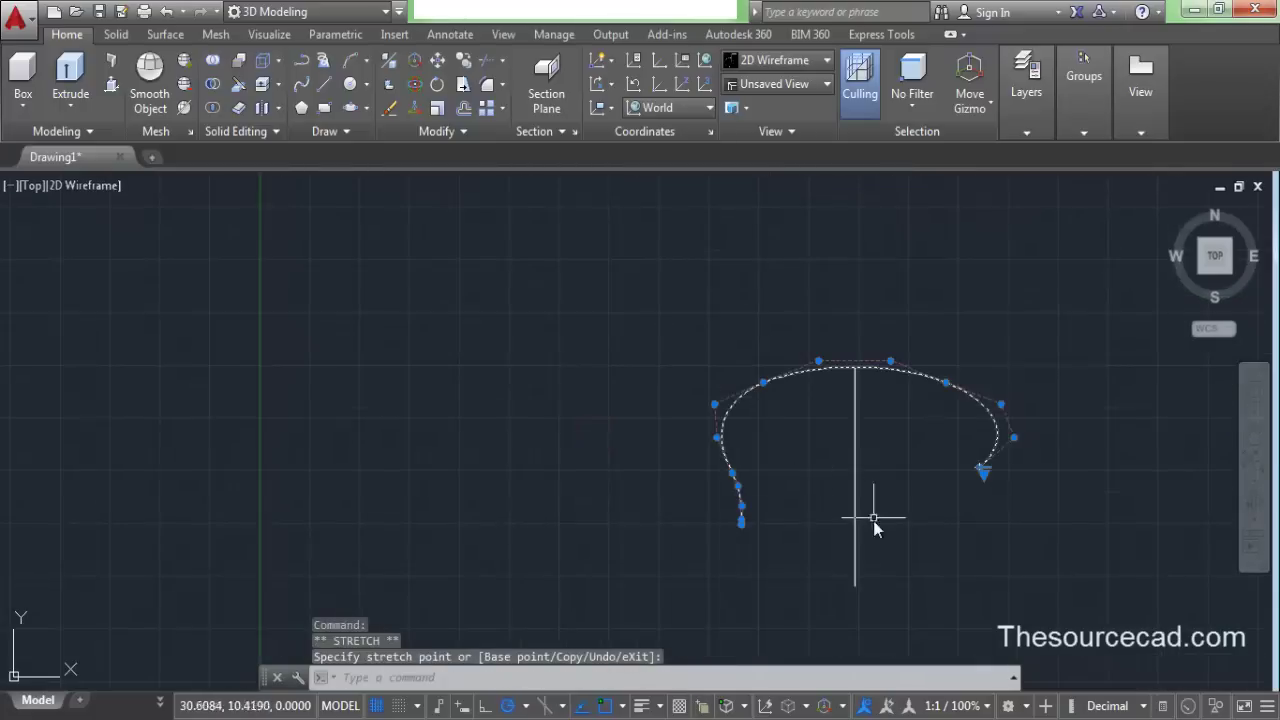
middle_drag(814, 463, 606, 403)
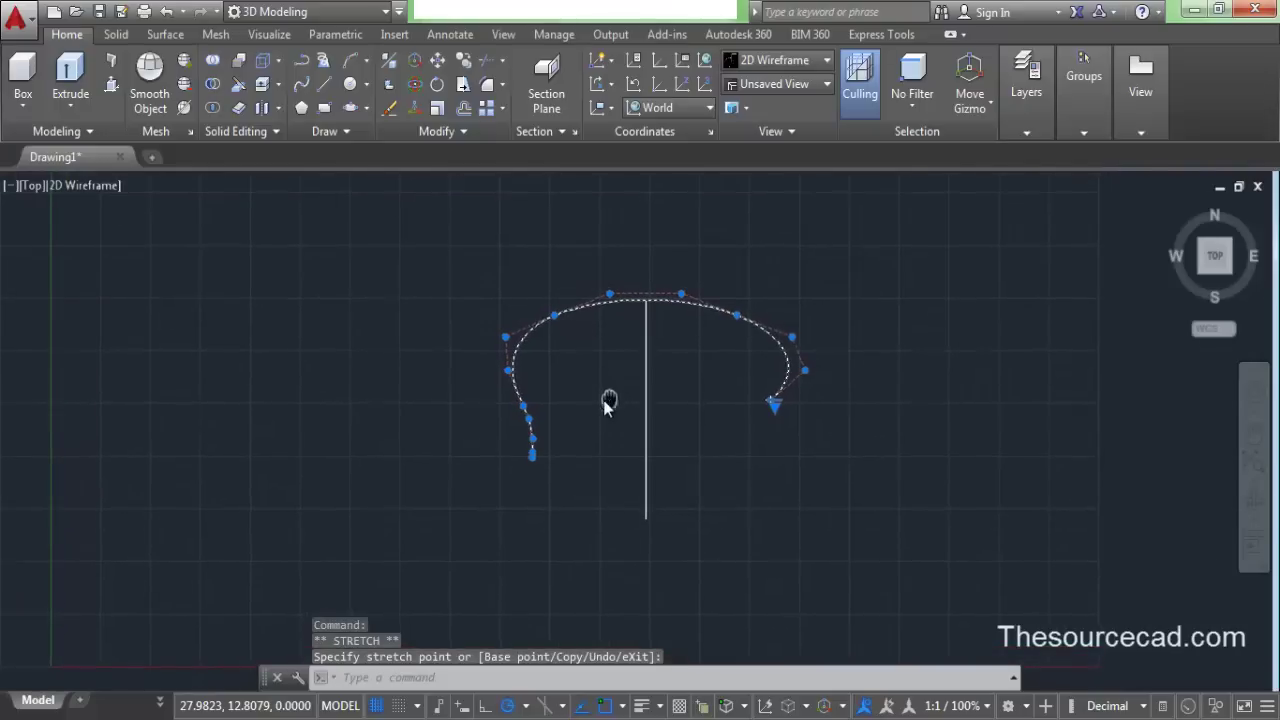
click(535, 385)
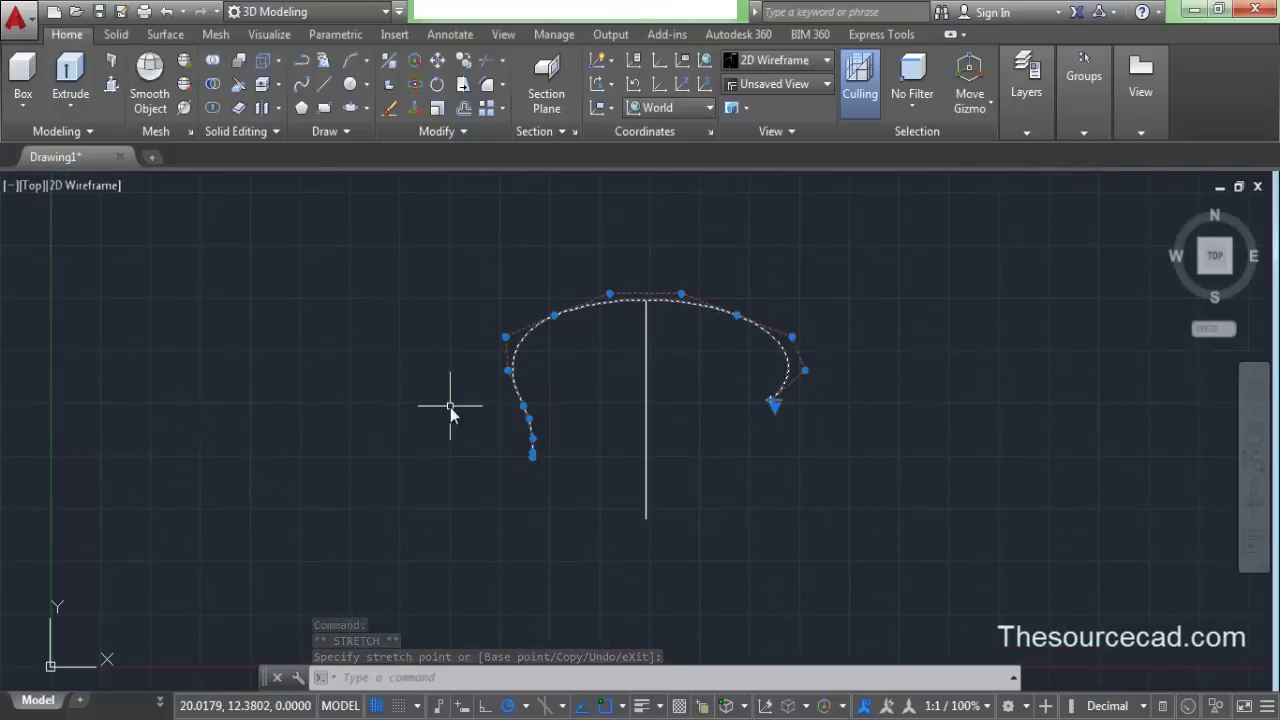
scroll(553, 362, up, 4)
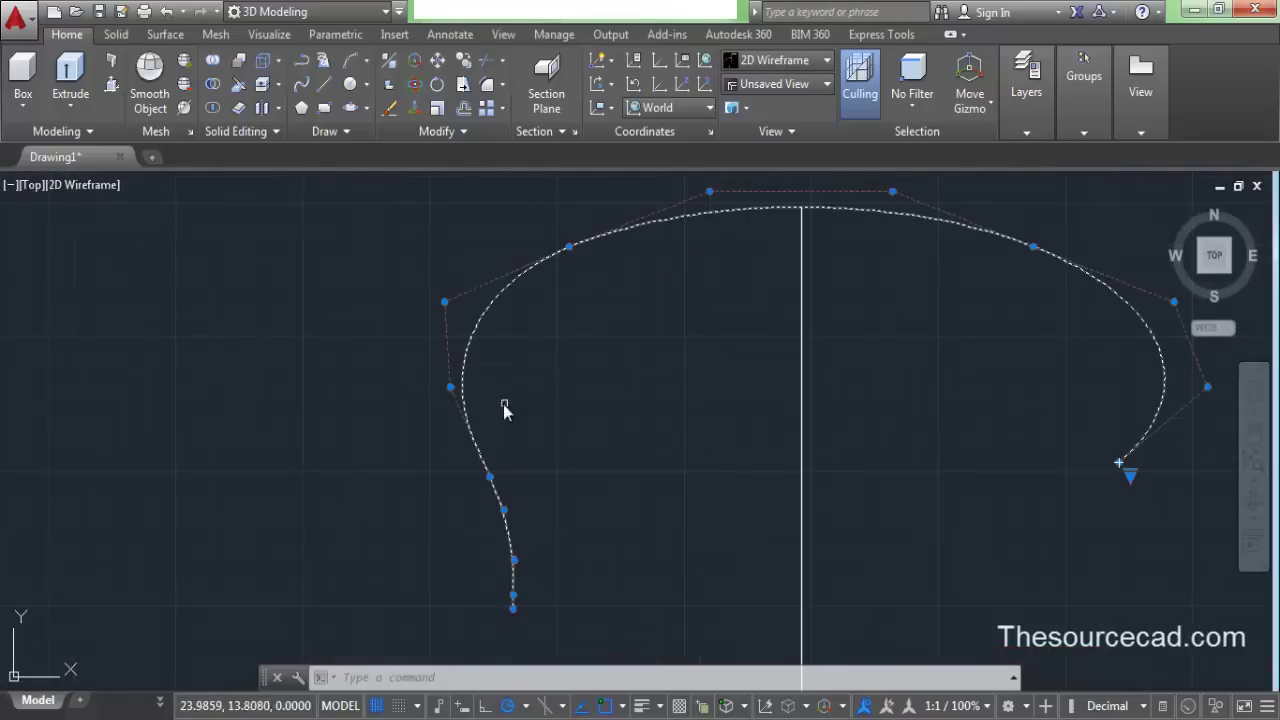
right_click(545, 380)
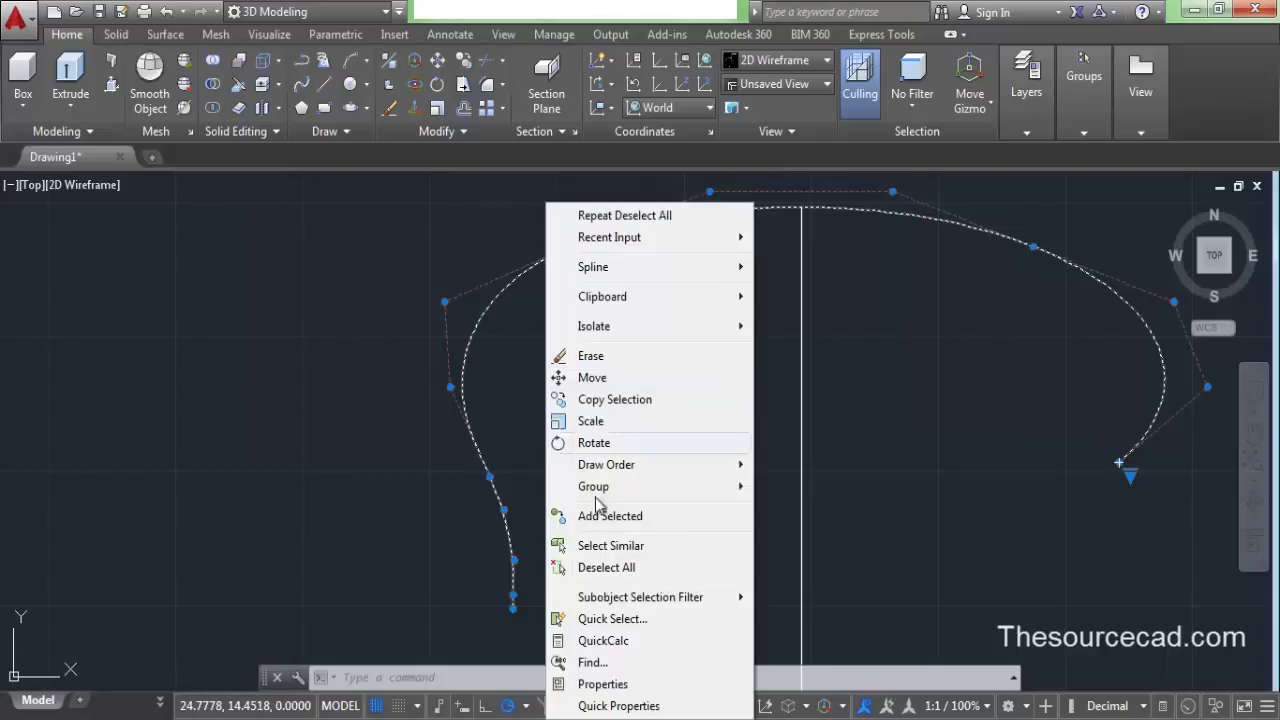
click(609, 568)
scroll(678, 432, down, 2)
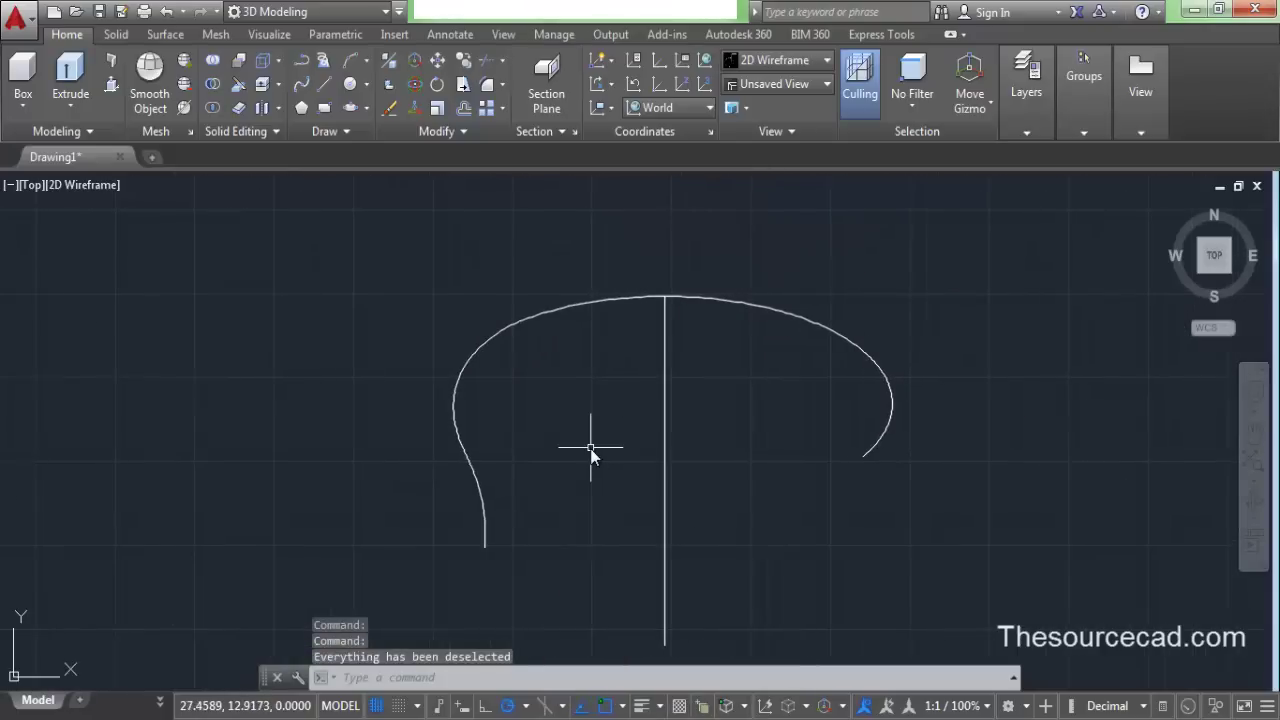
Step: Trim away the profile's right half beyond the vertical axis line
click(488, 60)
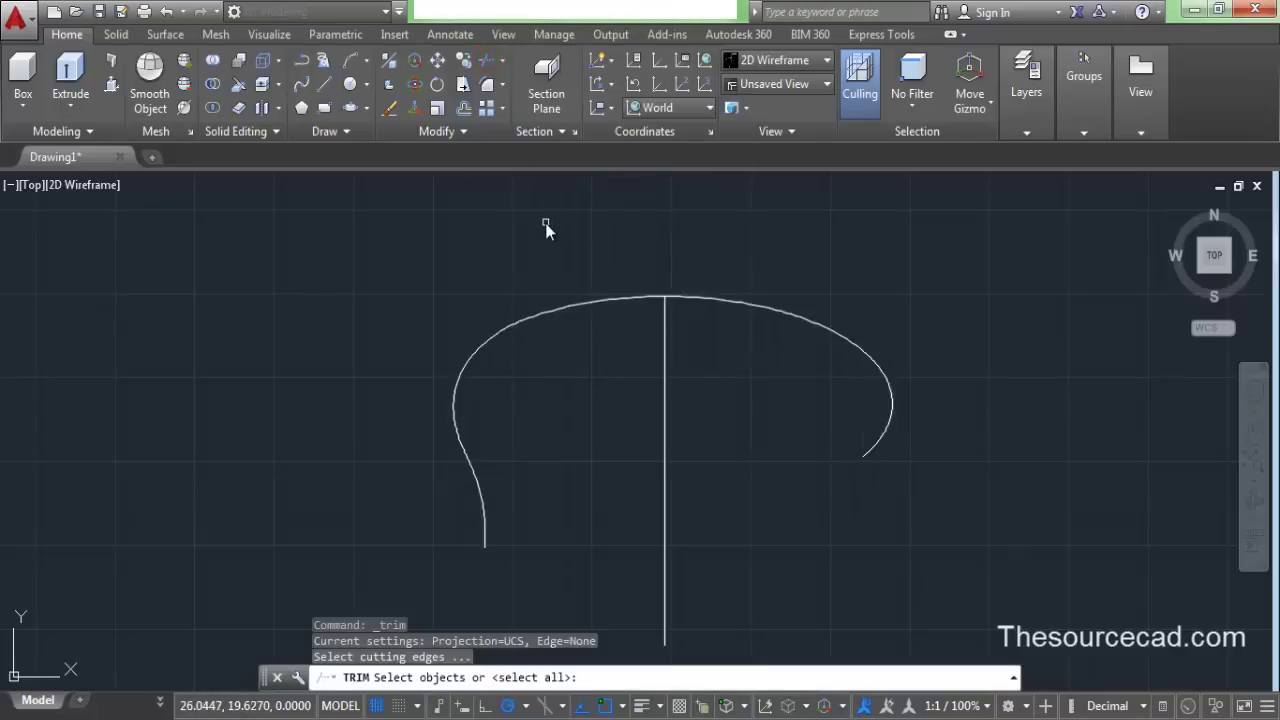
key(Return)
click(738, 305)
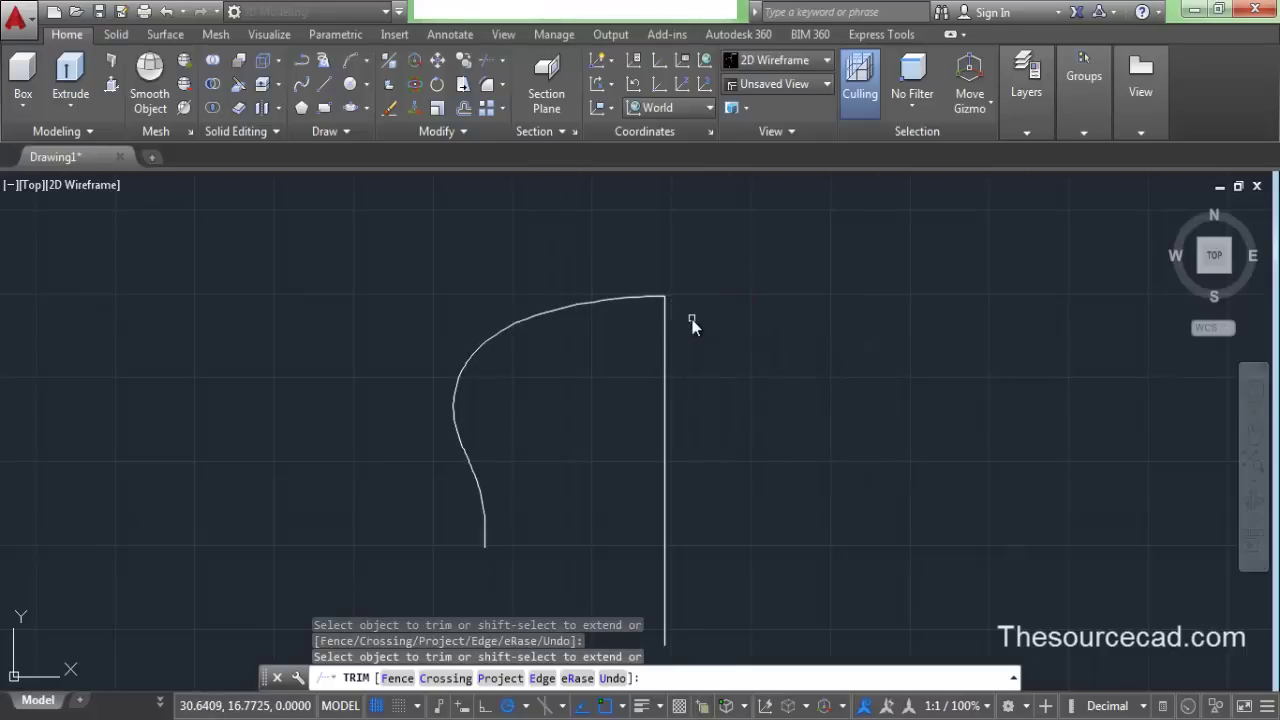
right_click(779, 323)
click(786, 328)
scroll(688, 326, down, 2)
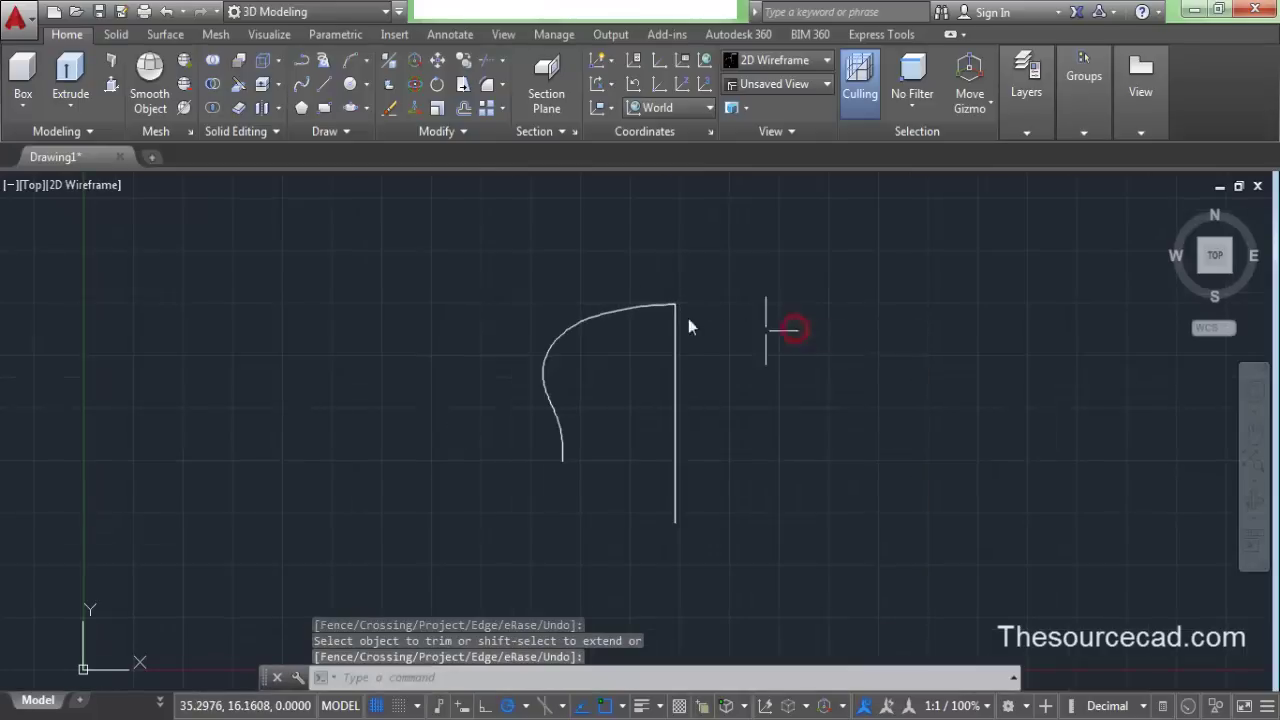
Step: Mirror the left half-profile about the vertical line, keeping the original
click(457, 131)
click(483, 155)
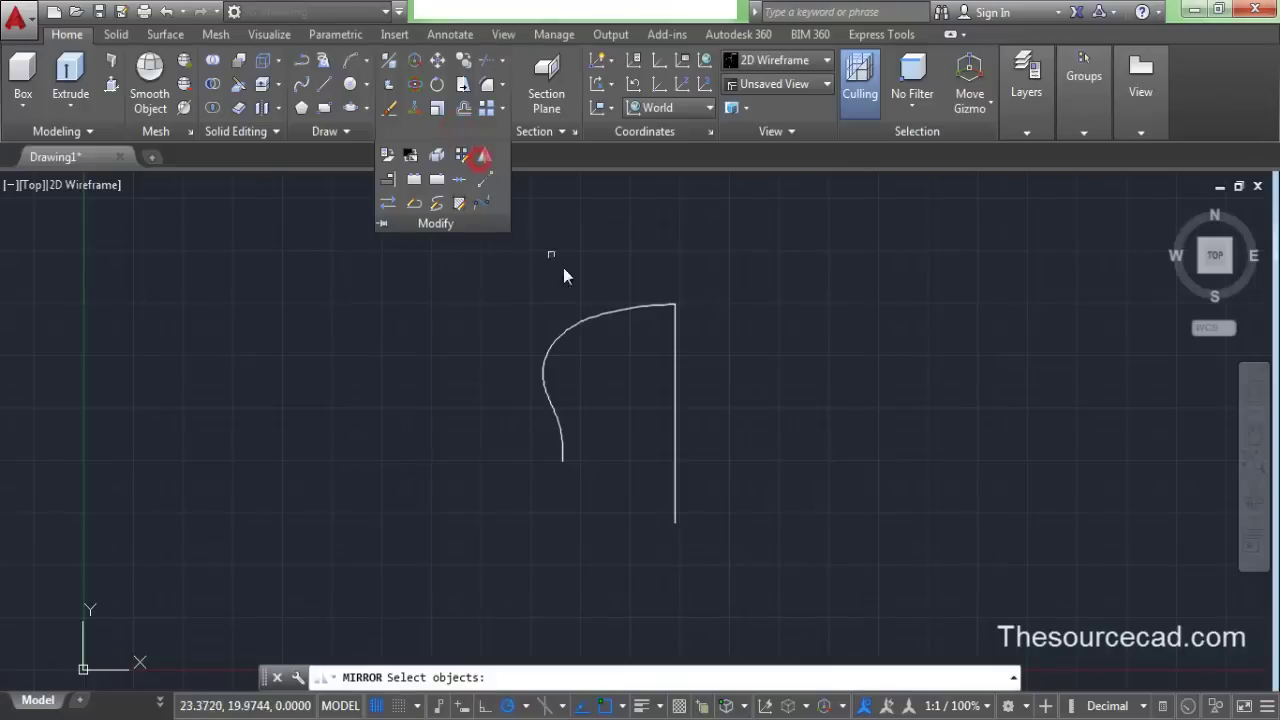
click(609, 312)
key(Return)
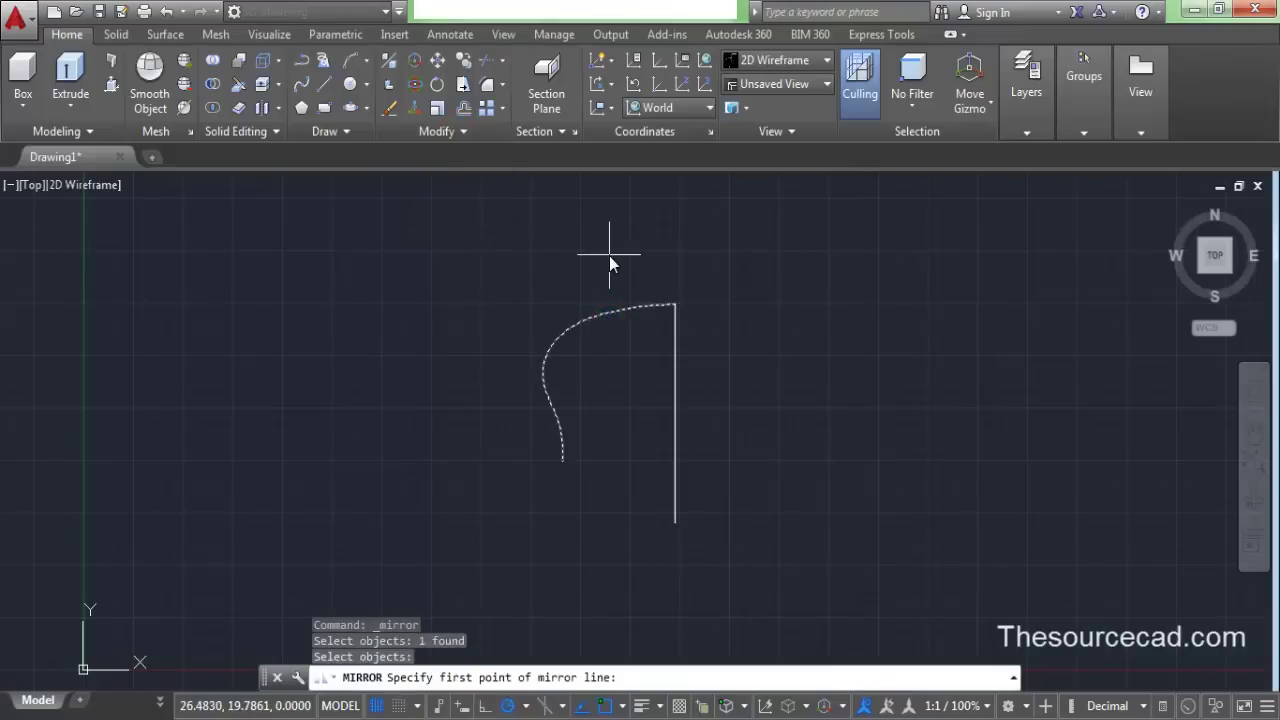
click(674, 303)
click(674, 373)
right_click(680, 376)
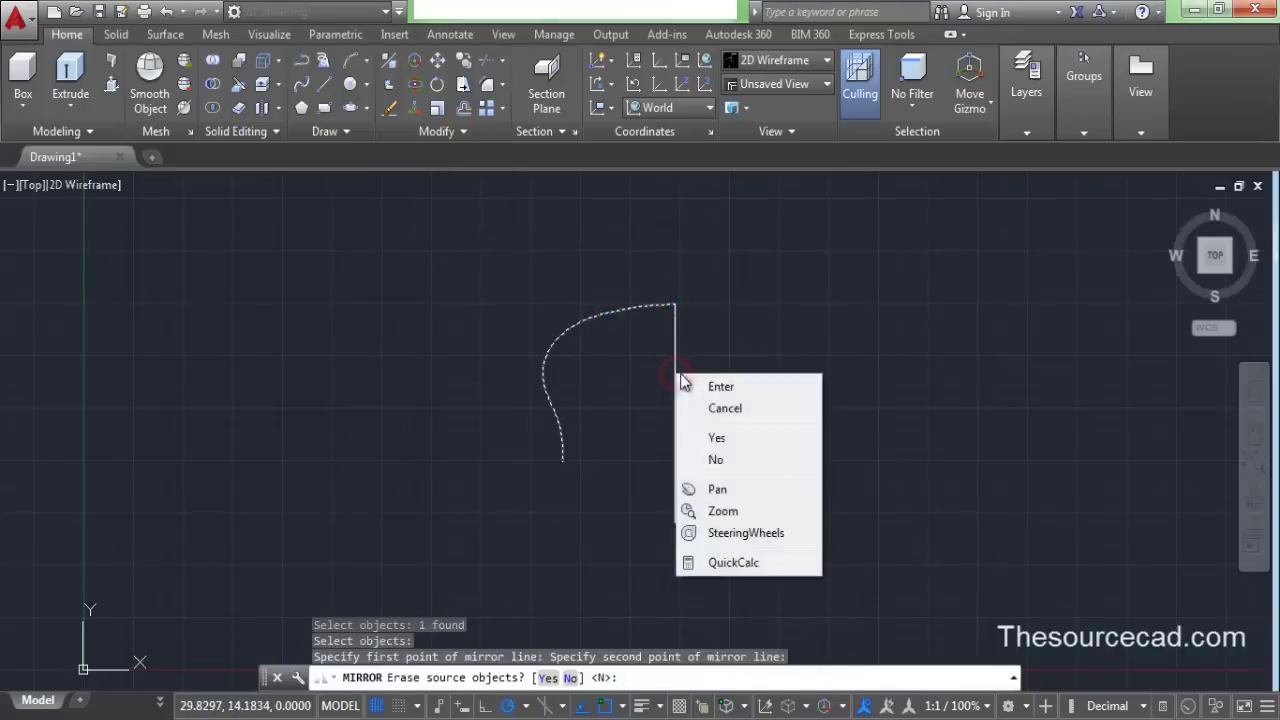
click(684, 385)
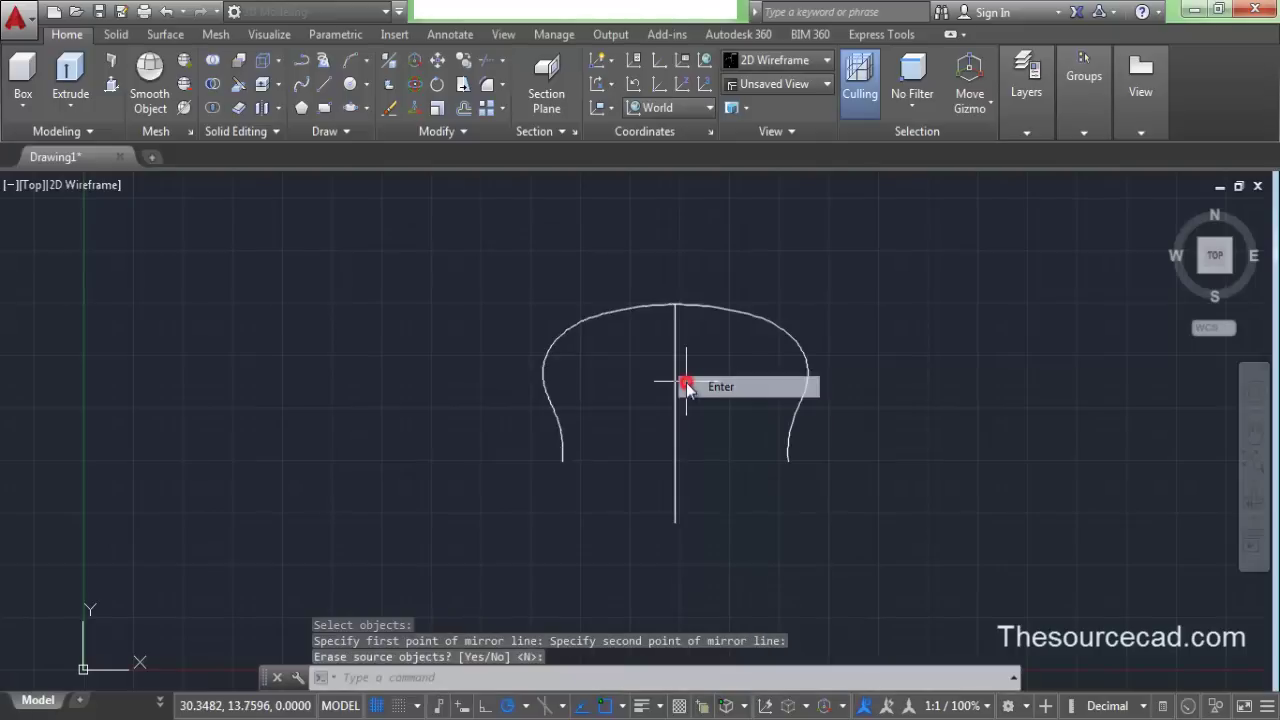
Step: Join the left half and its mirrored copy into one symmetric spline
click(709, 308)
click(644, 308)
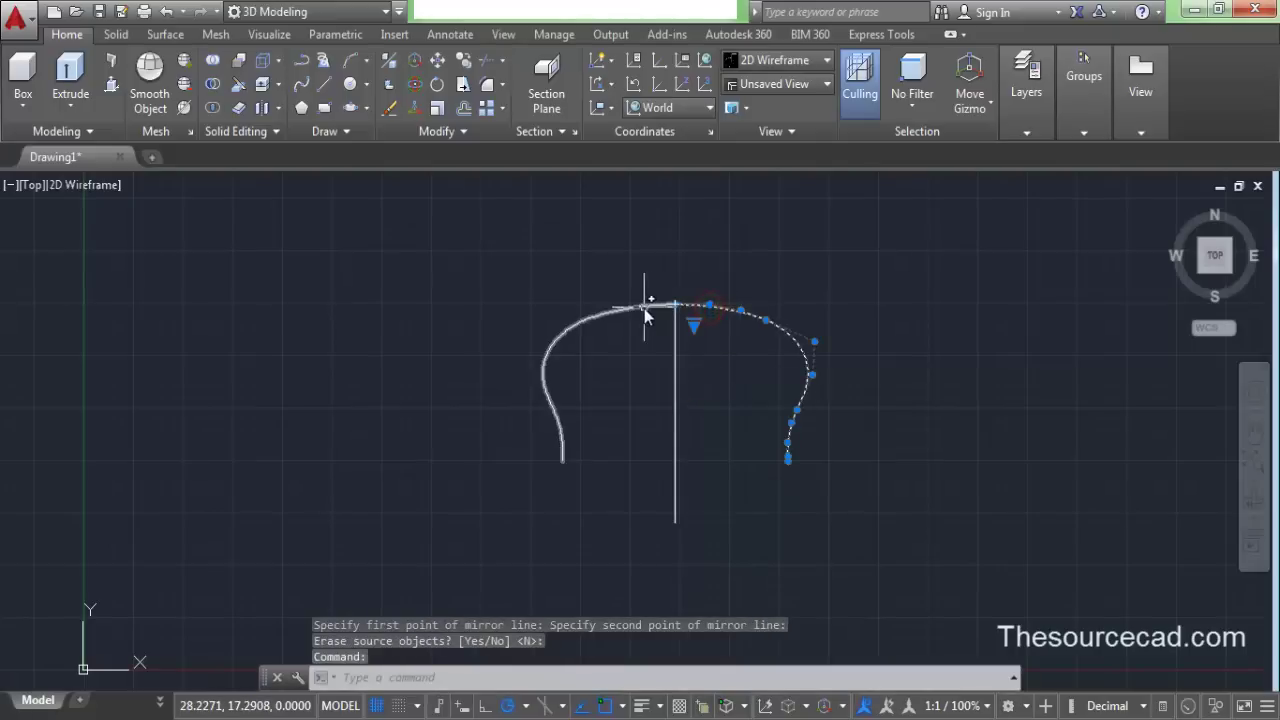
click(458, 134)
click(460, 181)
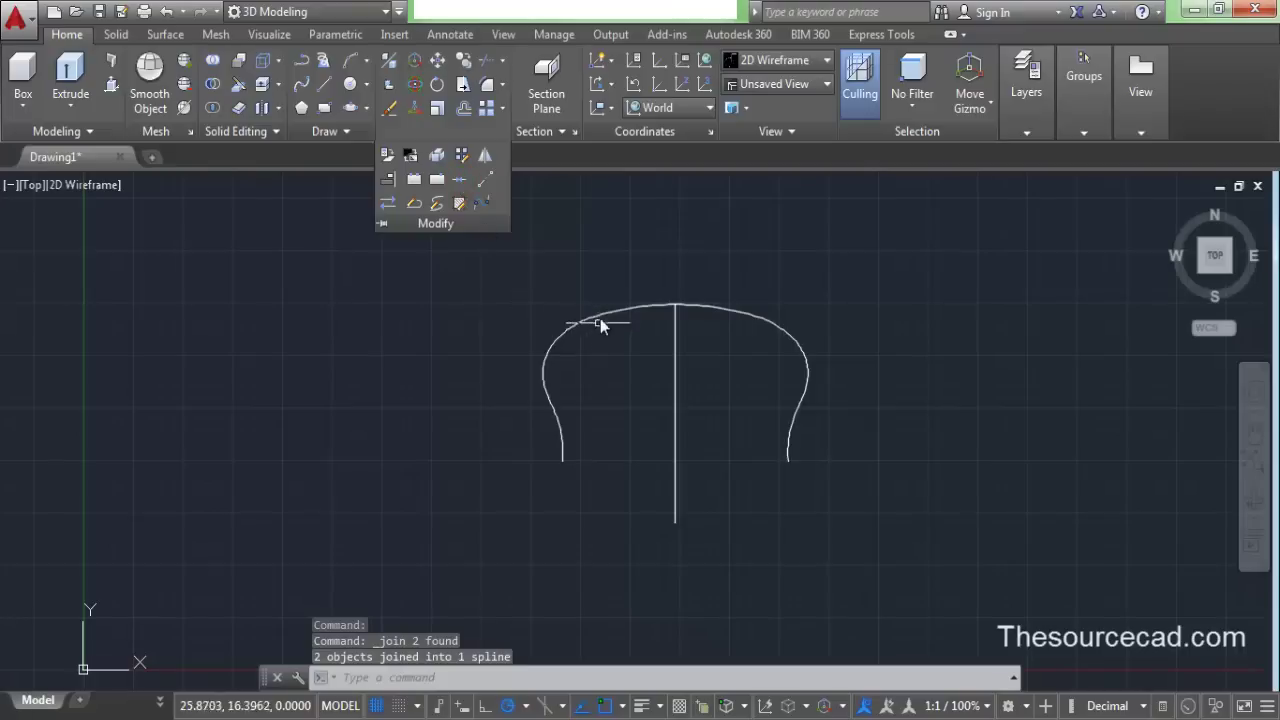
mouse_move(600, 317)
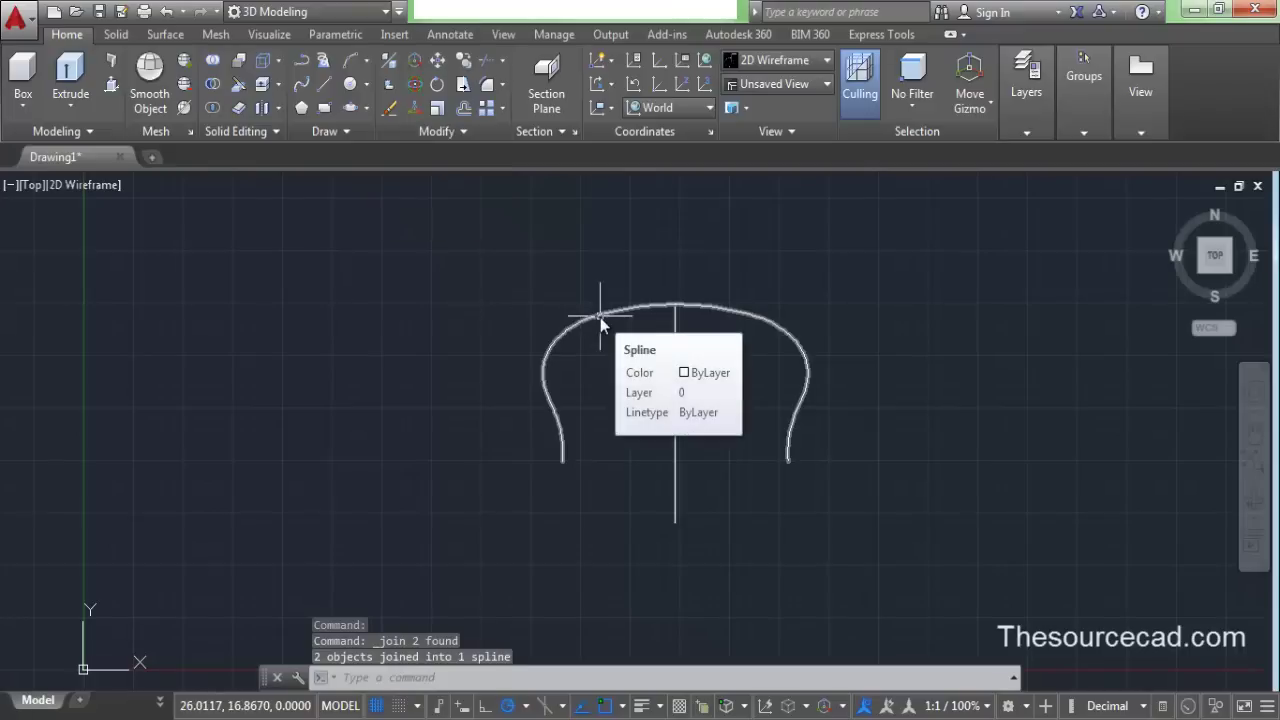
click(462, 108)
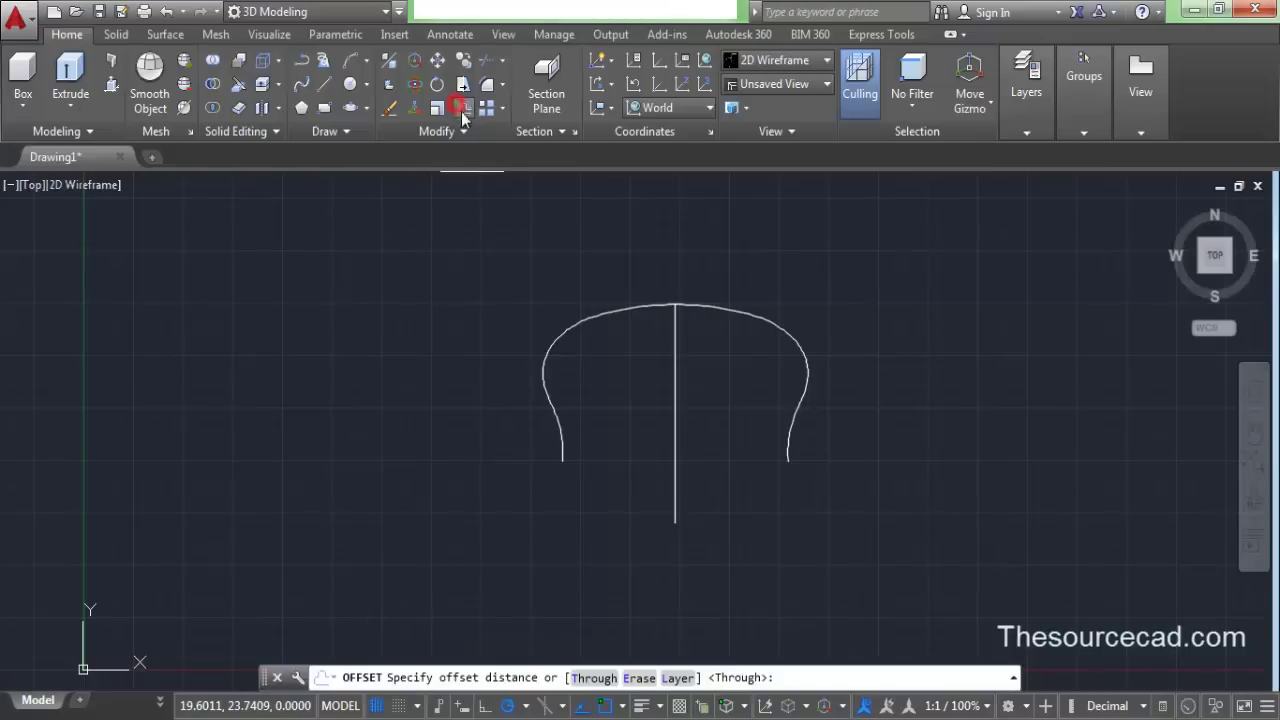
Step: Offset the profile spline through a point just inside it to form the inner wall
click(606, 677)
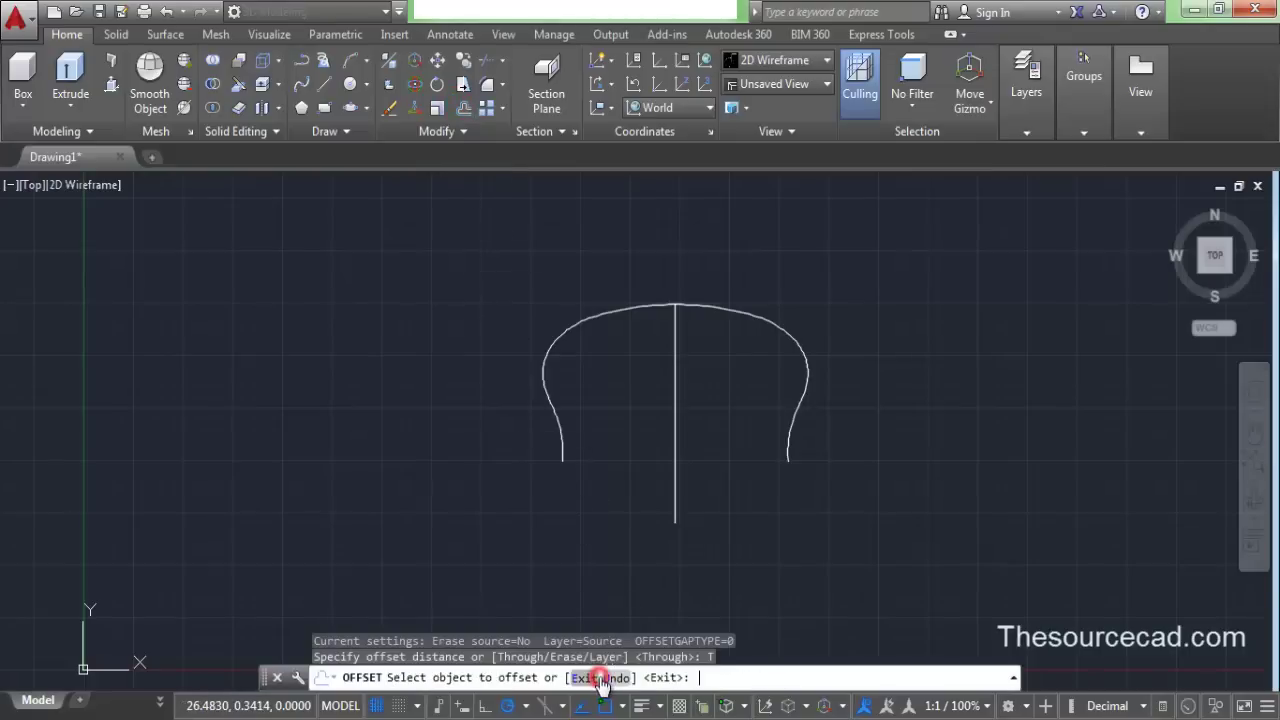
click(552, 405)
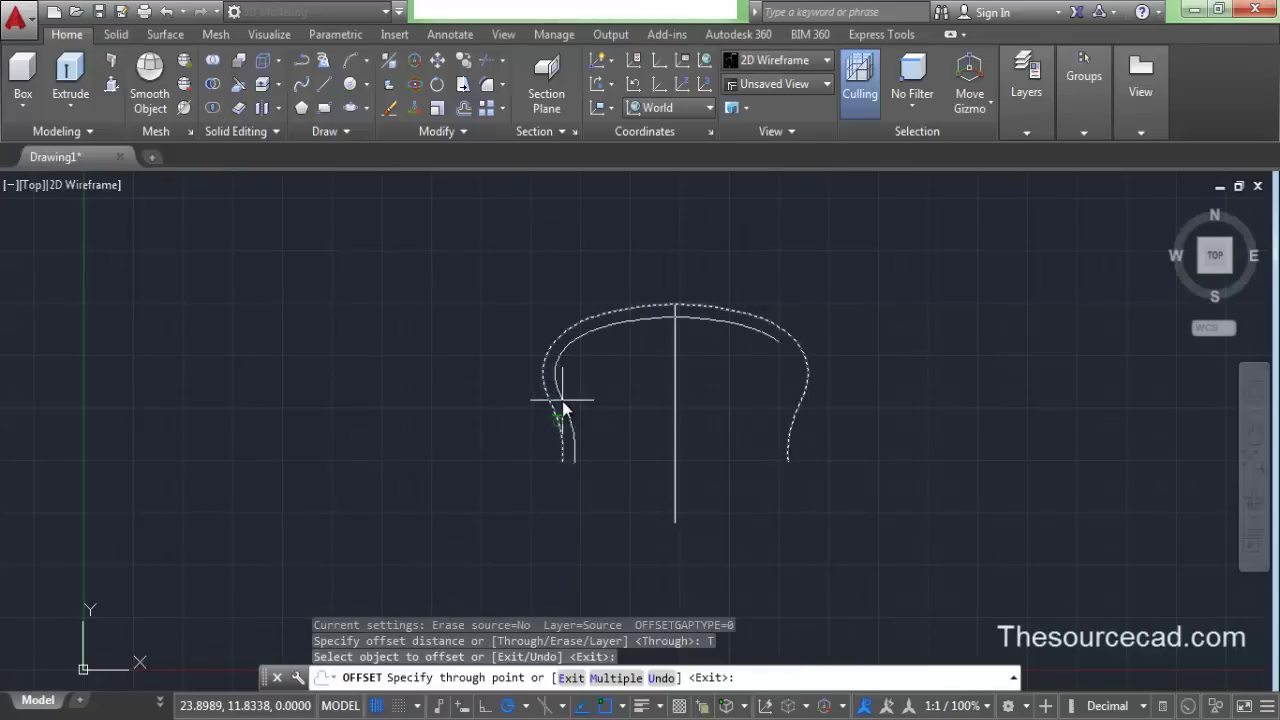
click(565, 402)
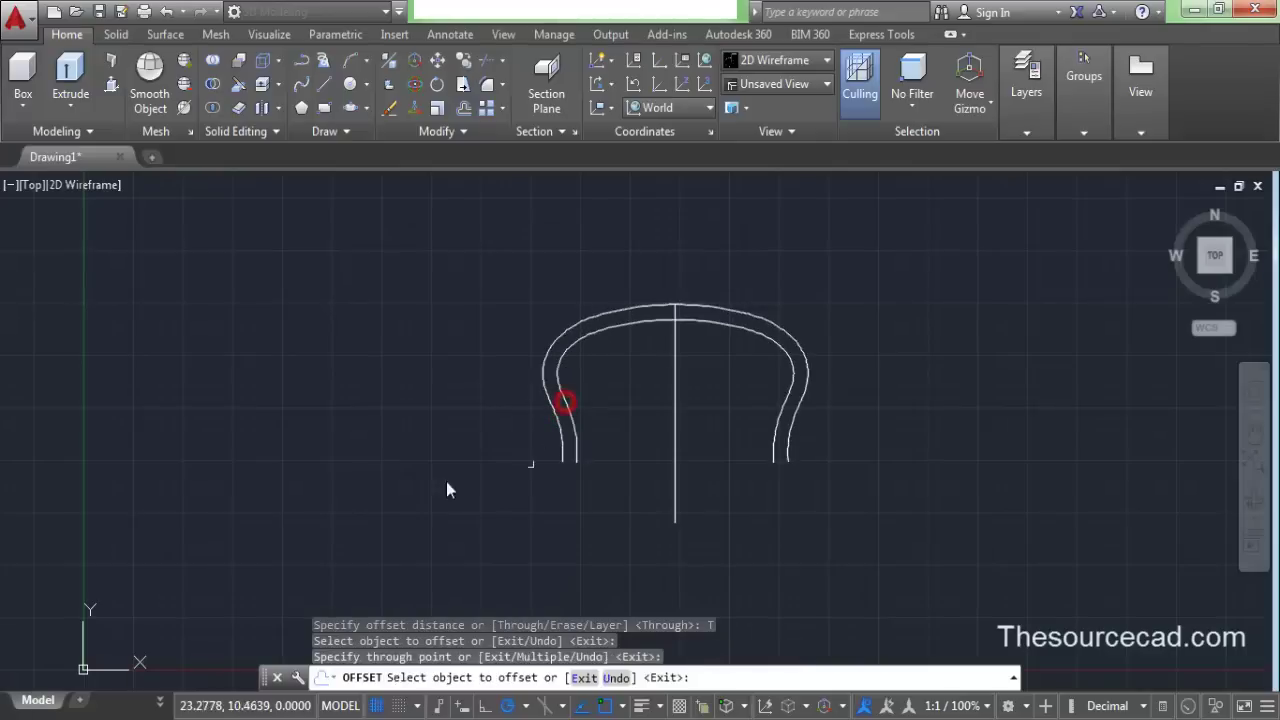
right_click(378, 310)
click(425, 328)
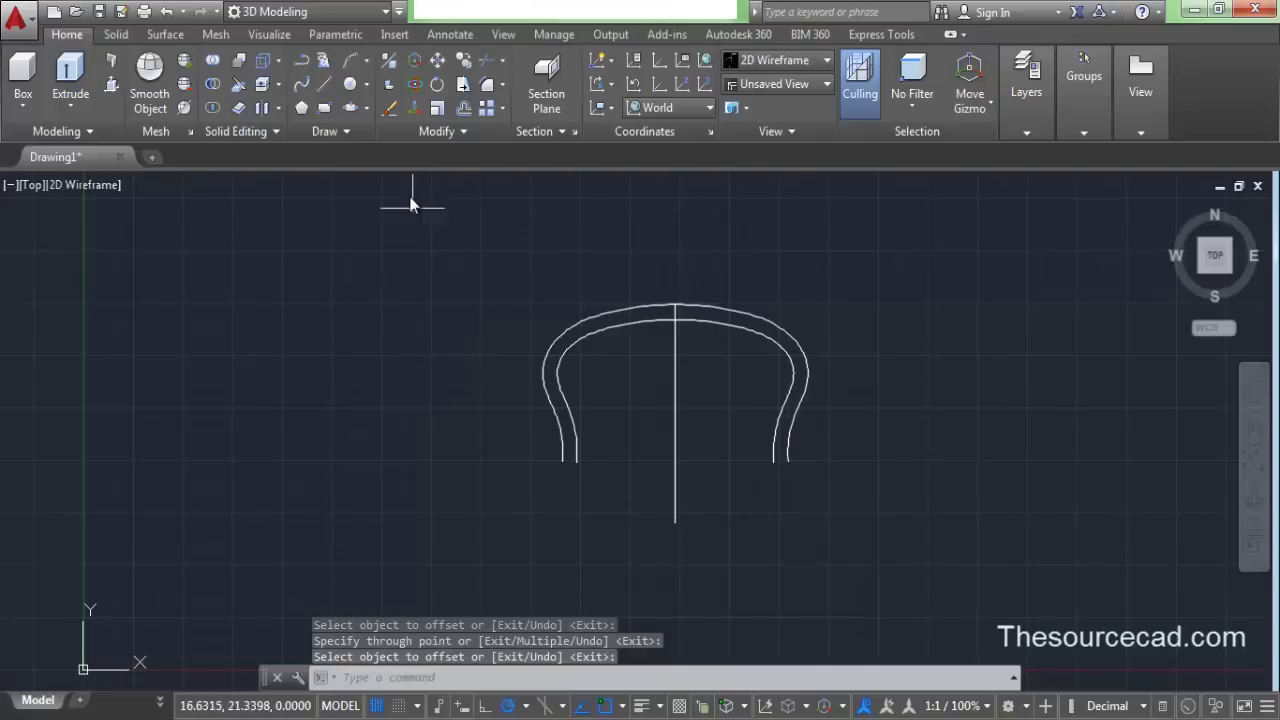
Step: Draw short lines capping the bottoms of the left and right profile arms
click(330, 84)
click(562, 461)
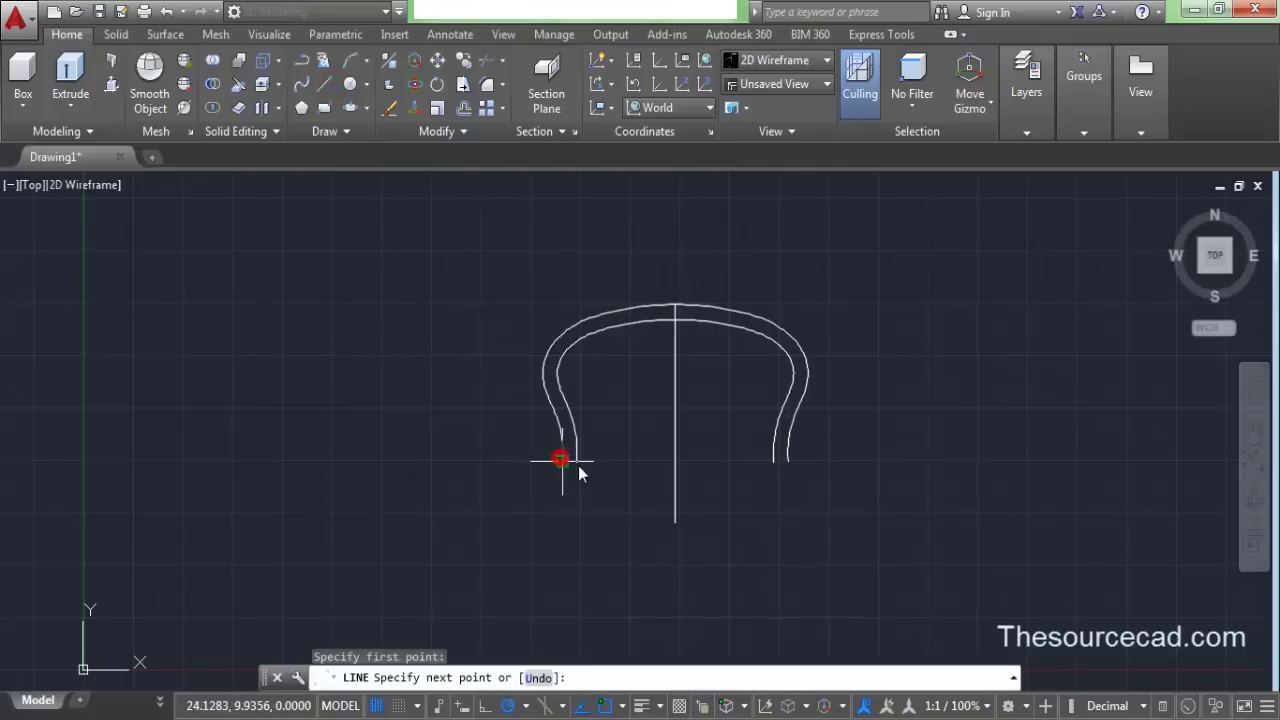
click(577, 461)
right_click(592, 391)
click(618, 396)
right_click(693, 430)
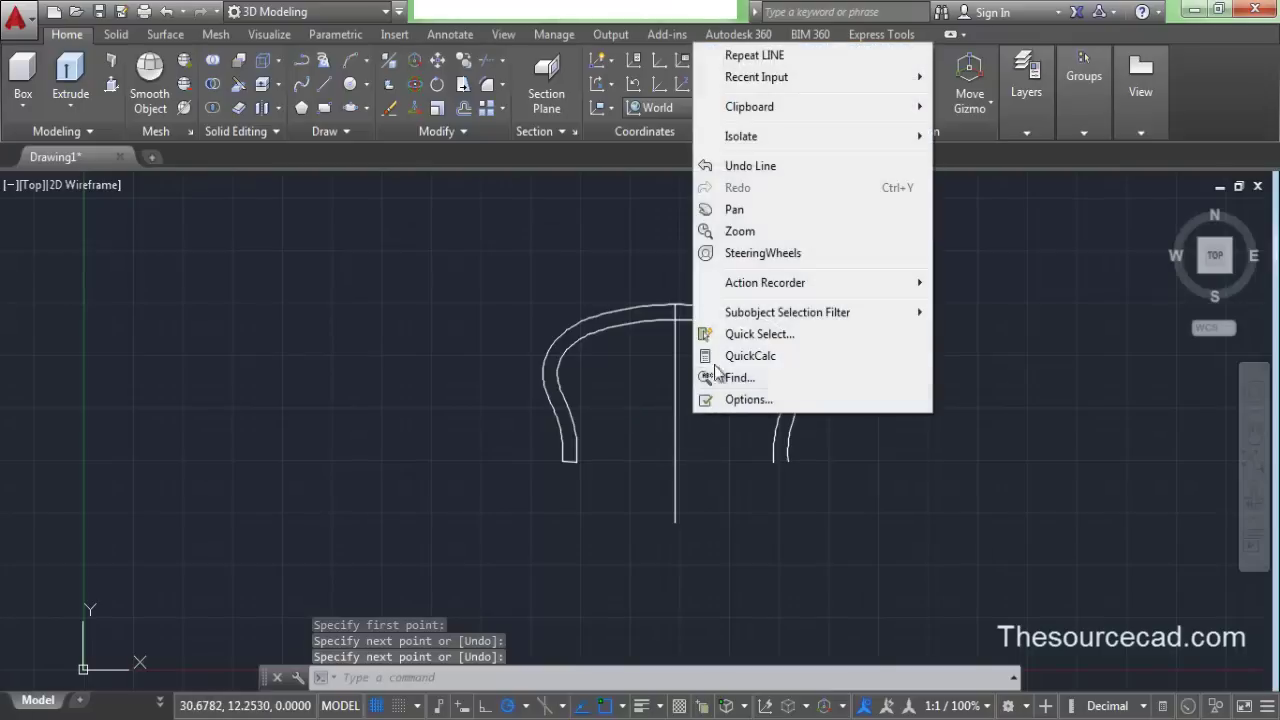
click(749, 54)
click(773, 461)
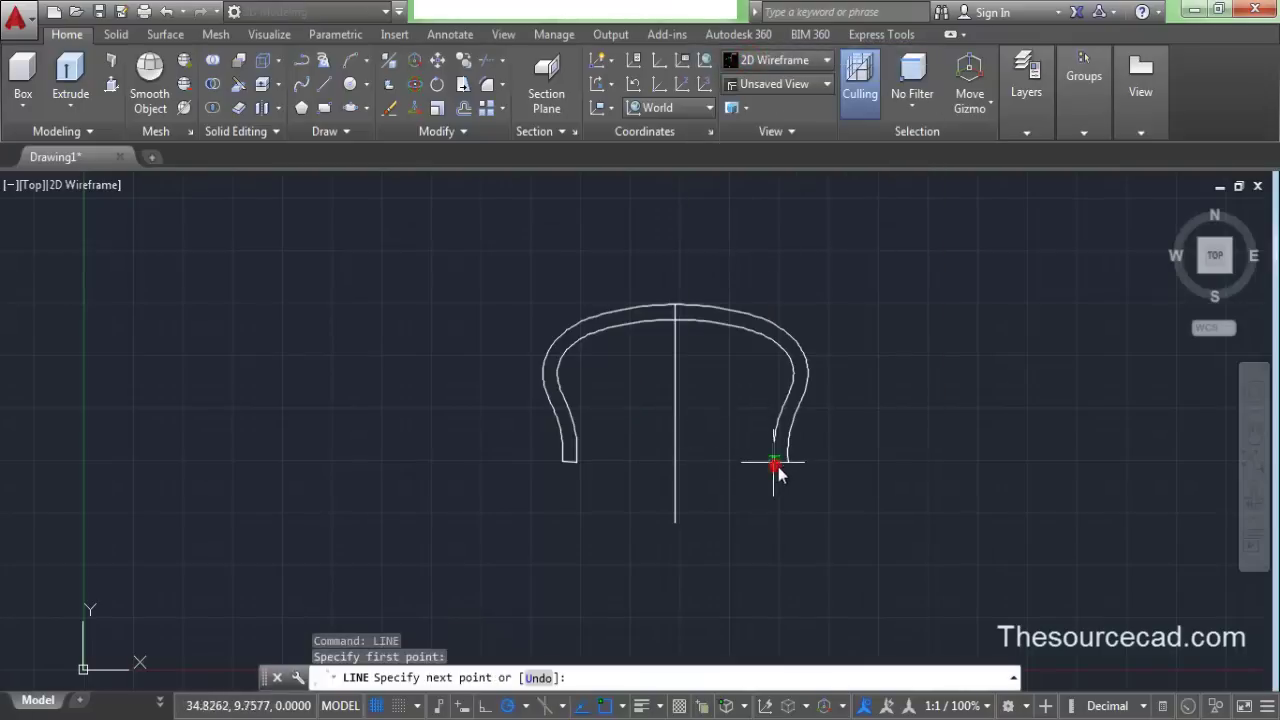
click(788, 461)
right_click(831, 427)
click(855, 440)
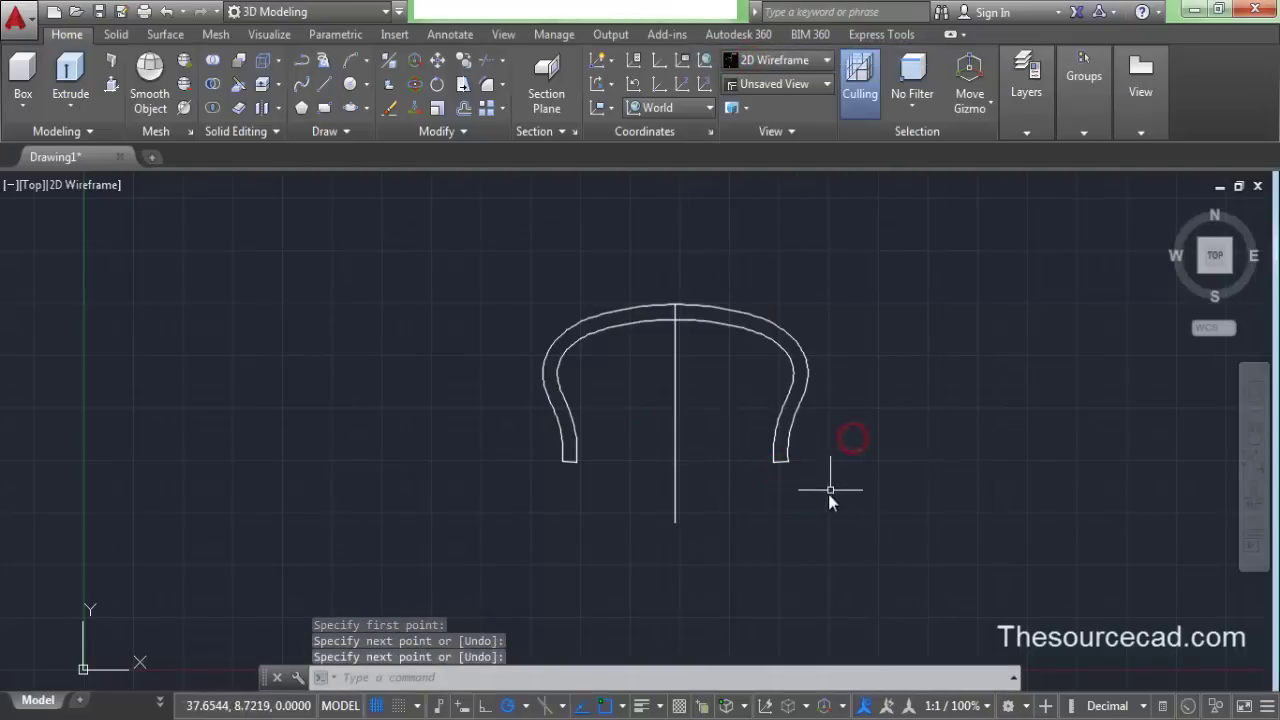
Step: Erase the vertical centre line
click(676, 434)
right_click(707, 370)
click(728, 353)
middle_drag(664, 350, 629, 447)
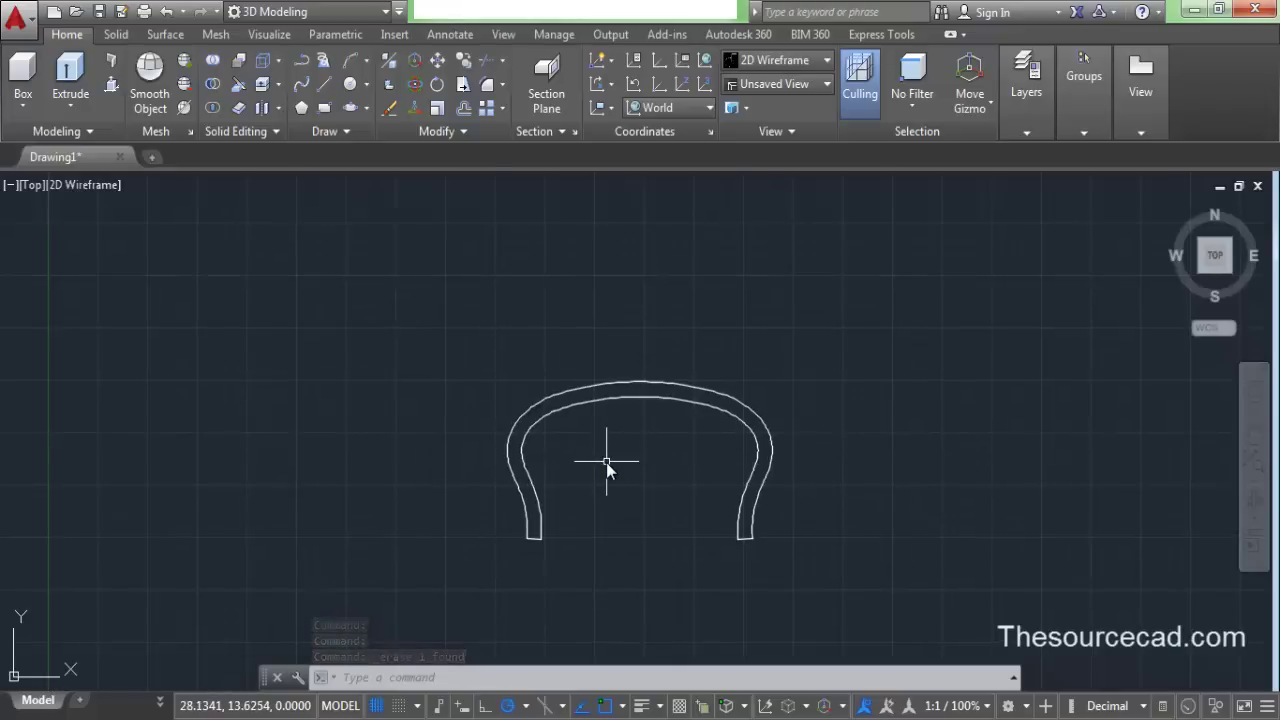
Step: Crossing-select all outline pieces and JOIN them into one closed spline
middle_drag(606, 462, 641, 384)
click(884, 512)
click(423, 276)
text(j)
key(Return)
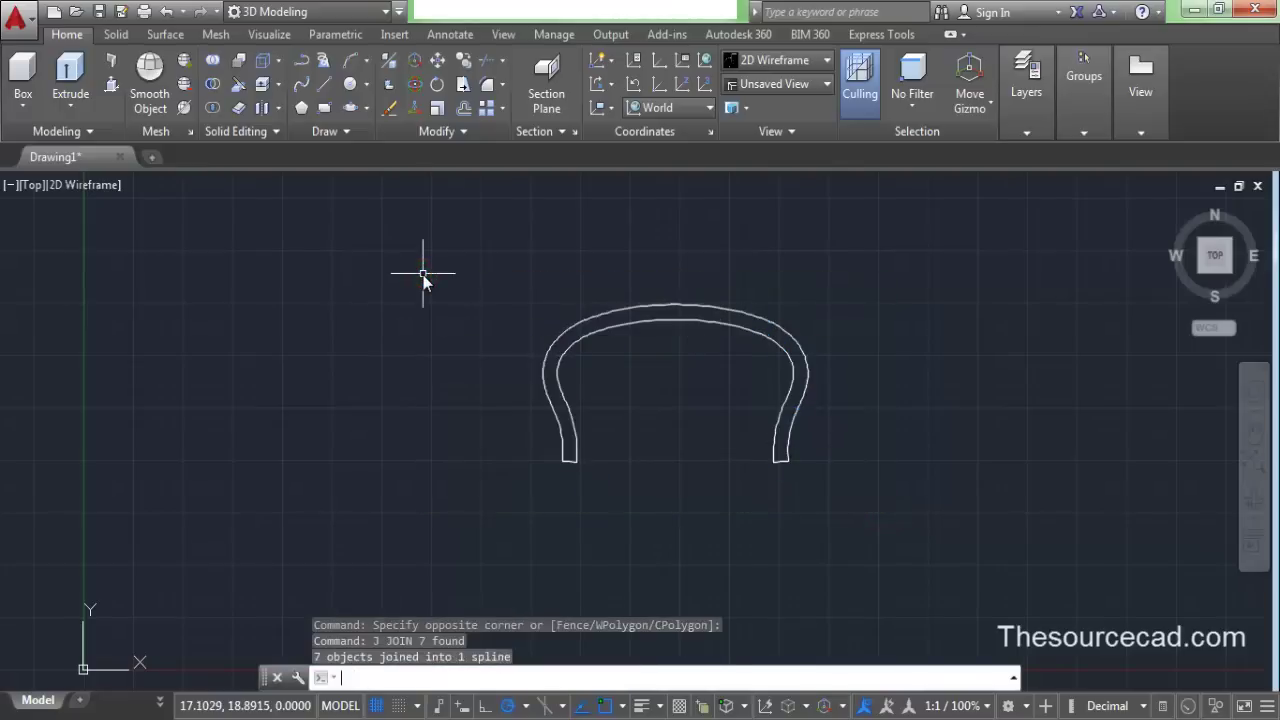
mouse_move(575, 348)
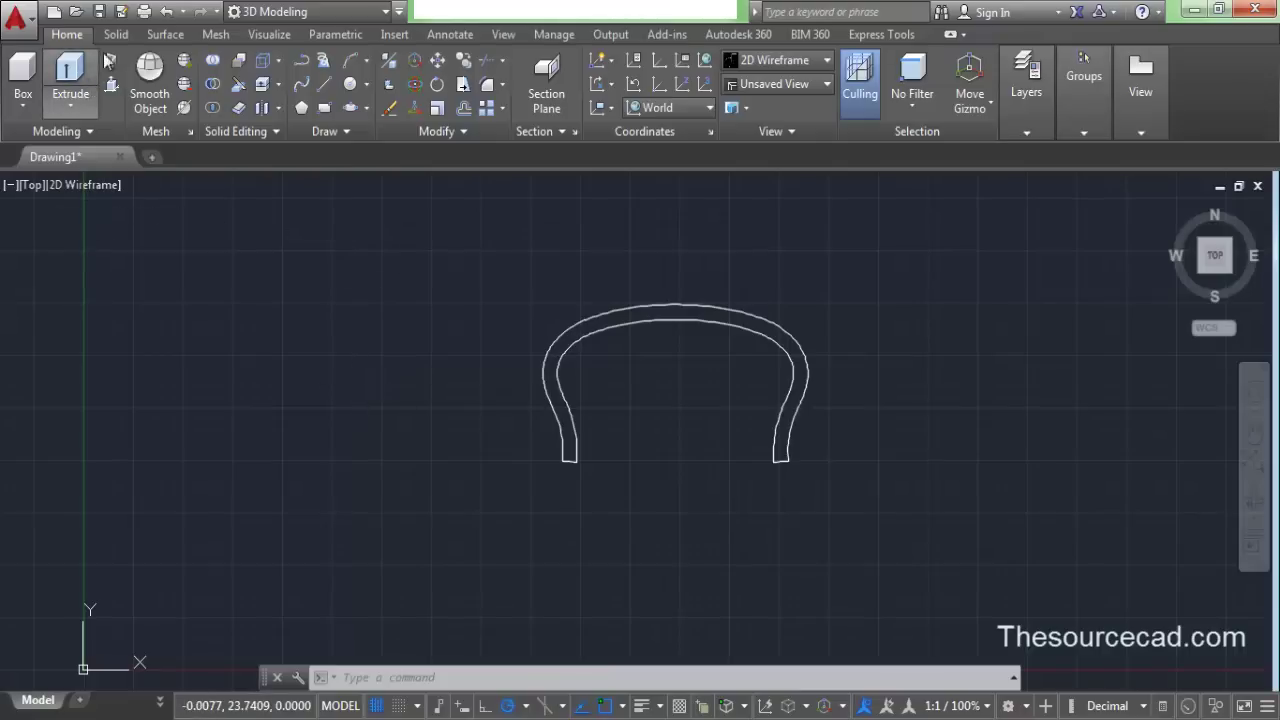
Step: Store the drawing as Drawing1.dwg in the Desktop folder
click(103, 12)
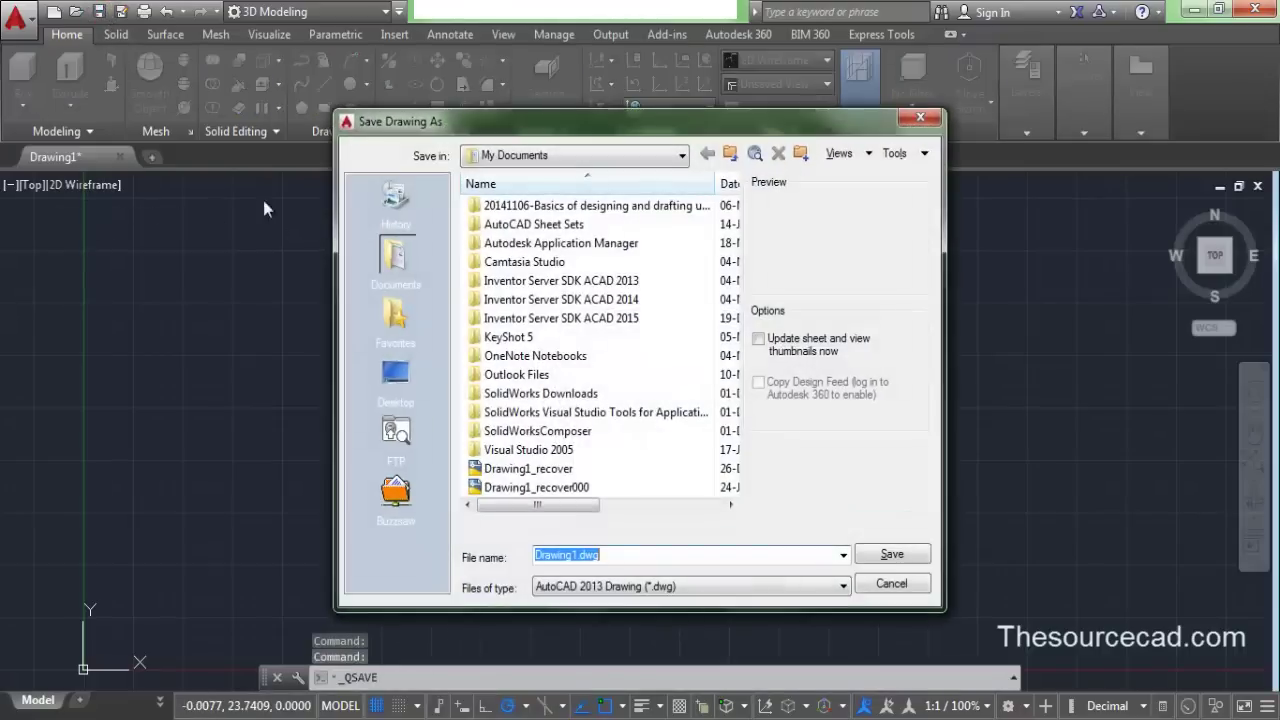
click(395, 376)
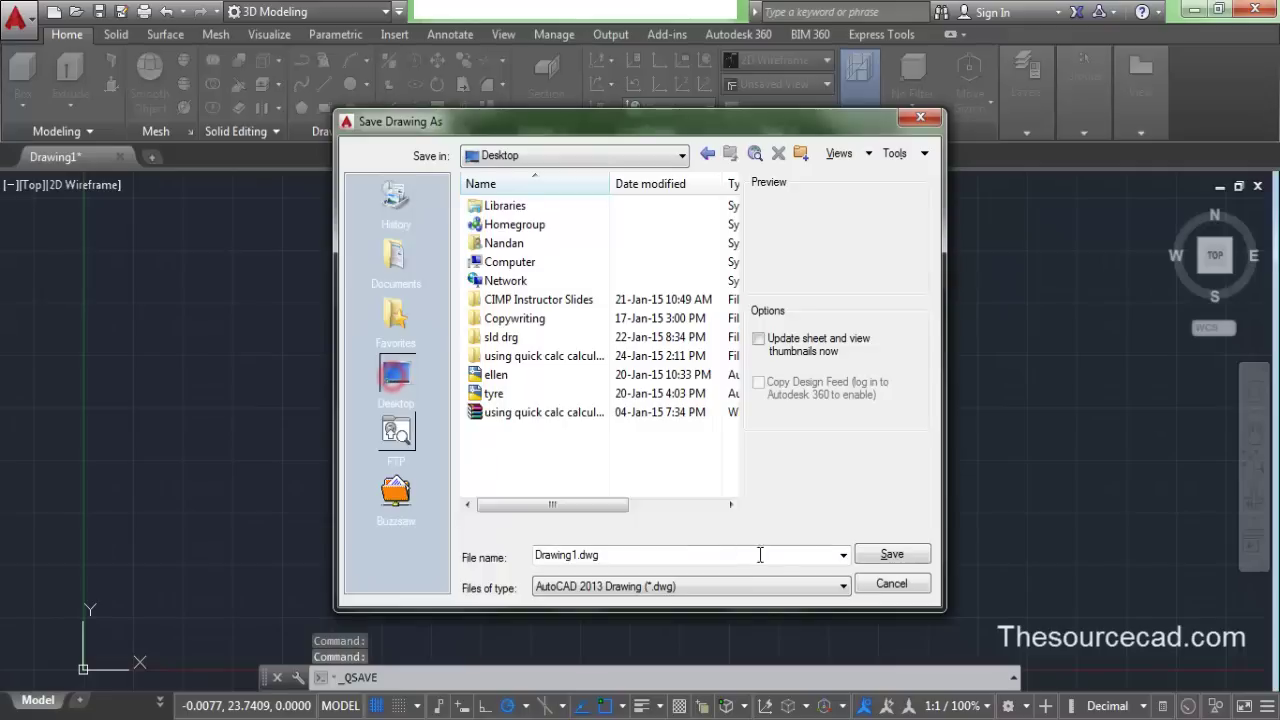
click(884, 555)
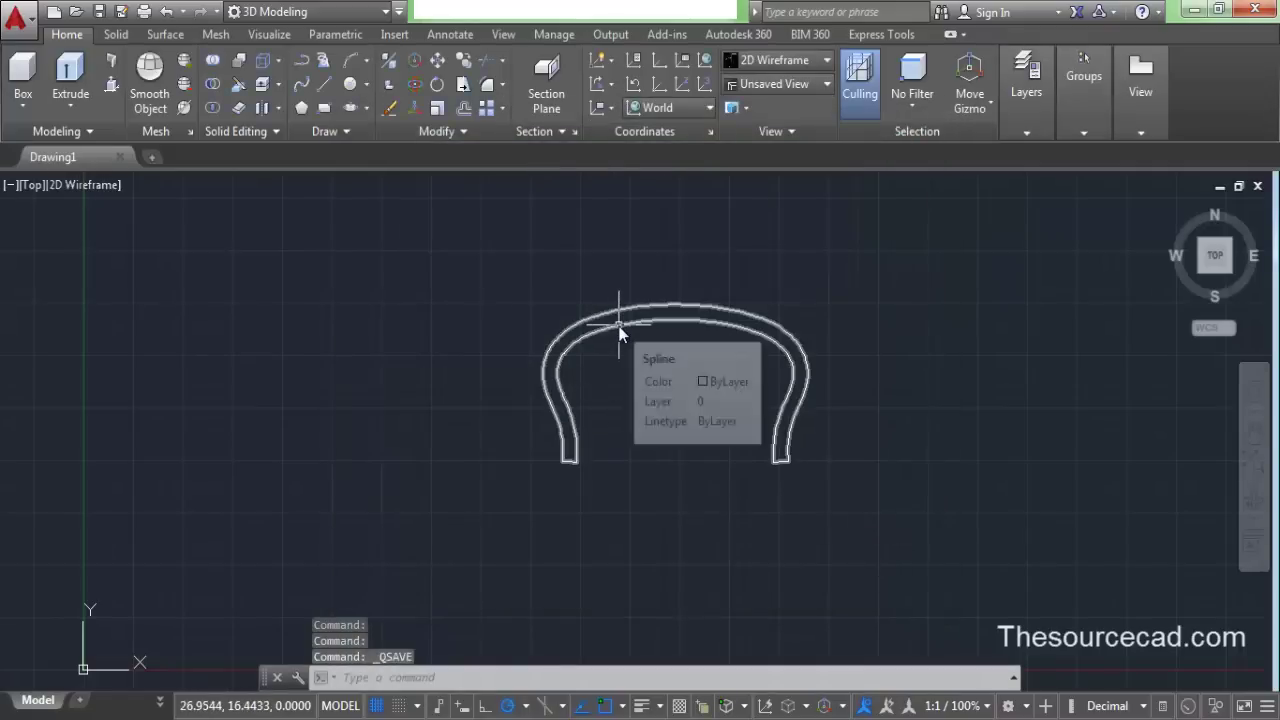
Step: Draw a three-point arc hugging the top of the outer curve, with object snap off
middle_drag(682, 415, 557, 457)
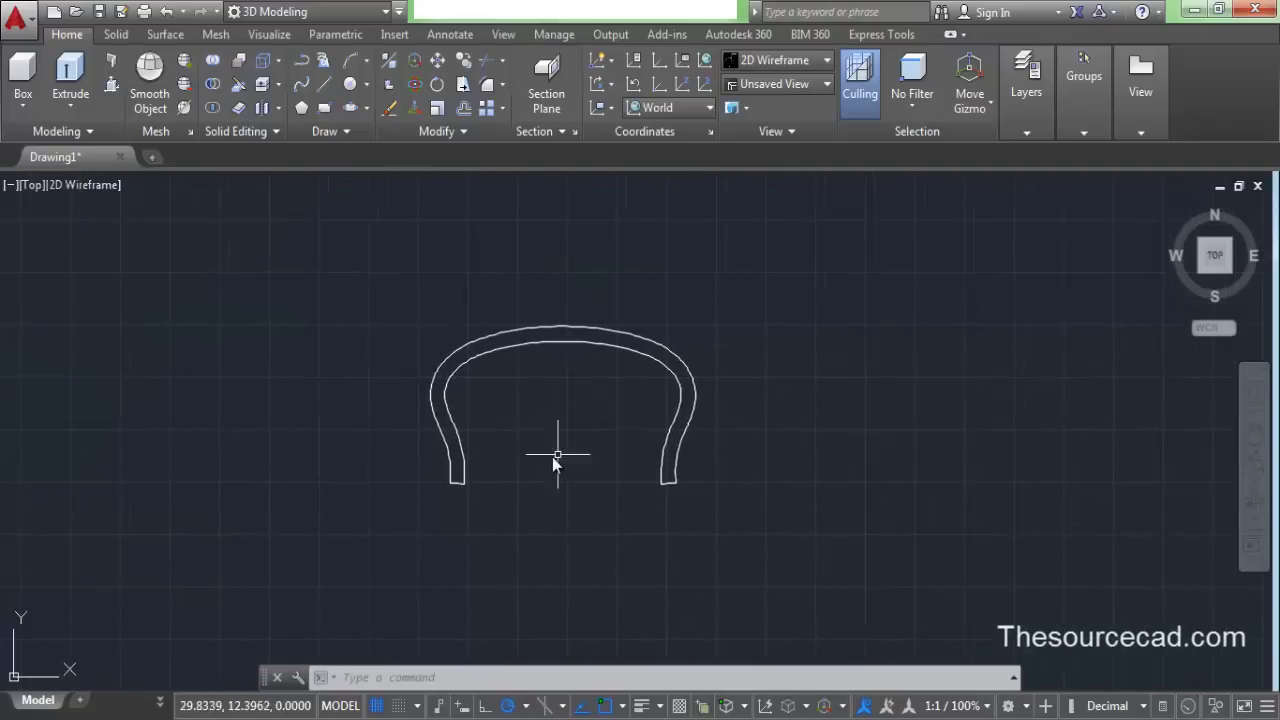
click(352, 58)
scroll(488, 364, up, 3)
scroll(532, 379, down, 1)
middle_drag(532, 379, 443, 420)
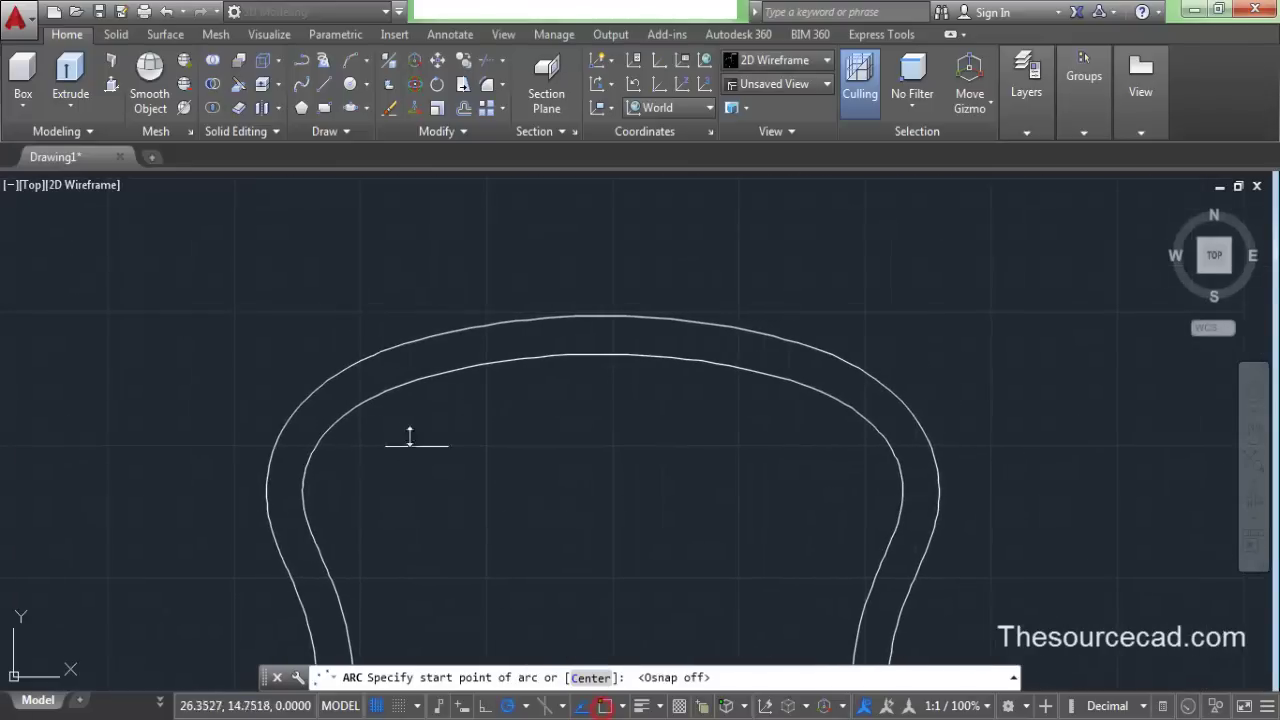
click(332, 383)
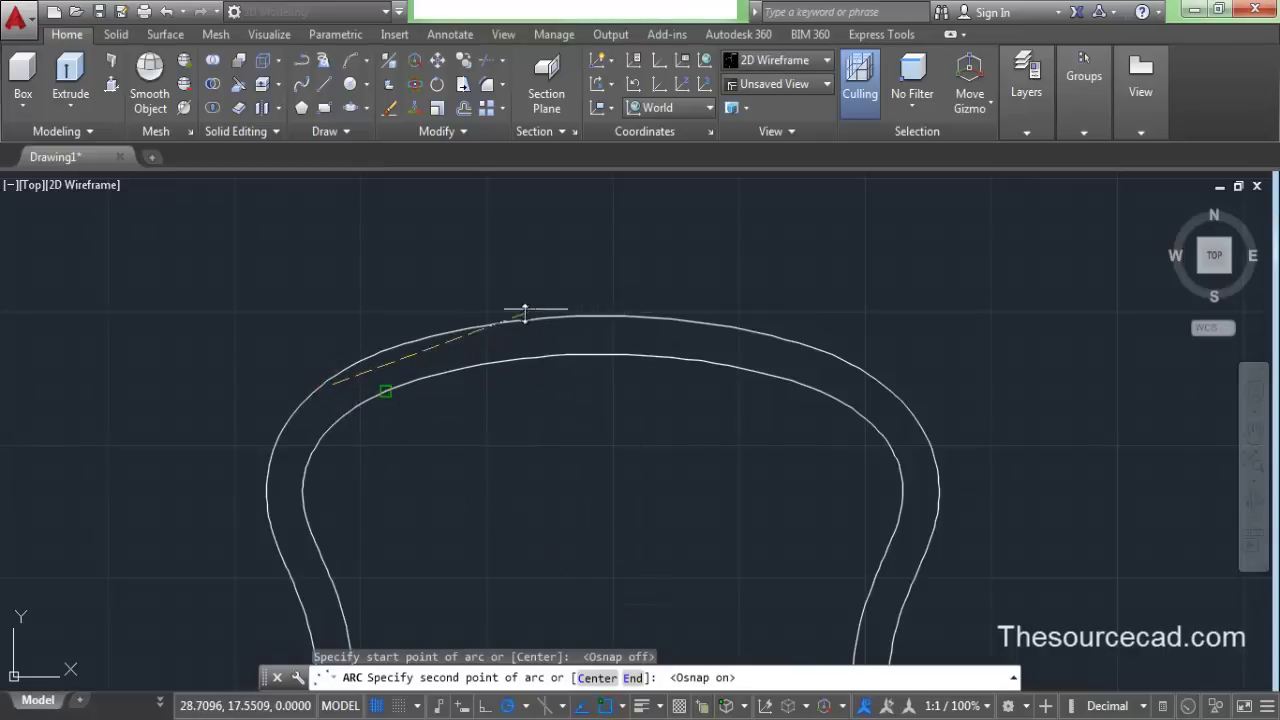
click(612, 704)
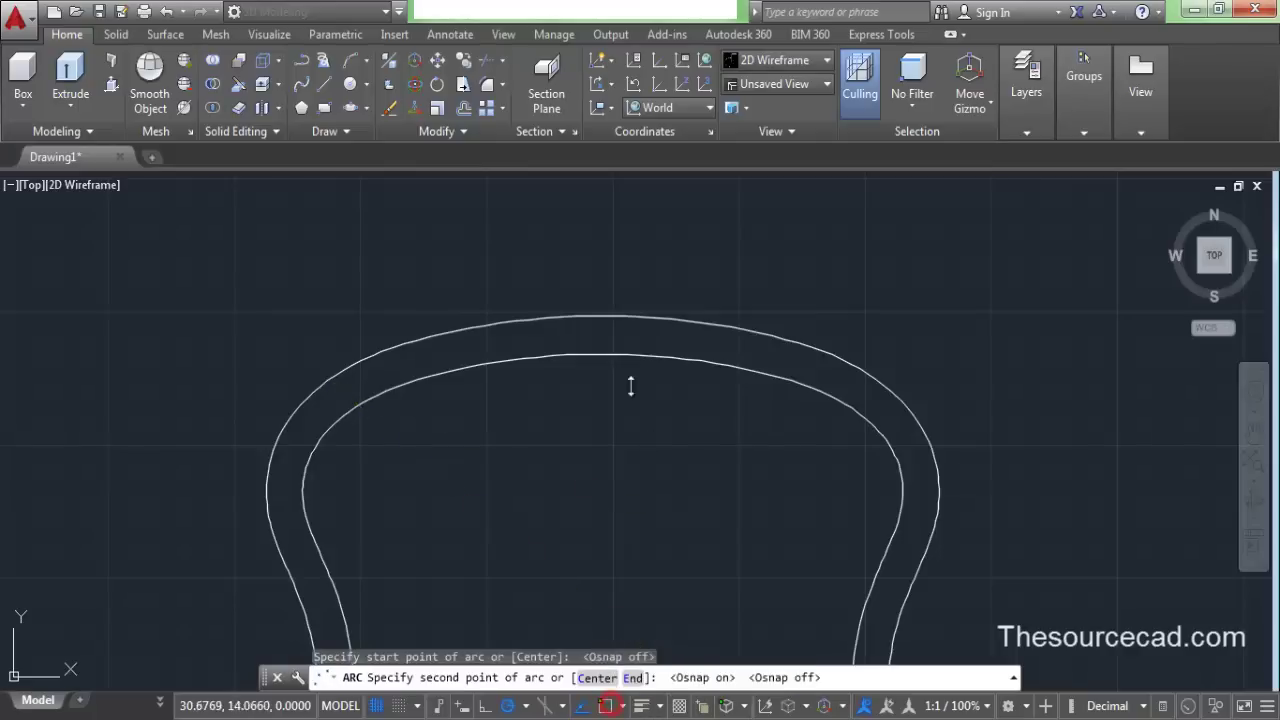
click(611, 317)
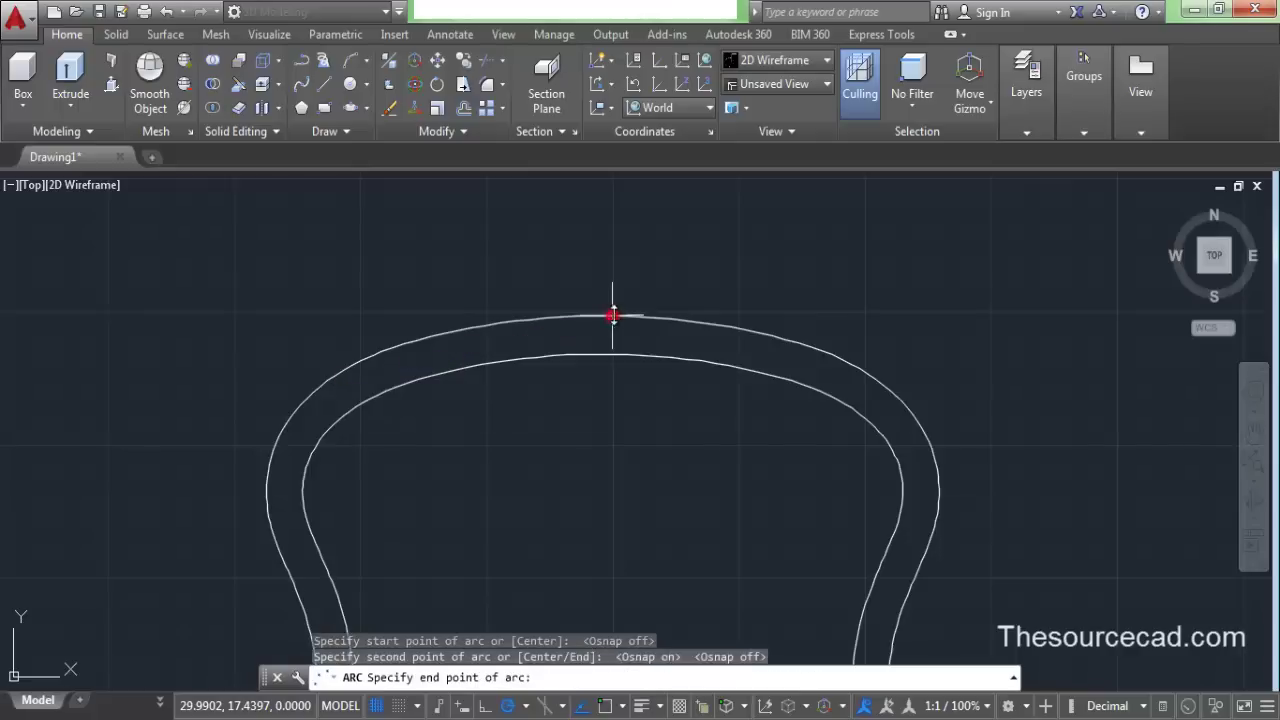
click(890, 394)
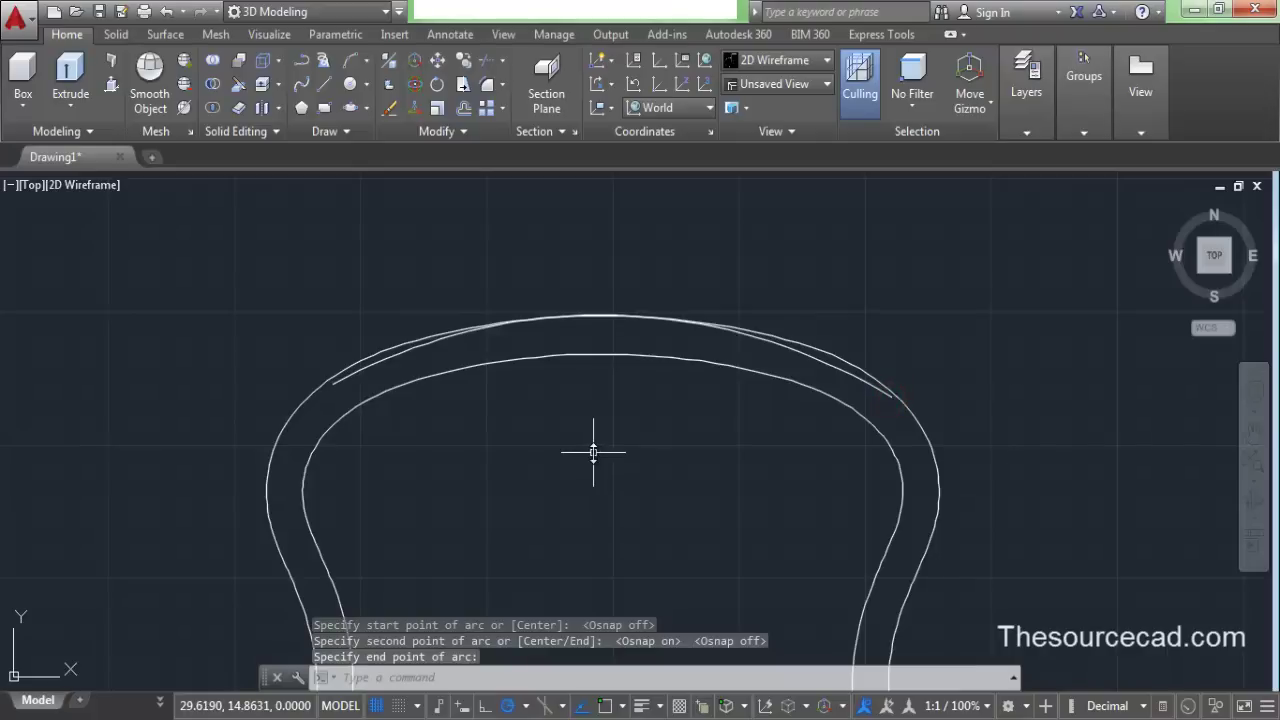
Step: Draw a larger three-point arc just above the first, with object snap back on
click(351, 63)
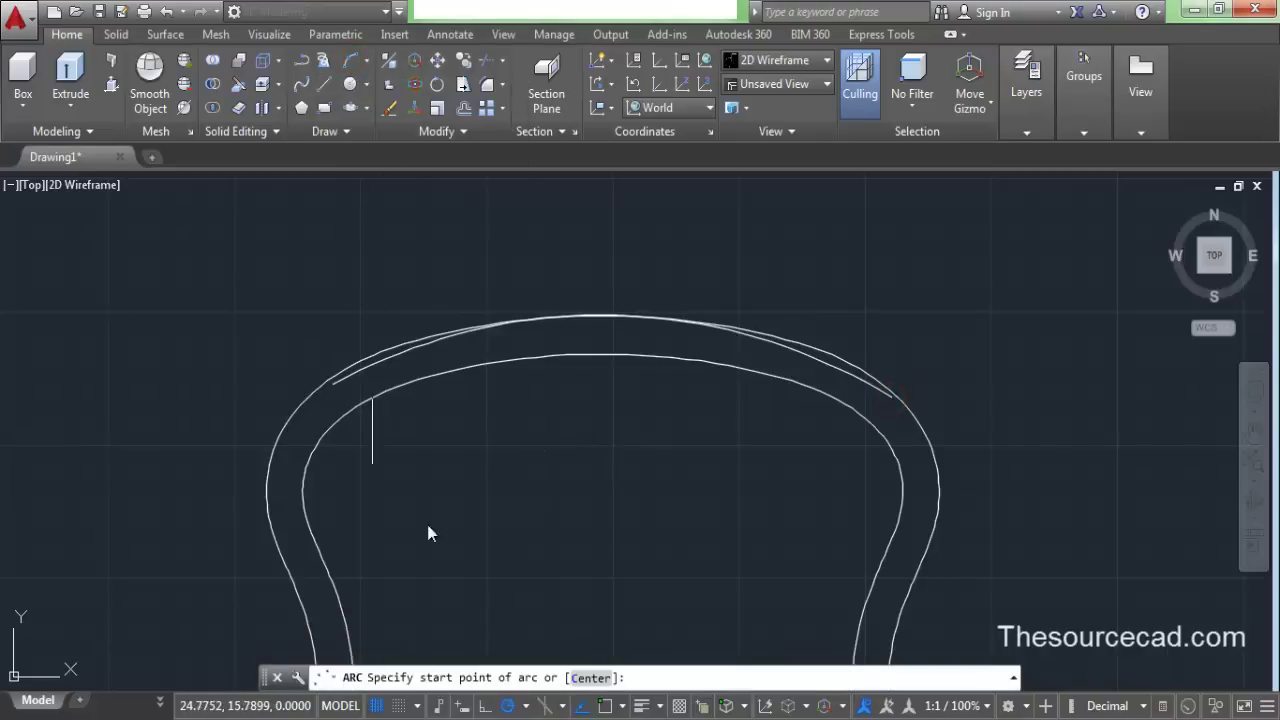
click(605, 706)
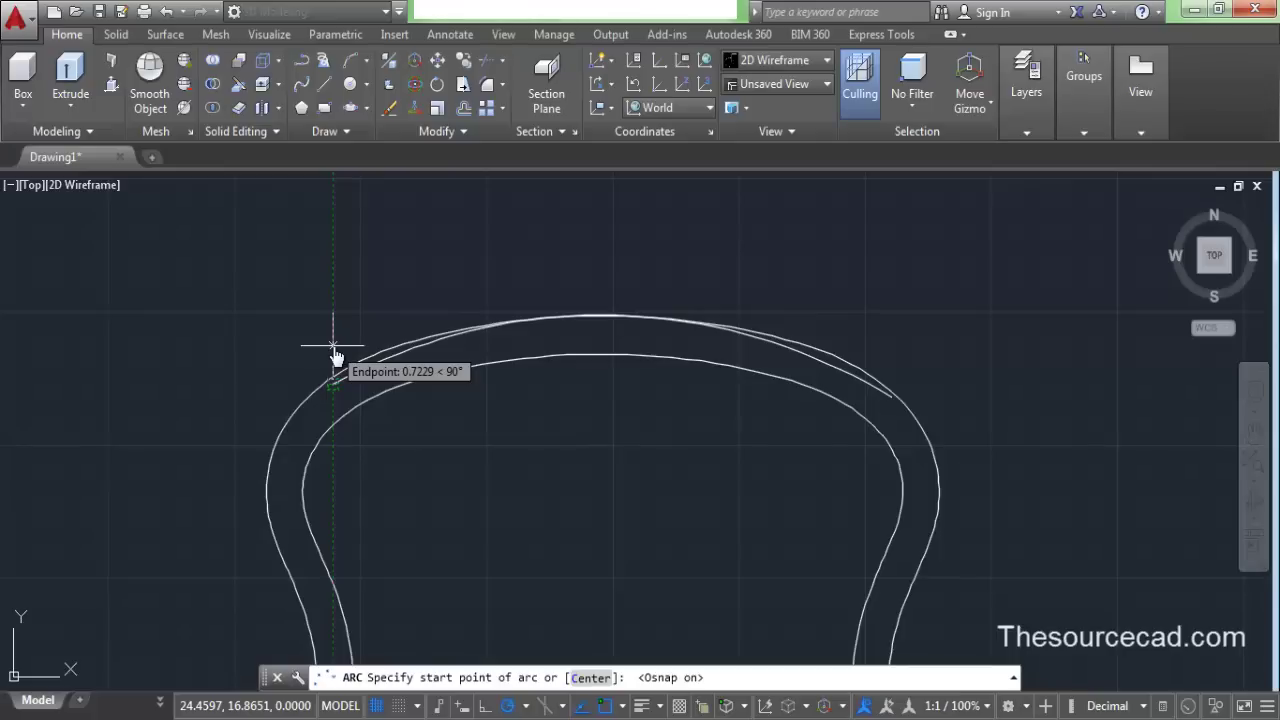
click(335, 357)
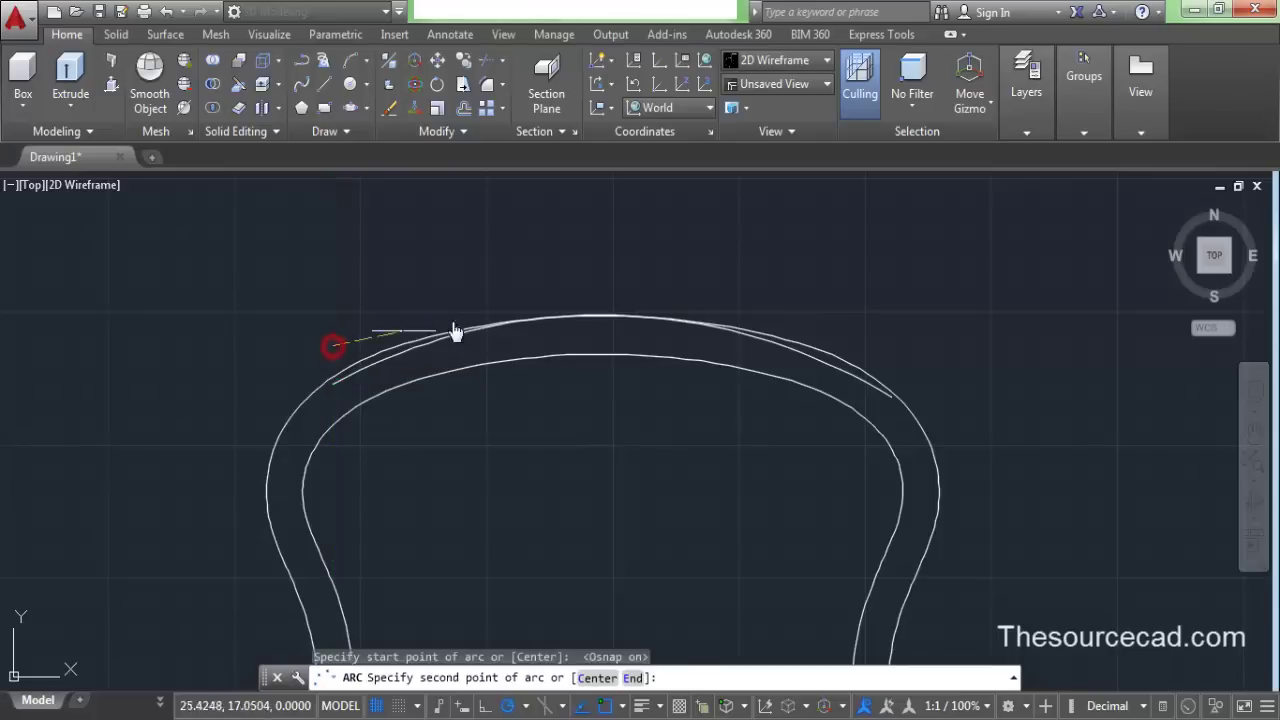
click(614, 282)
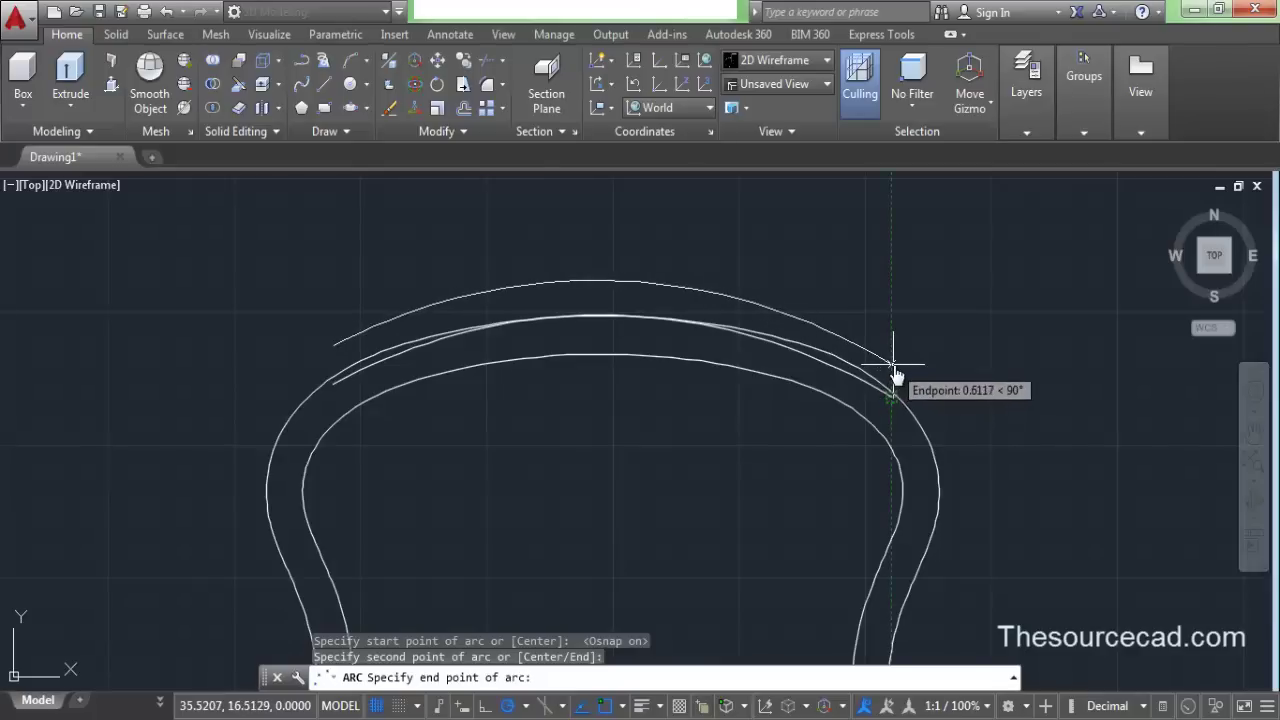
click(891, 356)
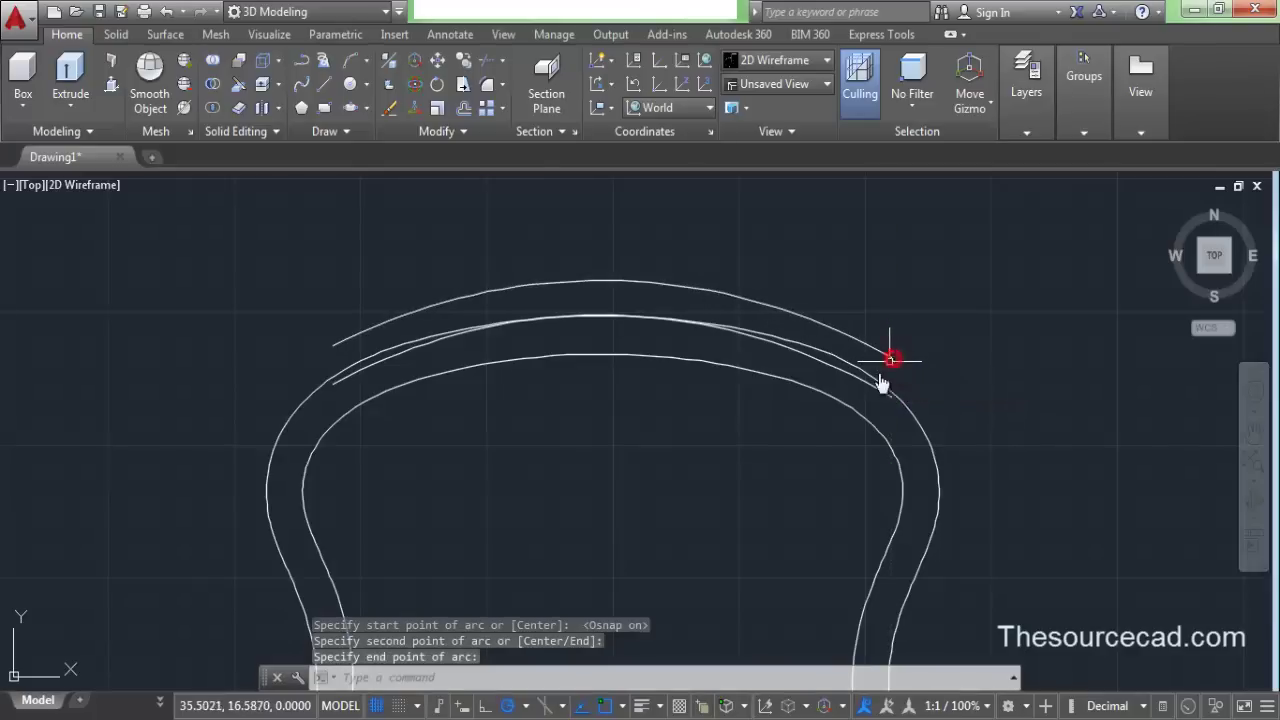
click(325, 84)
Step: Draw a slanted line joining the left ends of the lower and upper arcs
click(332, 385)
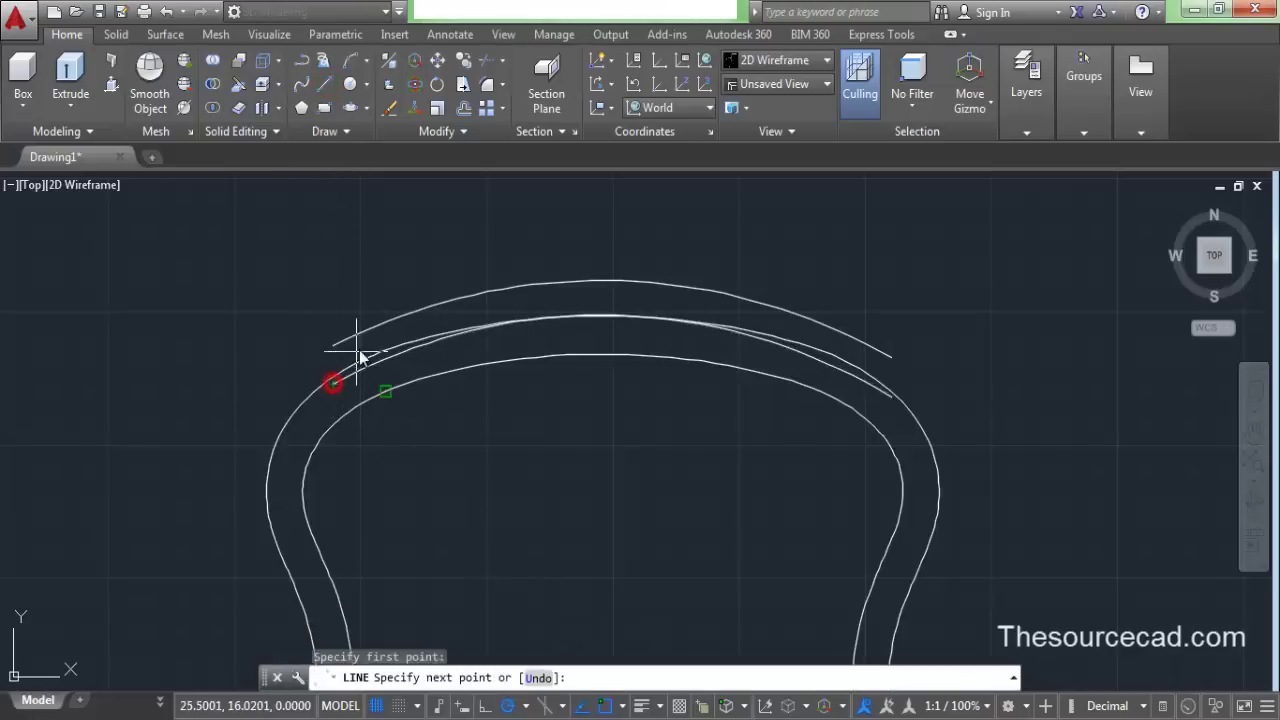
click(402, 306)
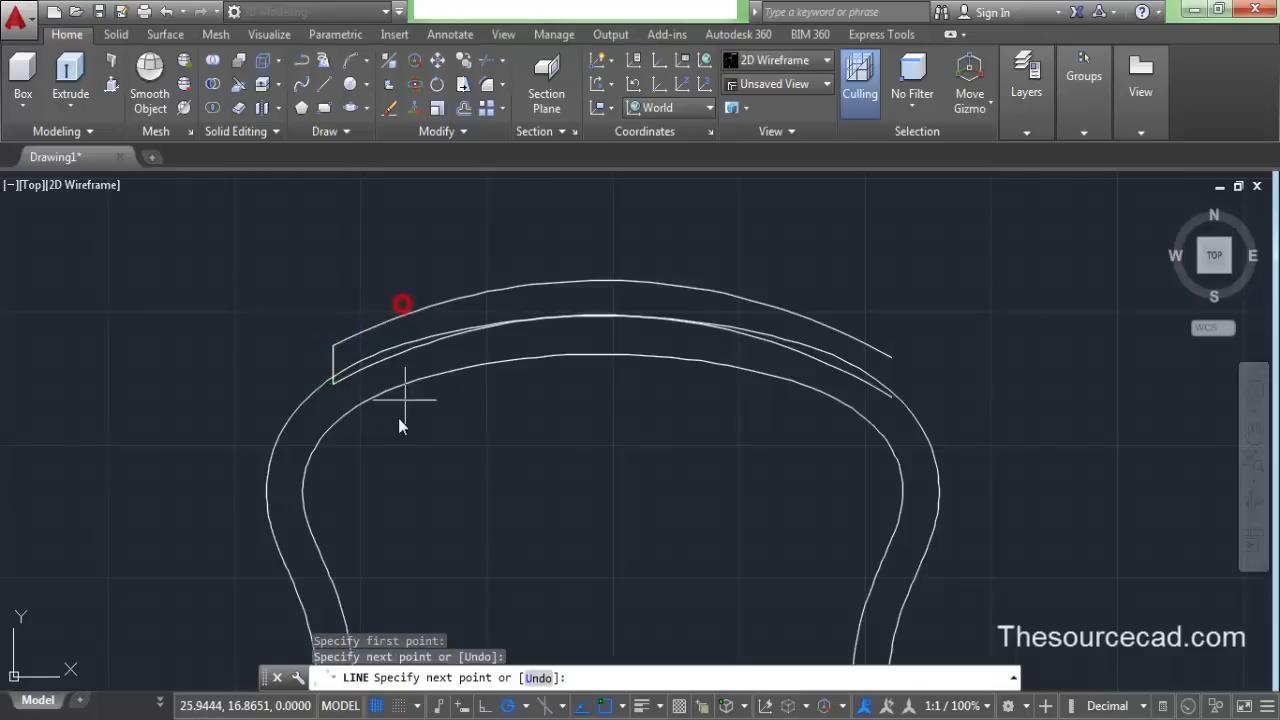
key(ctrl+z)
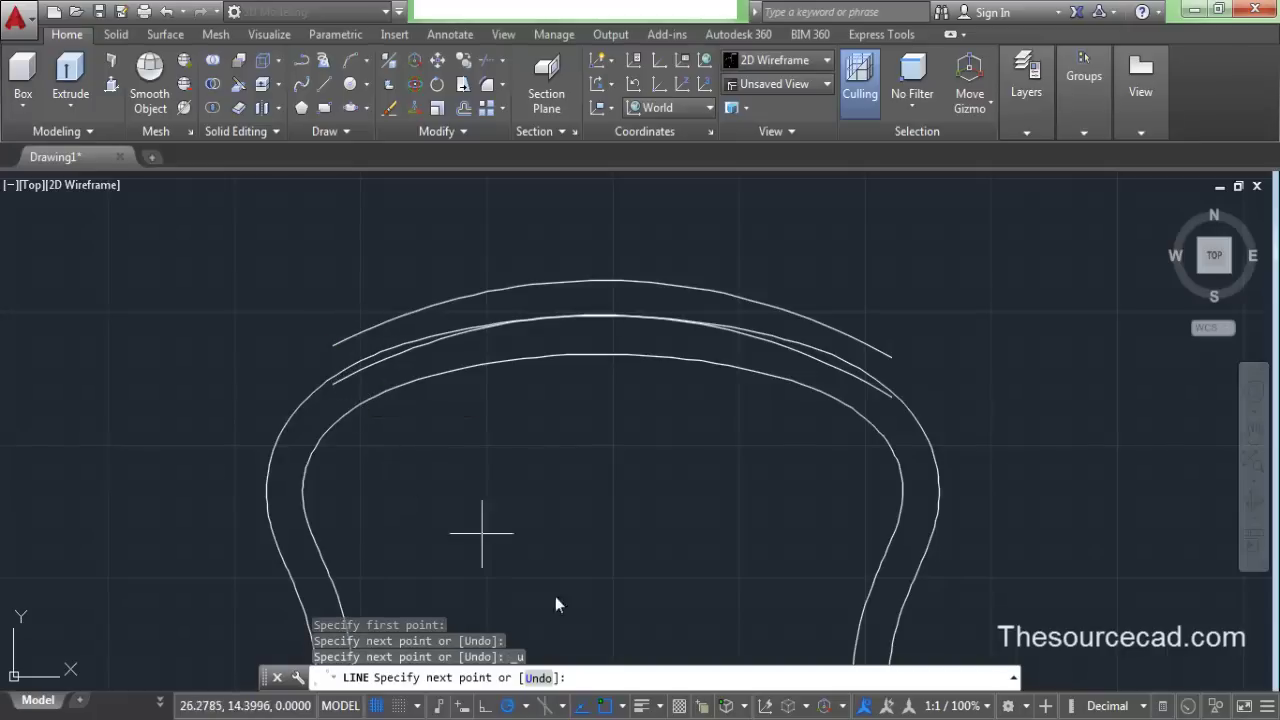
key(F3)
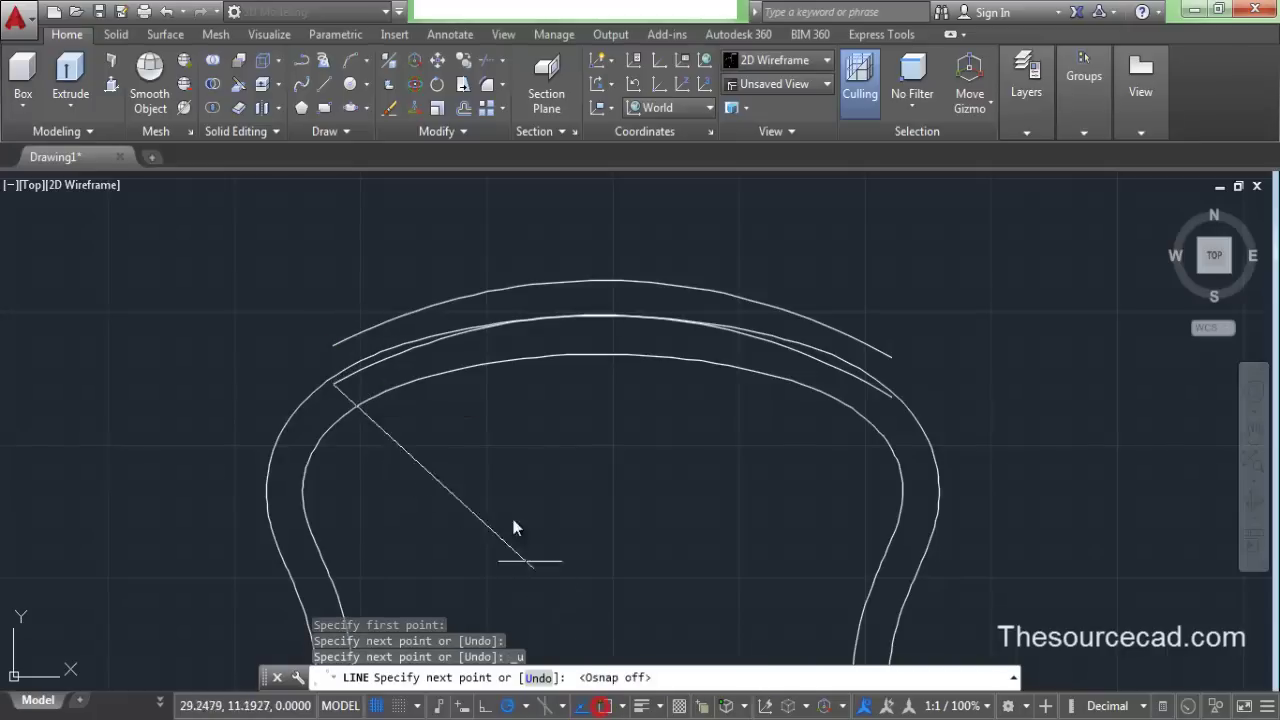
click(400, 297)
right_click(463, 230)
click(491, 240)
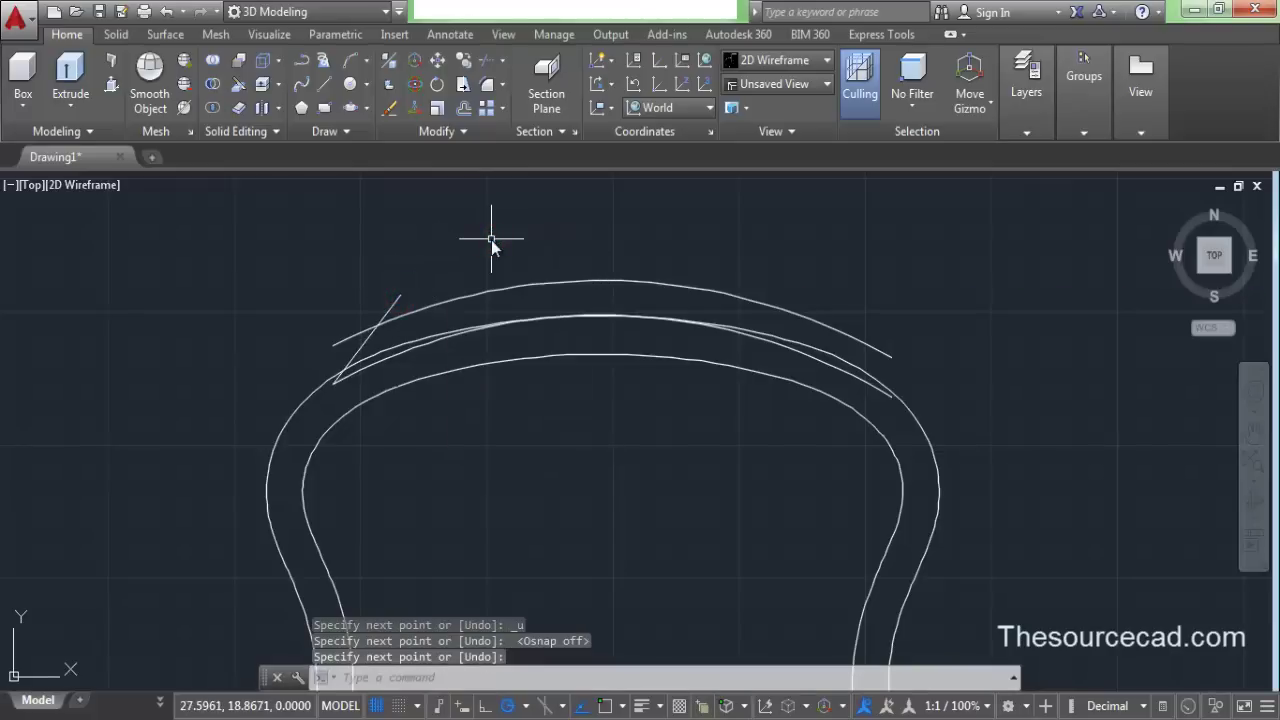
Step: Draw a matching slanted line across the right ends of the two arcs
click(326, 84)
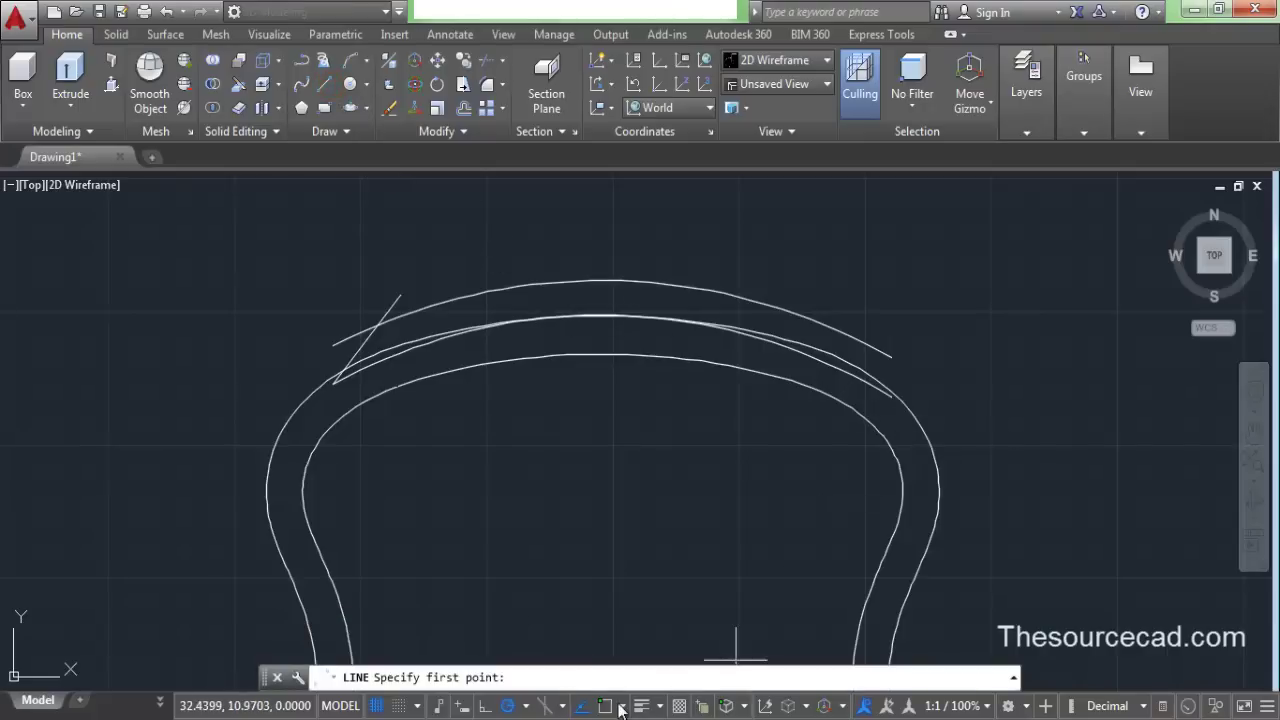
click(893, 397)
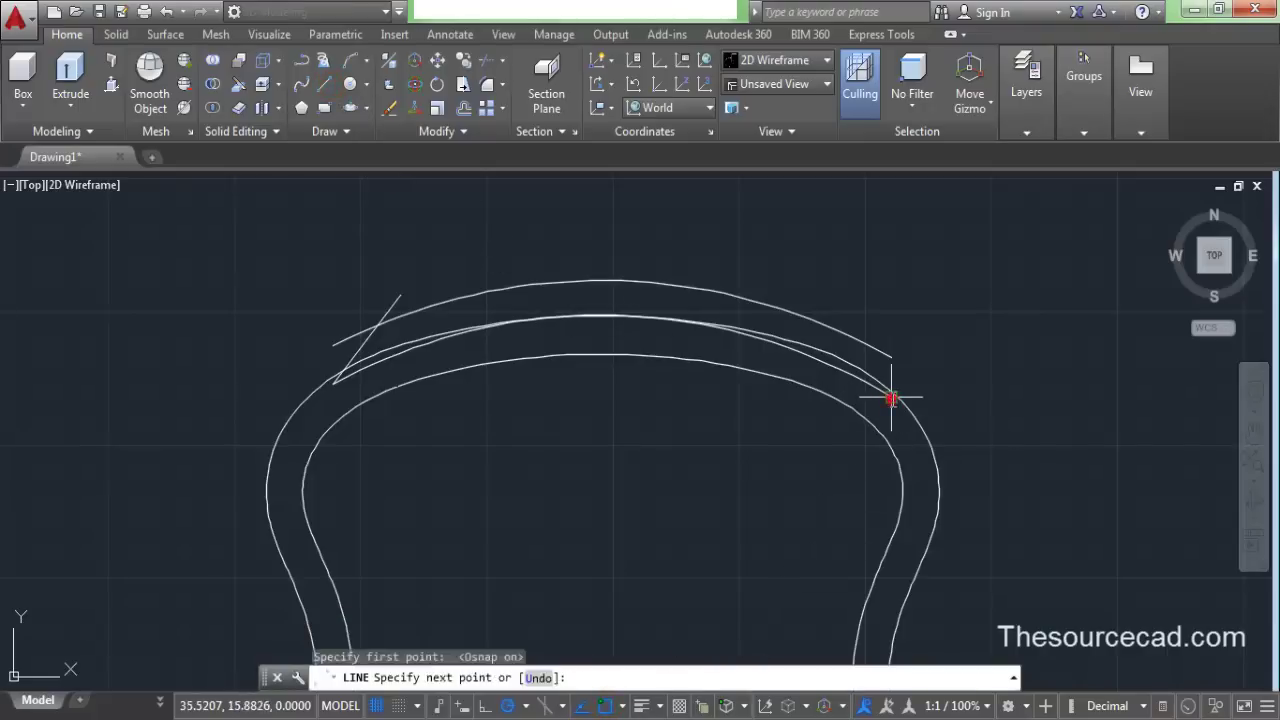
click(601, 707)
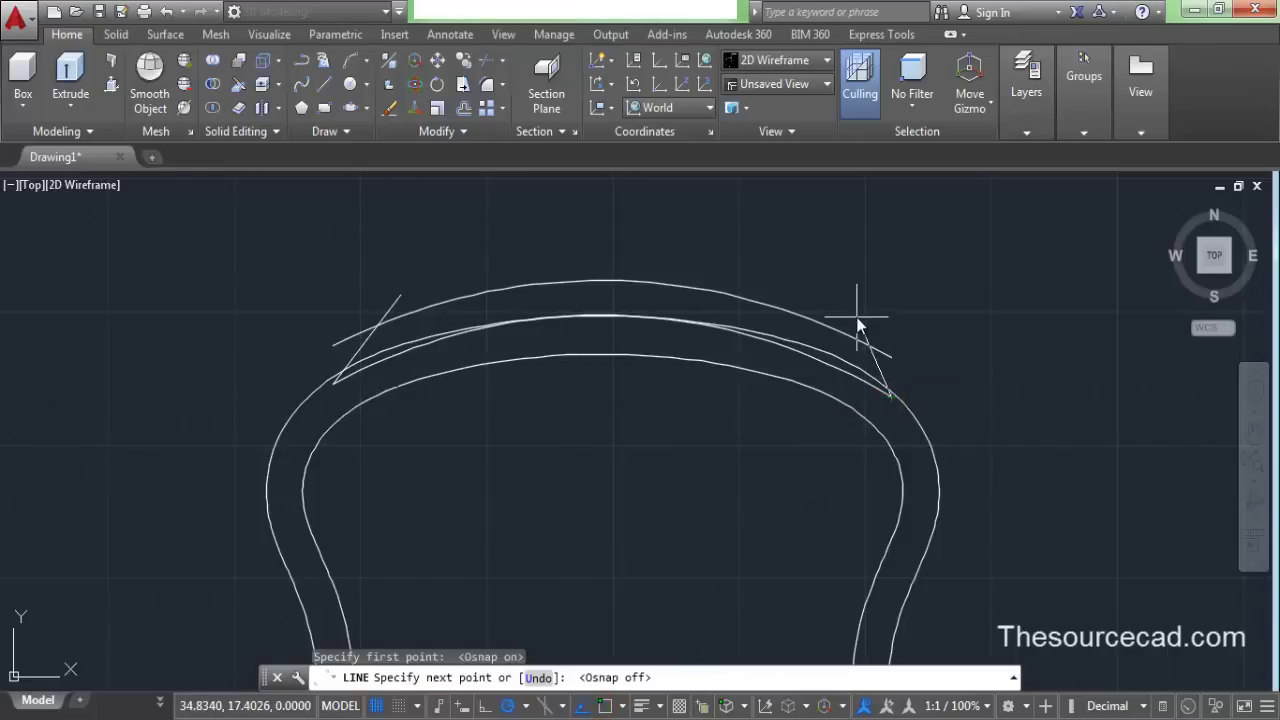
click(830, 288)
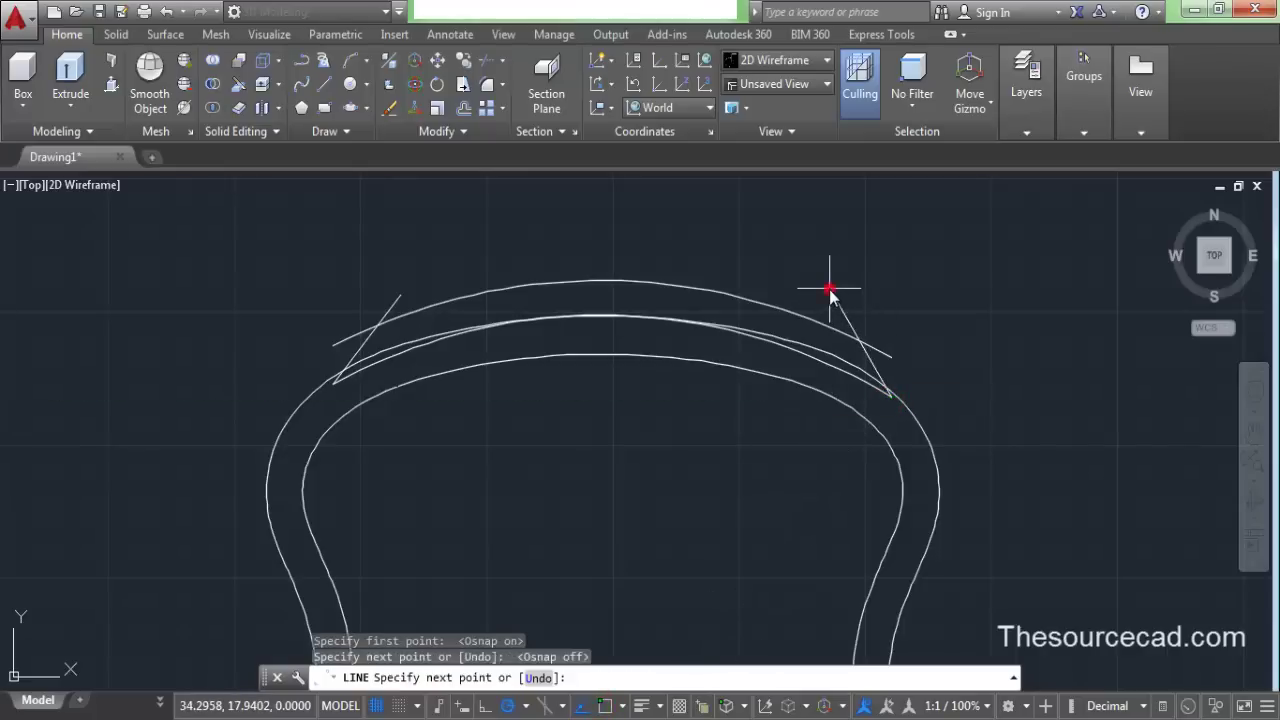
right_click(431, 232)
click(499, 250)
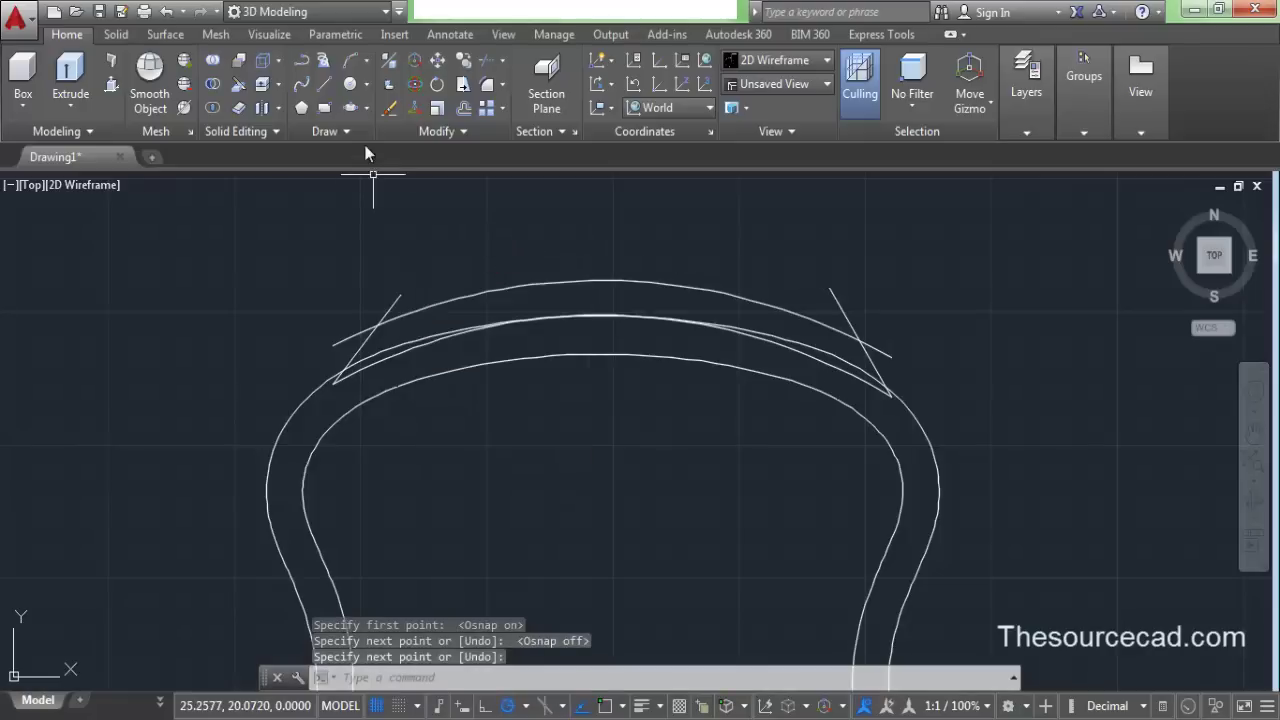
click(488, 86)
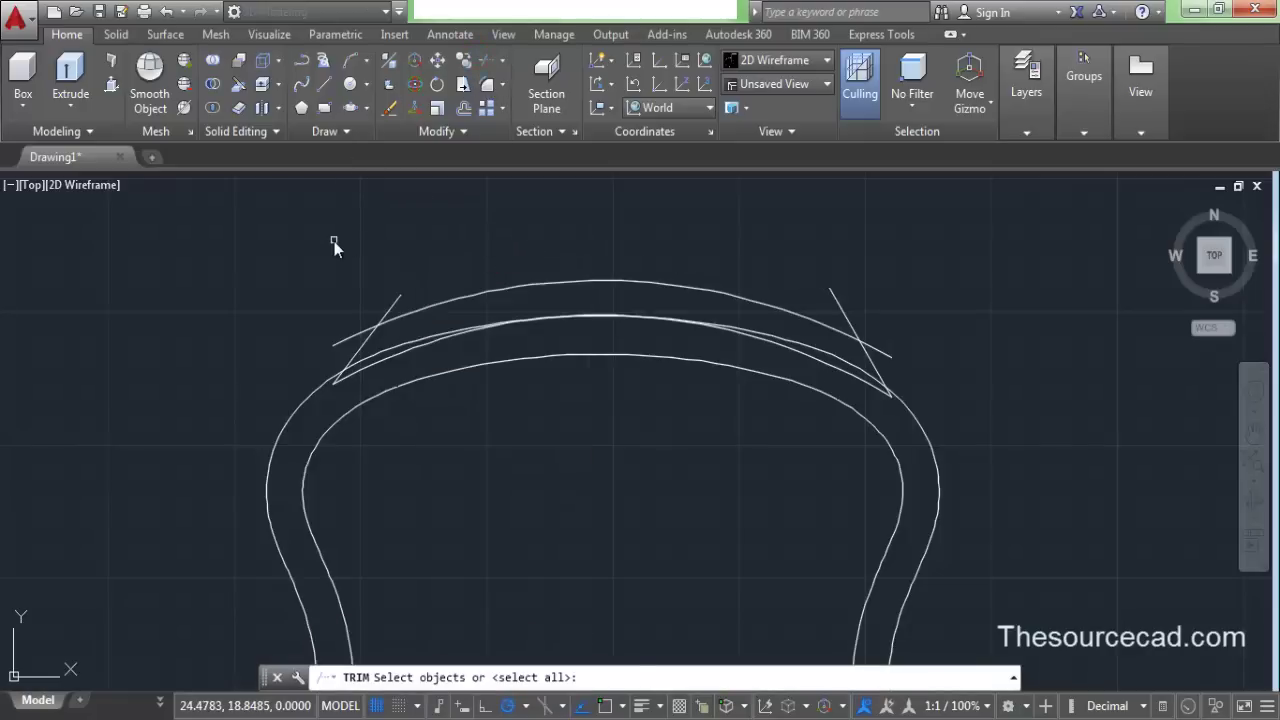
Step: Trim the slanted lines' overhanging ends past the outer arc, then window-select the four tread edges
key(Return)
click(343, 338)
click(391, 310)
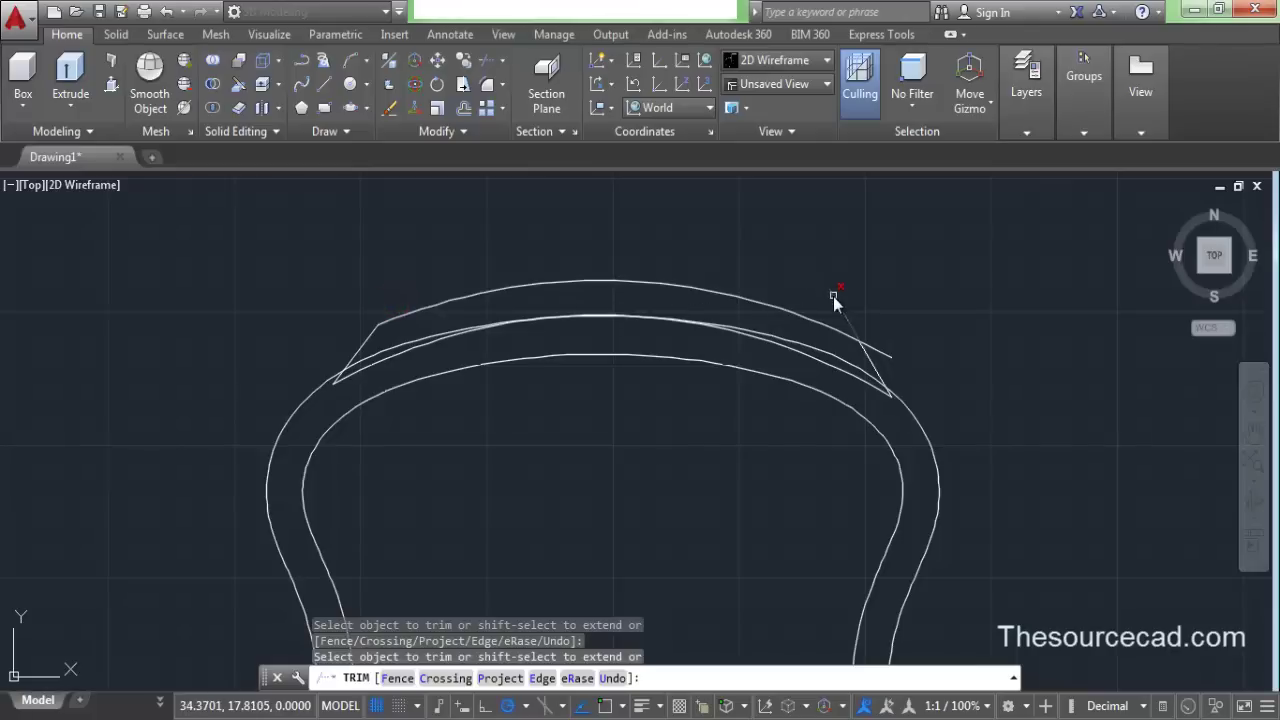
click(874, 349)
right_click(491, 225)
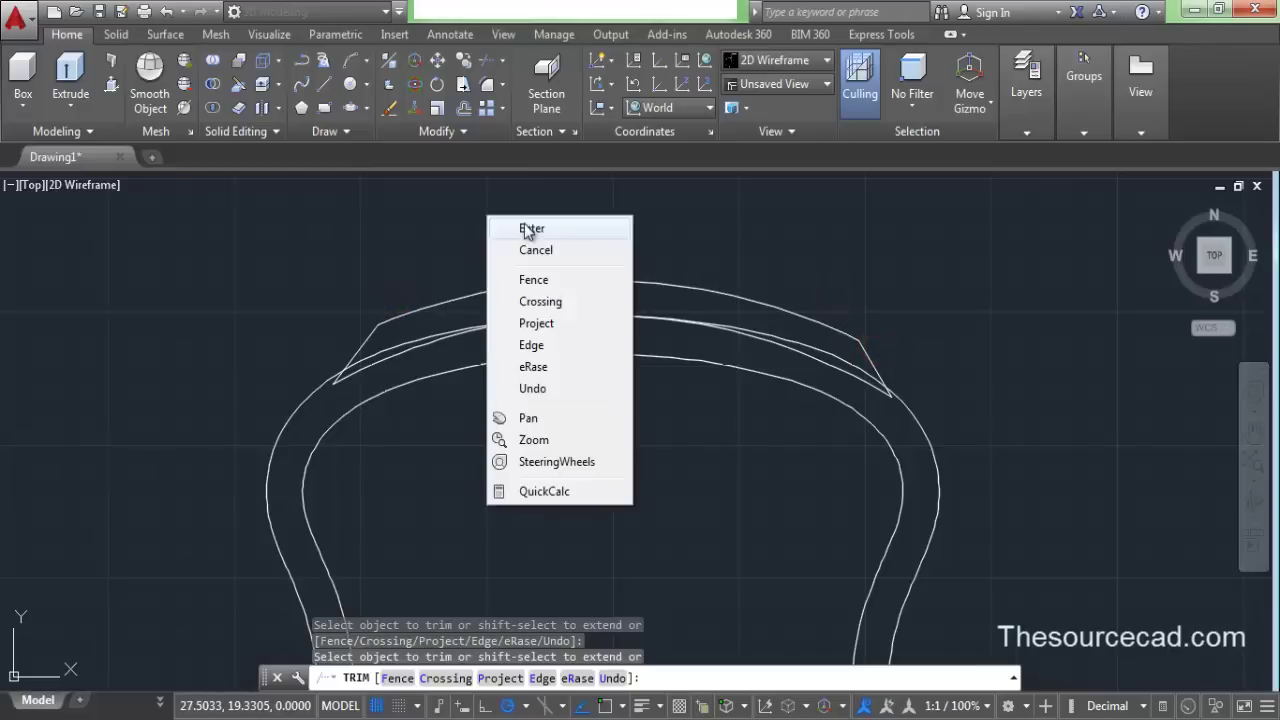
click(528, 227)
click(297, 261)
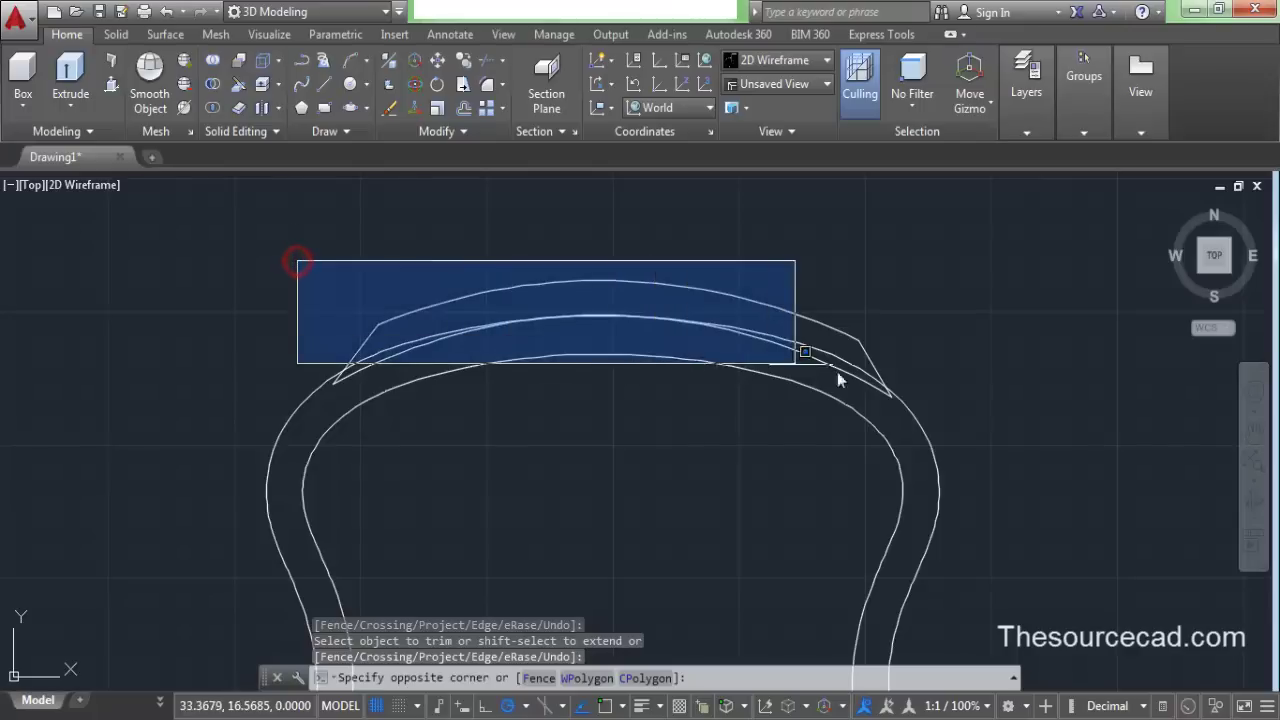
click(956, 413)
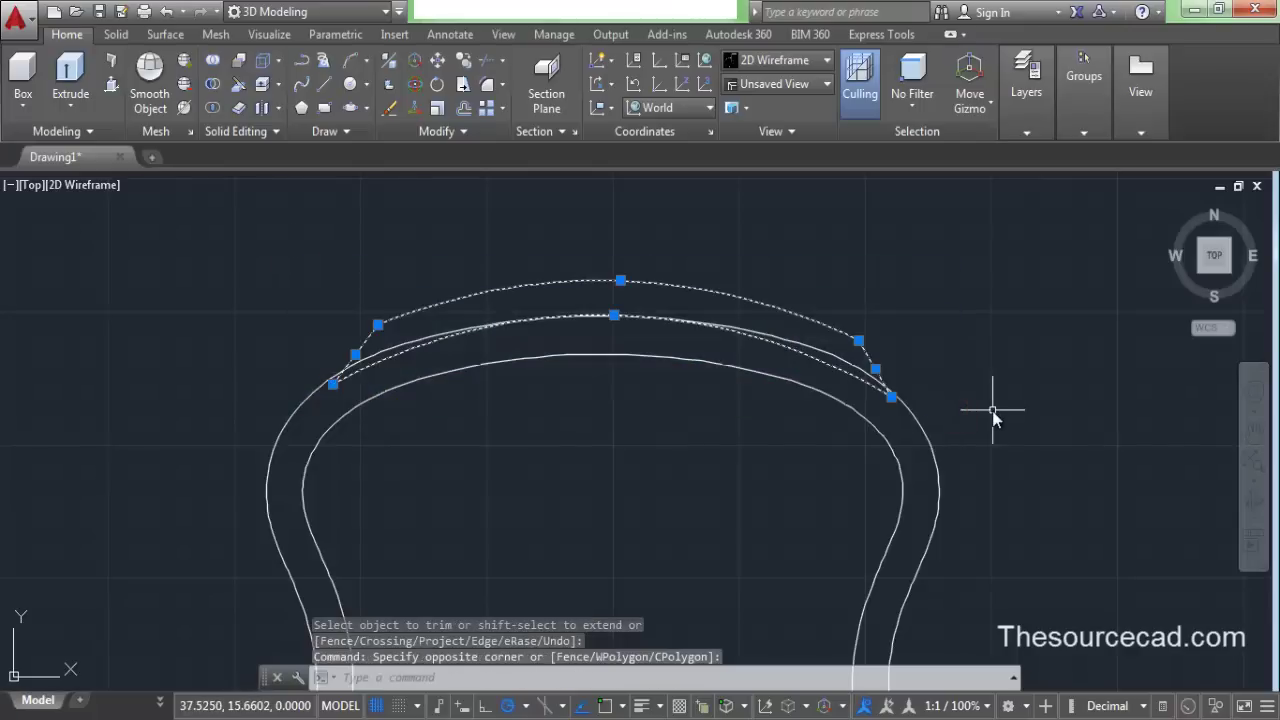
Step: Join the four selected tread edges into one polyline with J, then zoom out to show the origin
text(j)
key(Return)
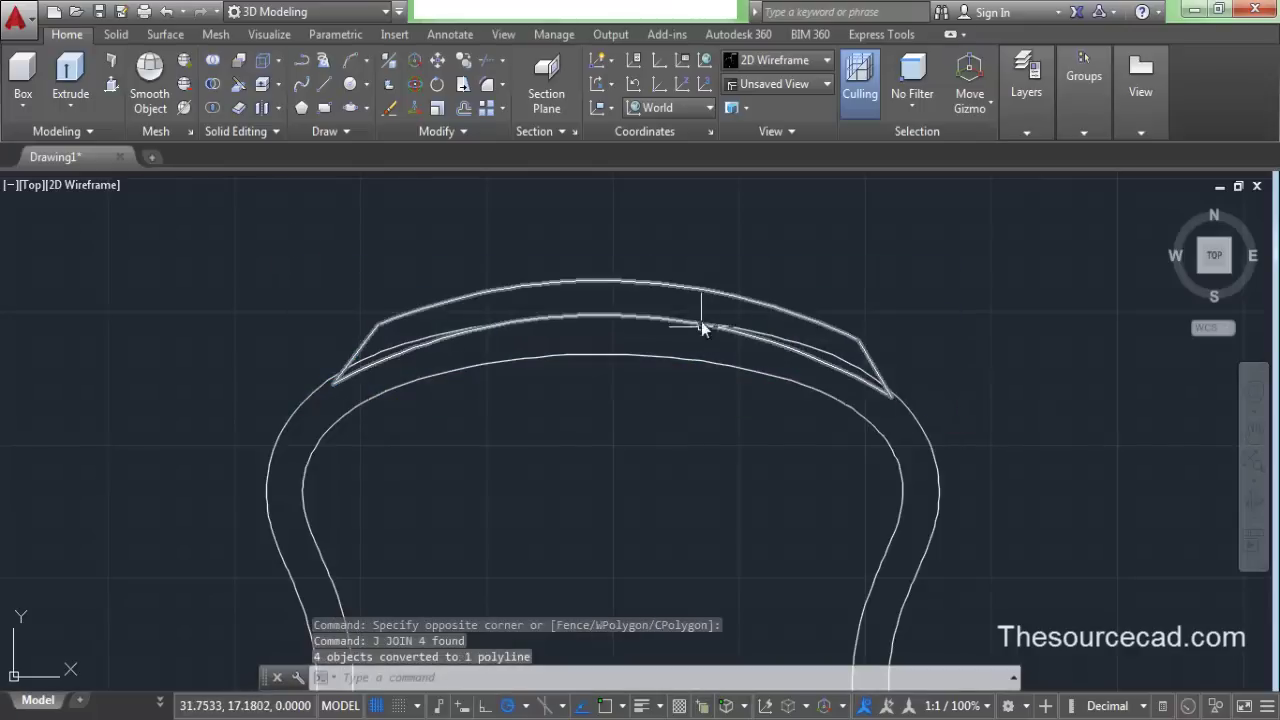
scroll(700, 334, down, 4)
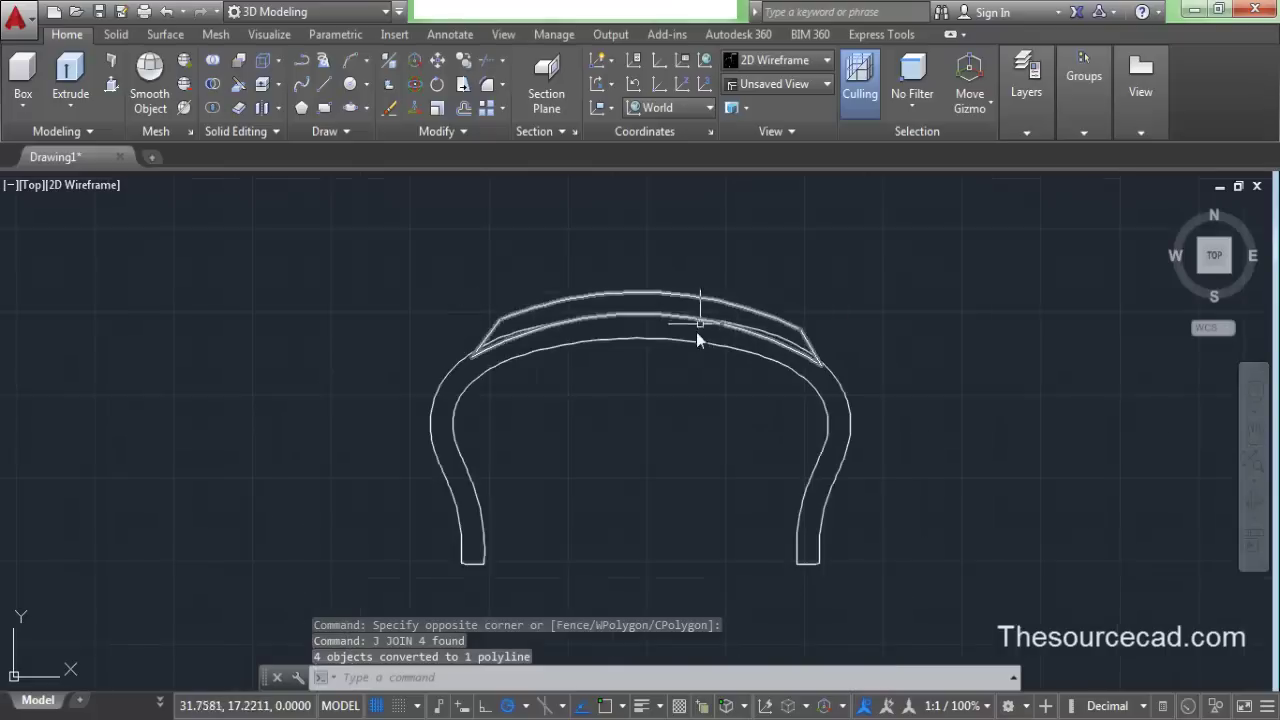
middle_drag(666, 423, 590, 385)
scroll(606, 434, down, 3)
middle_drag(606, 434, 611, 371)
Step: Draw a horizontal axis line below the tire profile
click(324, 84)
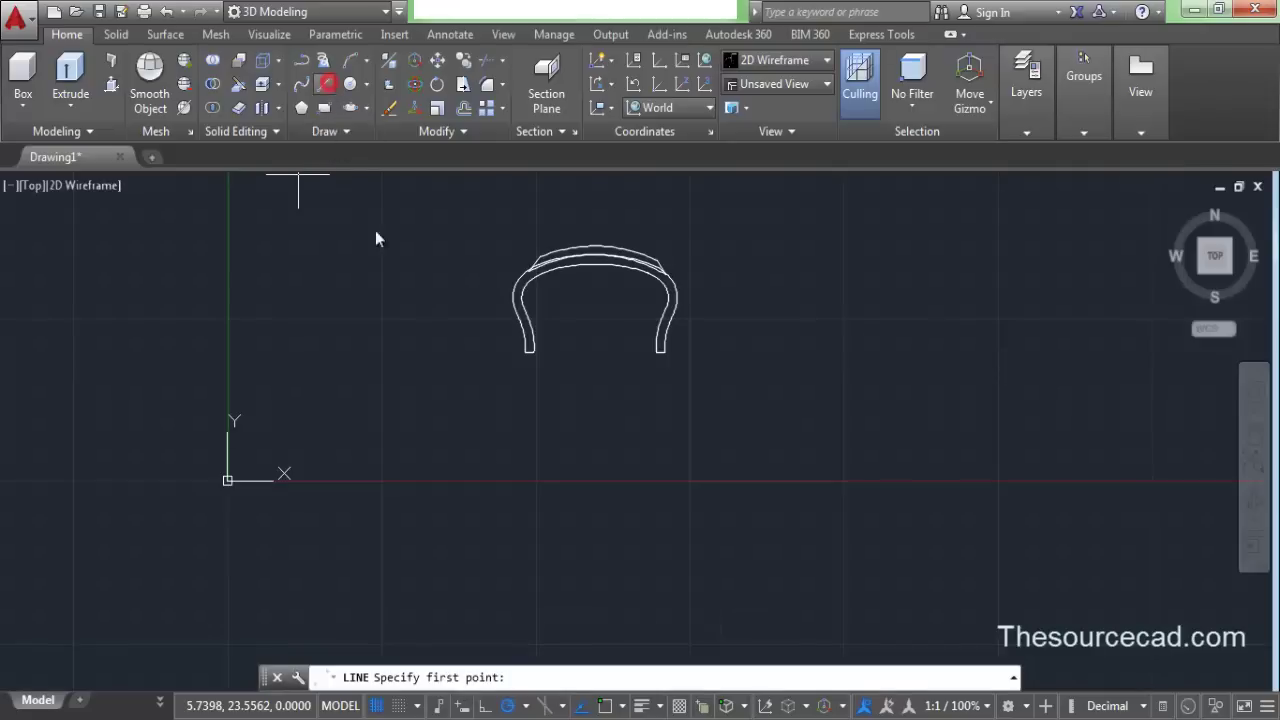
click(482, 461)
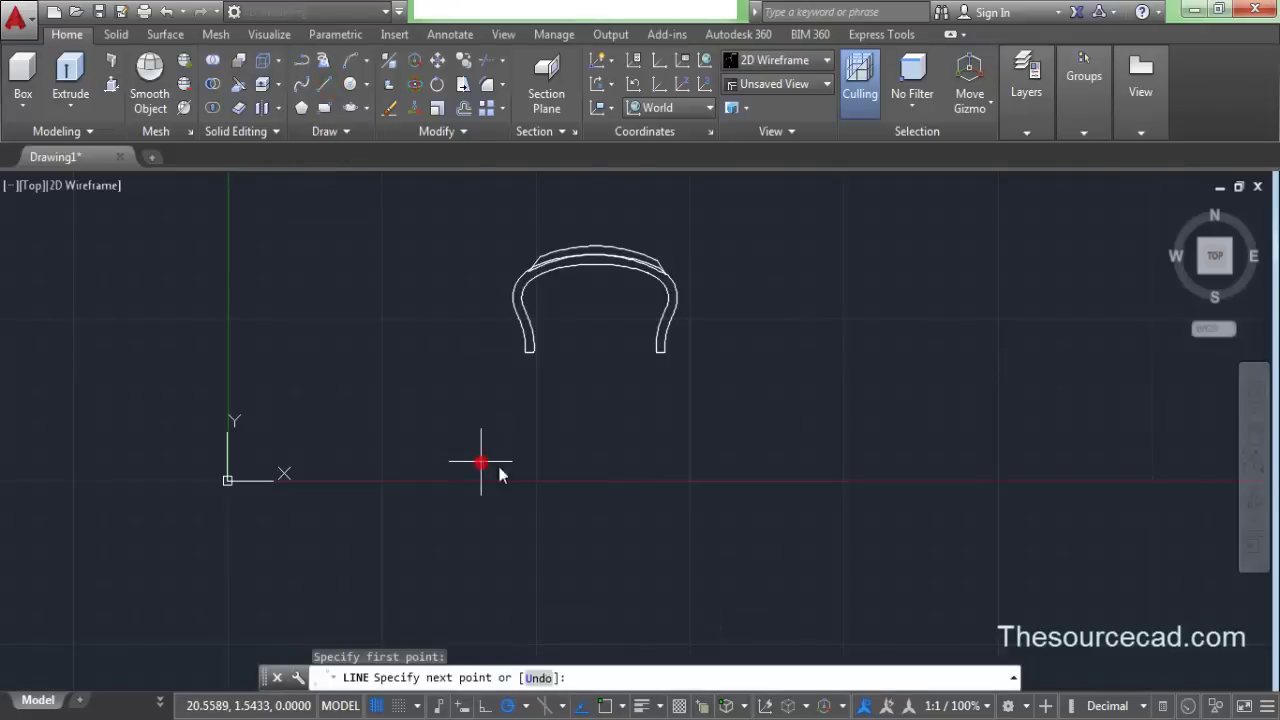
click(740, 461)
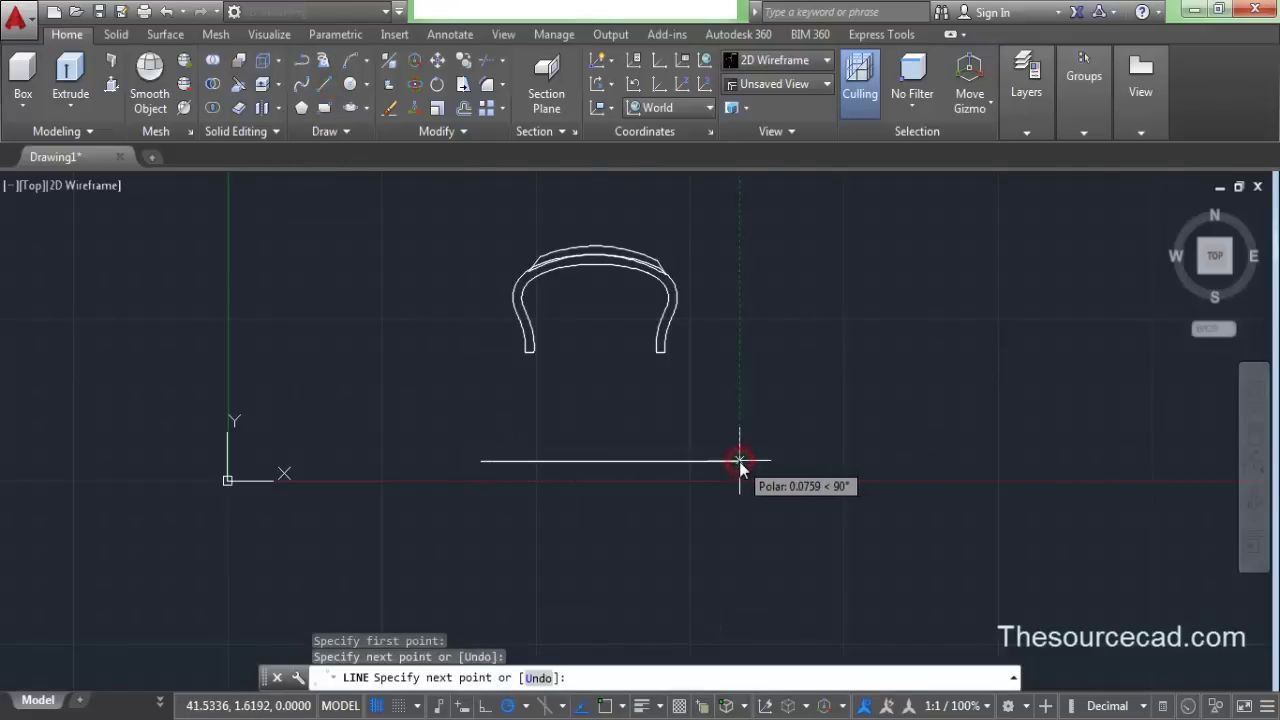
key(Return)
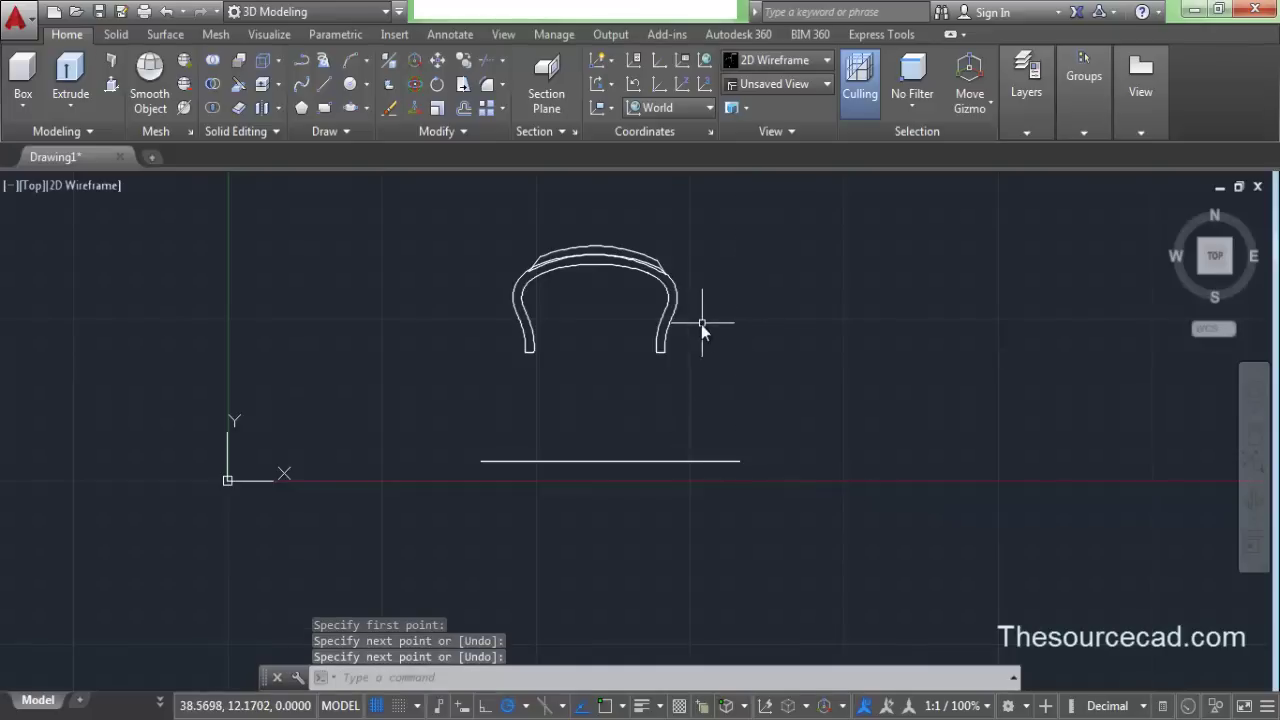
scroll(626, 323, up, 4)
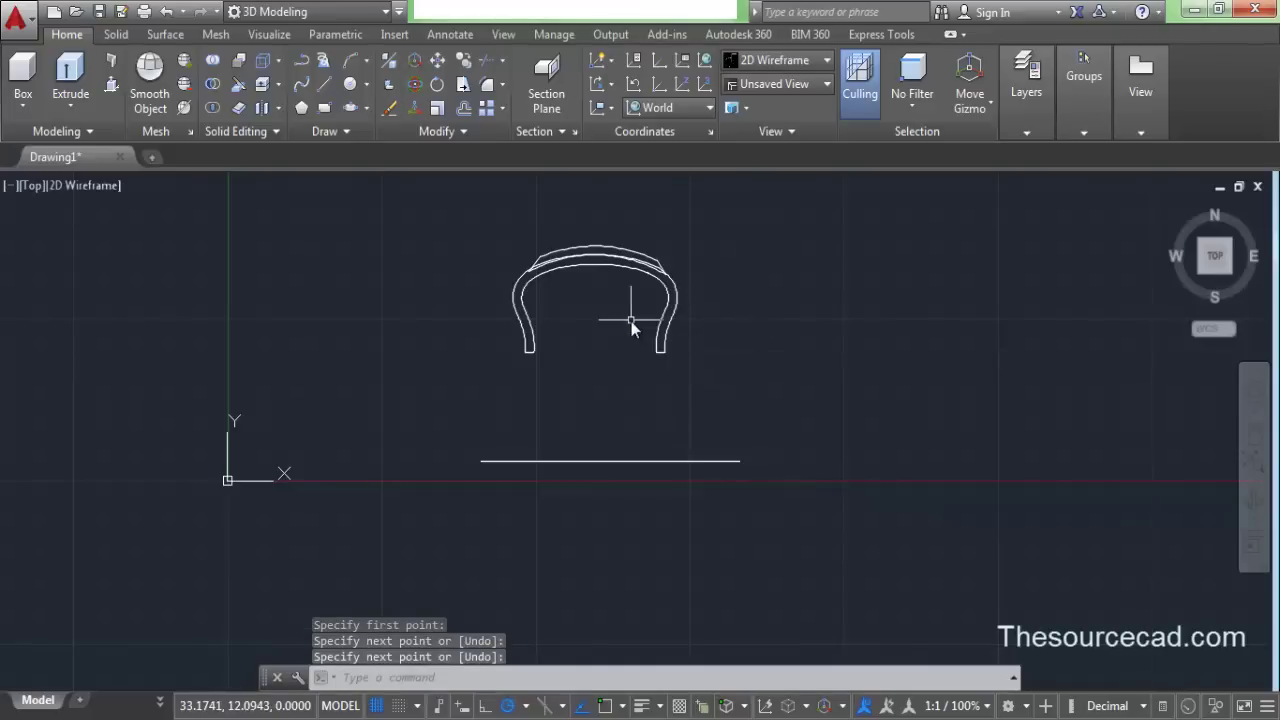
Step: Create Layer1 and Layer2 in Layer Properties and make Layer1 yellow
click(1035, 105)
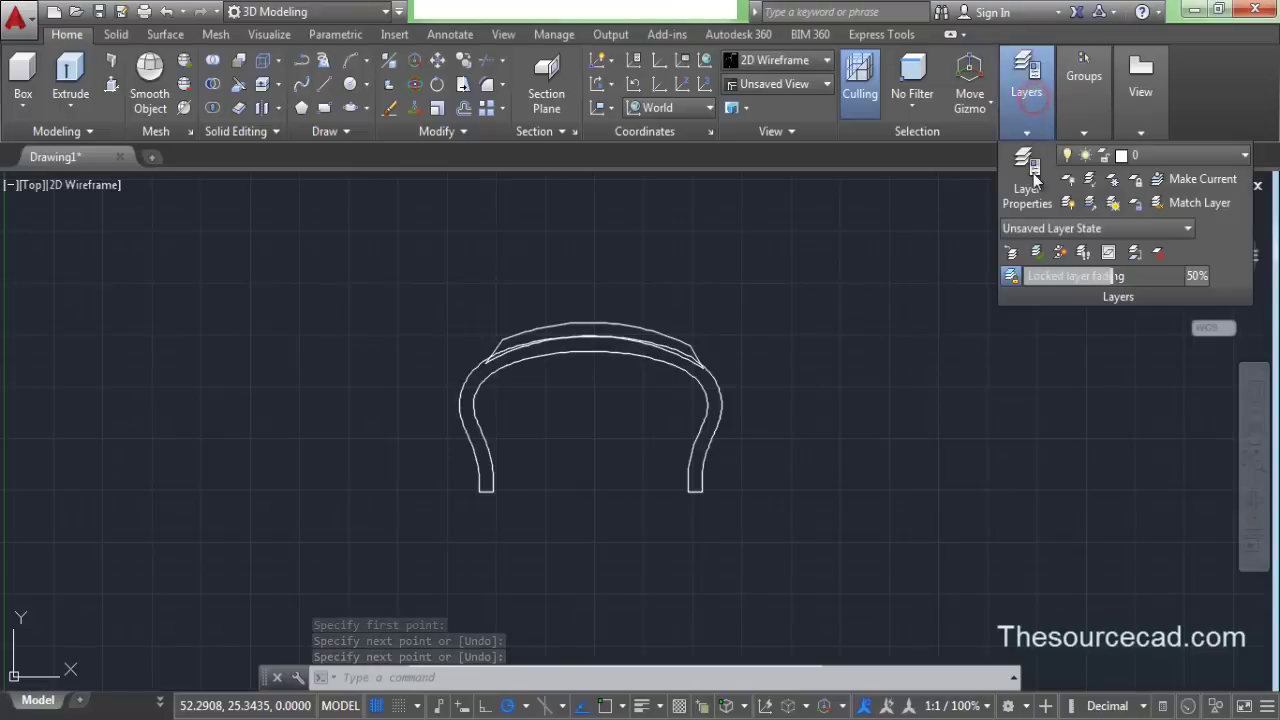
click(1022, 210)
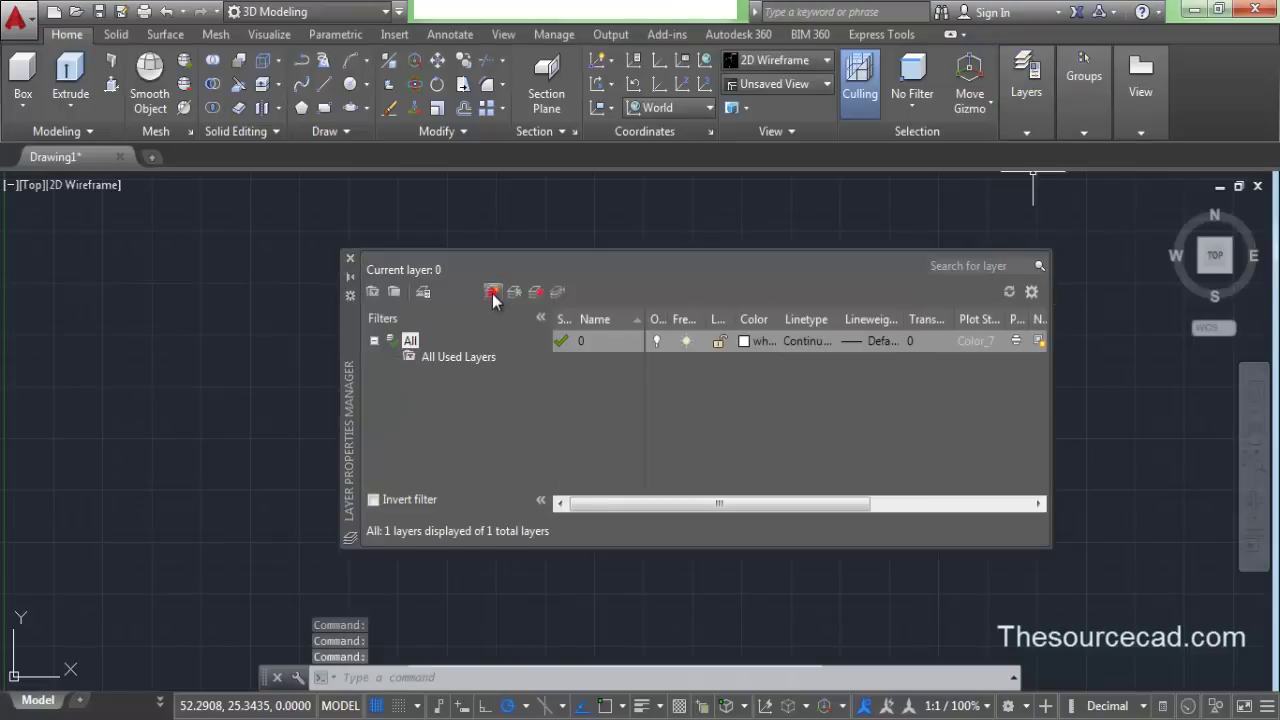
click(492, 292)
click(492, 292)
click(744, 361)
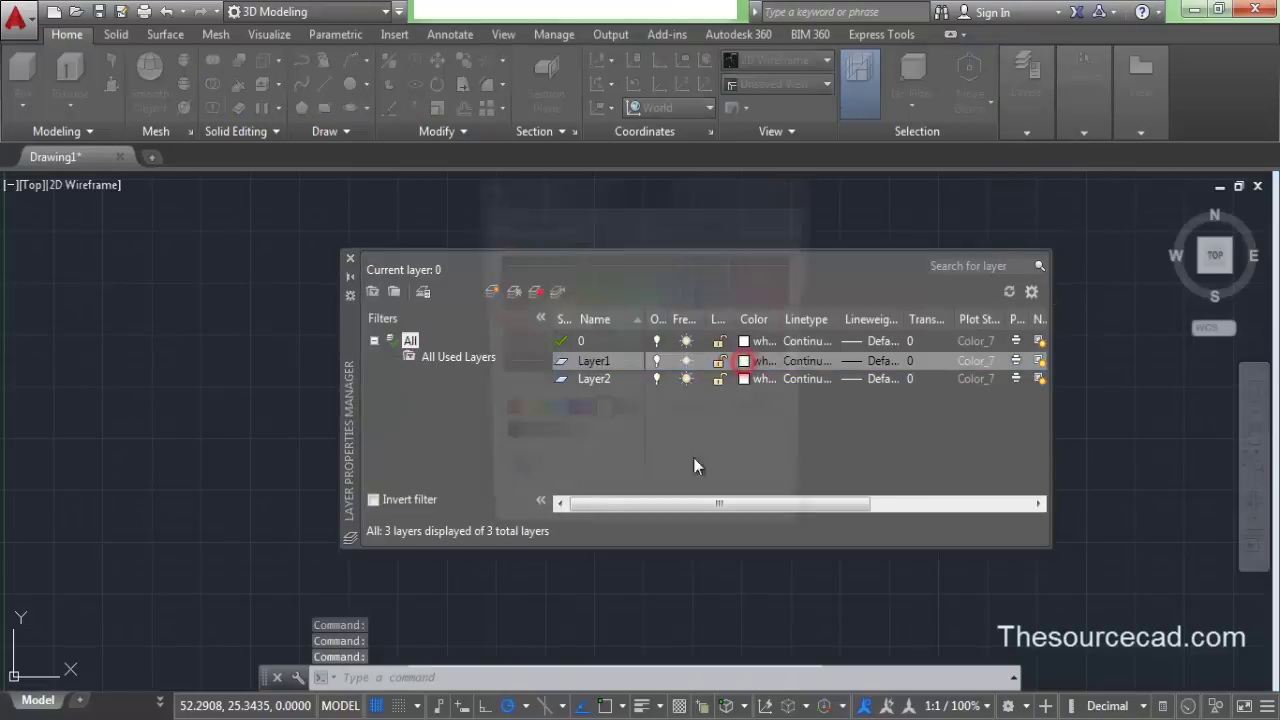
click(514, 417)
click(607, 529)
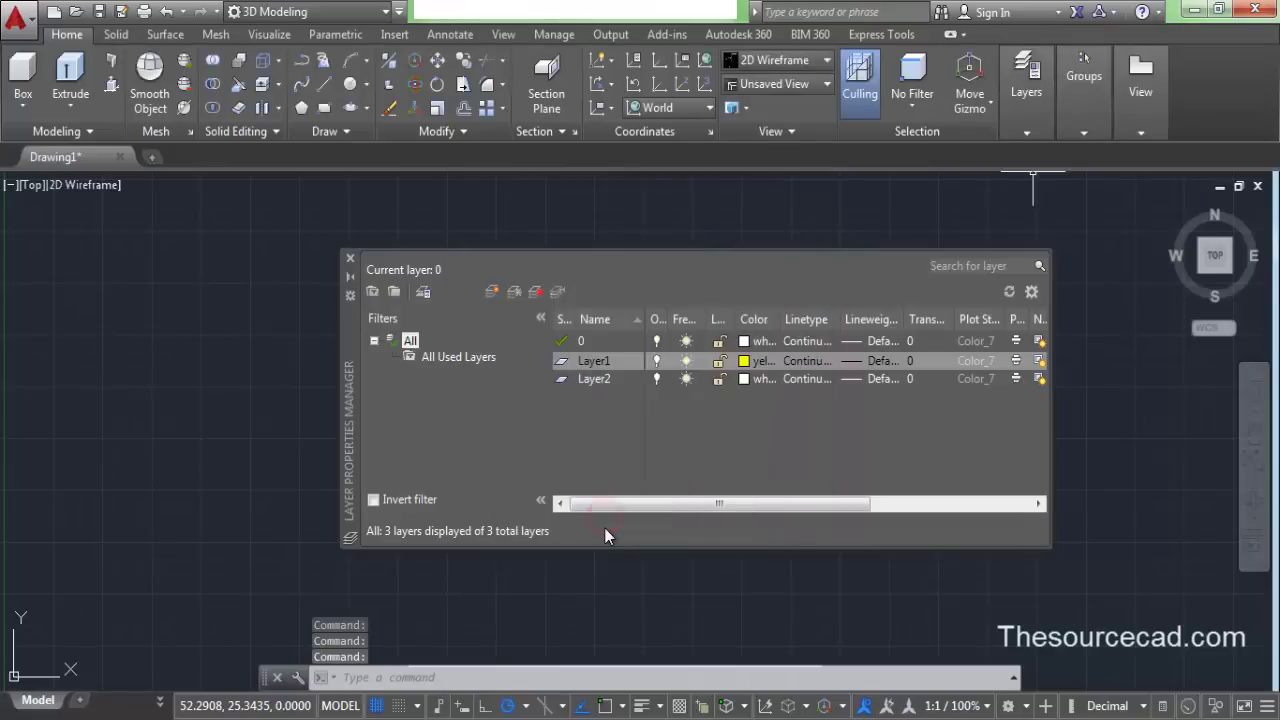
click(351, 259)
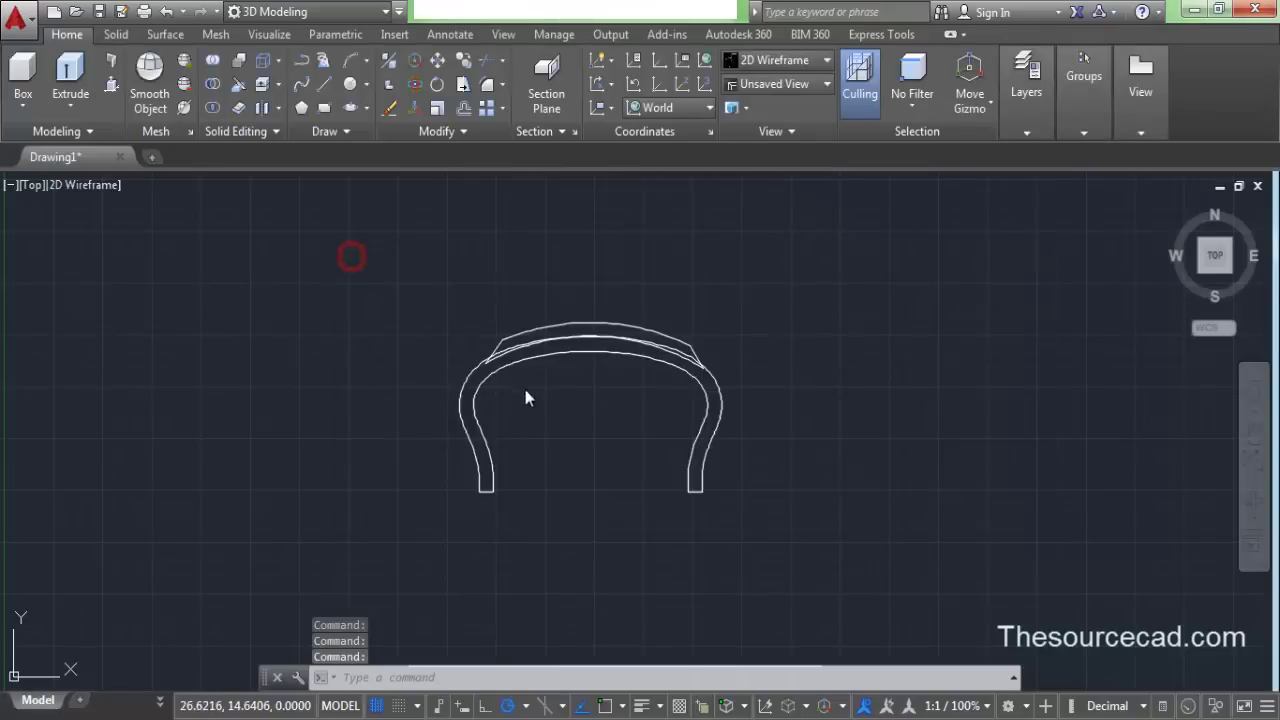
Step: Move the tire body profile onto Layer1 and turn Layer1 off
click(485, 376)
click(1045, 103)
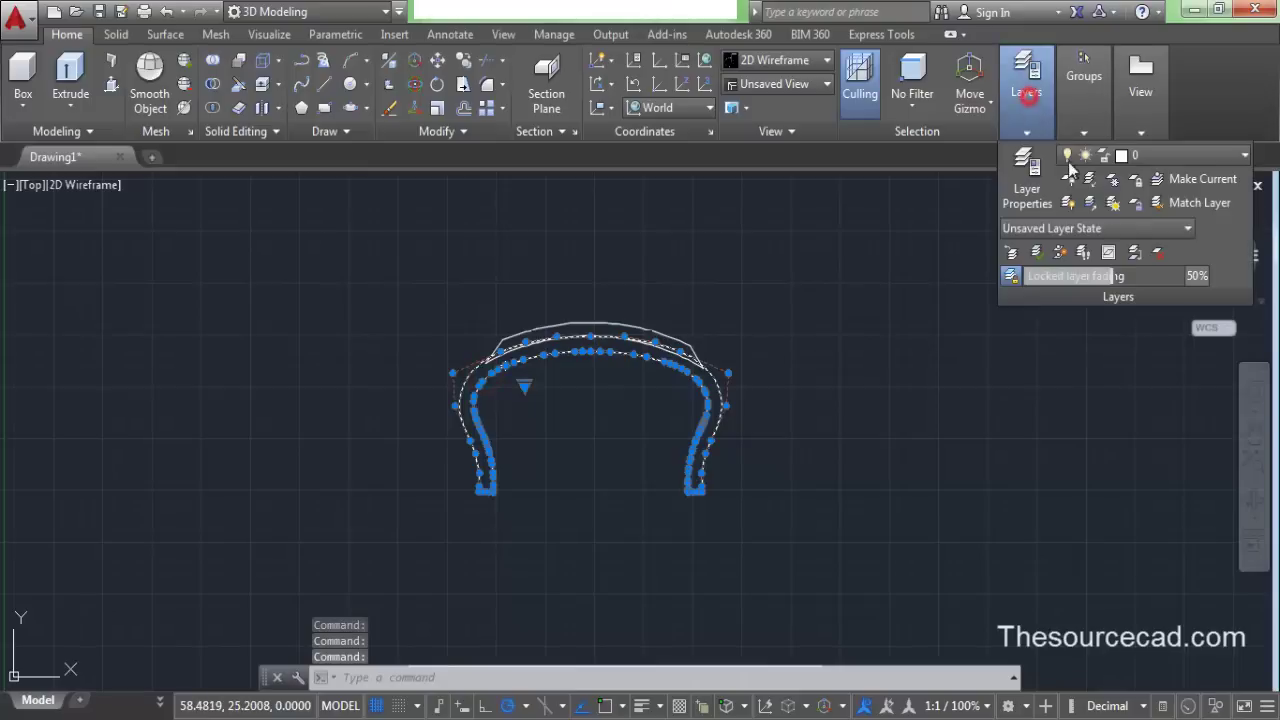
click(1145, 157)
click(1193, 207)
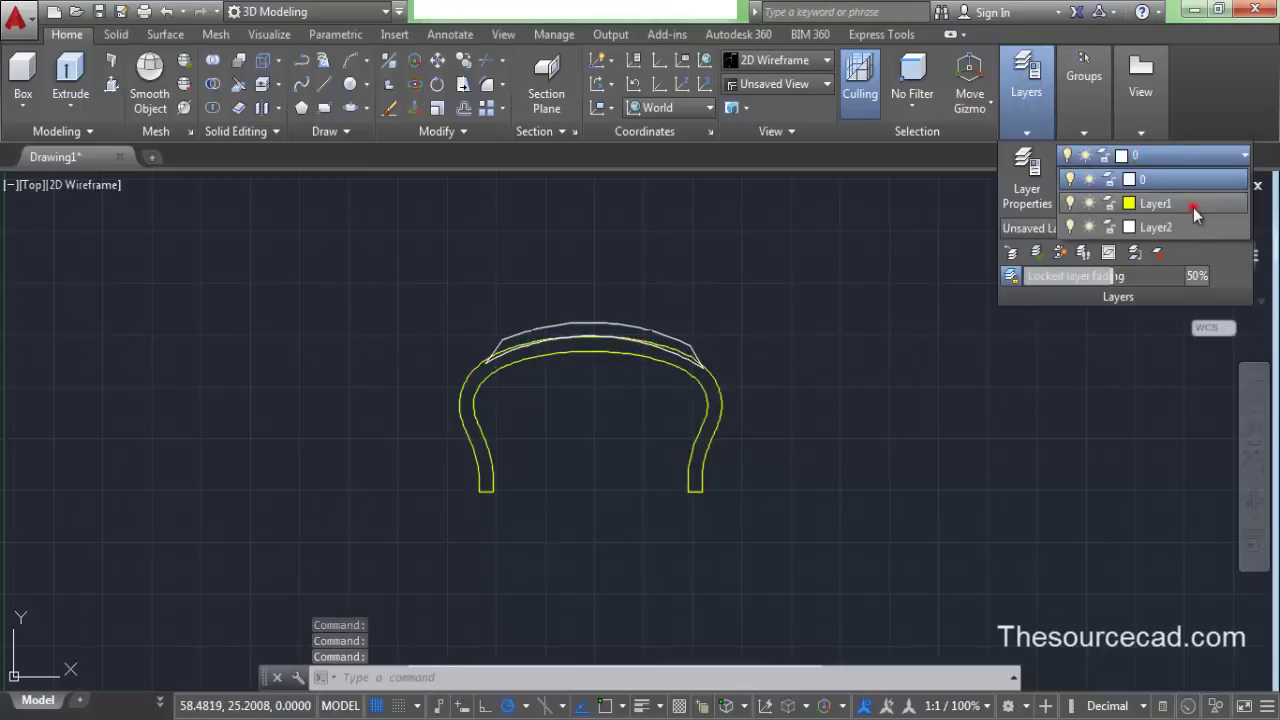
click(1191, 157)
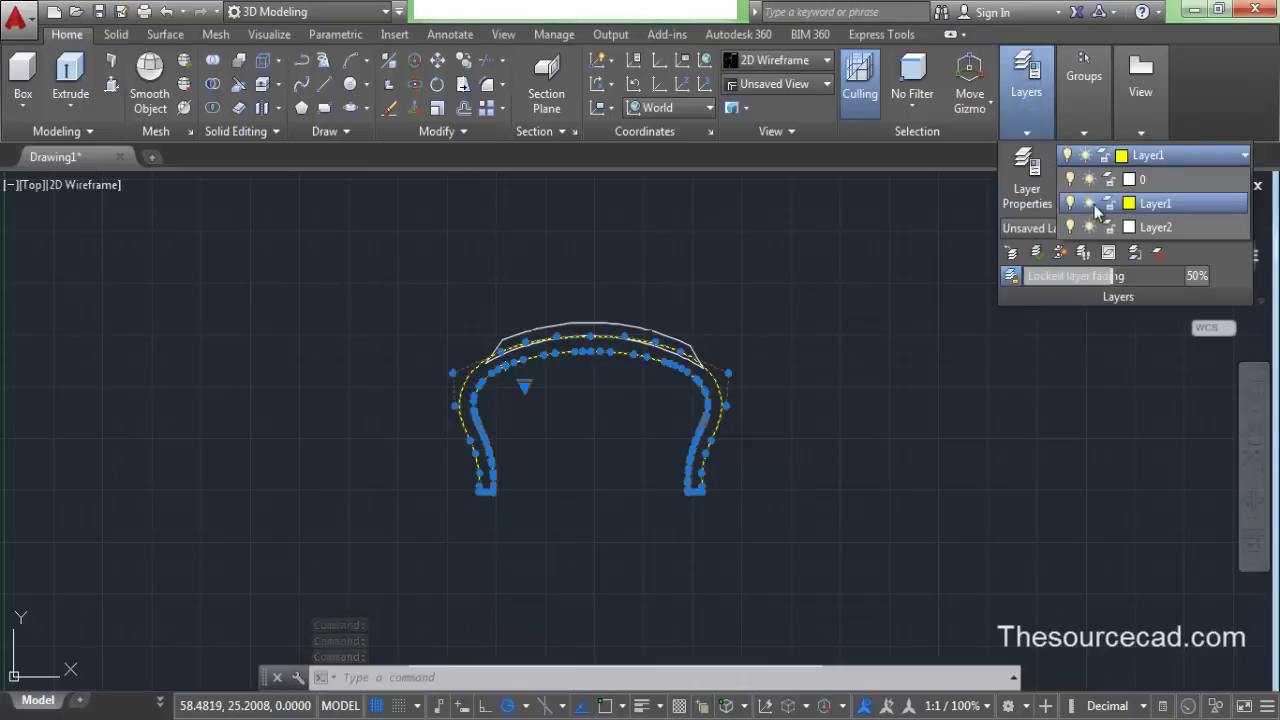
click(1071, 203)
right_click(780, 220)
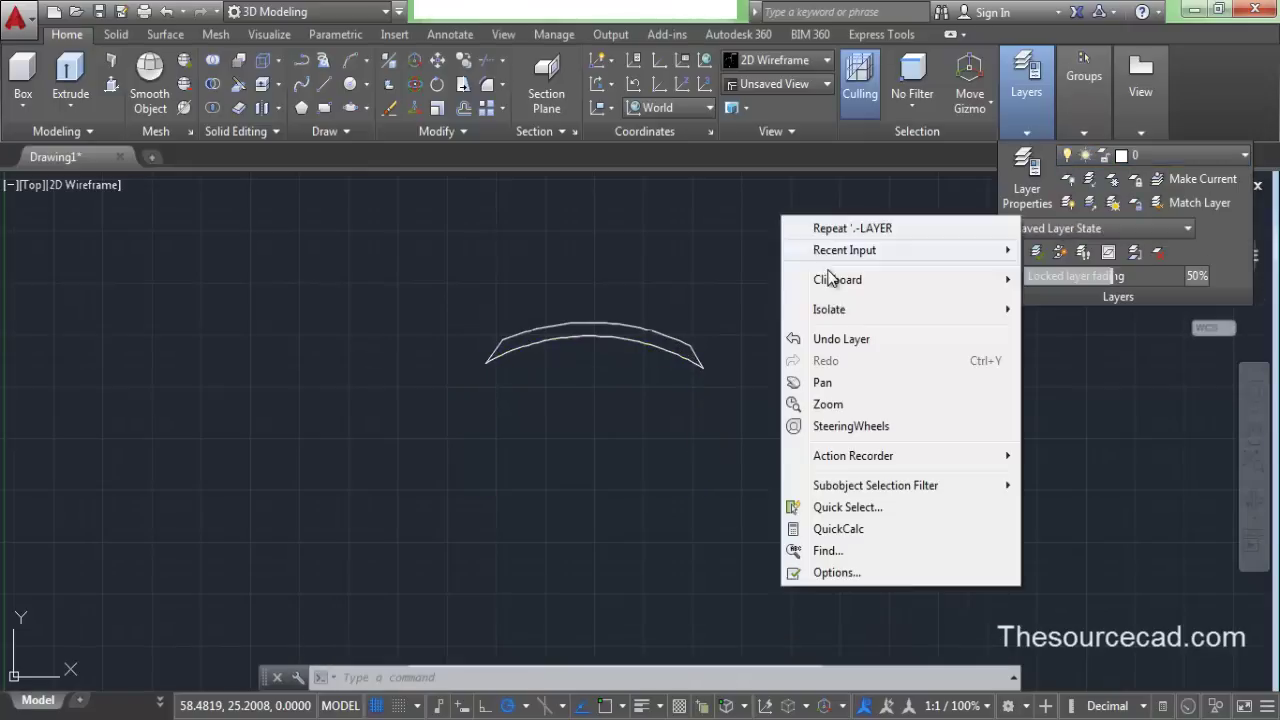
click(680, 270)
click(689, 257)
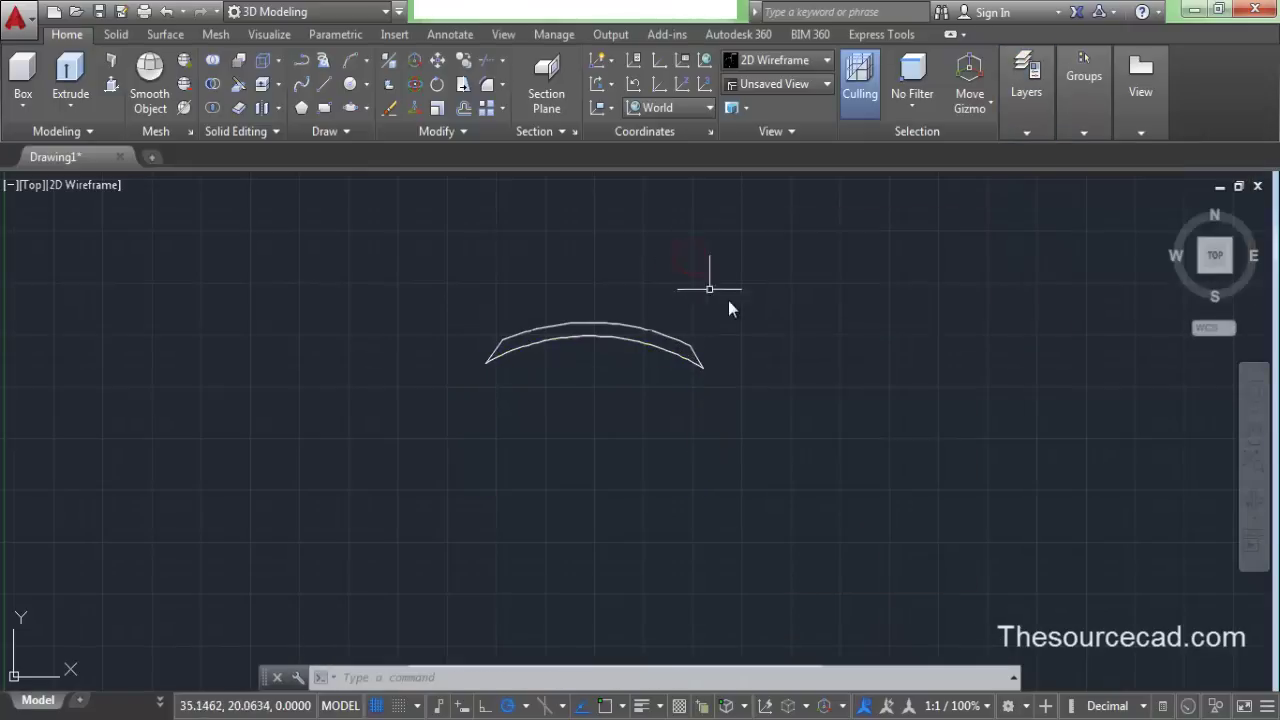
Step: Start REVOLVE and select the tread outline as the profile
scroll(608, 340, down, 5)
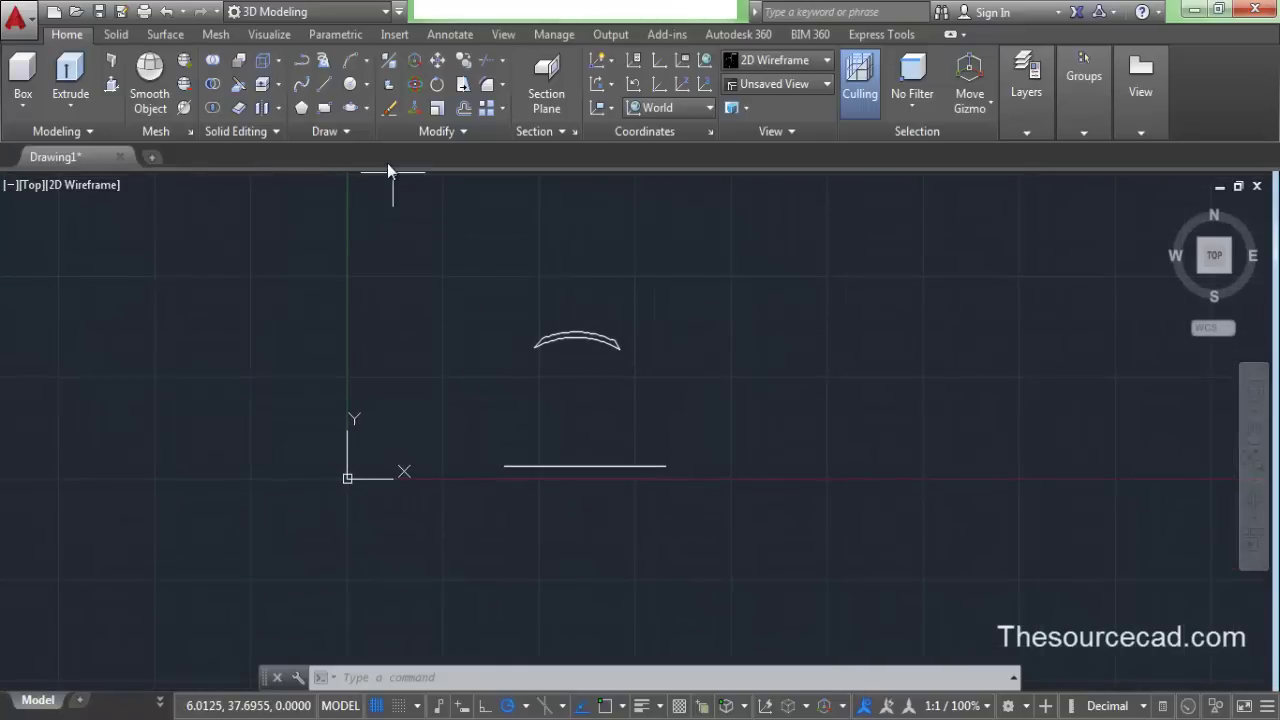
click(70, 100)
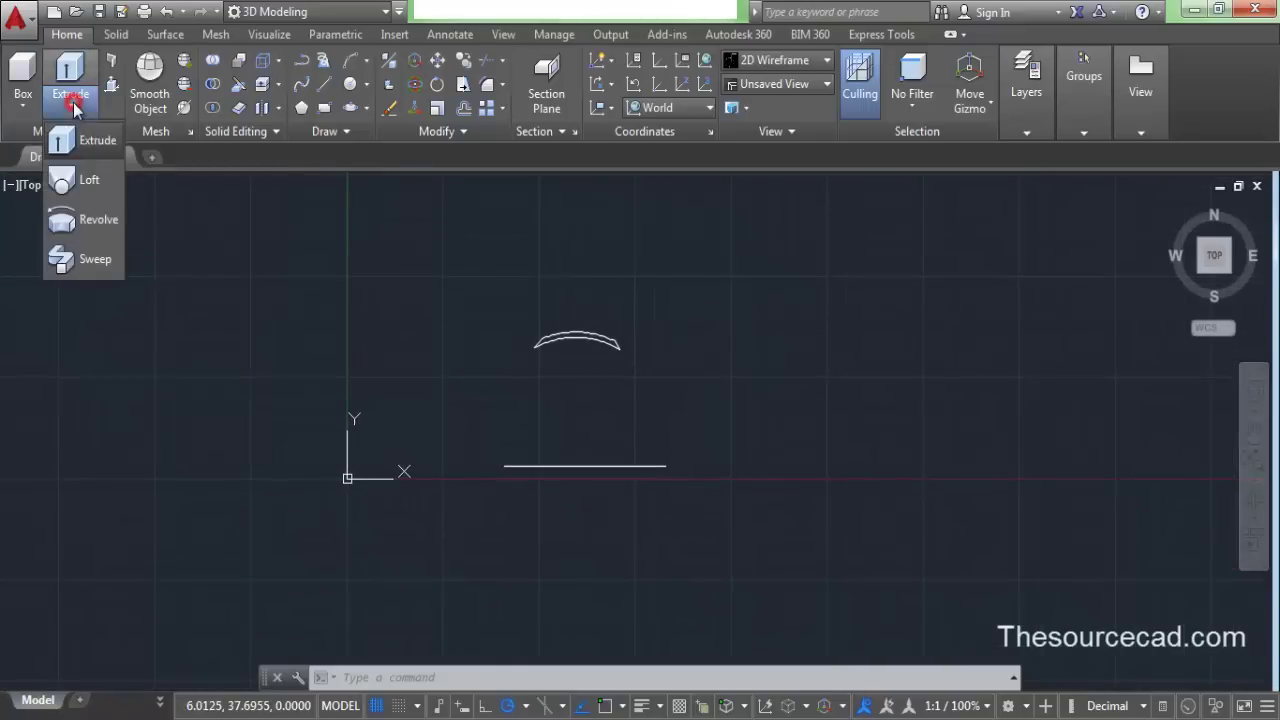
click(88, 222)
click(626, 370)
click(494, 302)
right_click(472, 290)
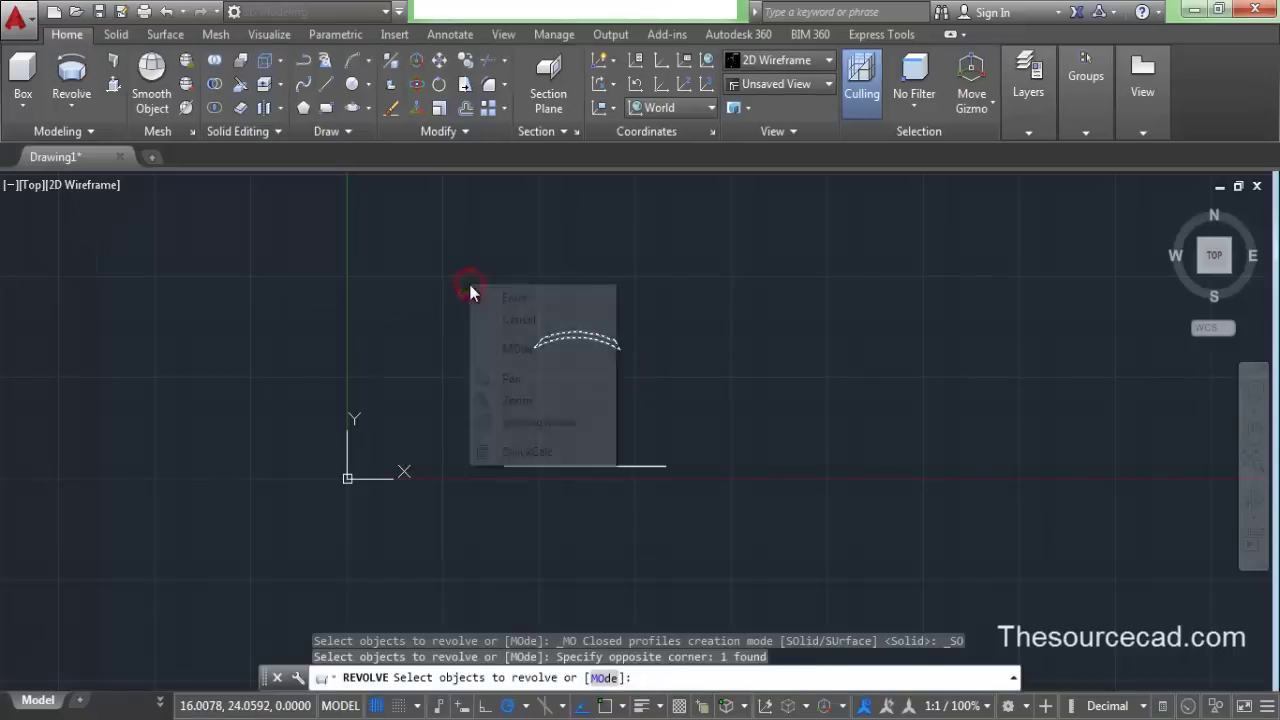
click(506, 298)
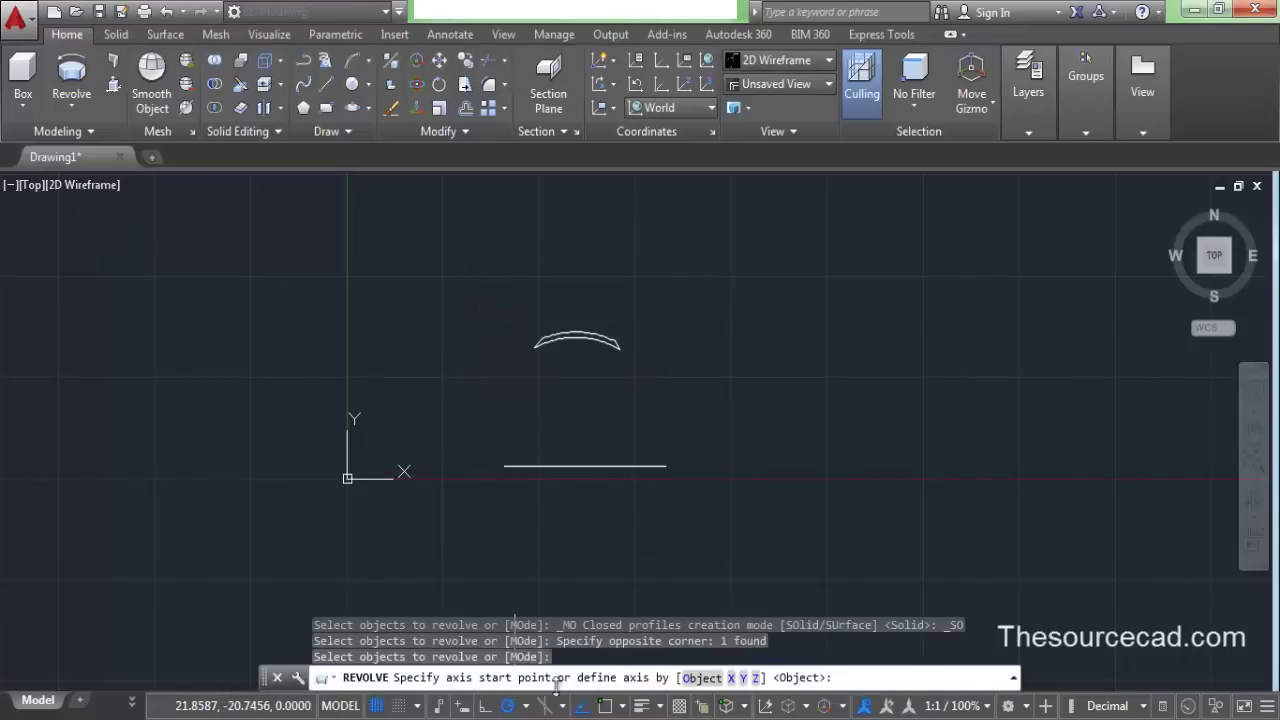
Step: Revolve the outline a full 360° about the axis line's two endpoints
click(606, 708)
click(504, 468)
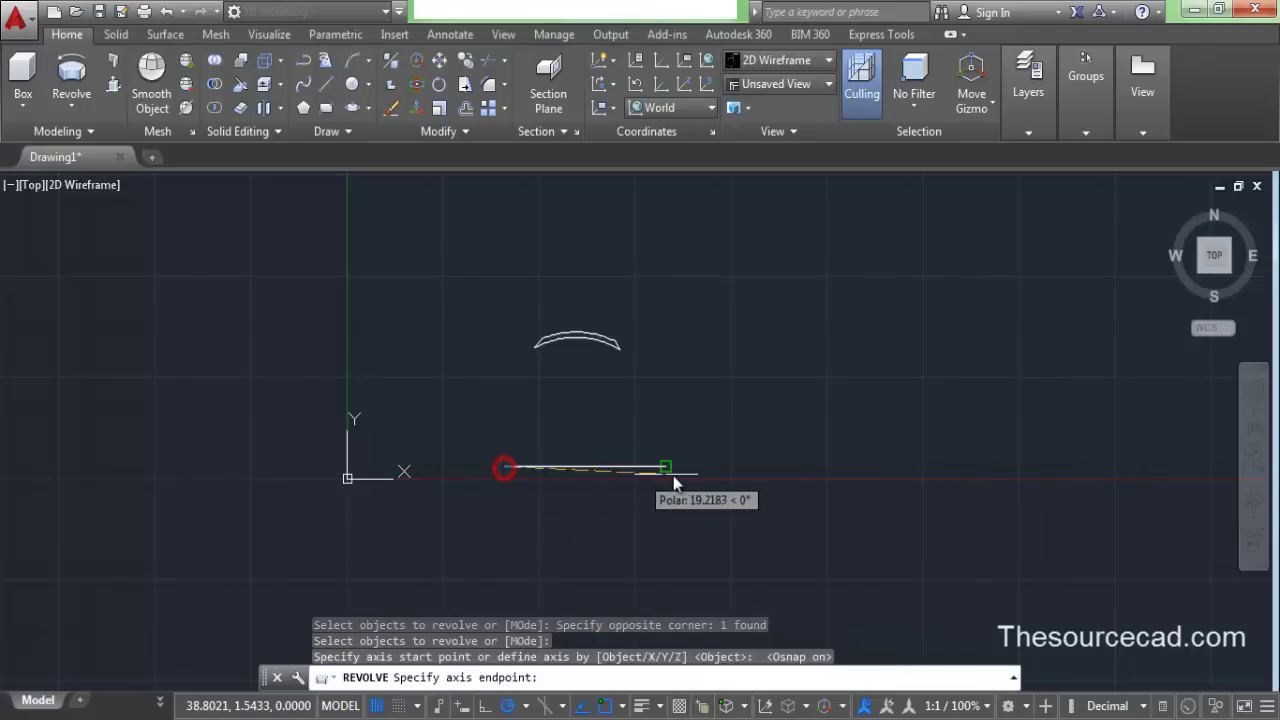
click(667, 470)
right_click(664, 395)
click(709, 408)
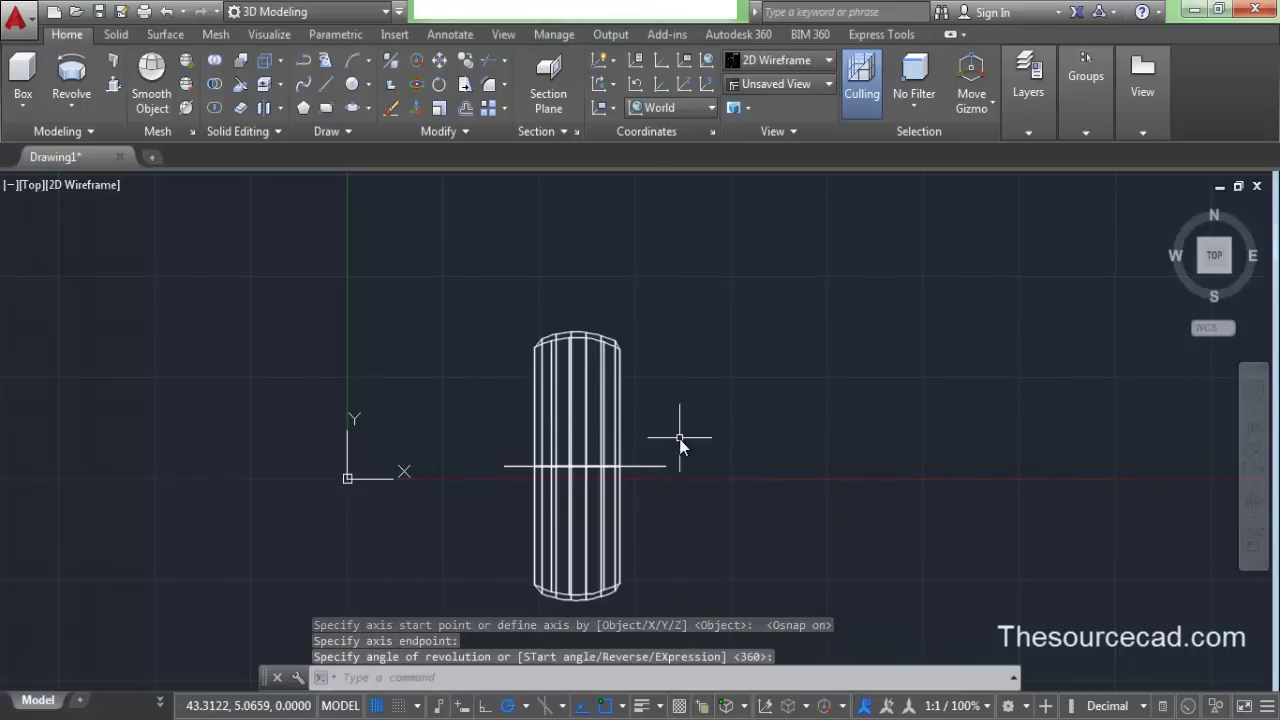
middle_drag(677, 443, 750, 397)
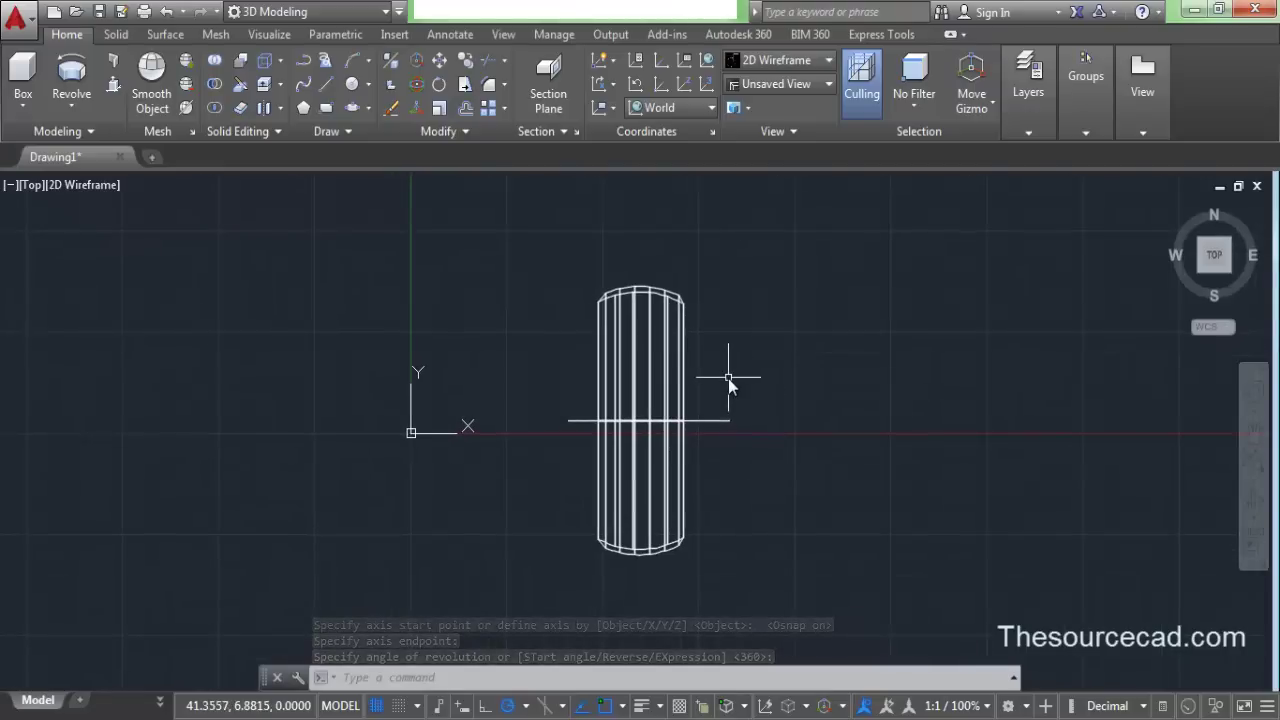
click(797, 60)
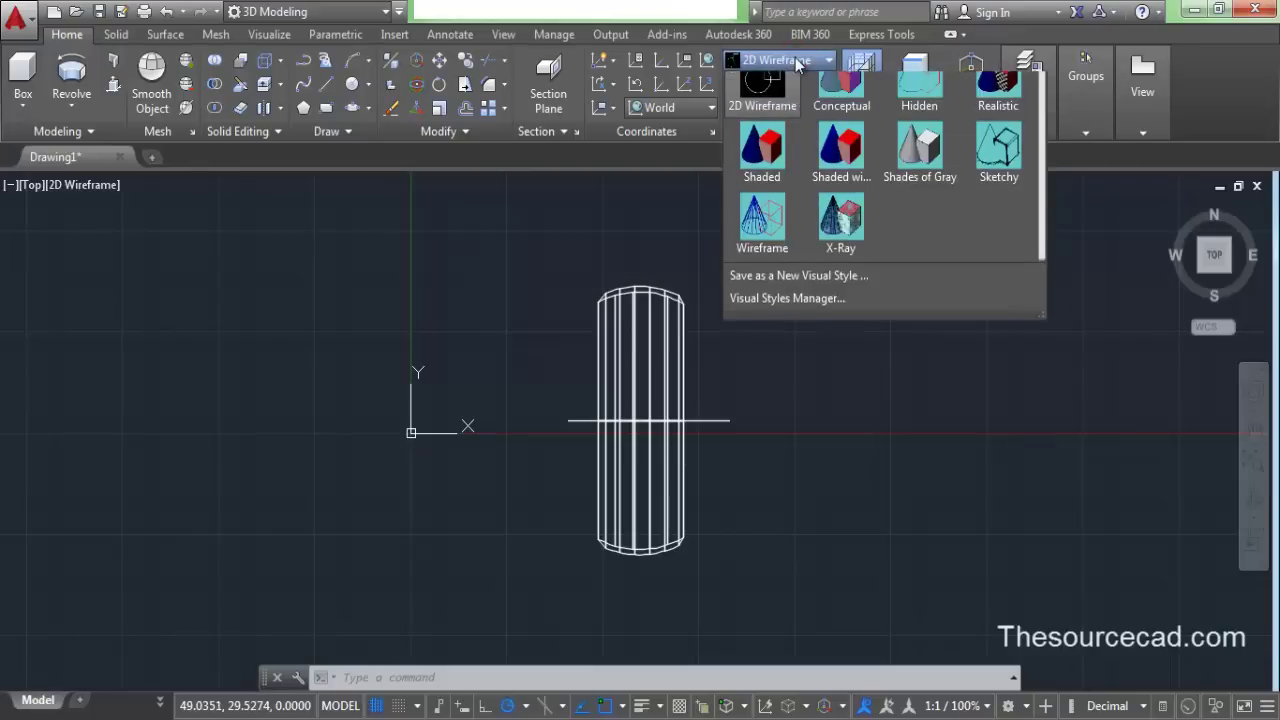
Step: Switch to the Hidden visual style and a parallel-projection home isometric view
click(928, 118)
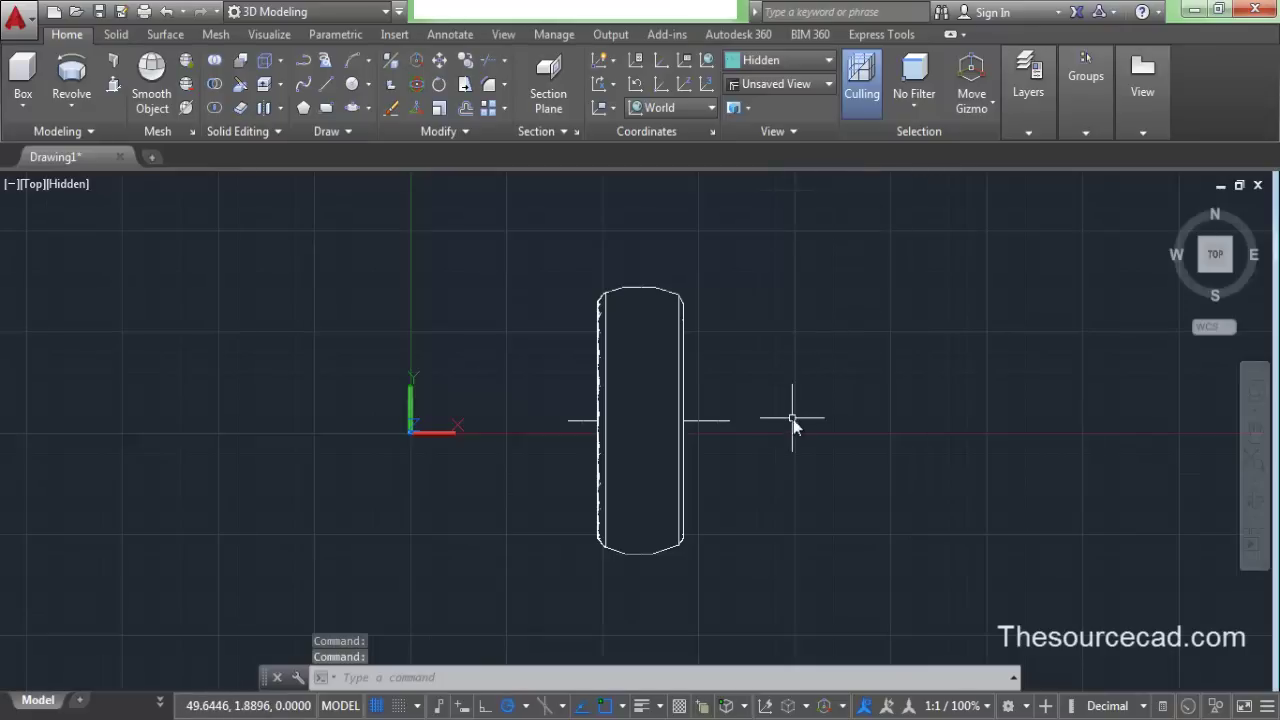
click(1171, 206)
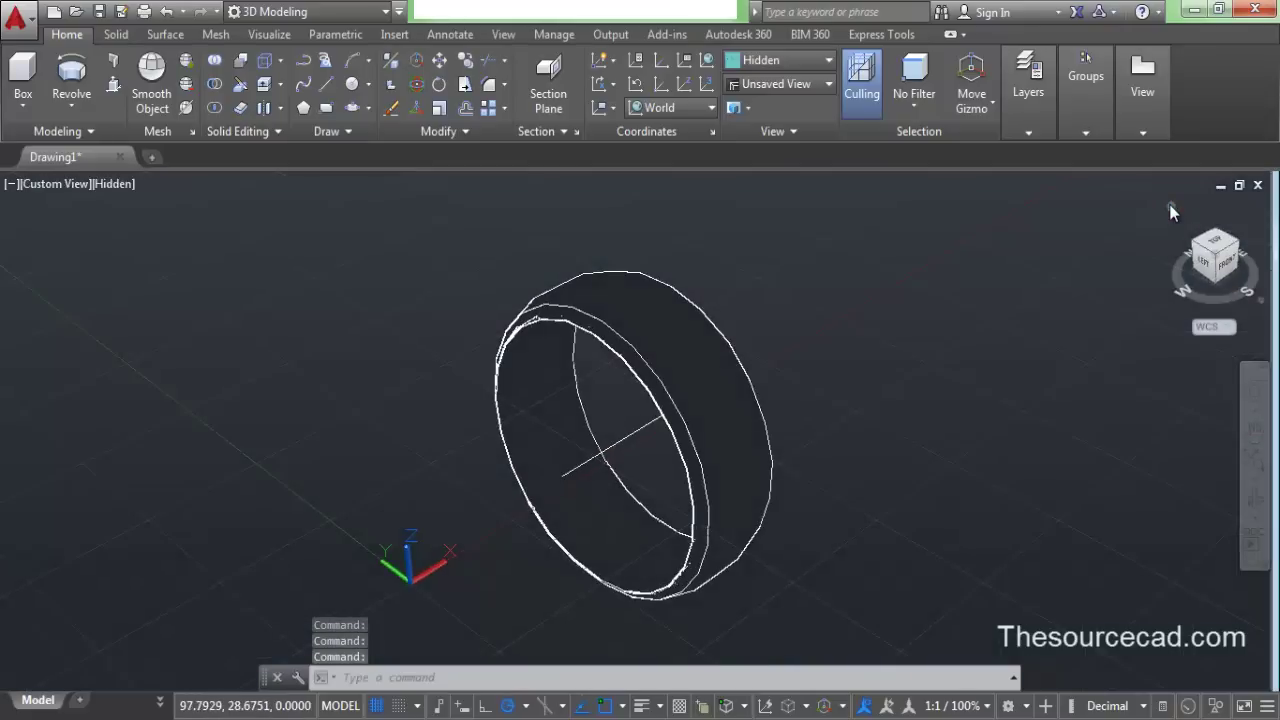
right_click(1200, 265)
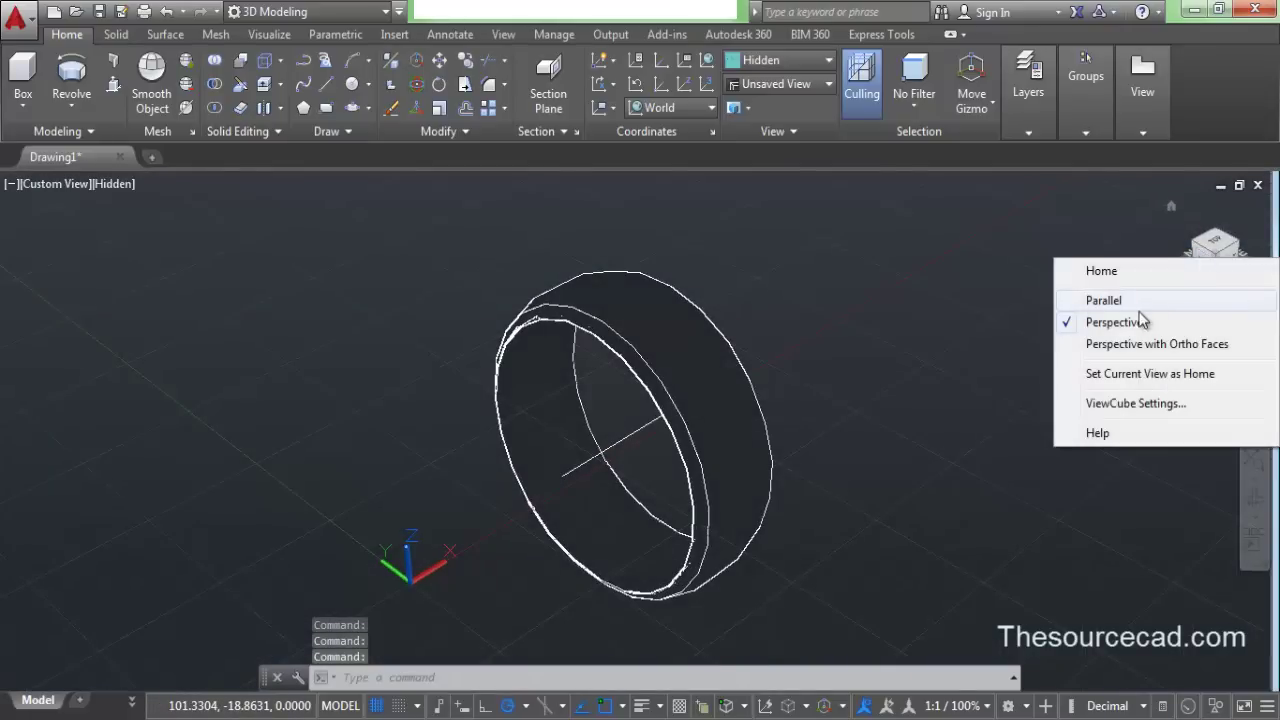
click(1134, 297)
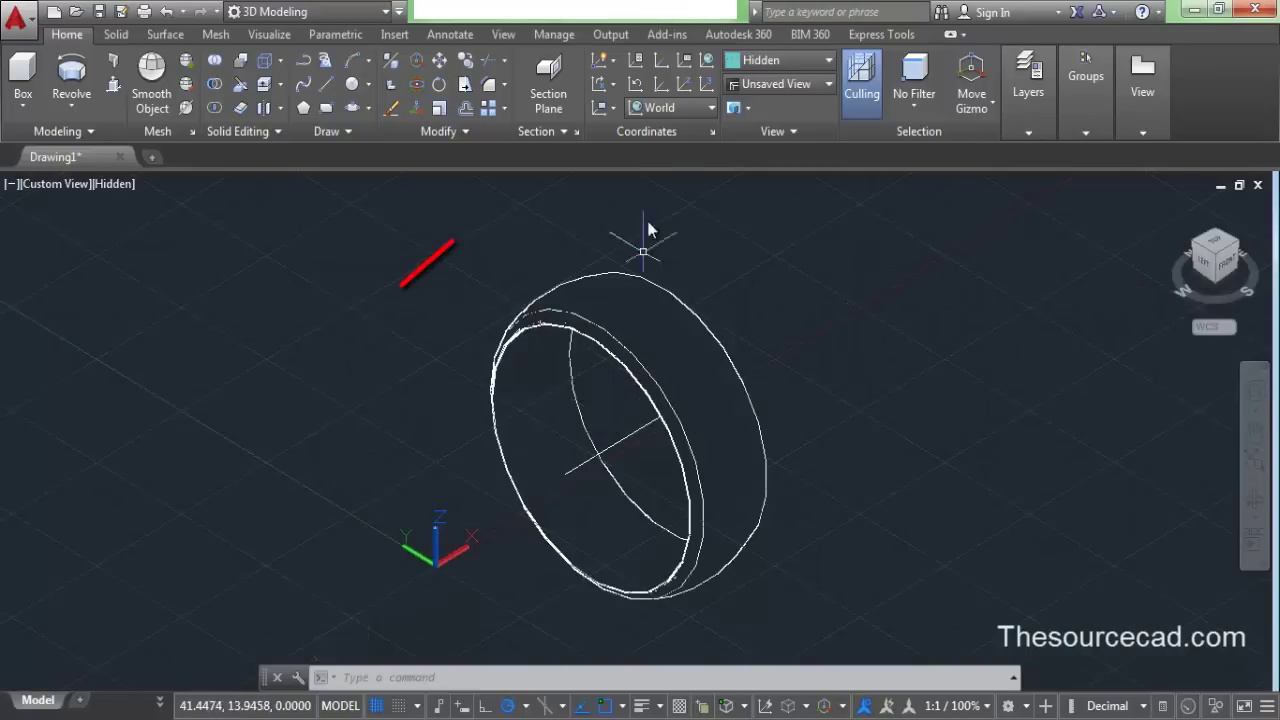
Step: Move the UCS origin up along Z, turn the grid off, and view from Top
click(662, 84)
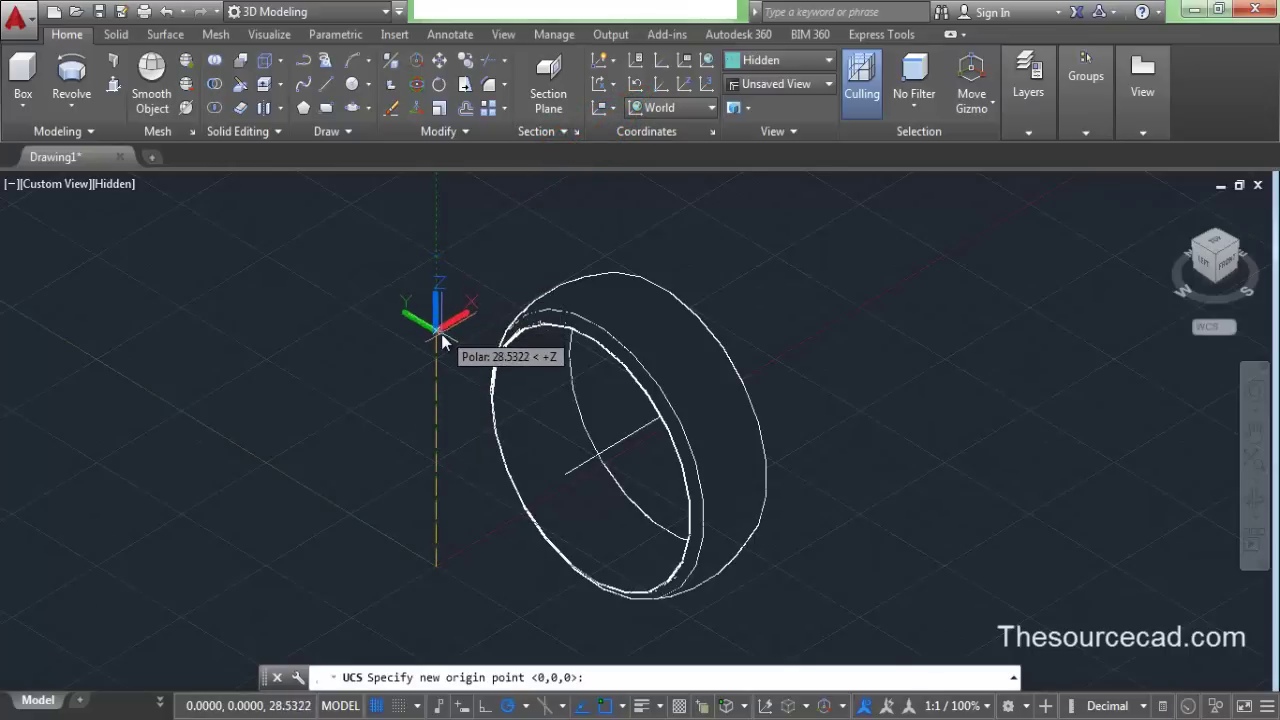
click(442, 340)
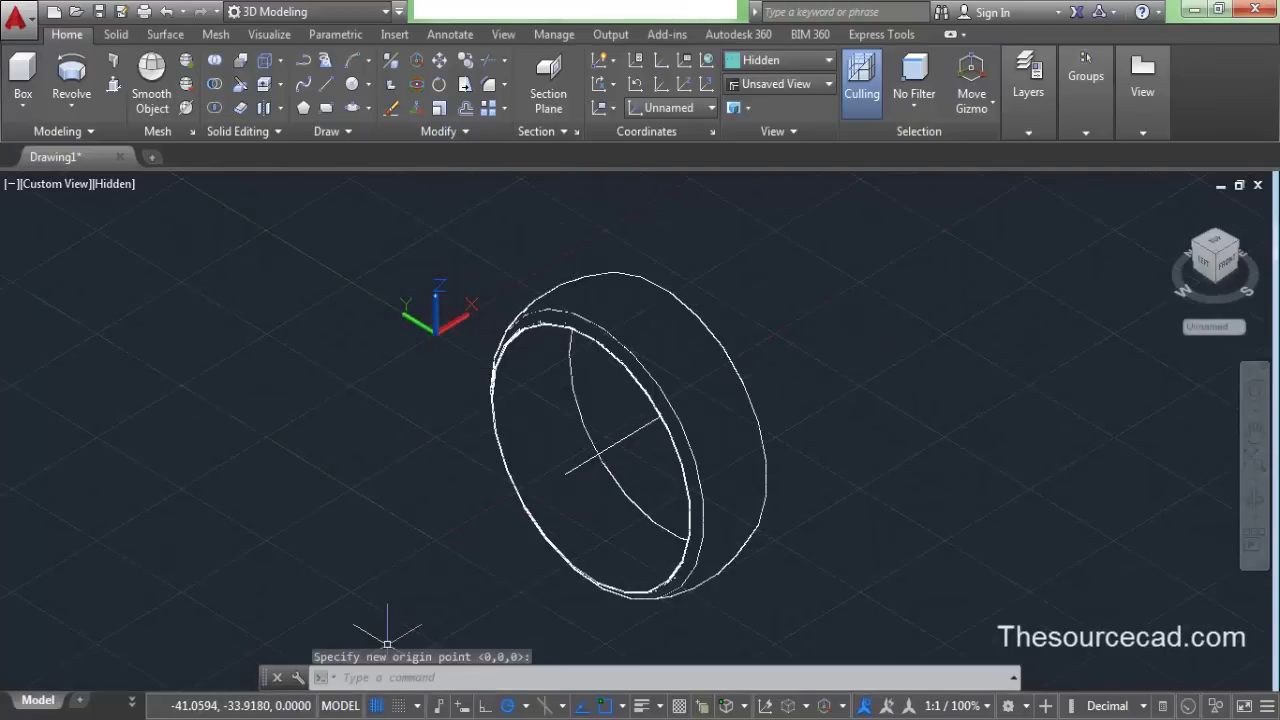
click(377, 706)
click(1214, 243)
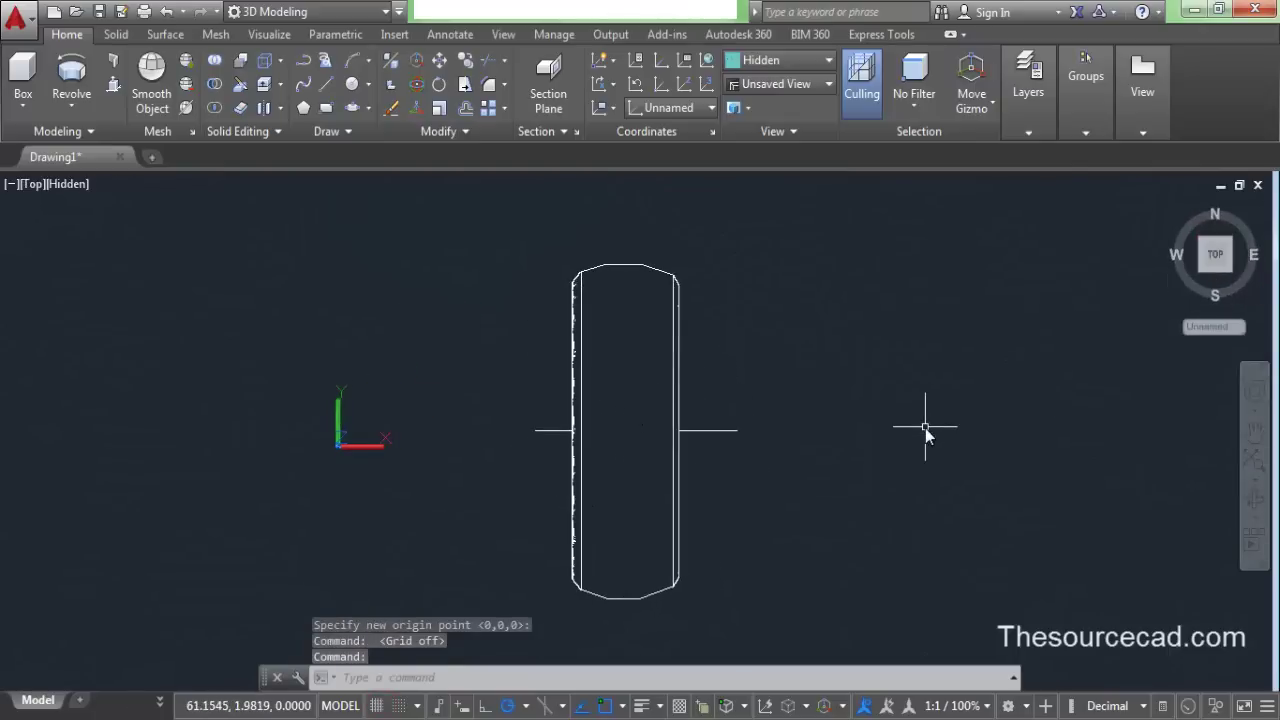
scroll(645, 430, up, 3)
scroll(643, 442, down, 2)
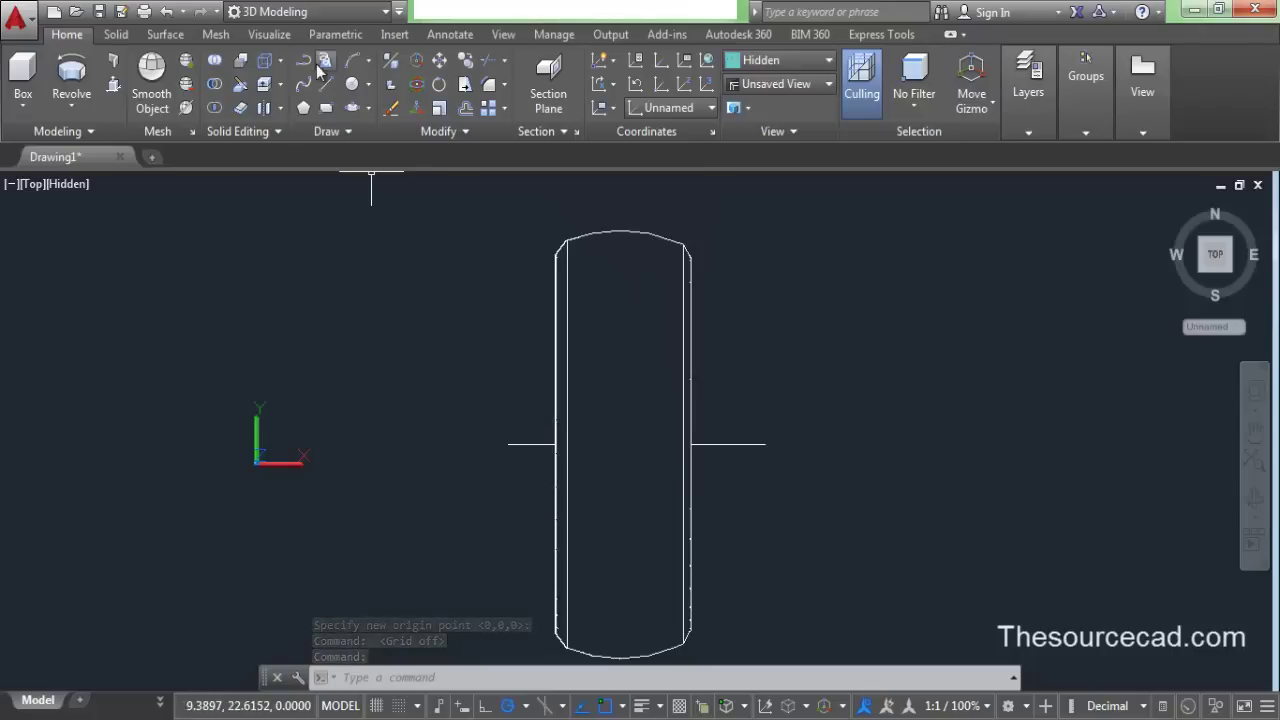
Step: Draw a three-point arc from left of the tire to a point inside it
click(349, 60)
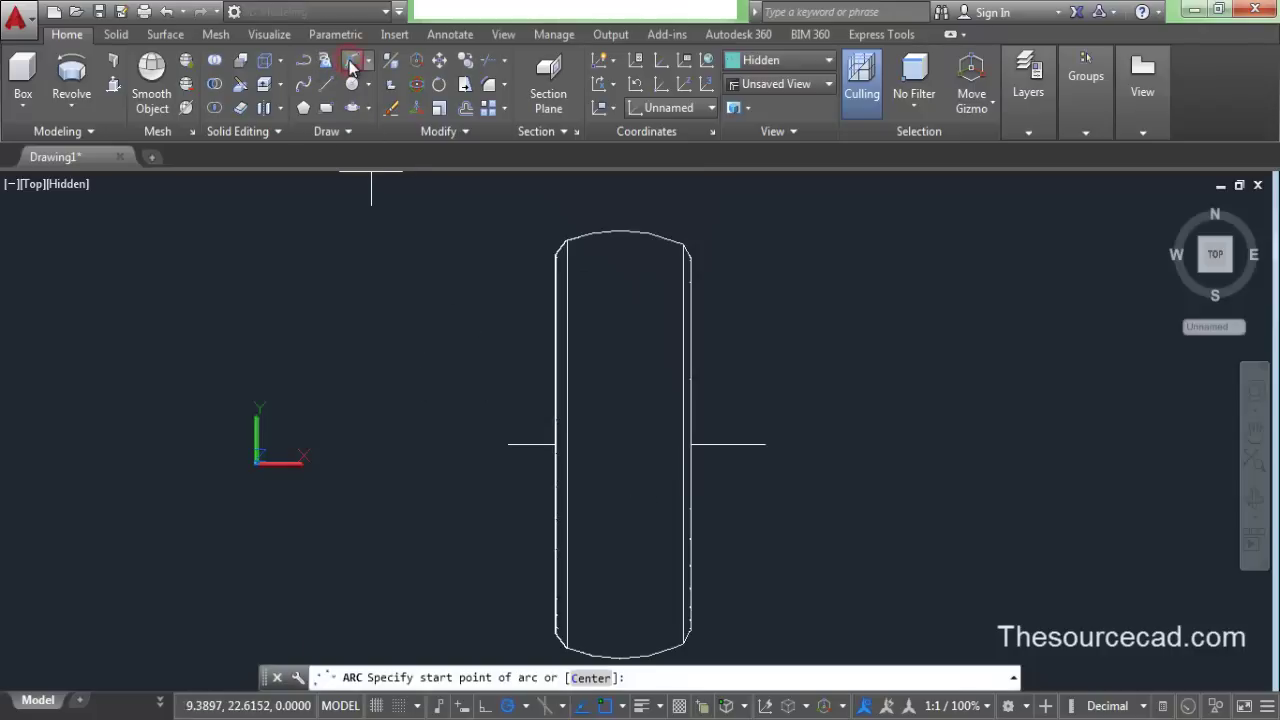
click(604, 707)
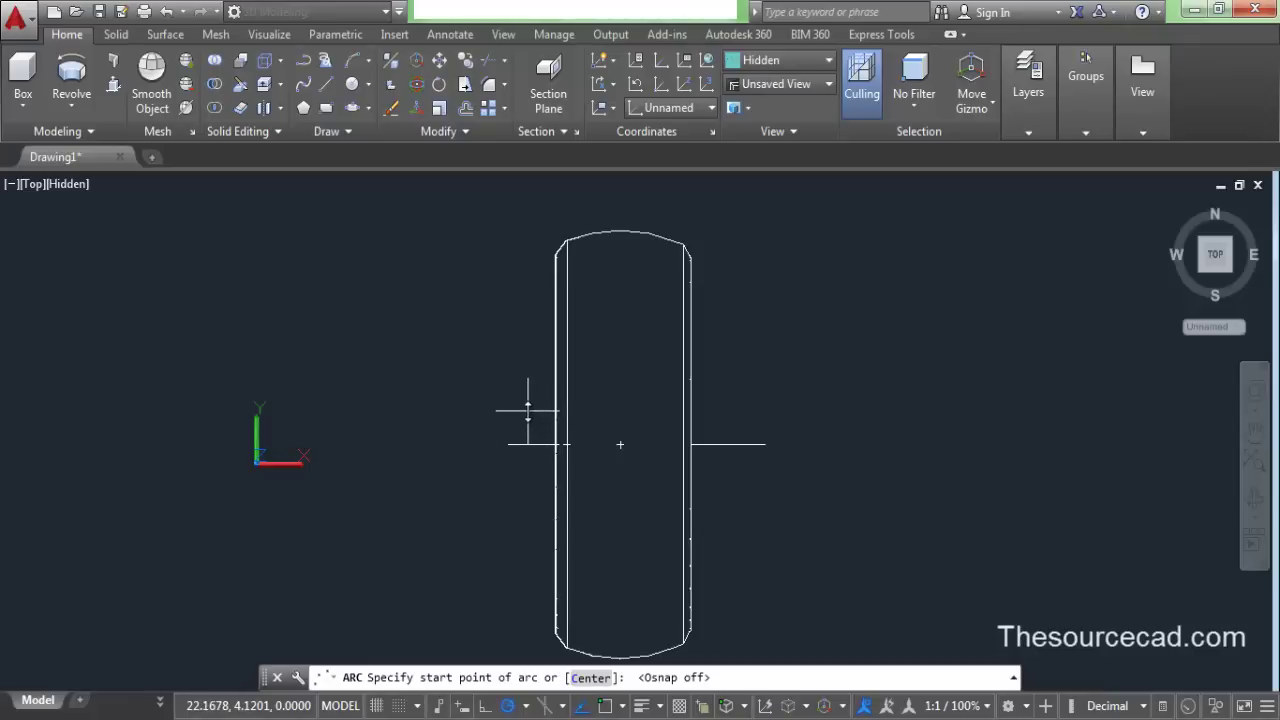
click(528, 410)
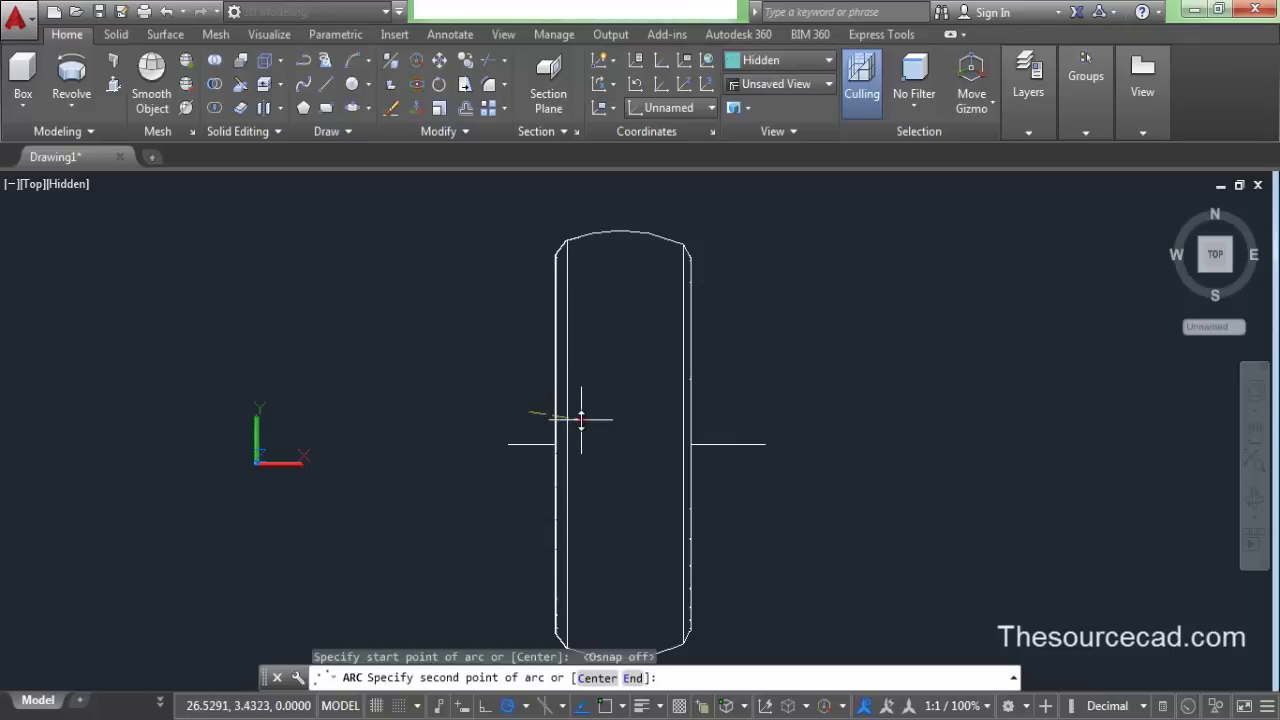
click(581, 419)
click(609, 467)
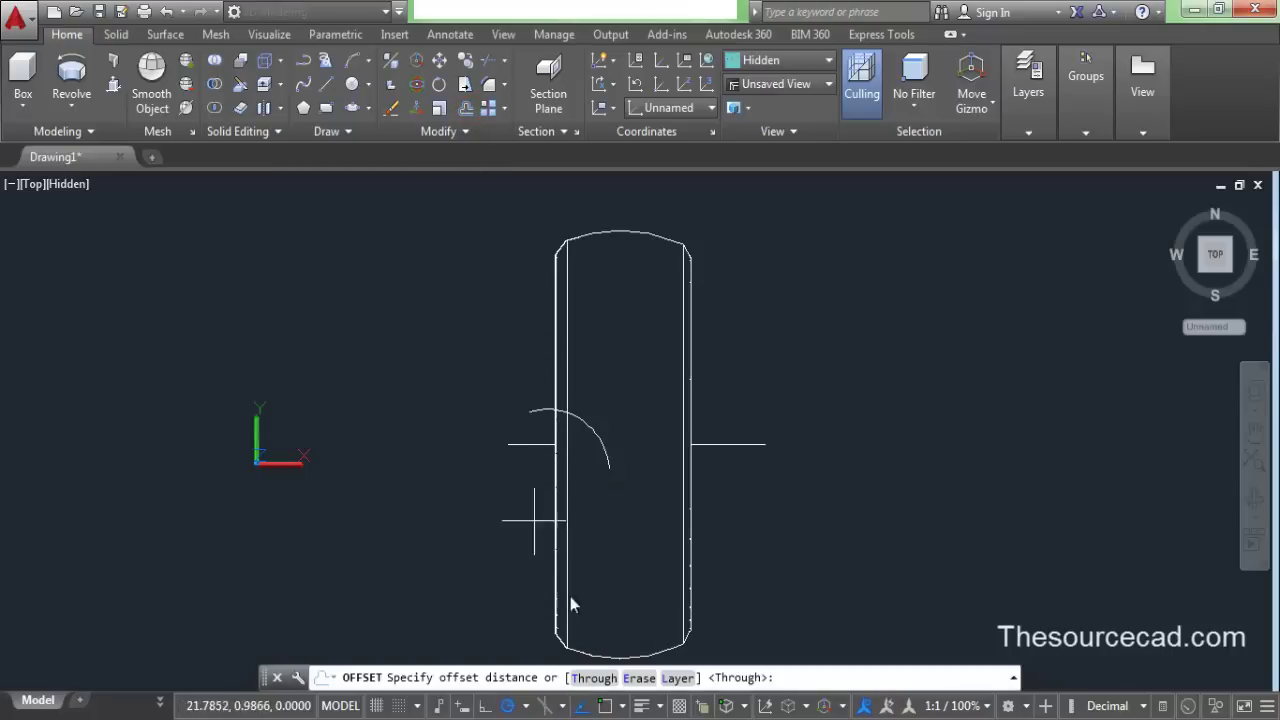
Step: Offset a parallel copy of the arc just outside it
click(594, 677)
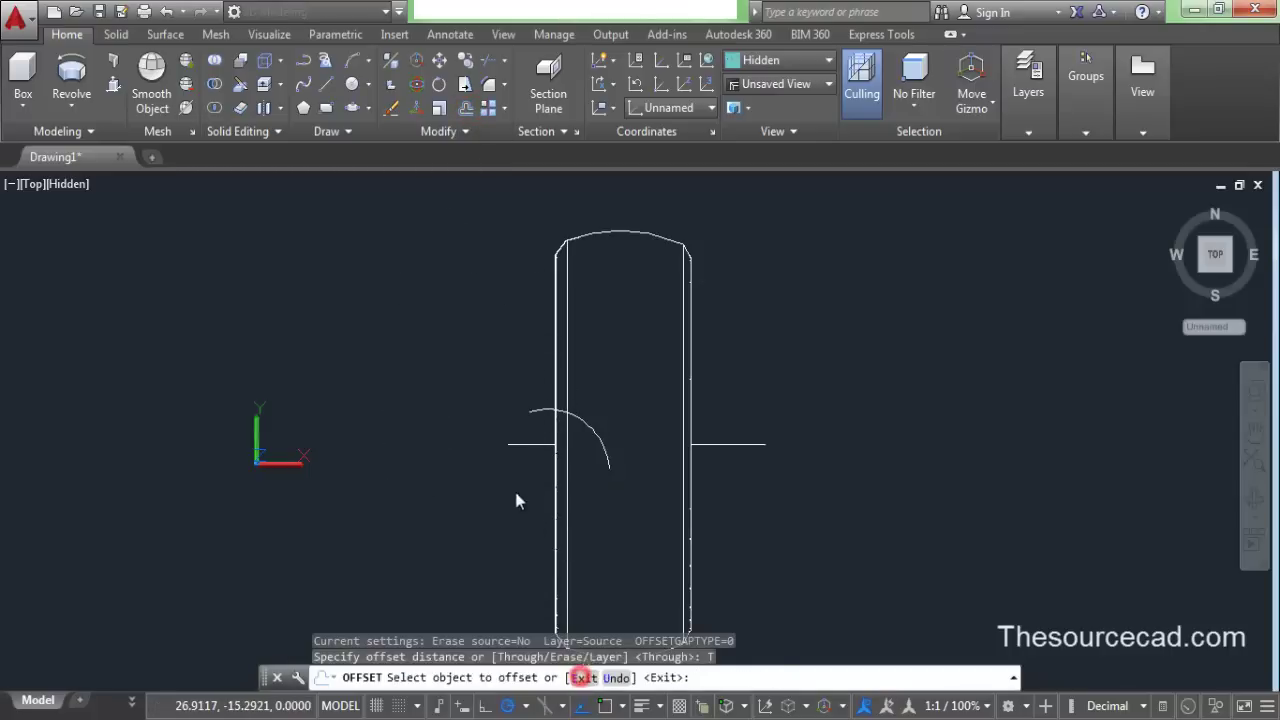
click(532, 412)
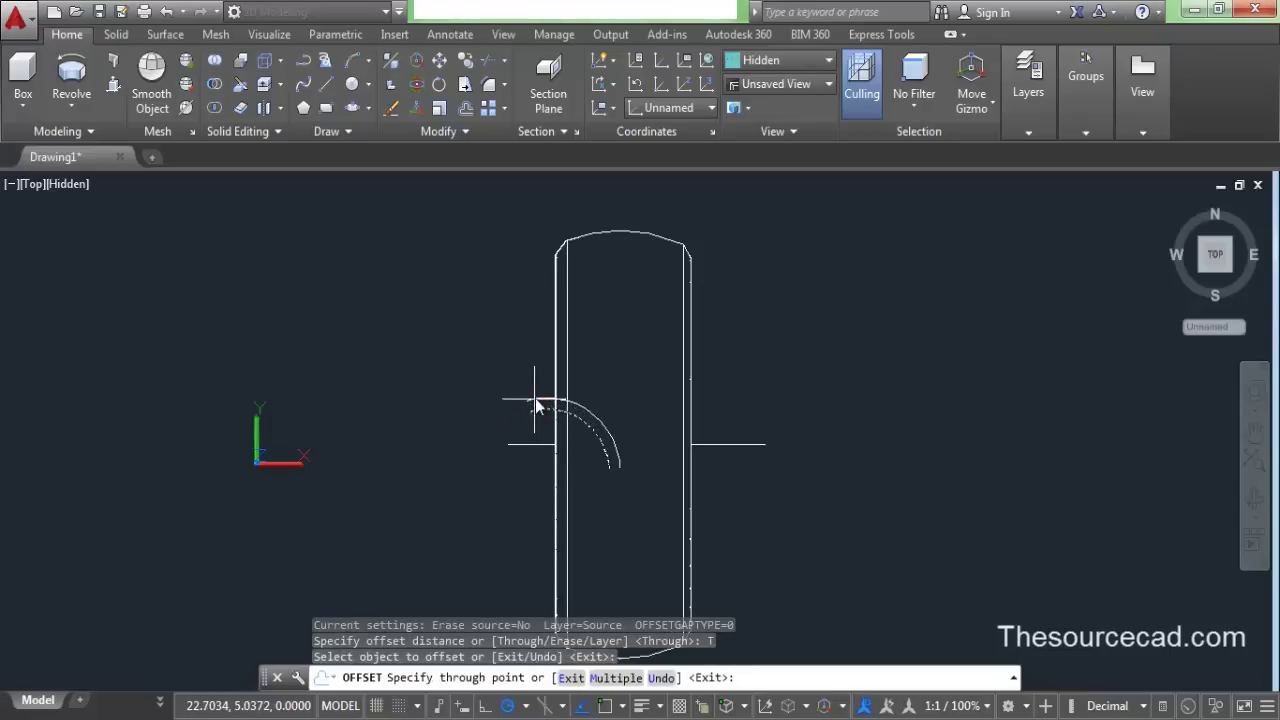
click(534, 394)
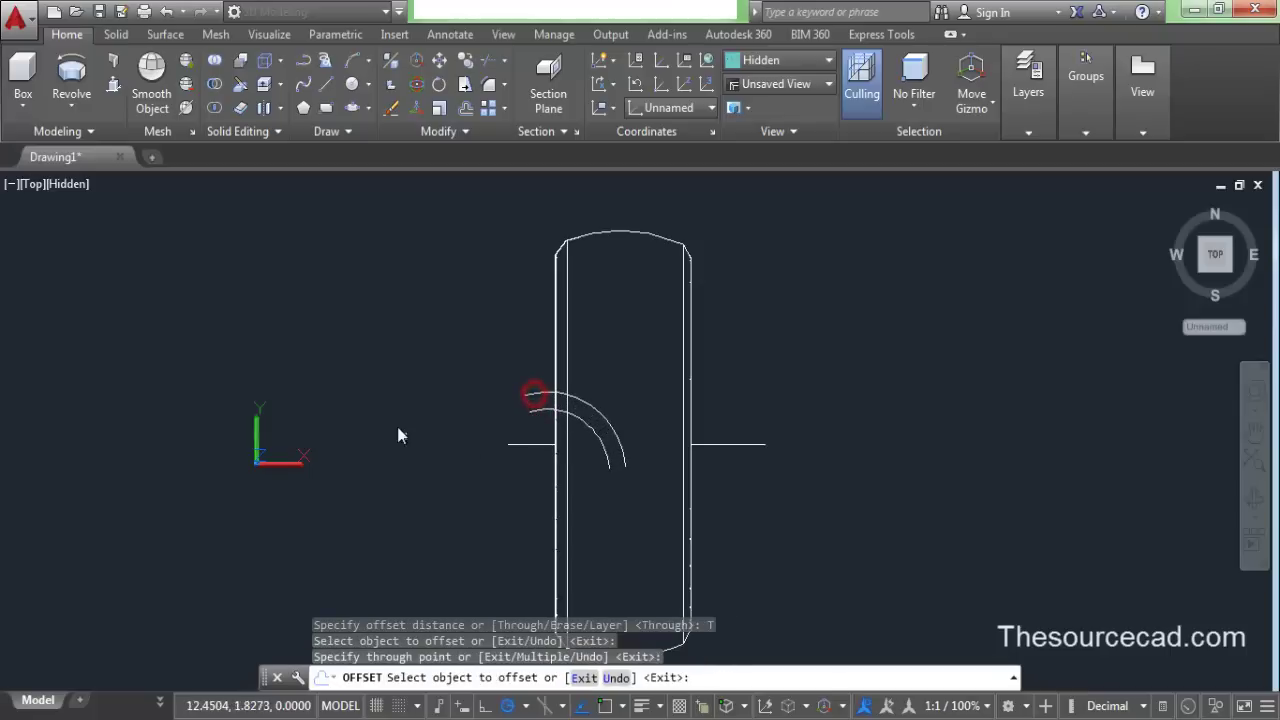
right_click(413, 299)
click(430, 312)
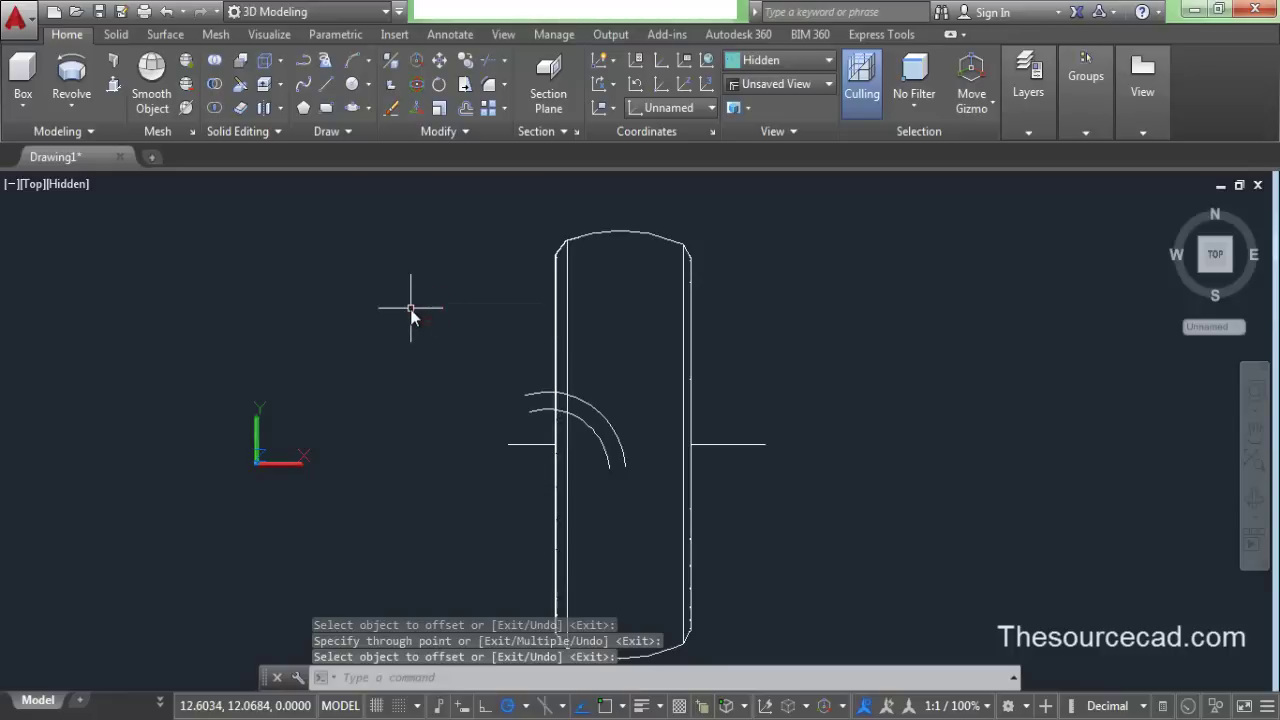
Step: Draw a vertical line upward from the arc's lower end with object snap on
click(325, 84)
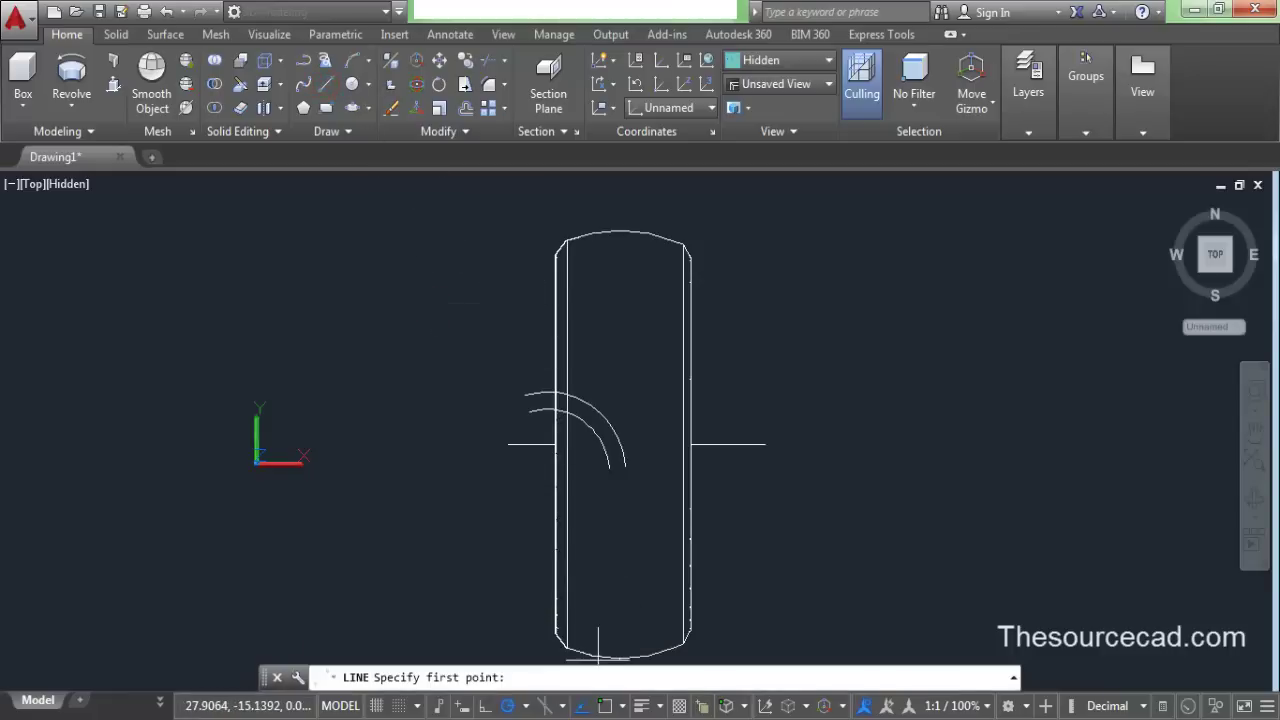
click(604, 708)
click(608, 466)
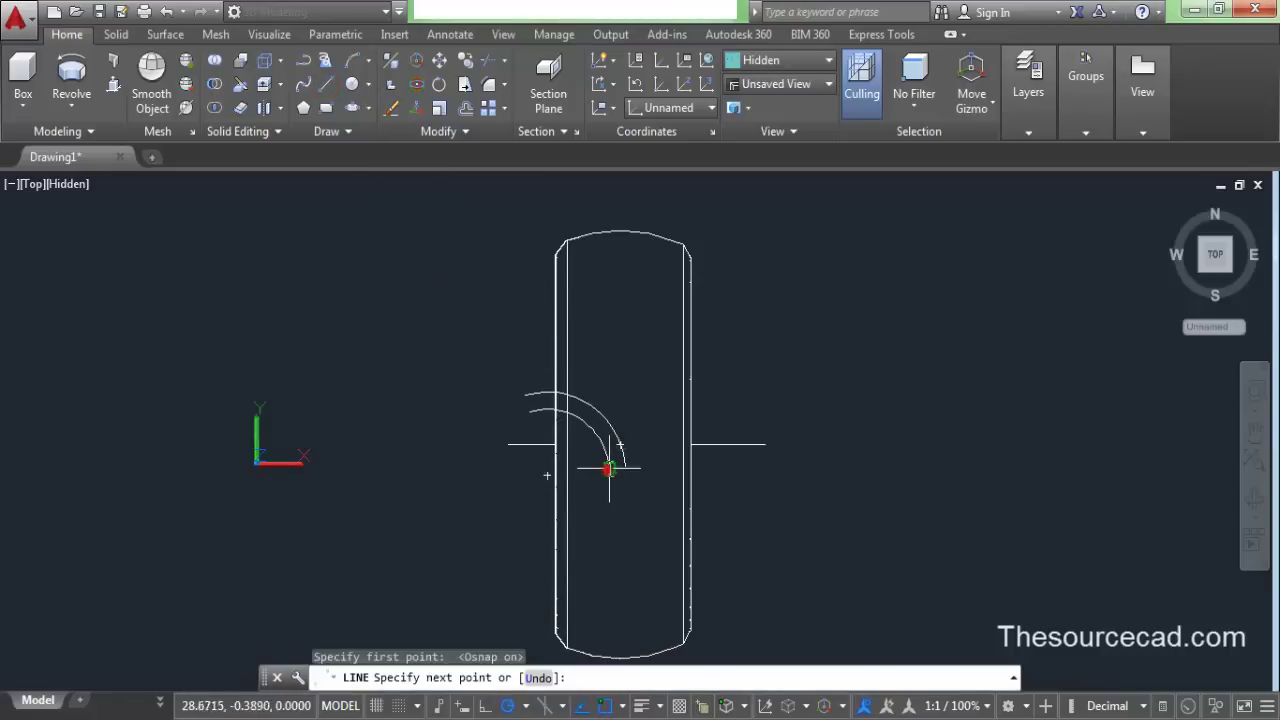
click(609, 400)
right_click(440, 354)
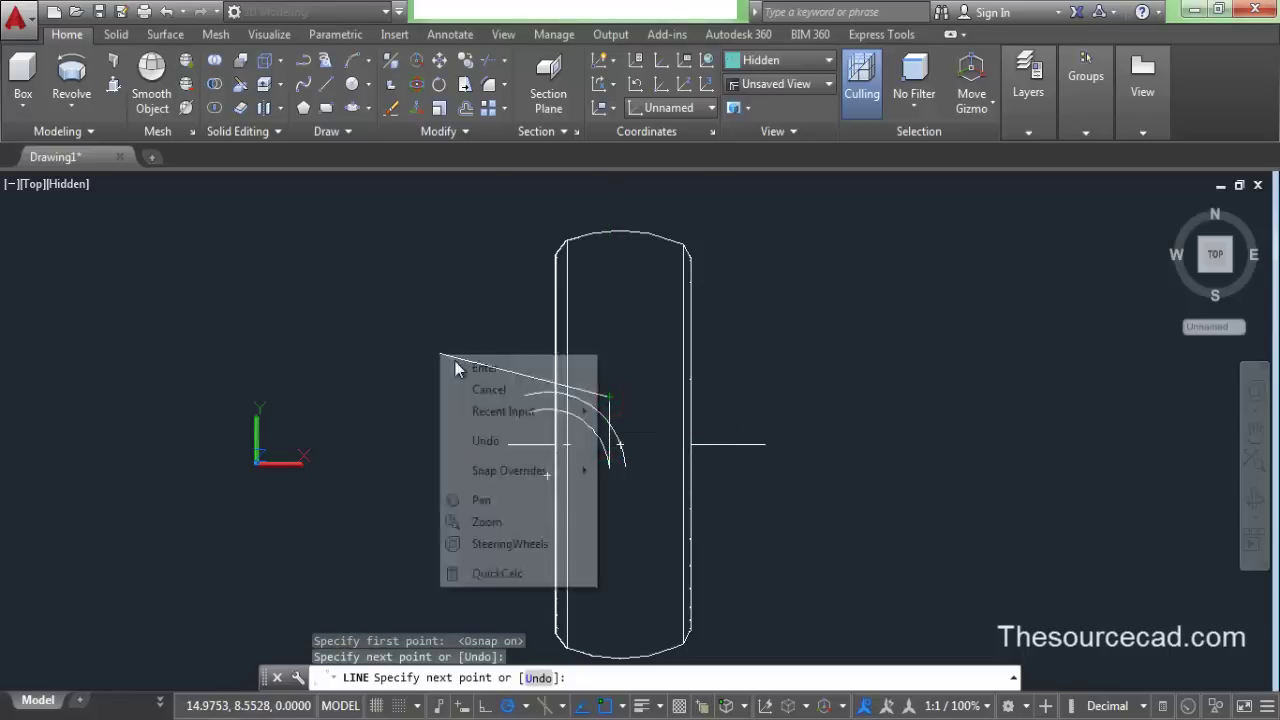
click(459, 367)
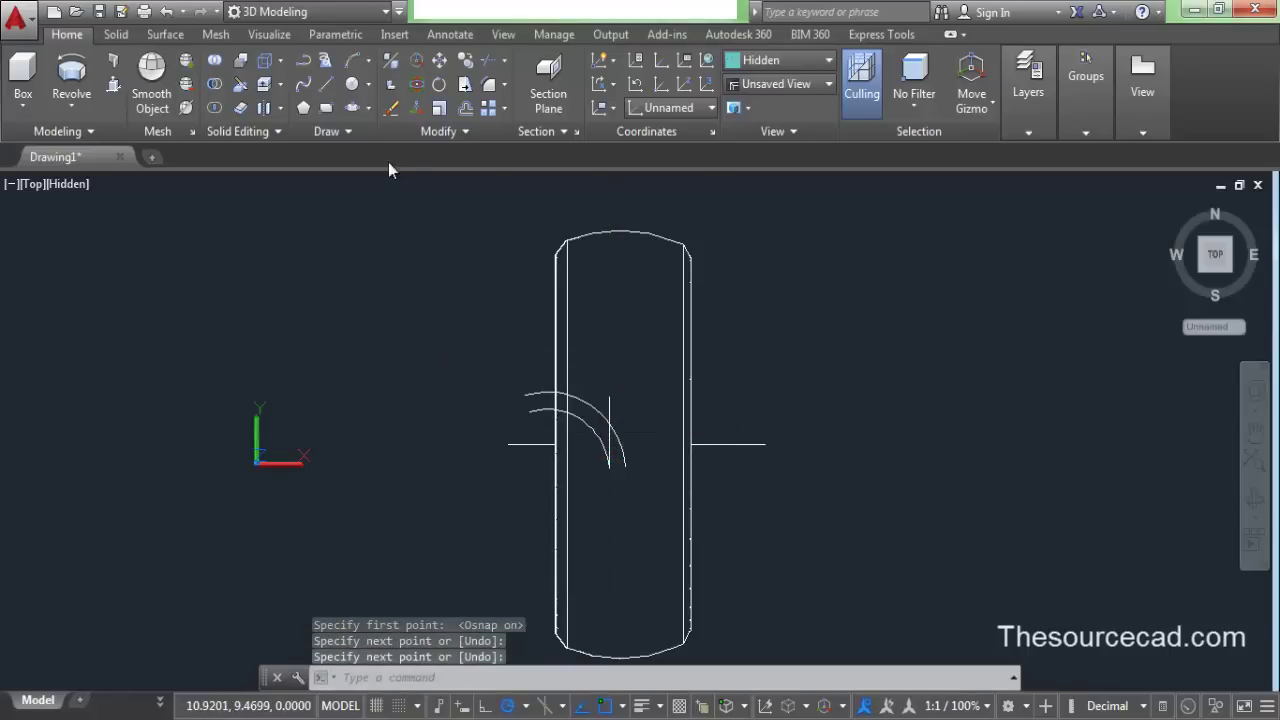
Step: Draw a short line closing the two arcs' upper ends
click(325, 84)
click(524, 395)
click(526, 410)
right_click(410, 361)
click(428, 373)
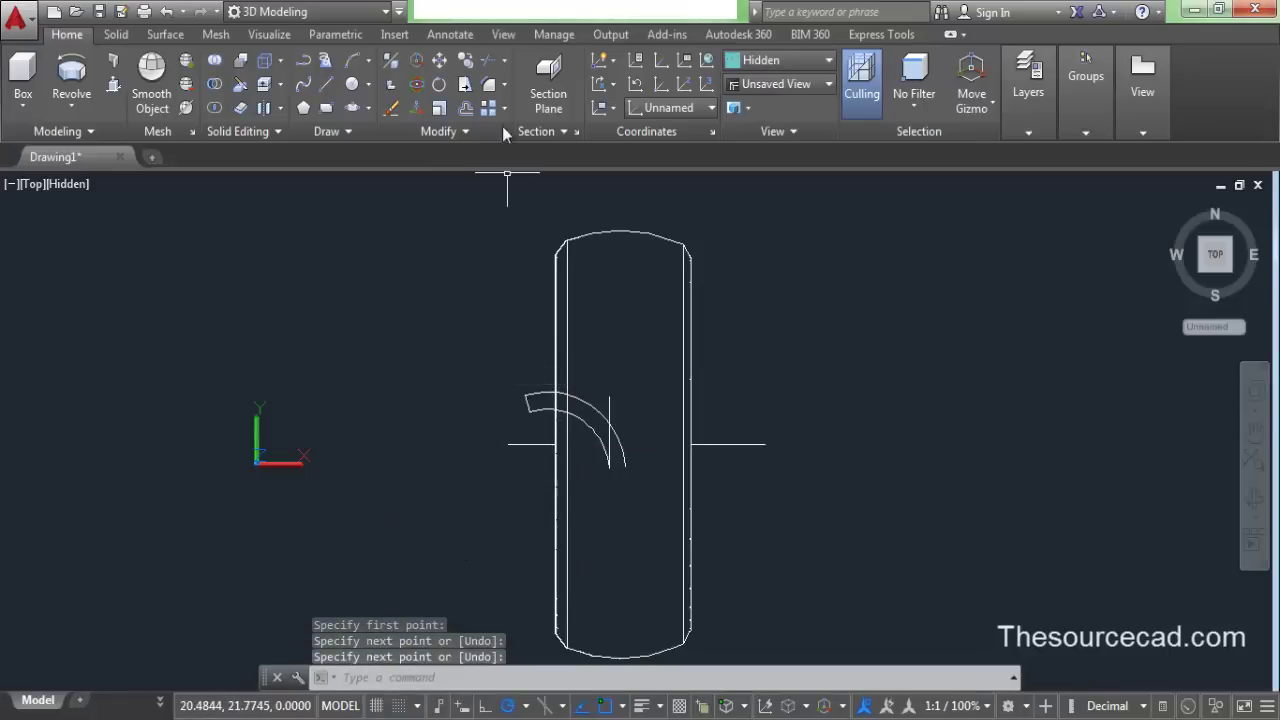
Step: Trim the stray pieces near the centre line and erase the small leftover segment
click(487, 60)
key(Return)
click(600, 409)
click(609, 403)
click(617, 439)
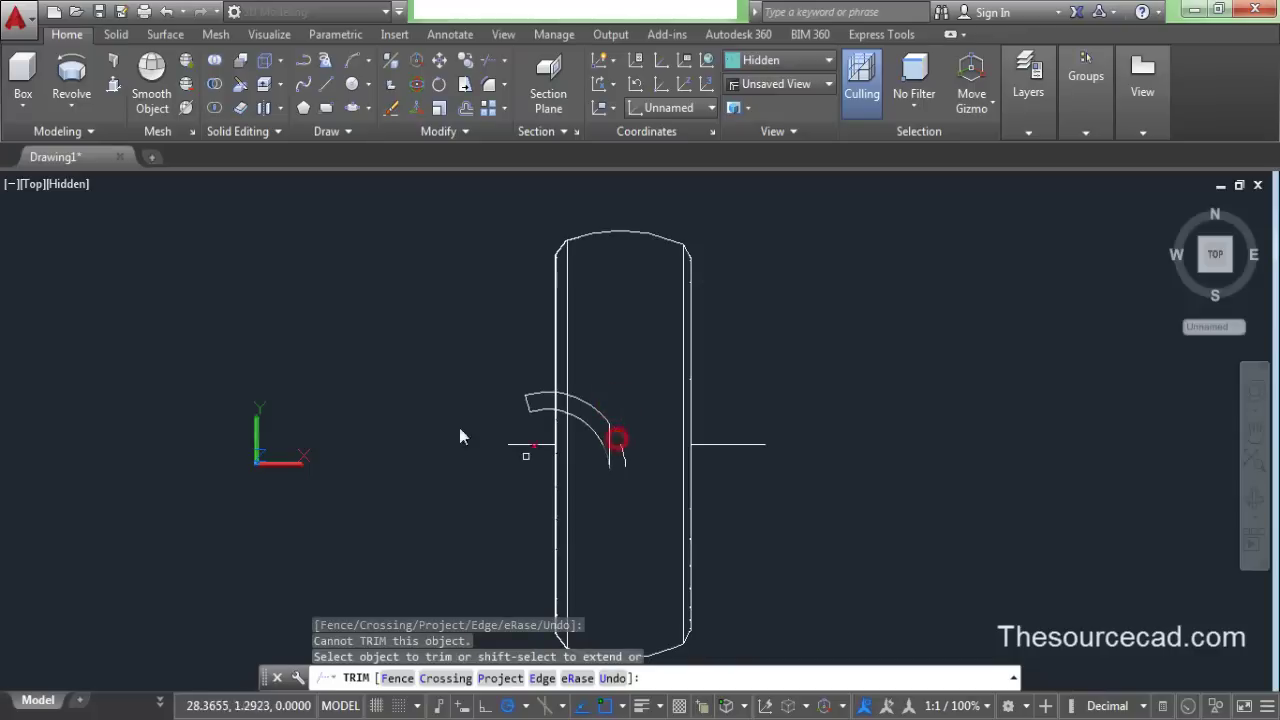
right_click(333, 345)
click(366, 360)
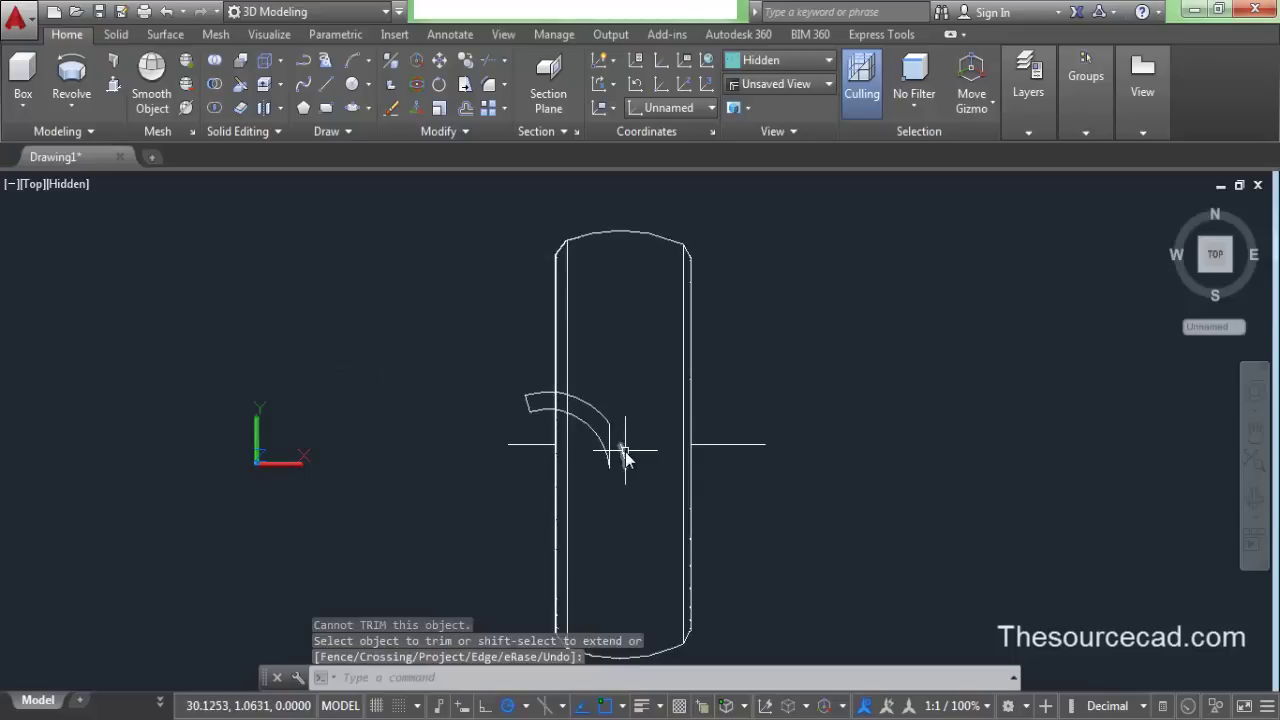
key(Escape)
click(622, 452)
right_click(306, 337)
click(351, 356)
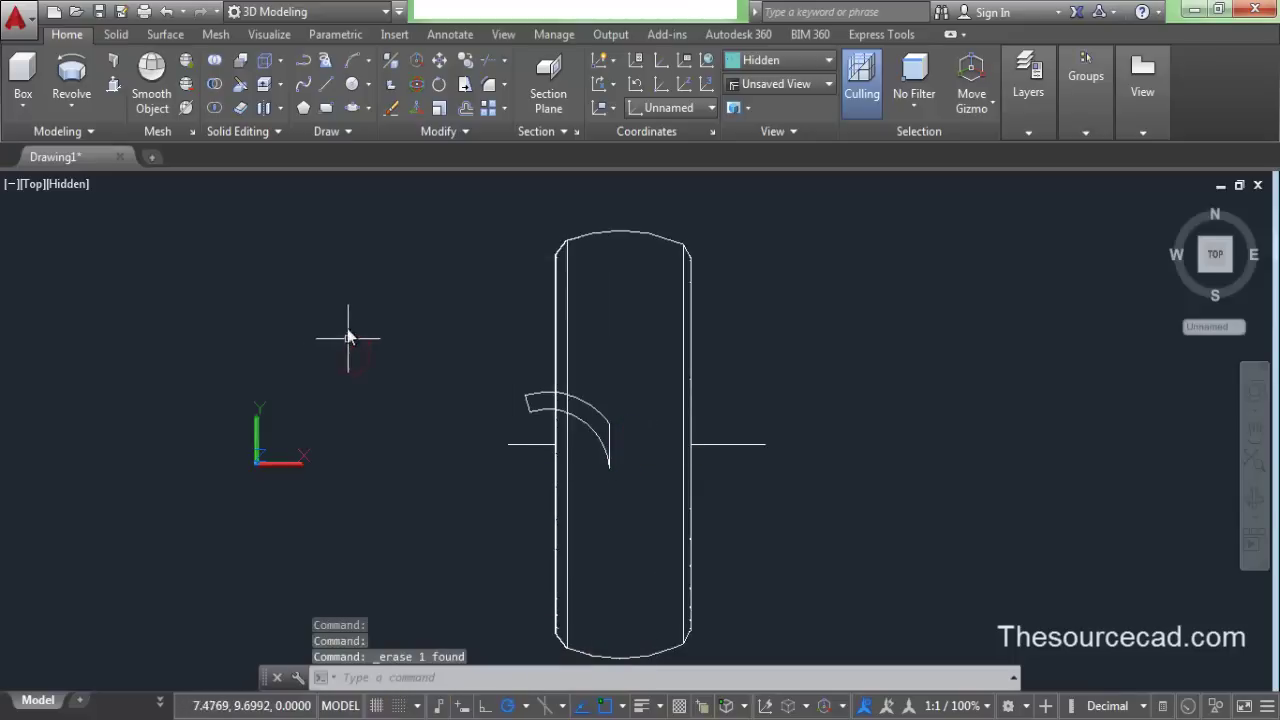
Step: Draw a short line from the inner arc's lower end to the outer arc
click(327, 84)
scroll(620, 486, up, 6)
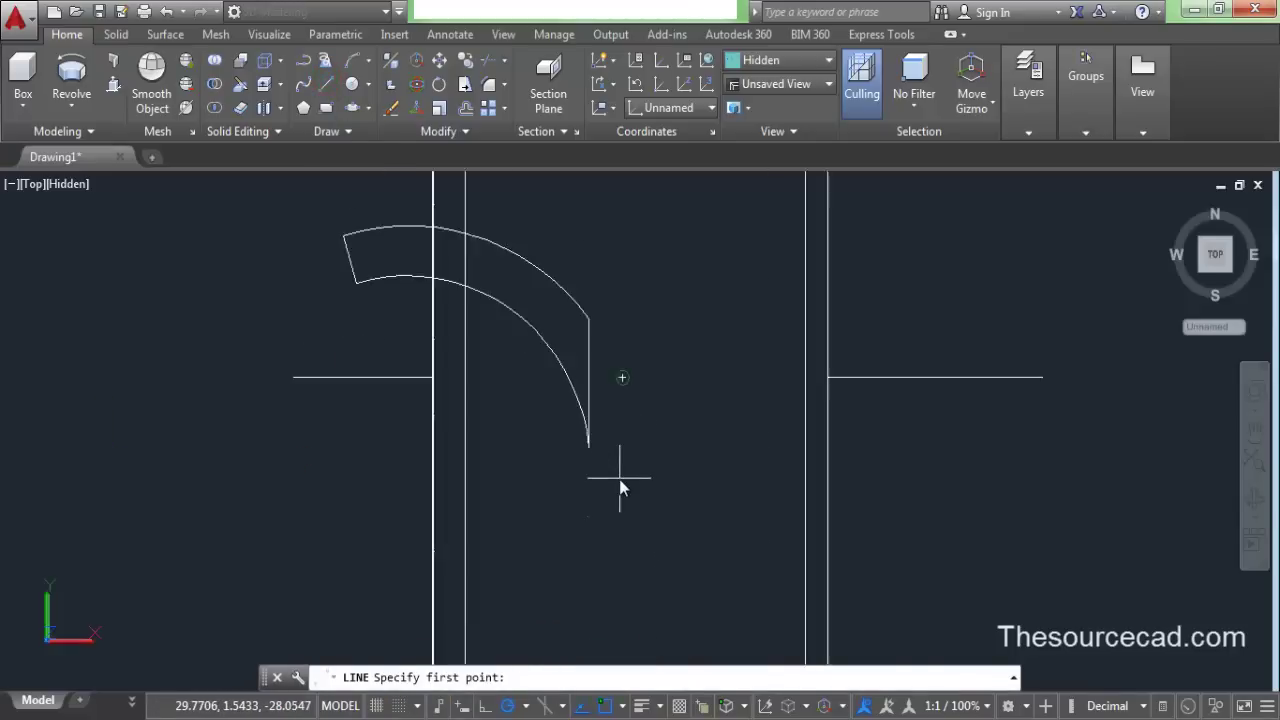
click(576, 345)
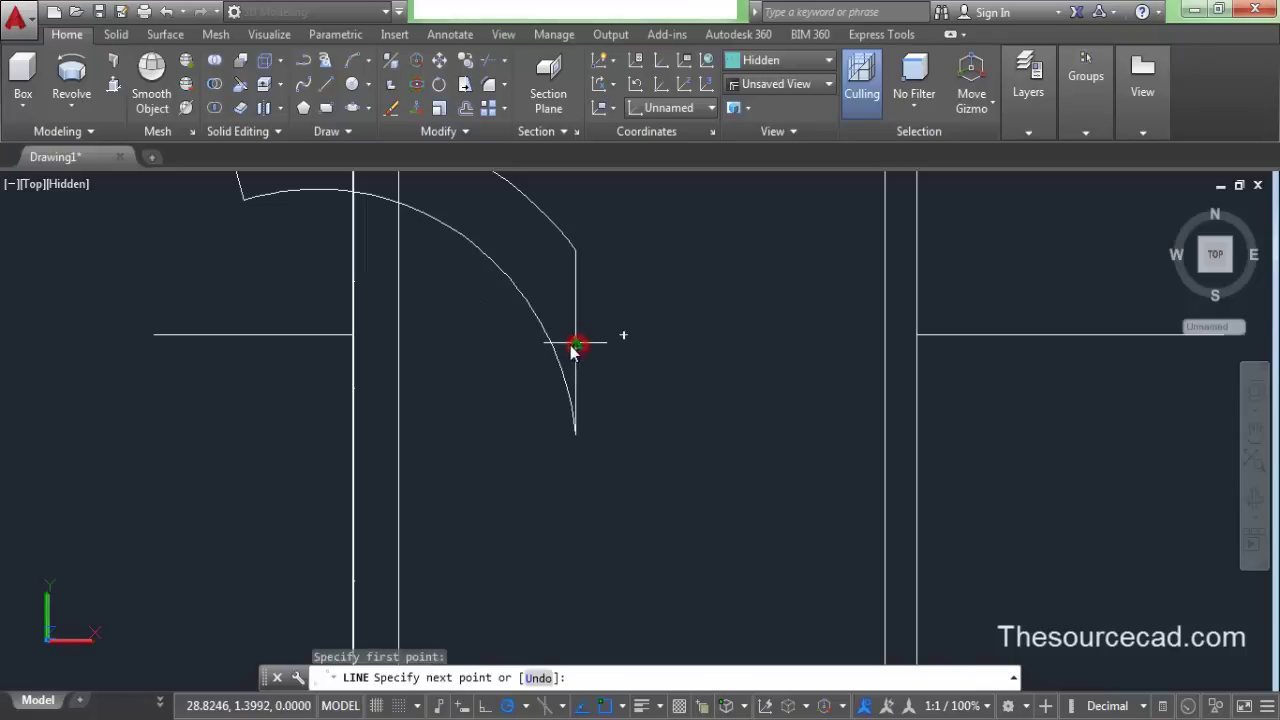
click(554, 347)
right_click(445, 338)
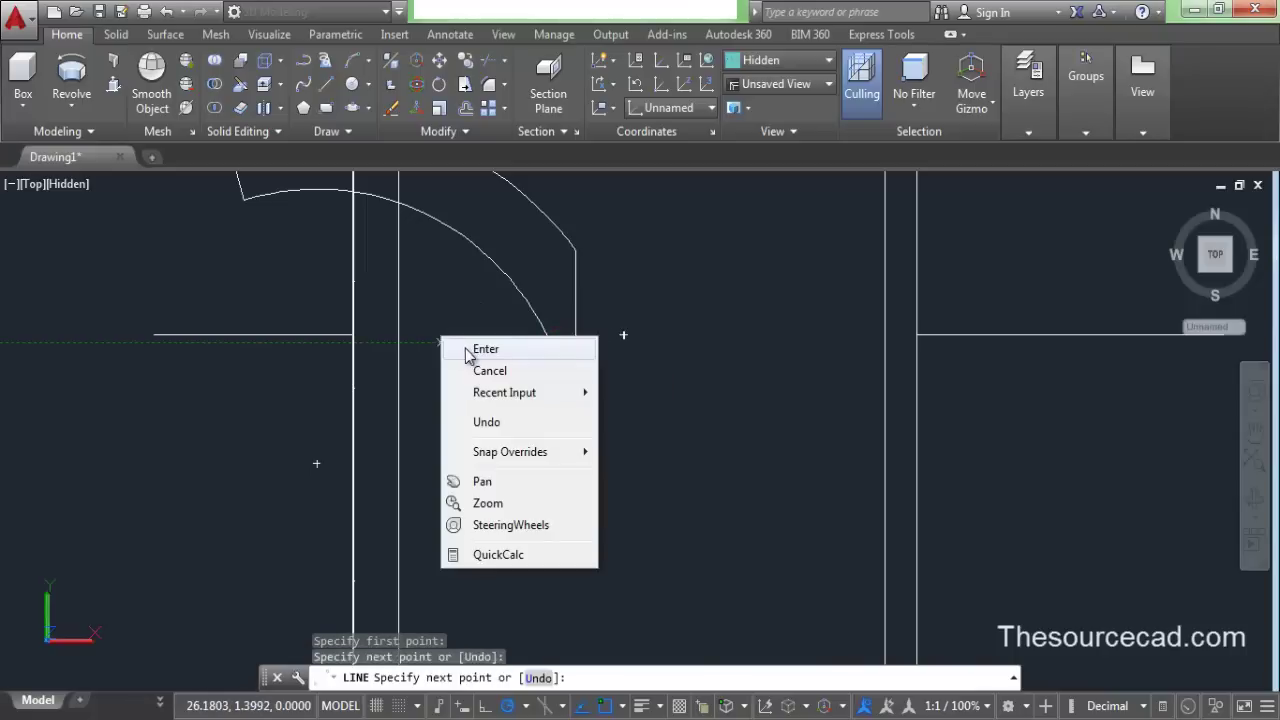
click(465, 348)
Step: Delete the construction lines and trim away the arc tail and overhang below the short line
key(Delete)
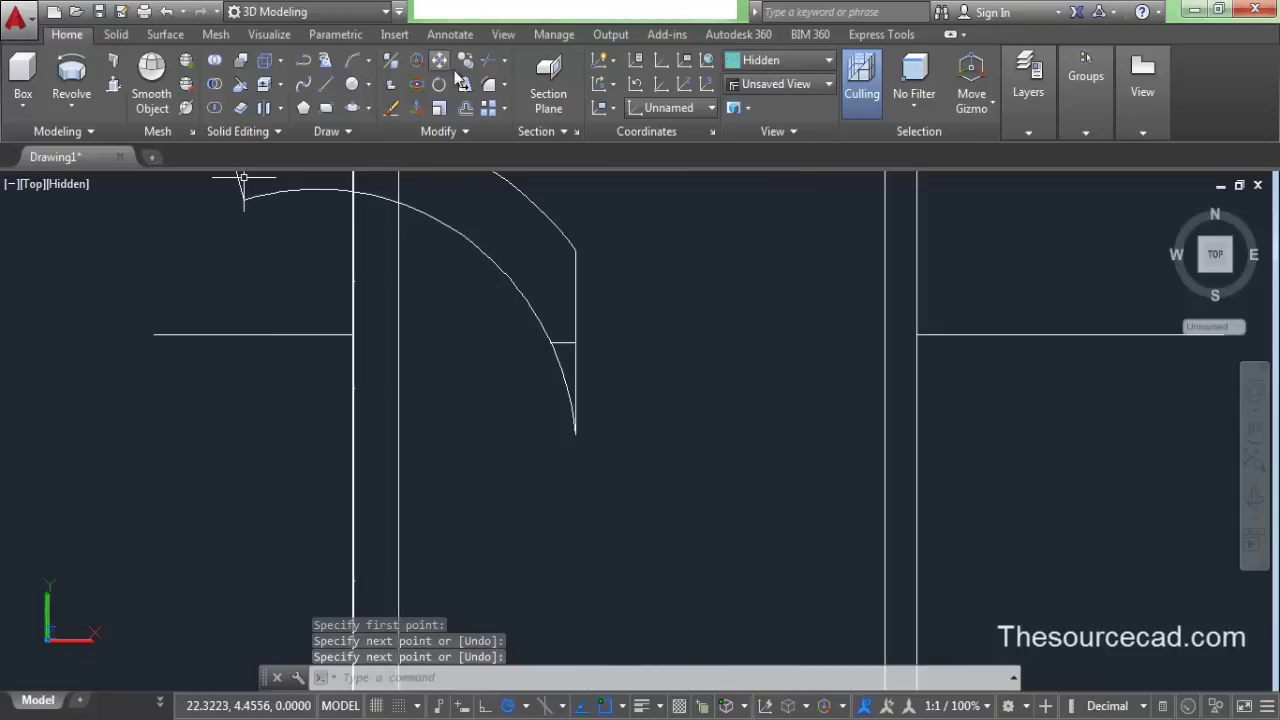
click(487, 66)
key(Return)
click(398, 312)
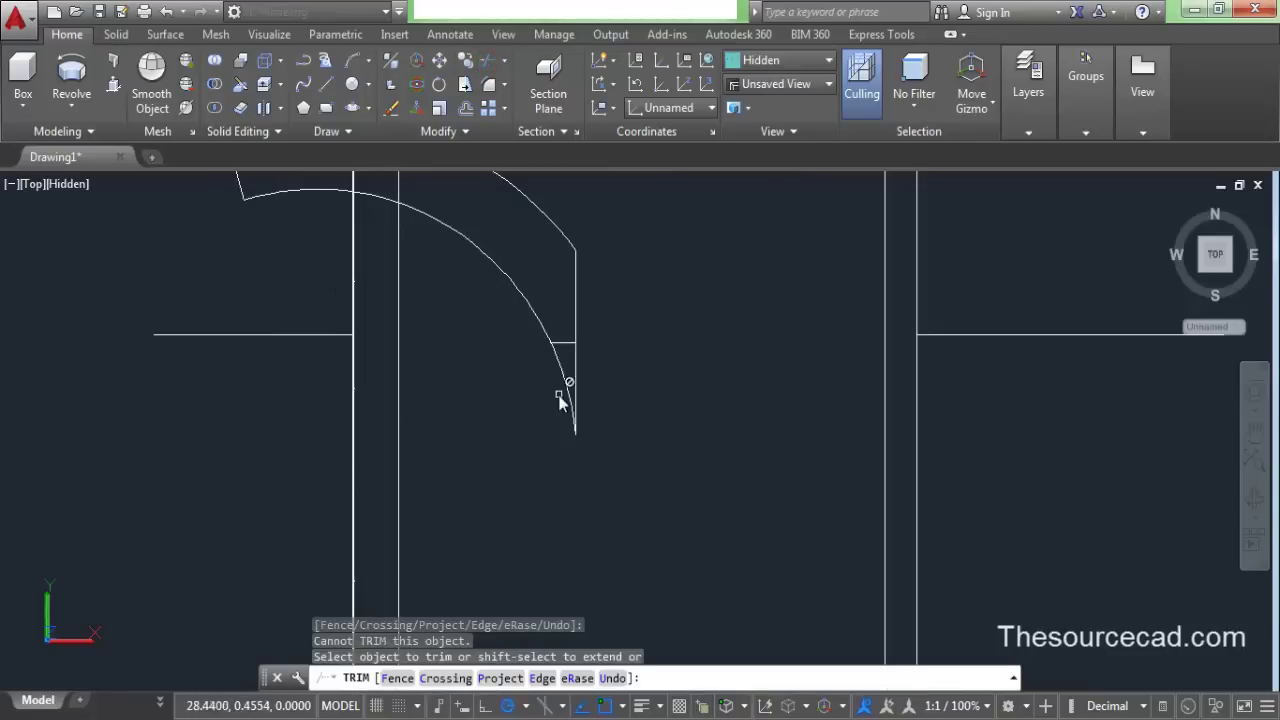
click(560, 367)
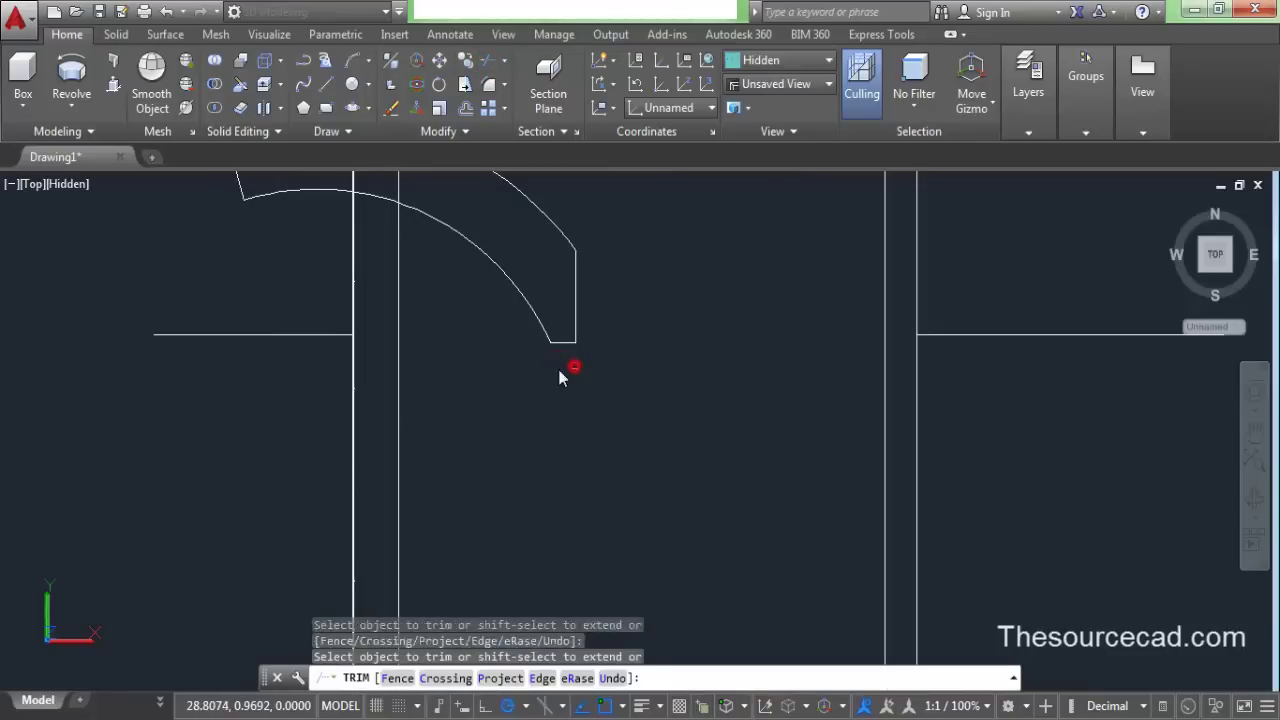
right_click(300, 291)
click(334, 304)
scroll(343, 314, down, 5)
mouse_move(351, 329)
middle_down()
mouse_move(563, 486)
mouse_move(578, 420)
middle_up()
Step: Window-select the arc profile pieces and JOIN them into one polyline
click(465, 345)
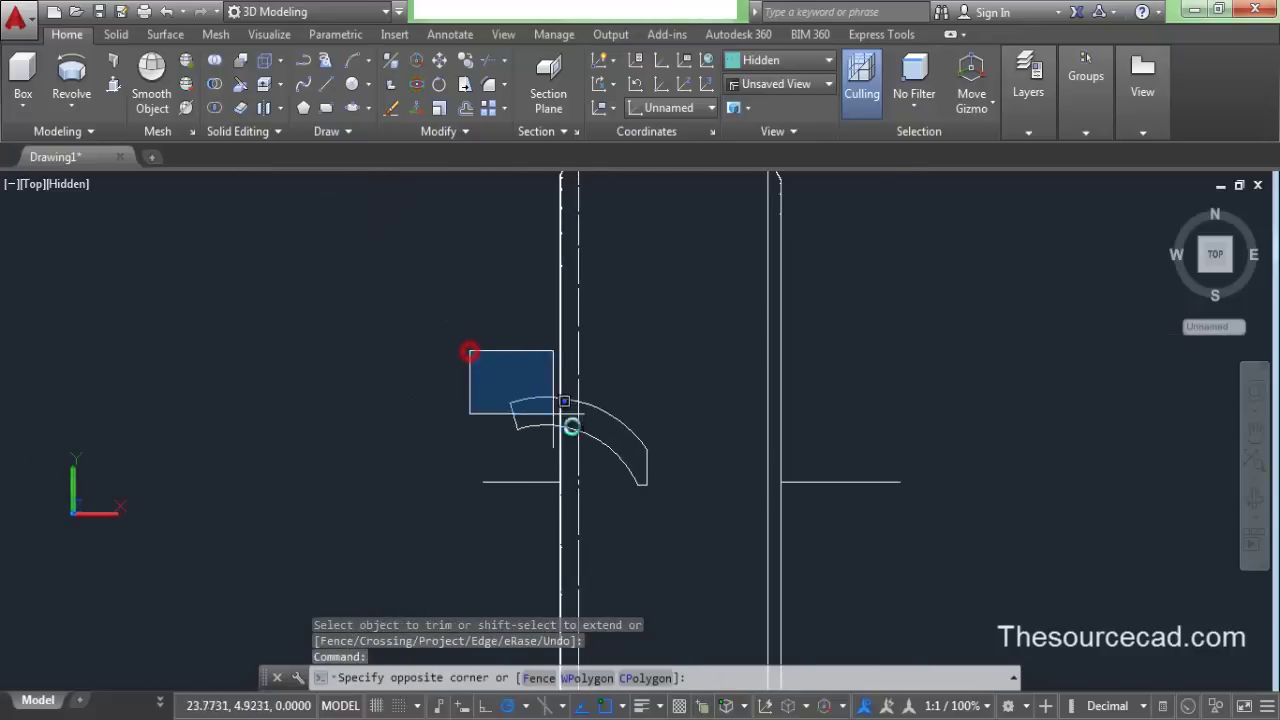
click(705, 500)
text(j)
key(Return)
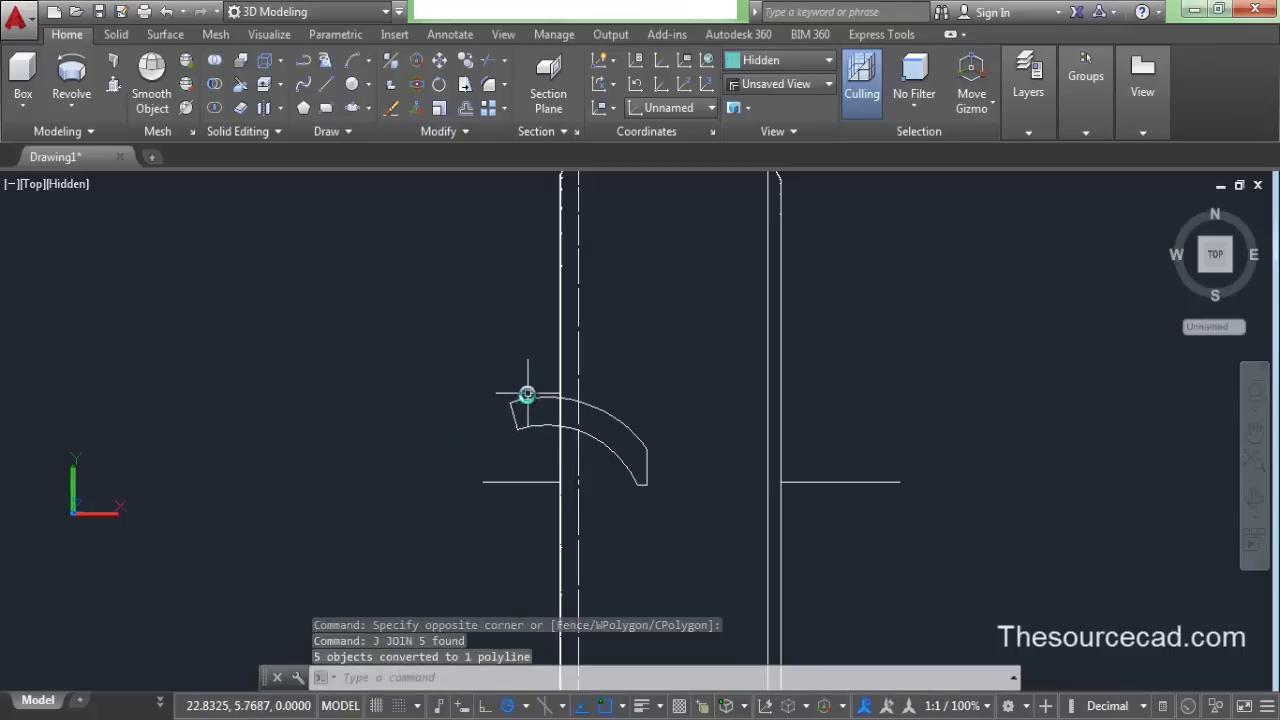
scroll(527, 402, down, 2)
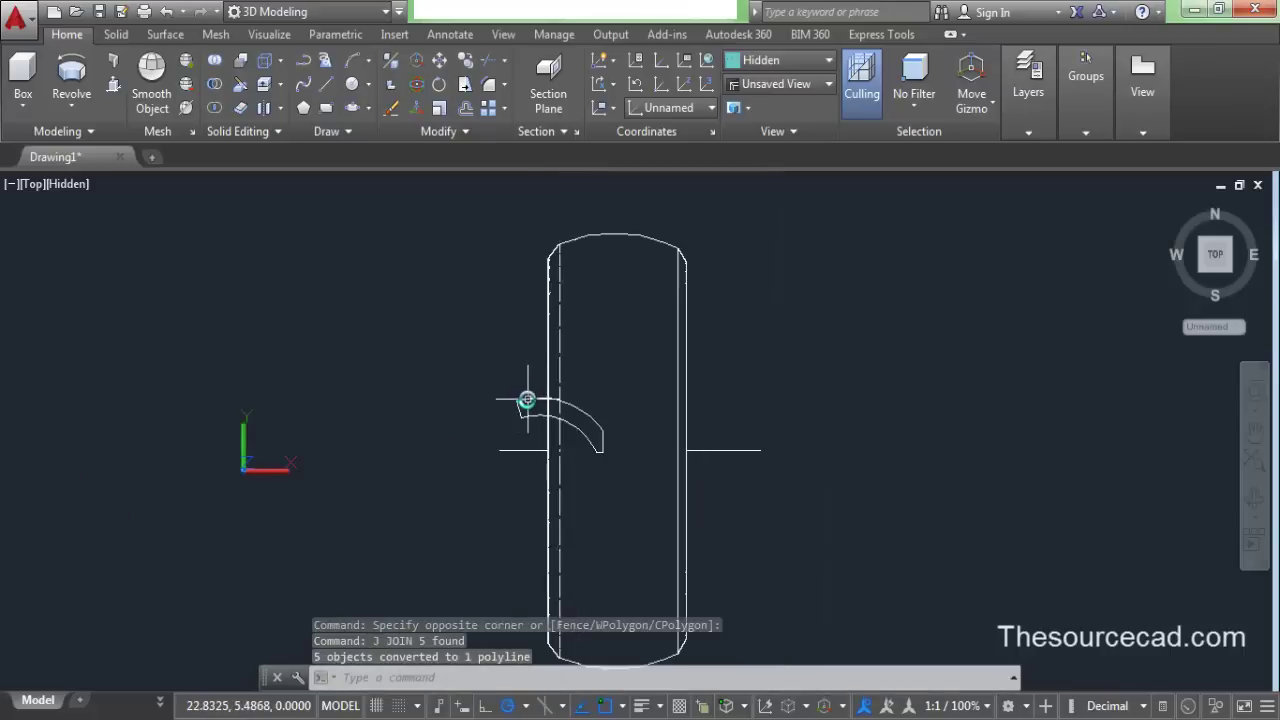
Step: Mirror the joined profile about a vertical line through its end, keeping the original, and save
click(491, 363)
click(608, 466)
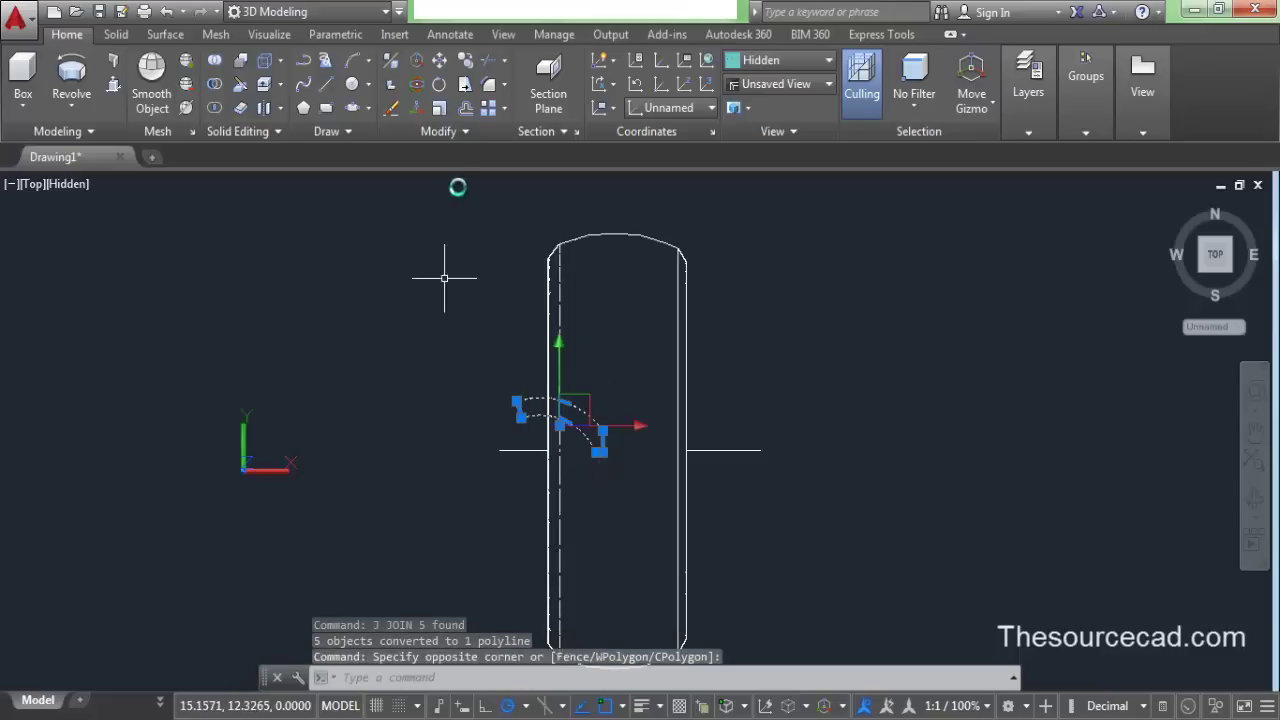
click(457, 133)
click(486, 157)
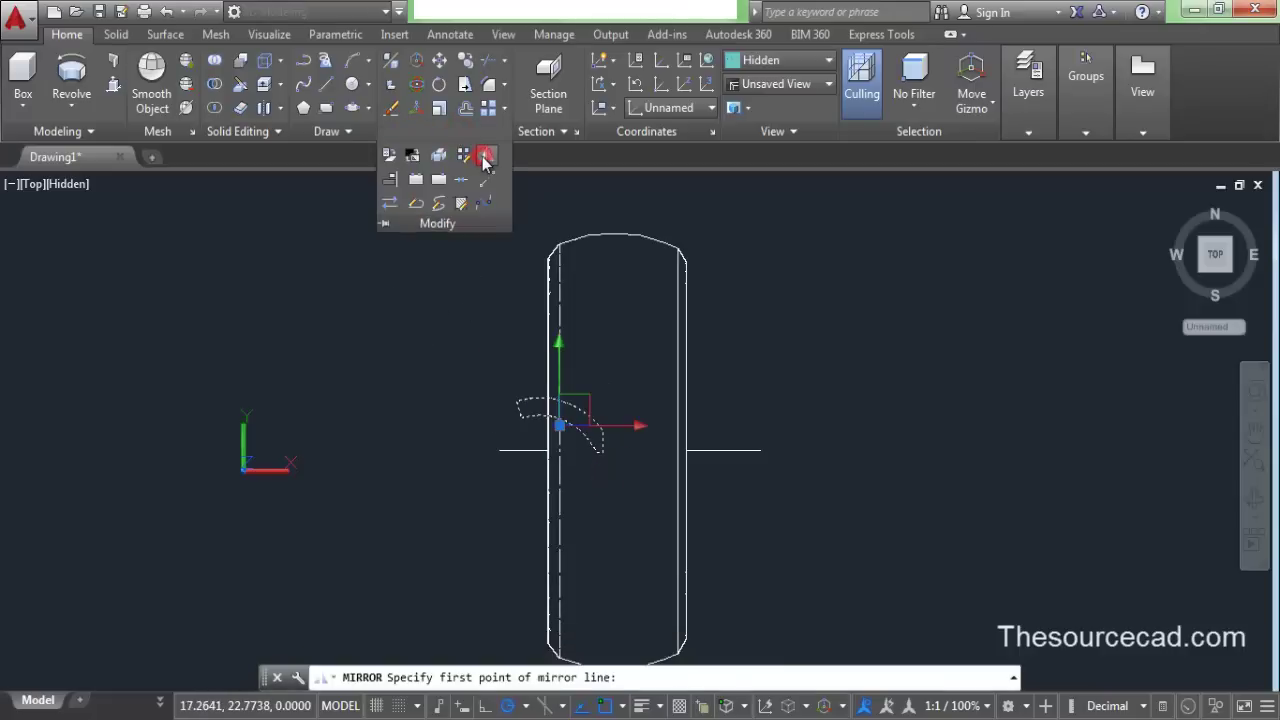
click(614, 451)
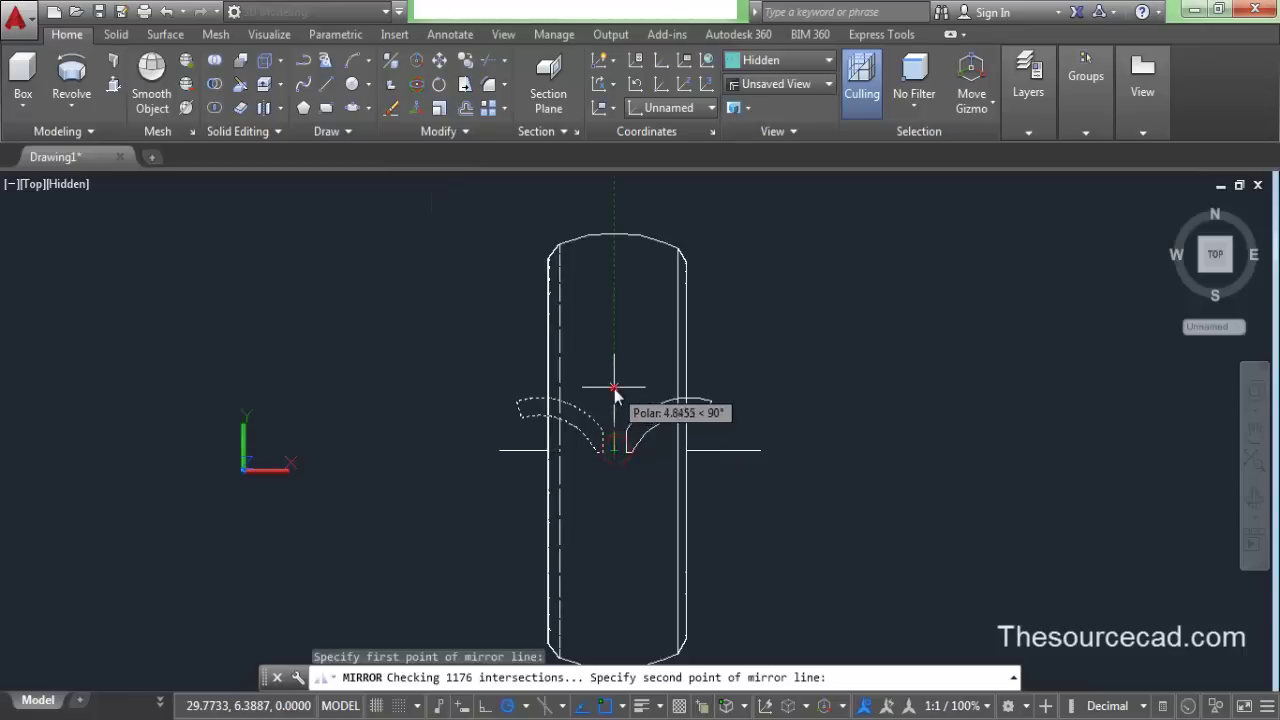
click(614, 388)
right_click(614, 393)
click(645, 403)
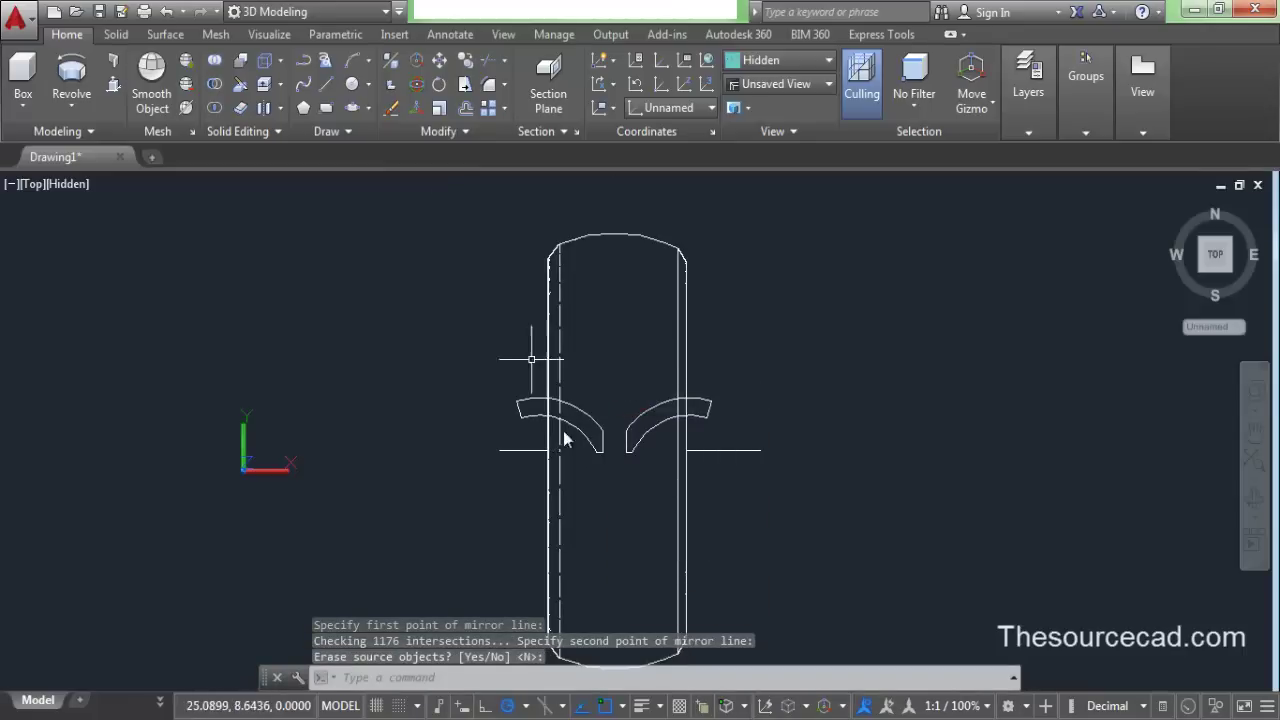
scroll(563, 437, down, 3)
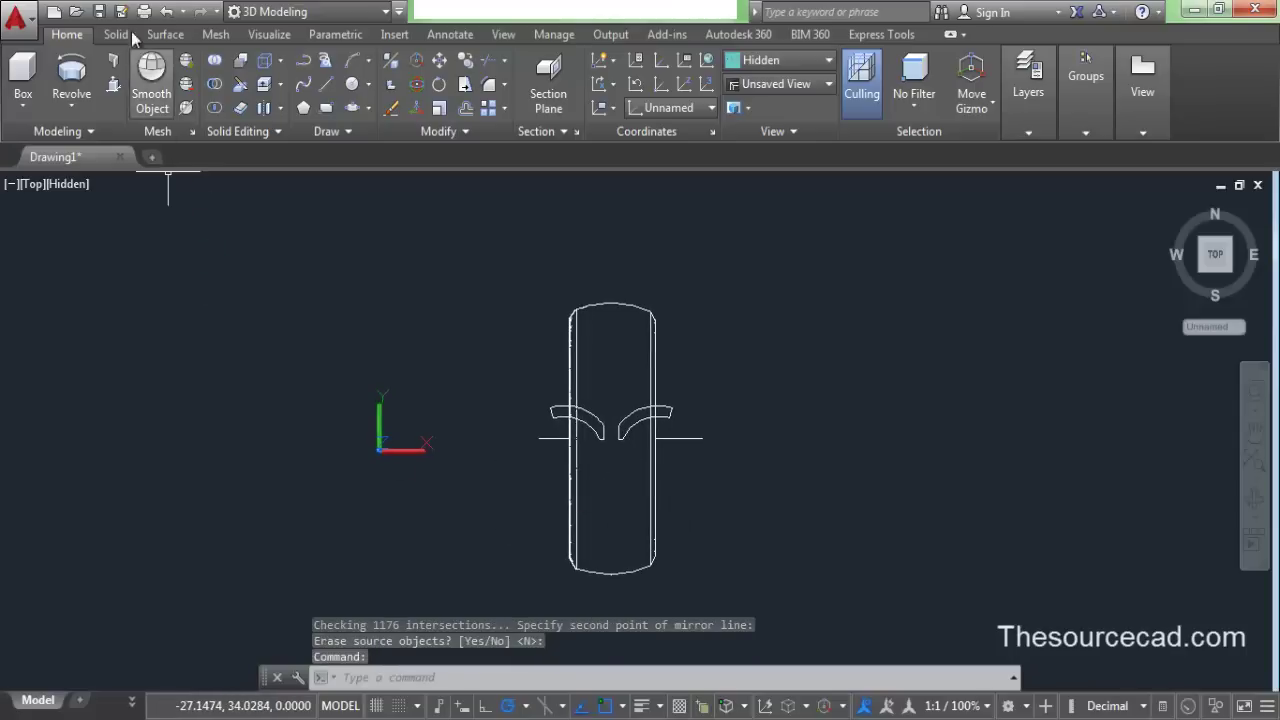
click(99, 11)
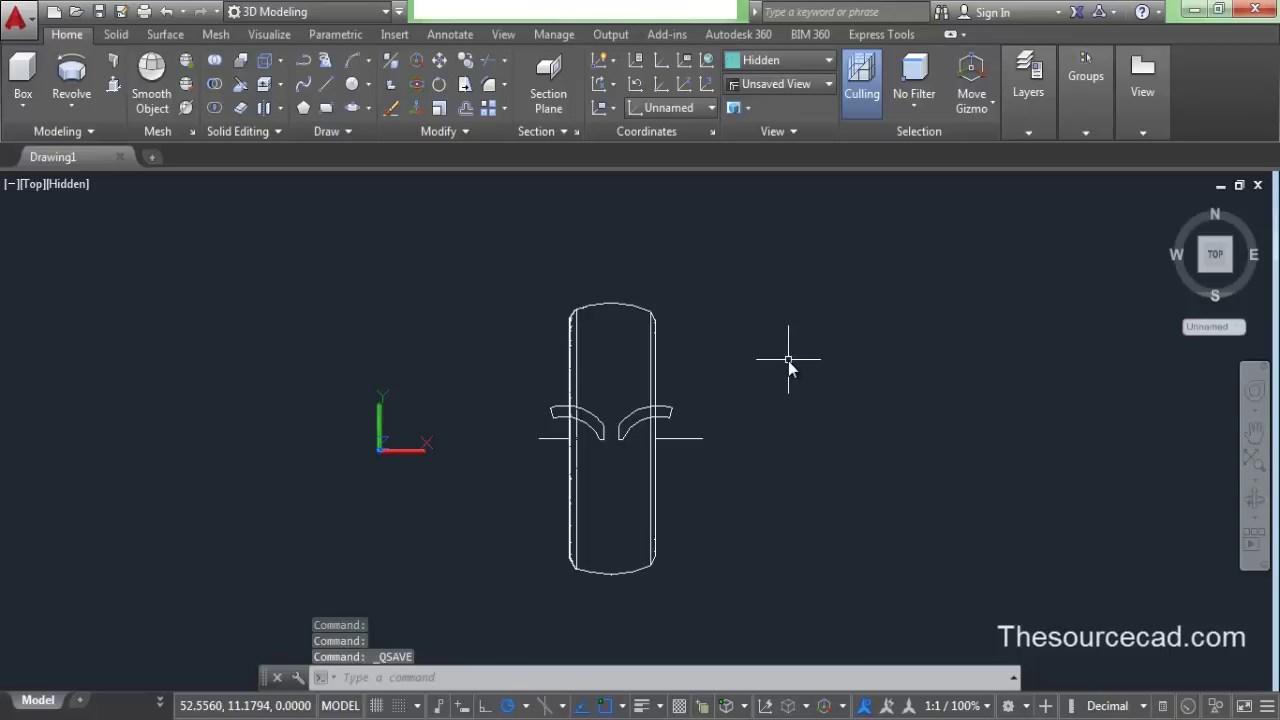
Step: From an isometric view, extrude both curved profiles into solids down through the tire ring
click(1172, 212)
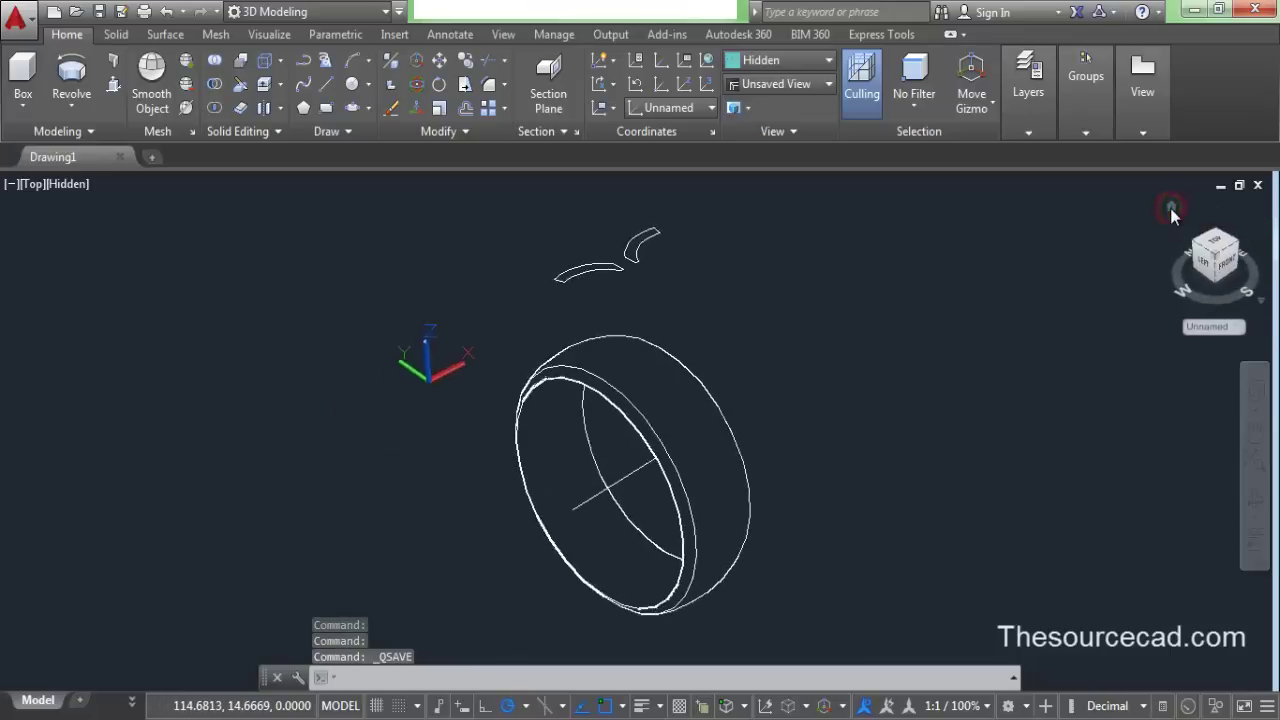
click(71, 104)
click(82, 141)
click(655, 290)
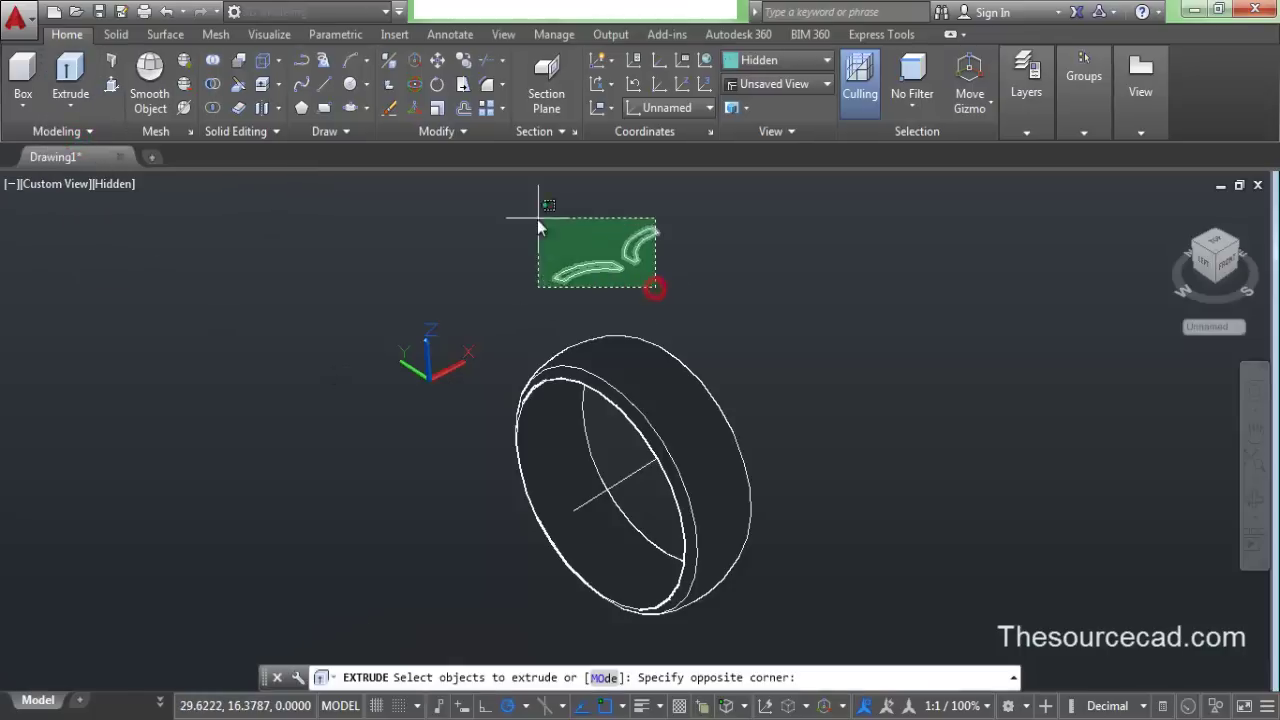
click(537, 219)
right_click(537, 219)
click(558, 227)
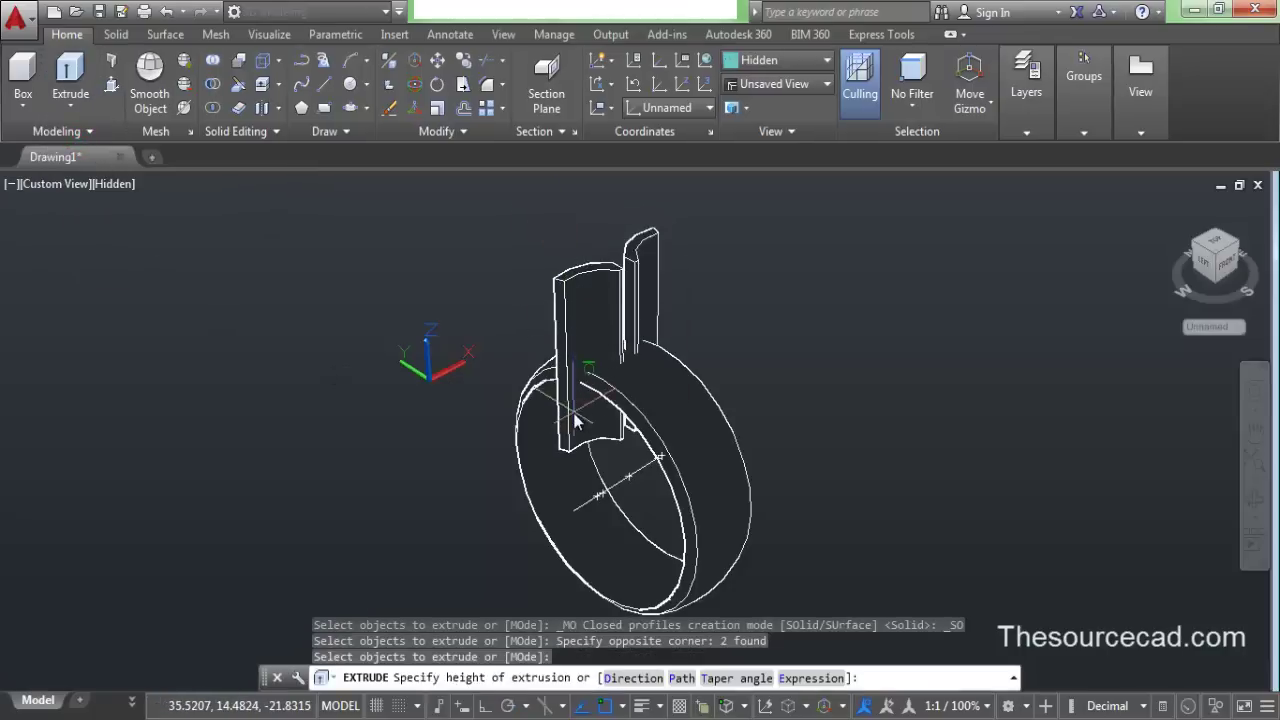
click(571, 425)
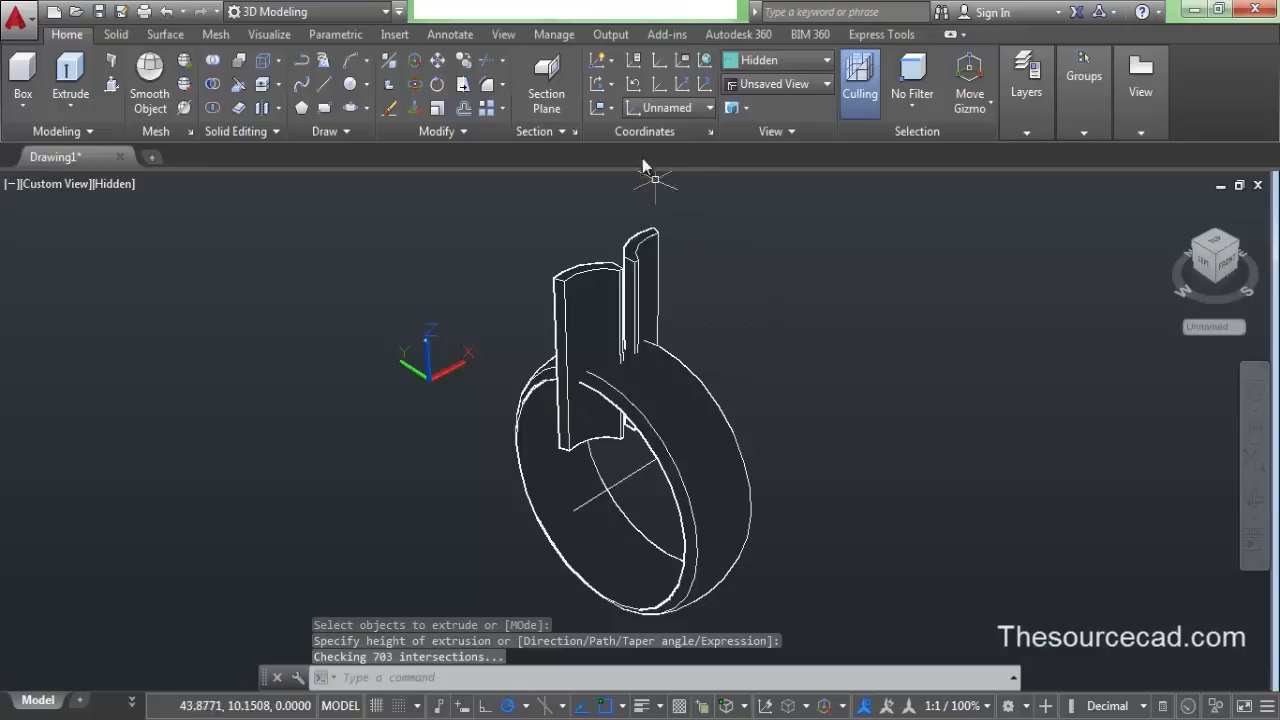
click(505, 110)
click(523, 211)
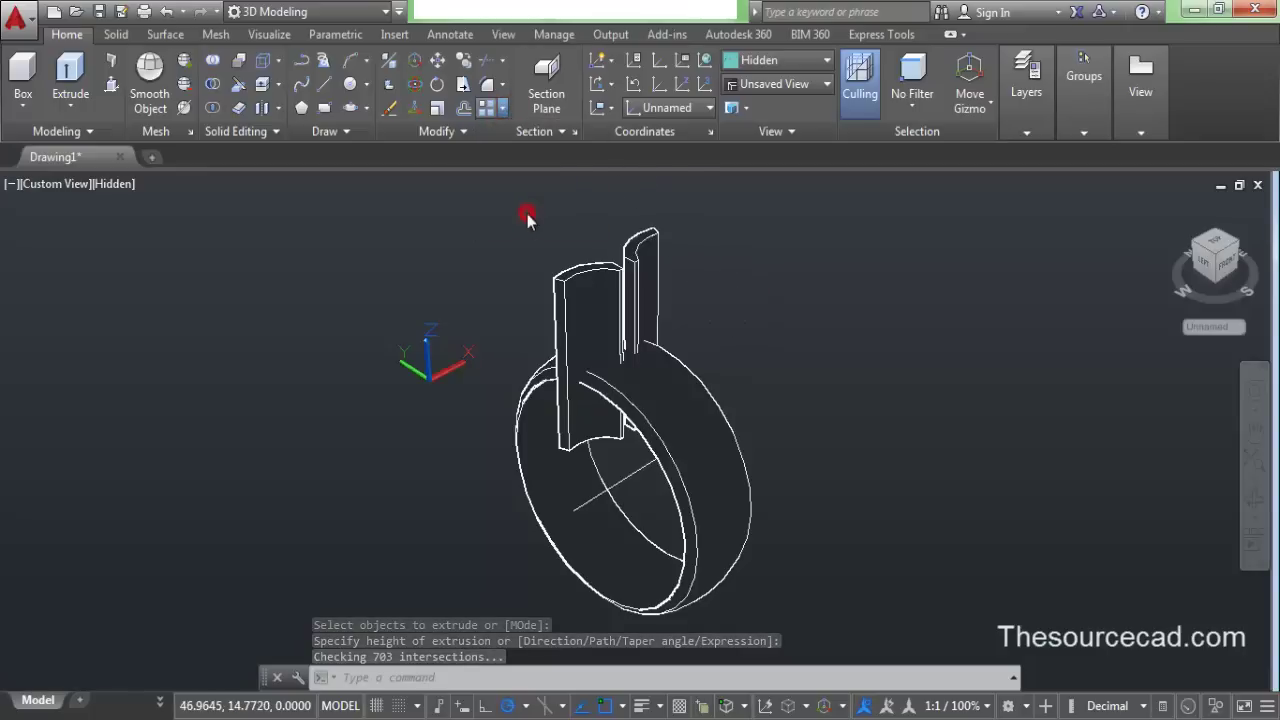
Step: Polar-array both tread solids 28 times over 360° about the tire's centre axis
click(595, 322)
click(659, 265)
key(Return)
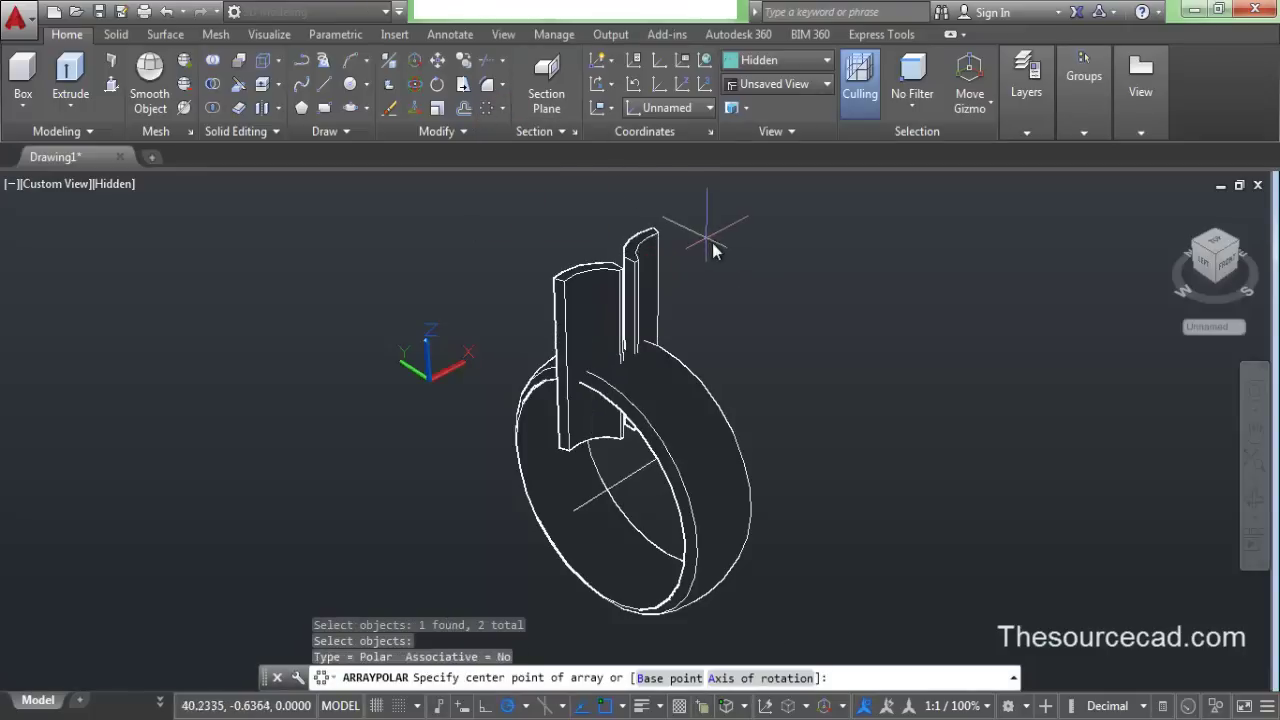
click(740, 678)
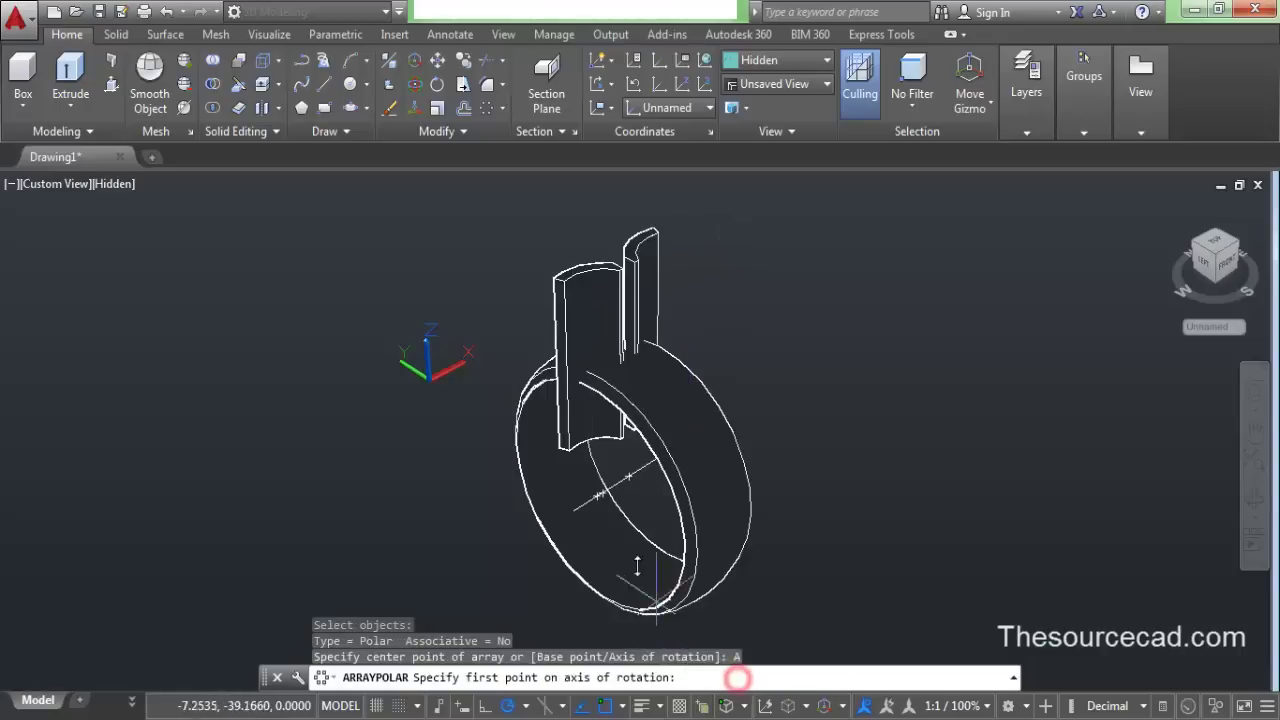
click(628, 475)
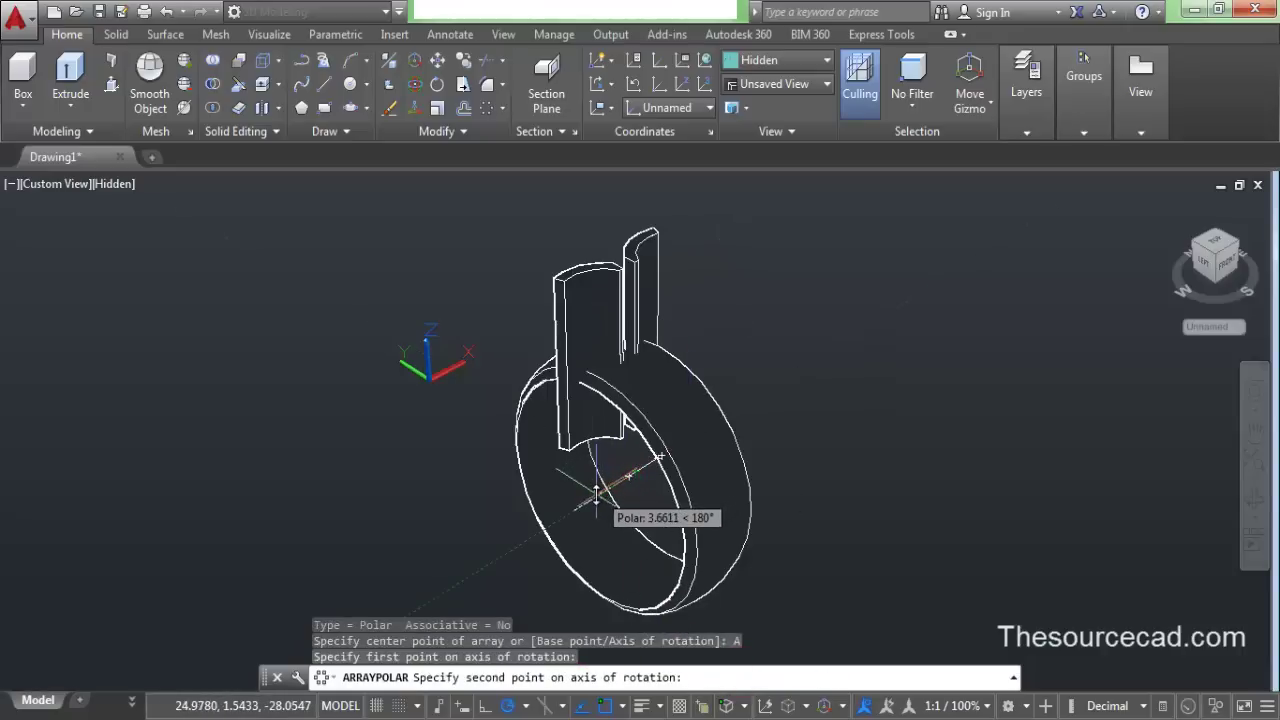
click(596, 493)
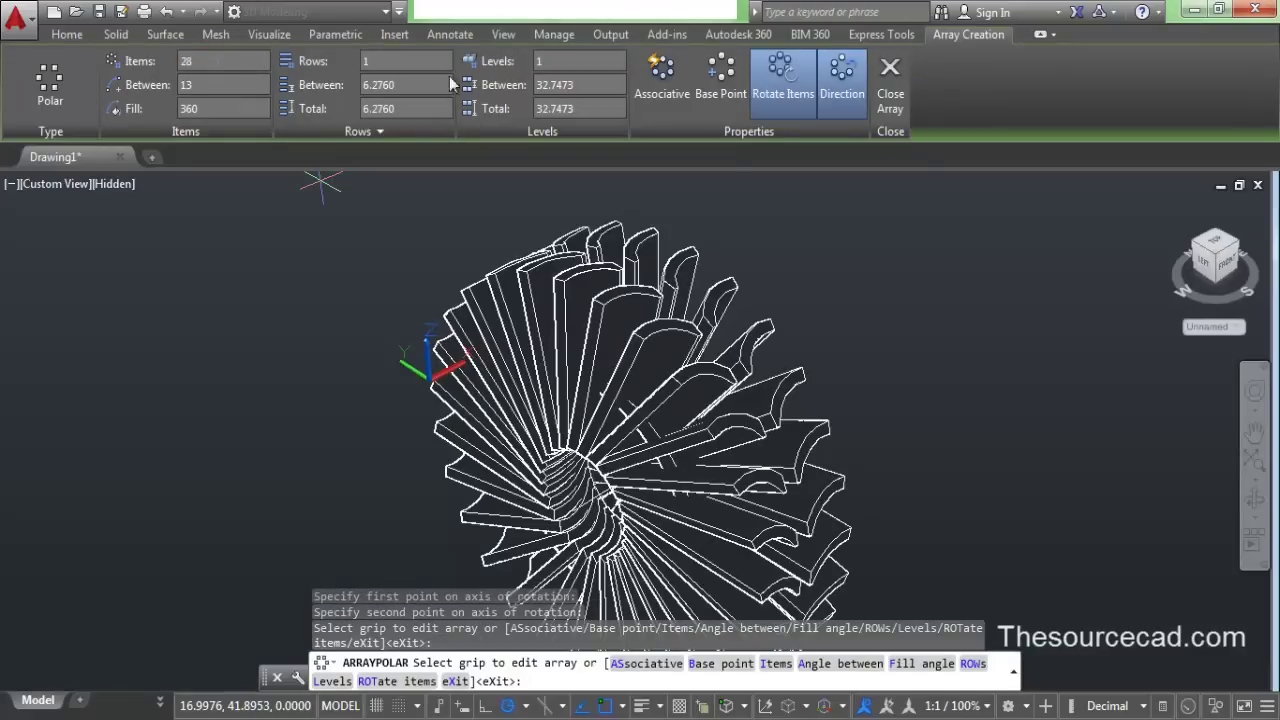
click(891, 80)
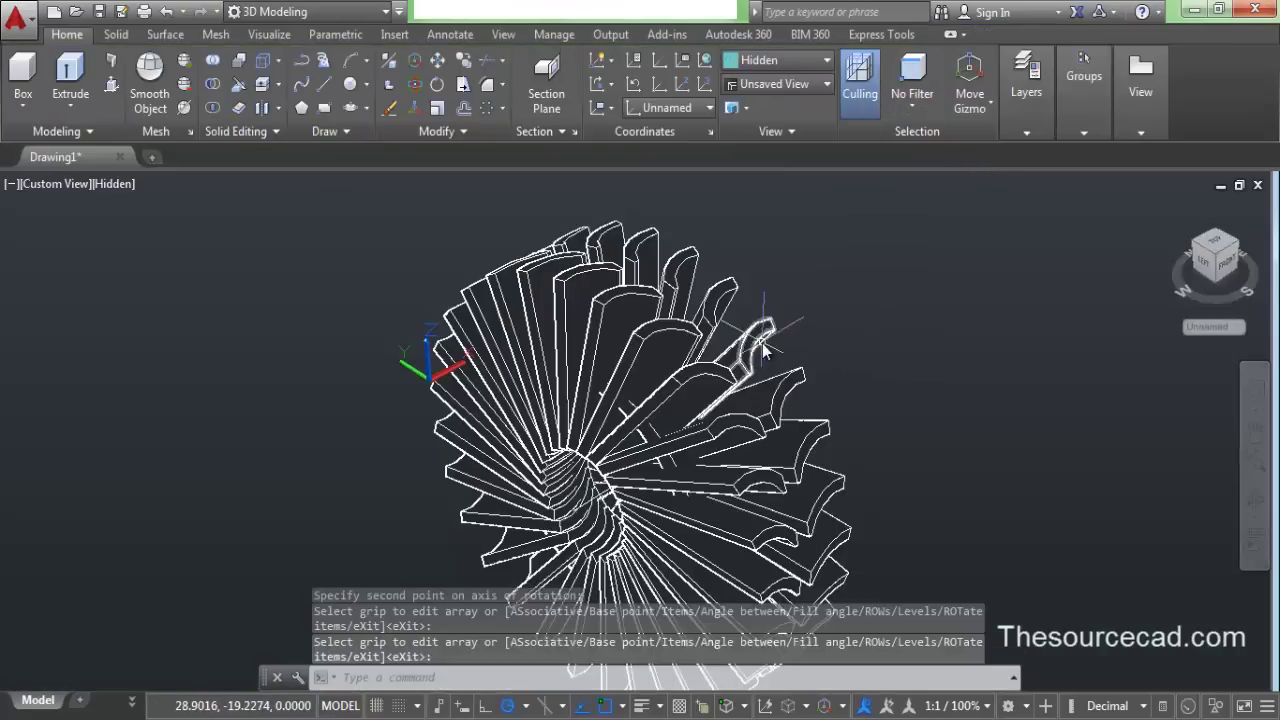
click(212, 84)
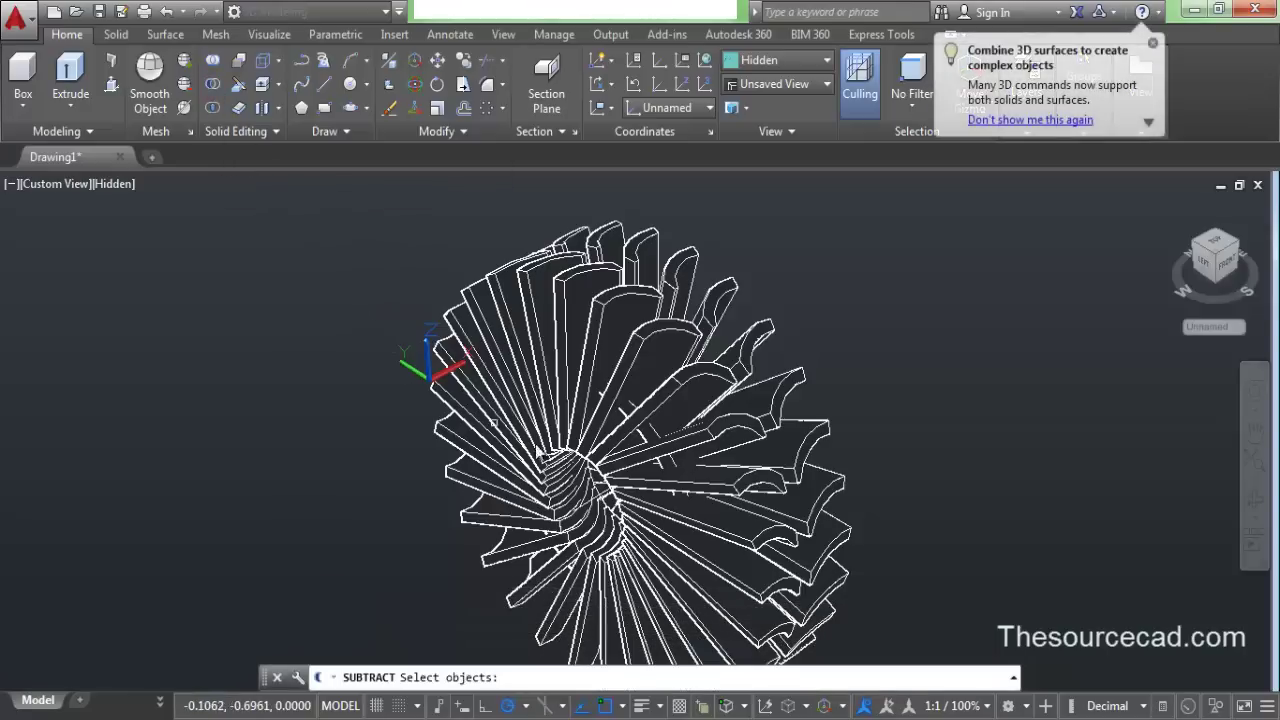
Step: Subtract the 49 arrayed tread solids from the tire with a window selection
click(659, 440)
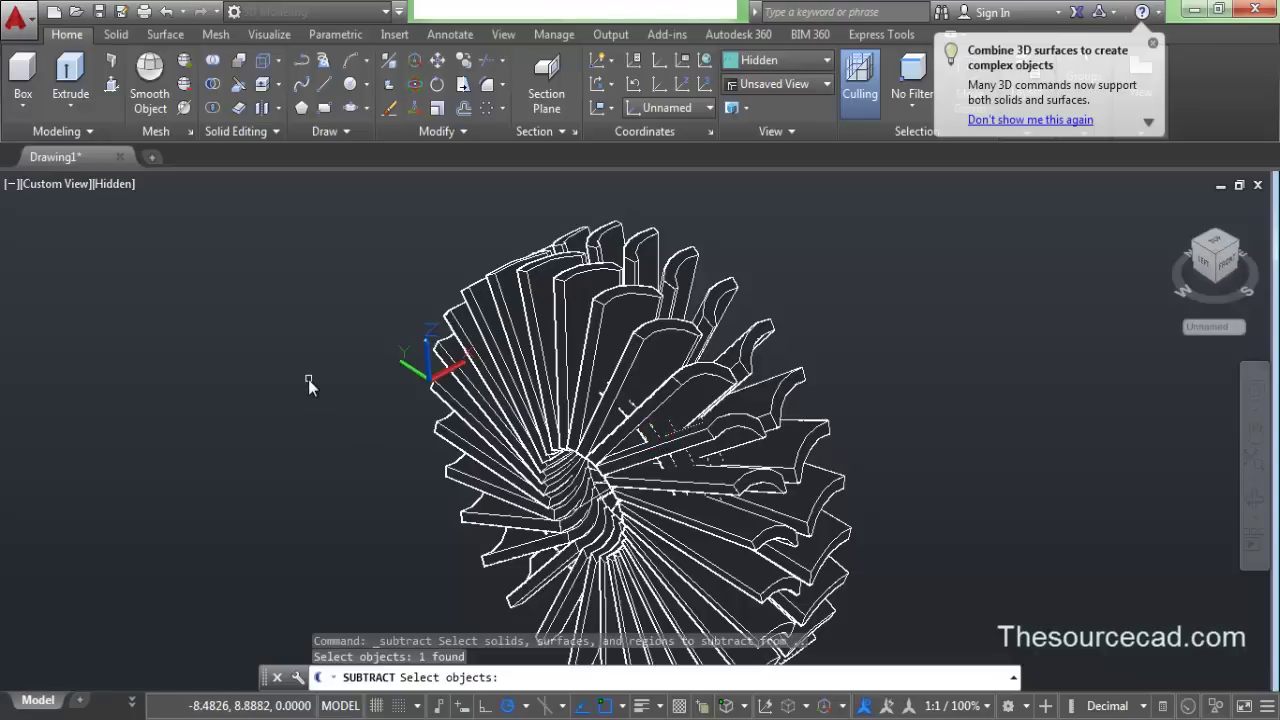
key(Return)
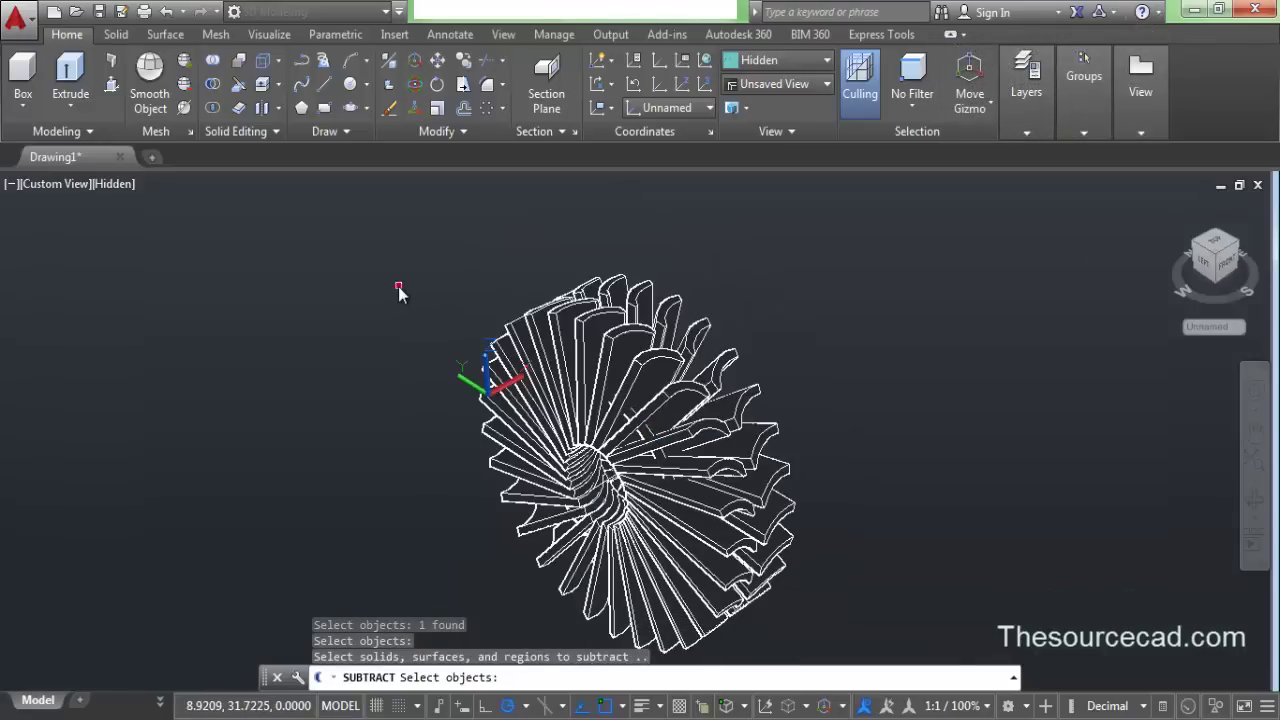
click(398, 286)
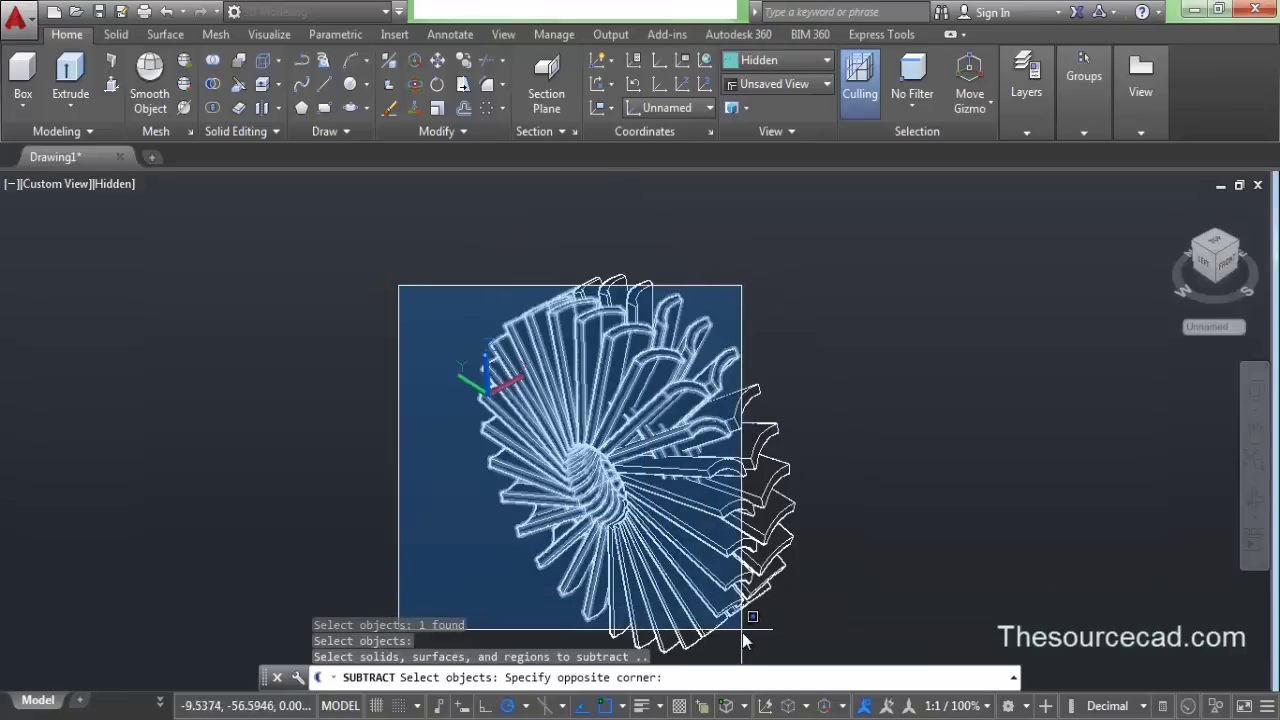
middle_drag(740, 617, 739, 541)
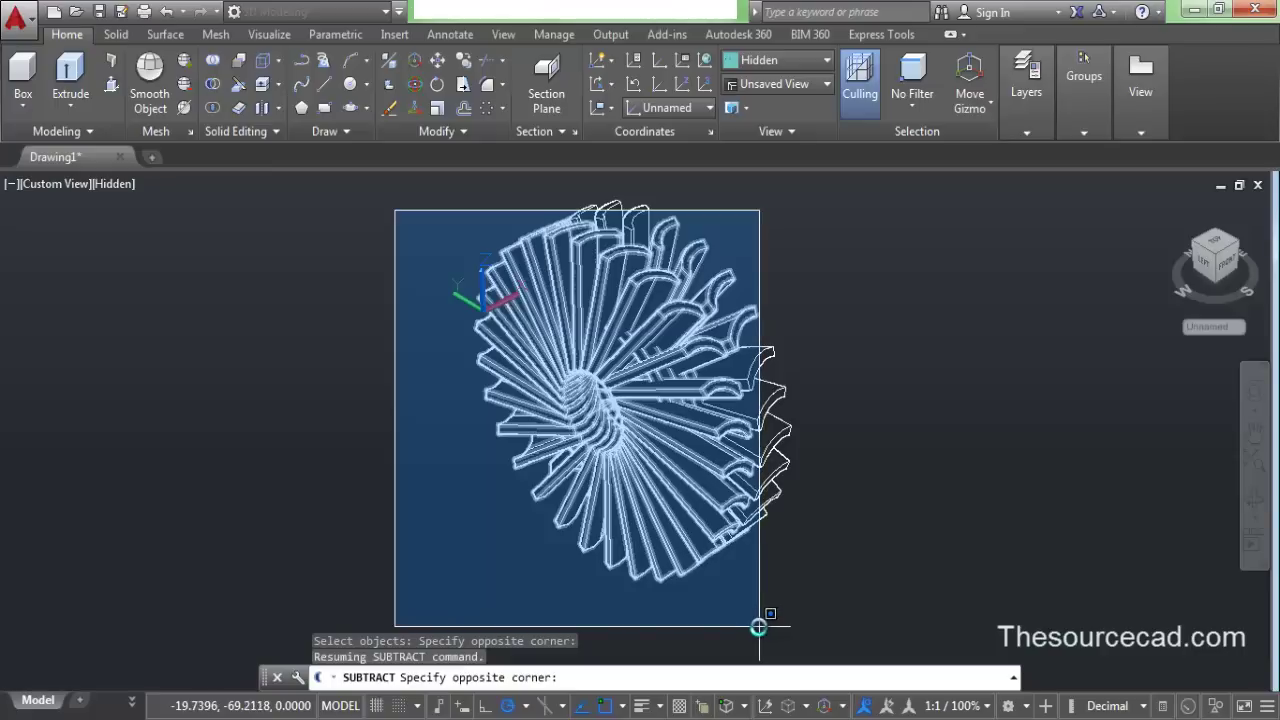
click(758, 627)
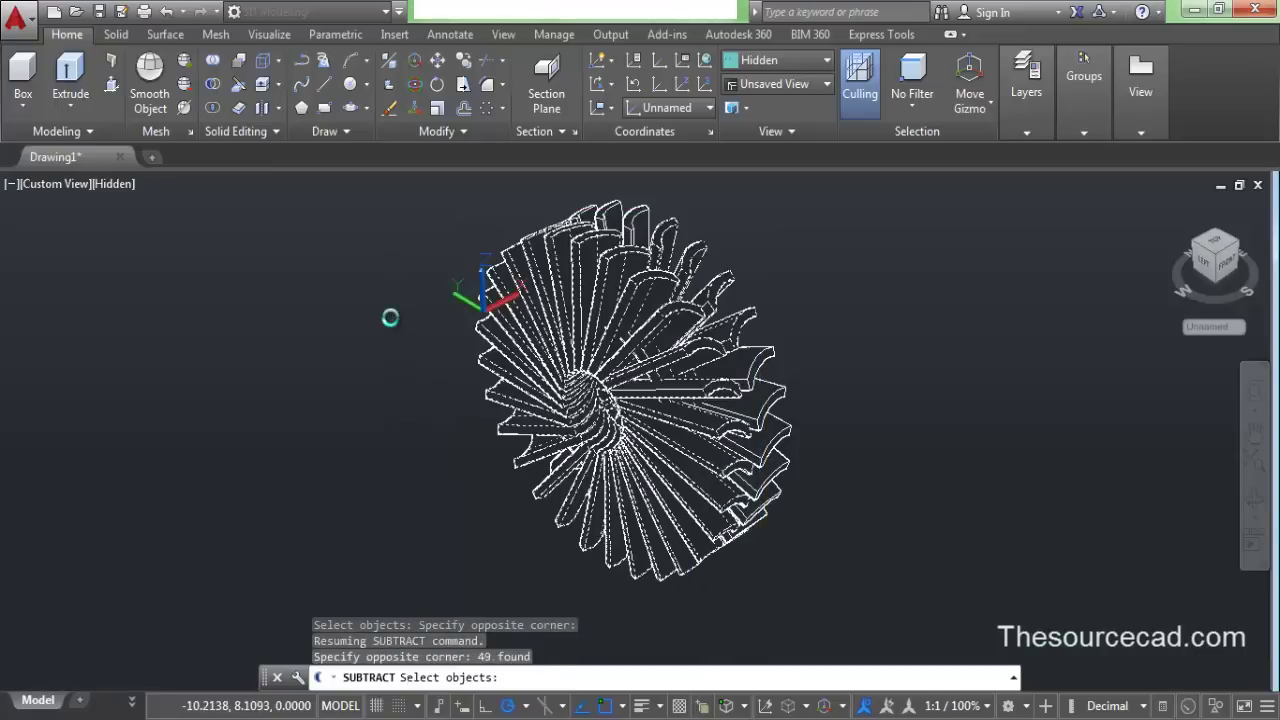
key(Return)
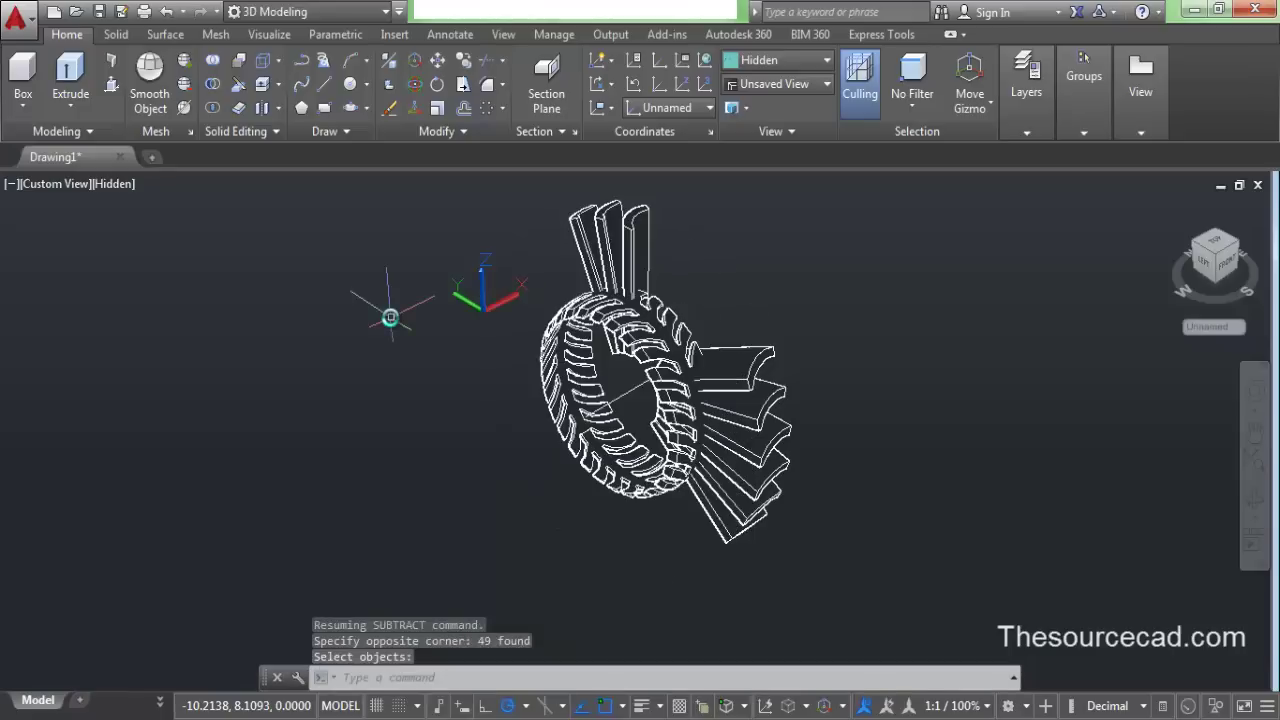
Step: Subtract all ten fins from the tire to carve the chevron tread grooves
middle_drag(491, 383, 443, 443)
key(Return)
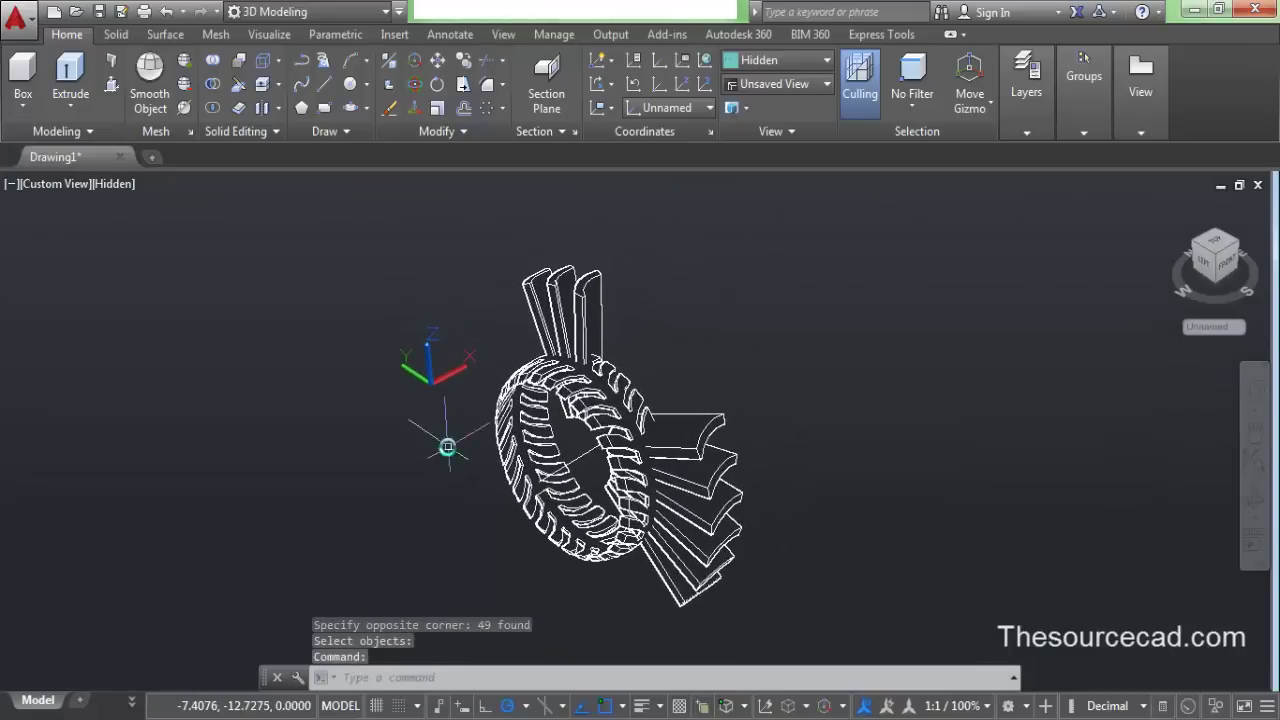
click(213, 86)
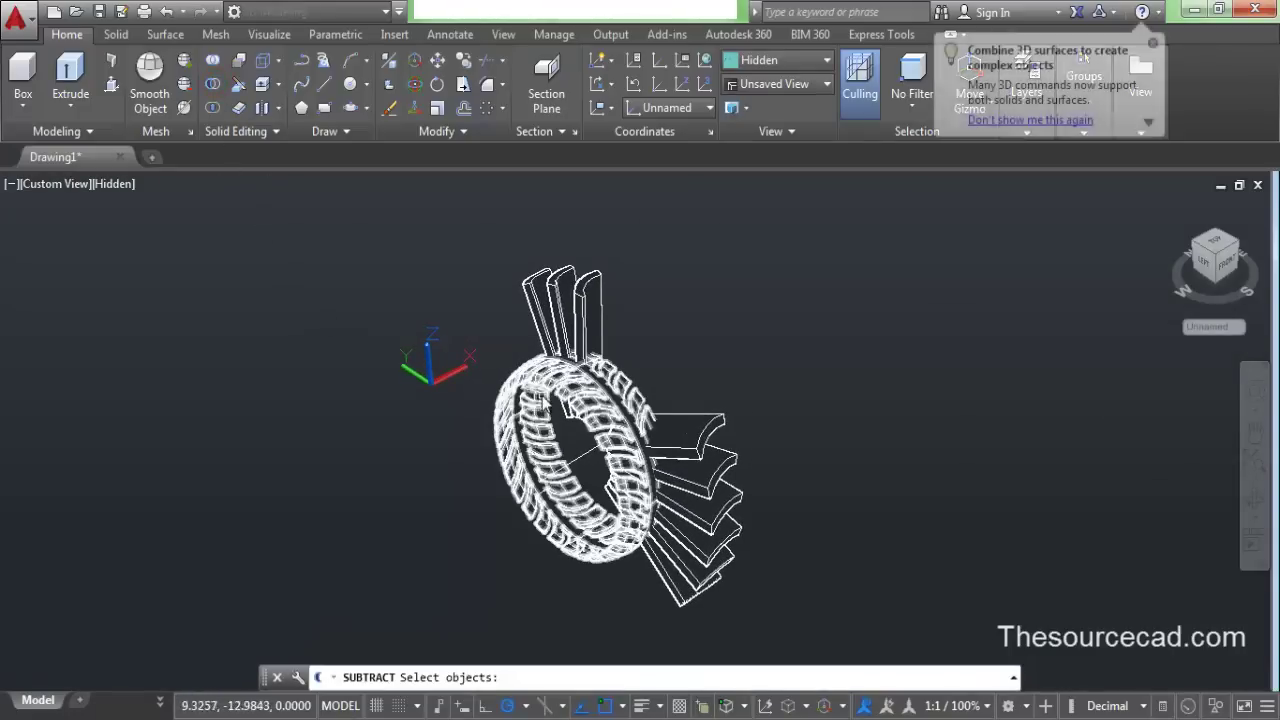
click(537, 380)
key(Return)
click(503, 247)
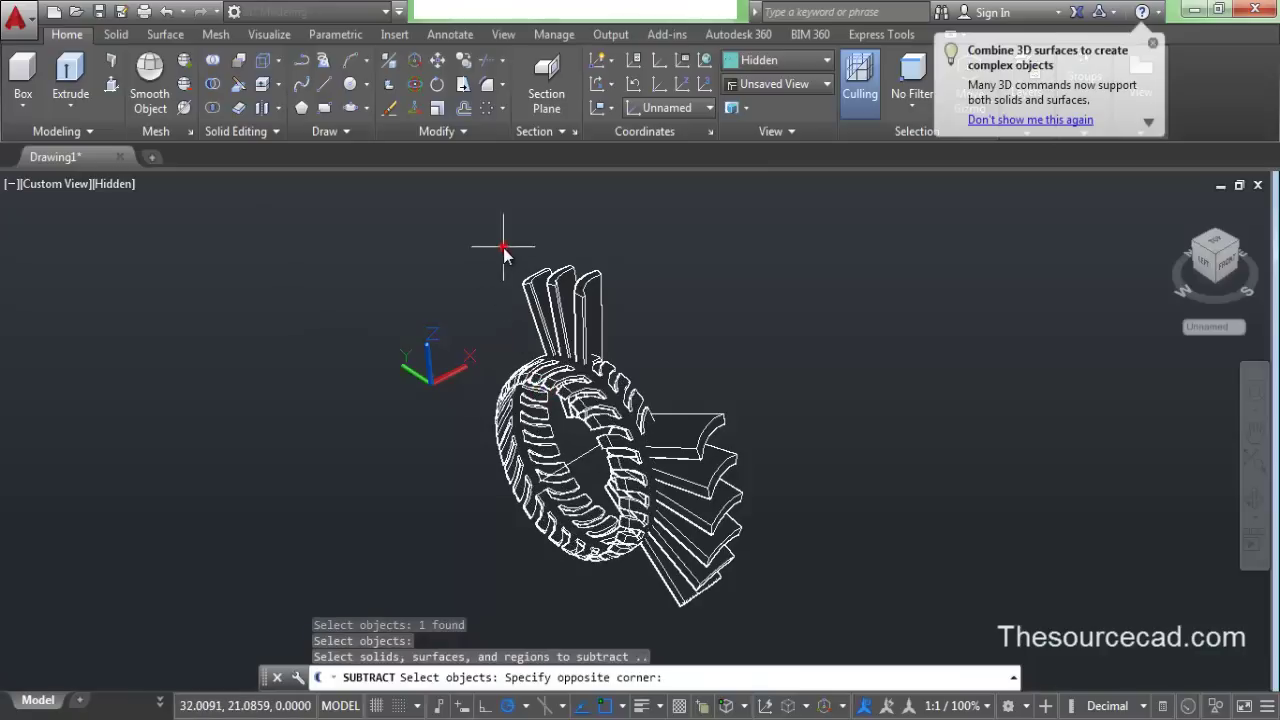
click(758, 611)
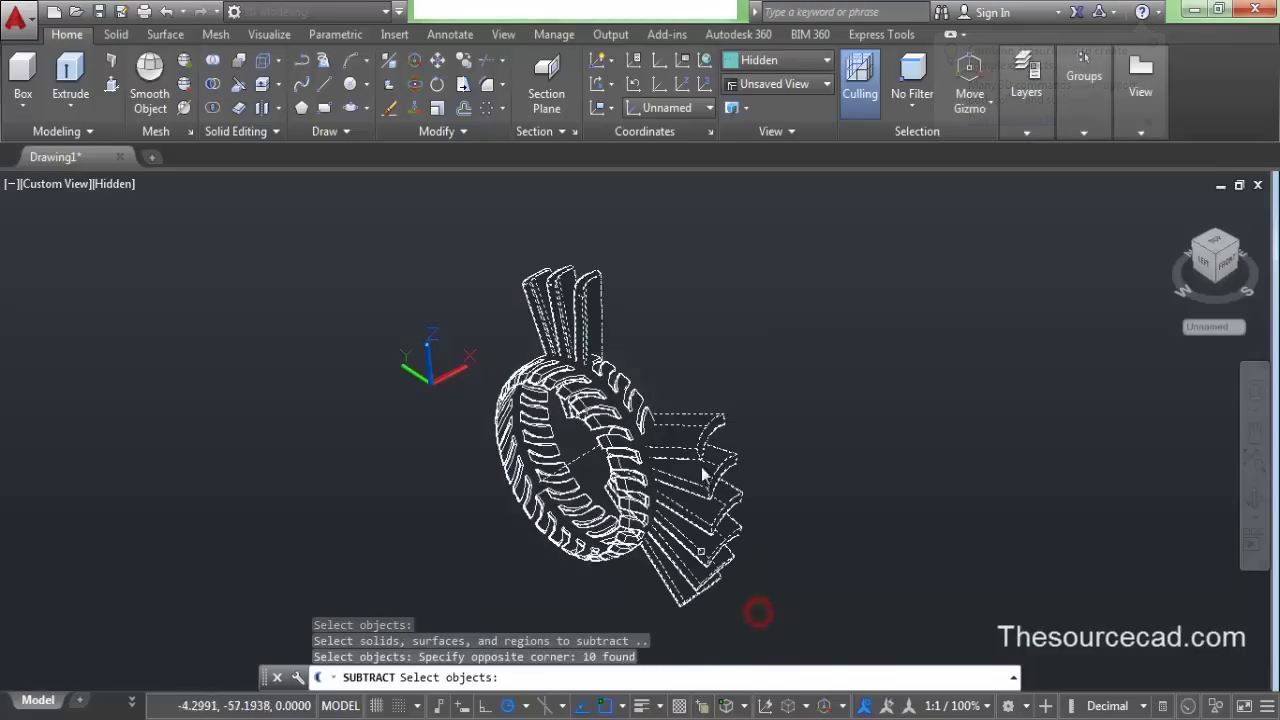
key(Return)
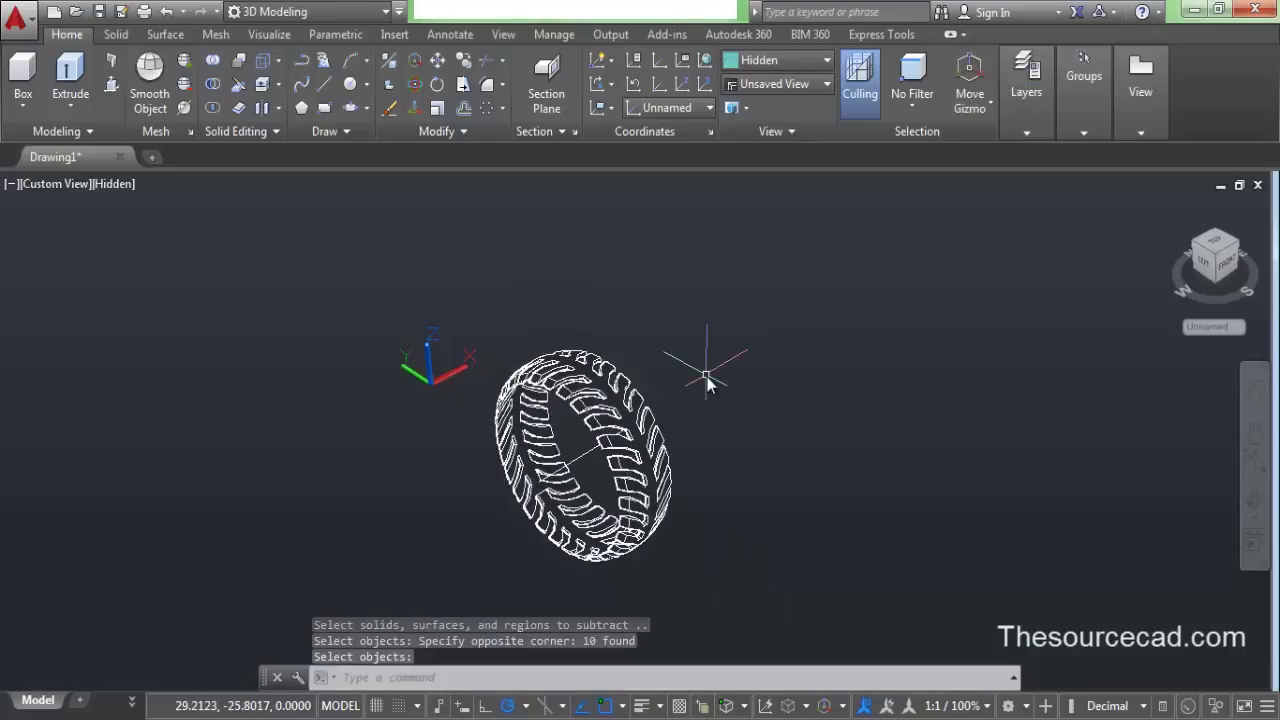
click(1254, 500)
Step: Orbit the tire to inspect the carved tread from another angle
drag(480, 317, 595, 365)
right_click(668, 264)
click(710, 276)
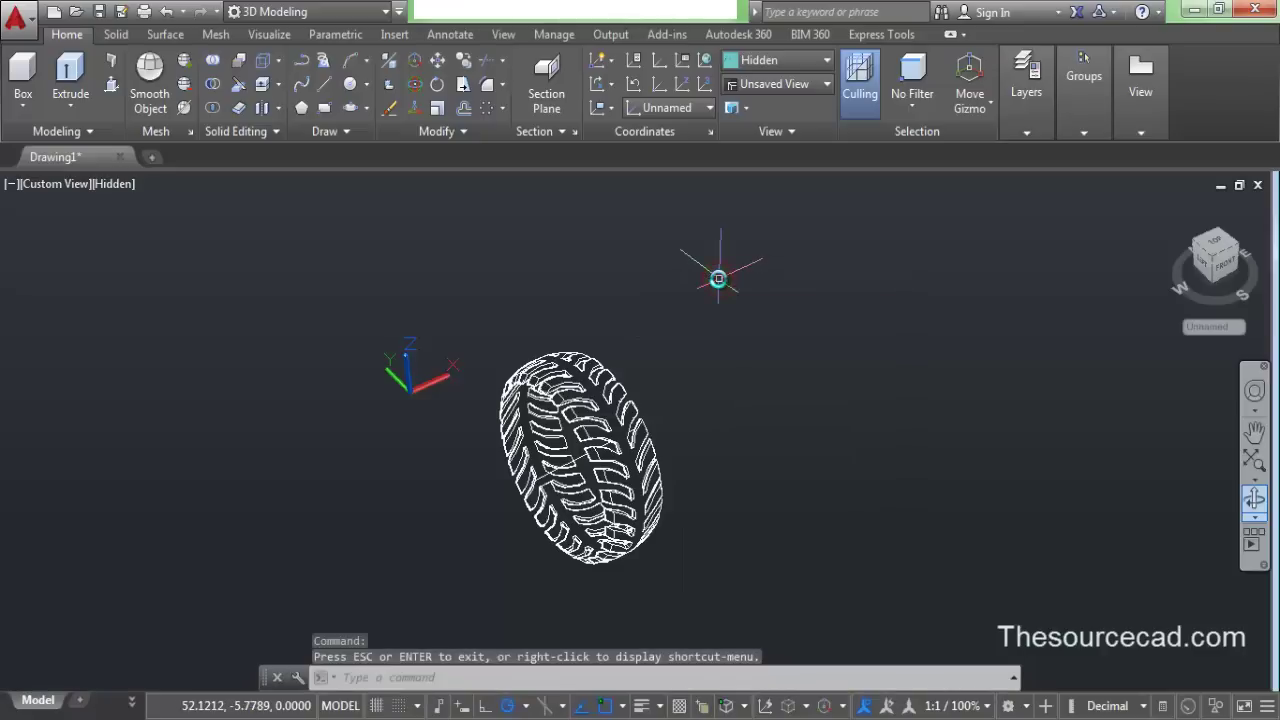
Step: View the tire from directly above in parallel projection
click(1218, 249)
right_click(1222, 255)
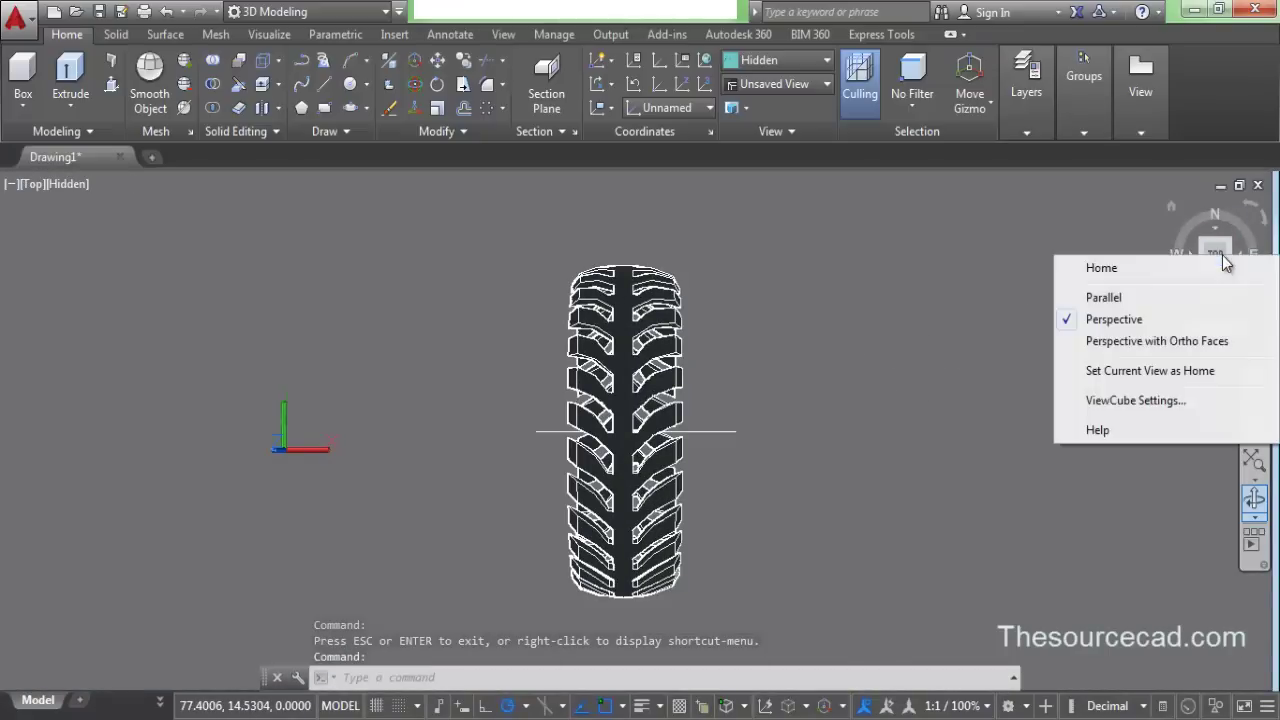
click(1104, 298)
scroll(772, 347, down, 3)
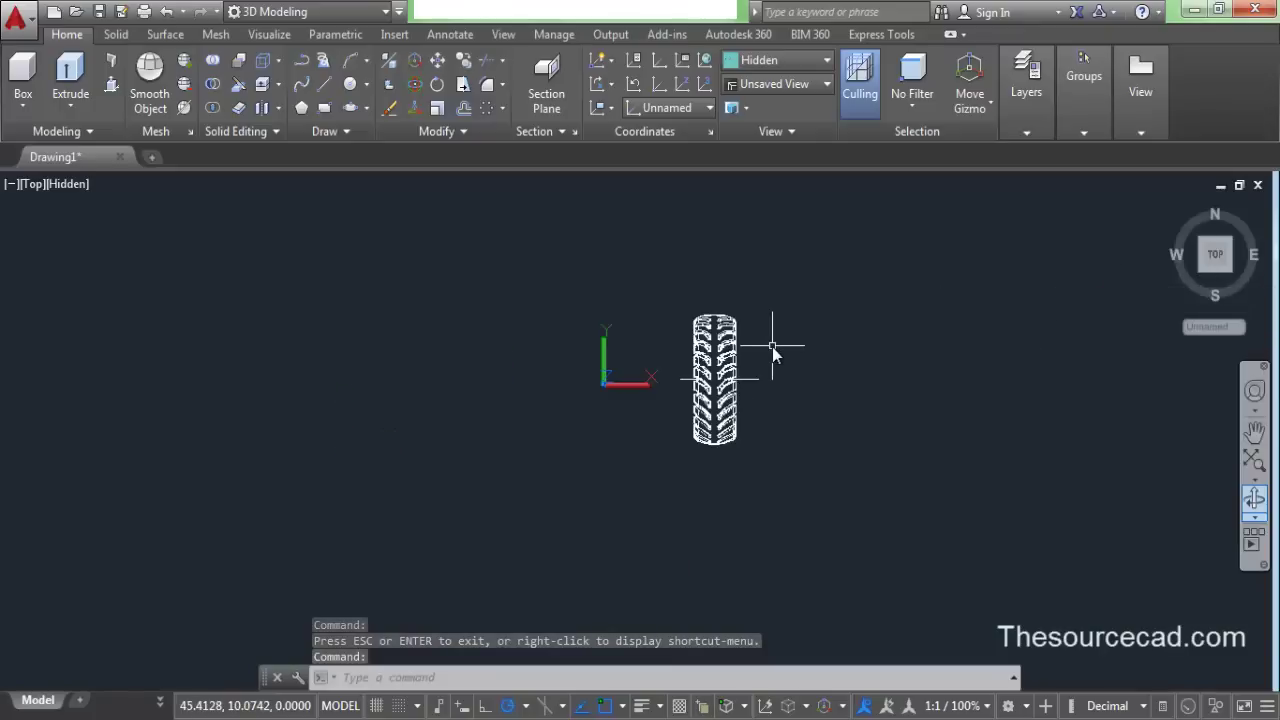
scroll(748, 370, up, 3)
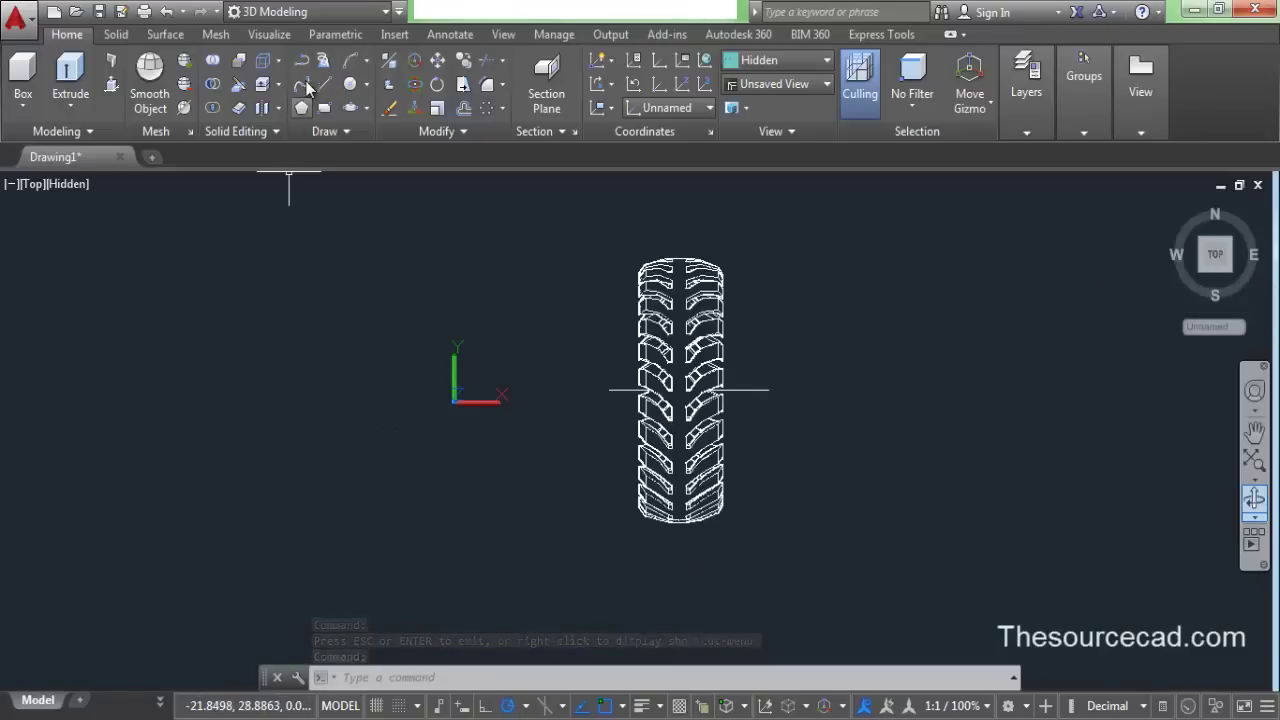
click(324, 107)
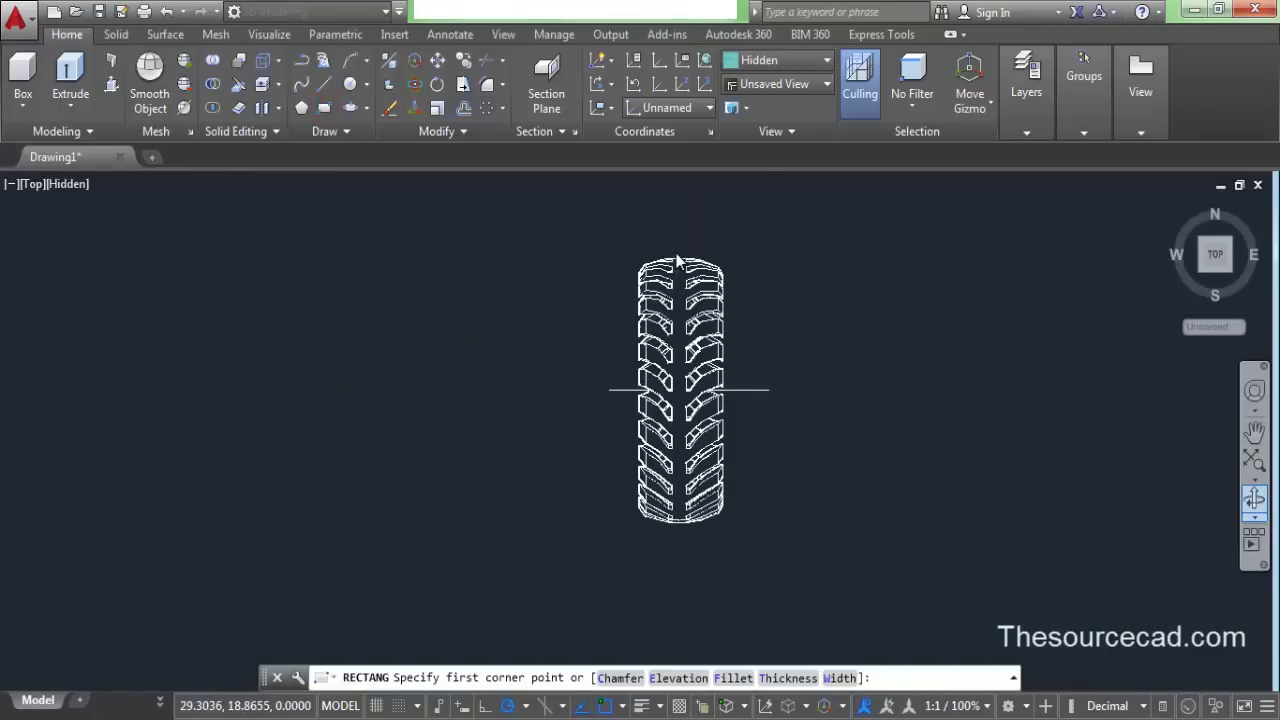
scroll(677, 260, up, 5)
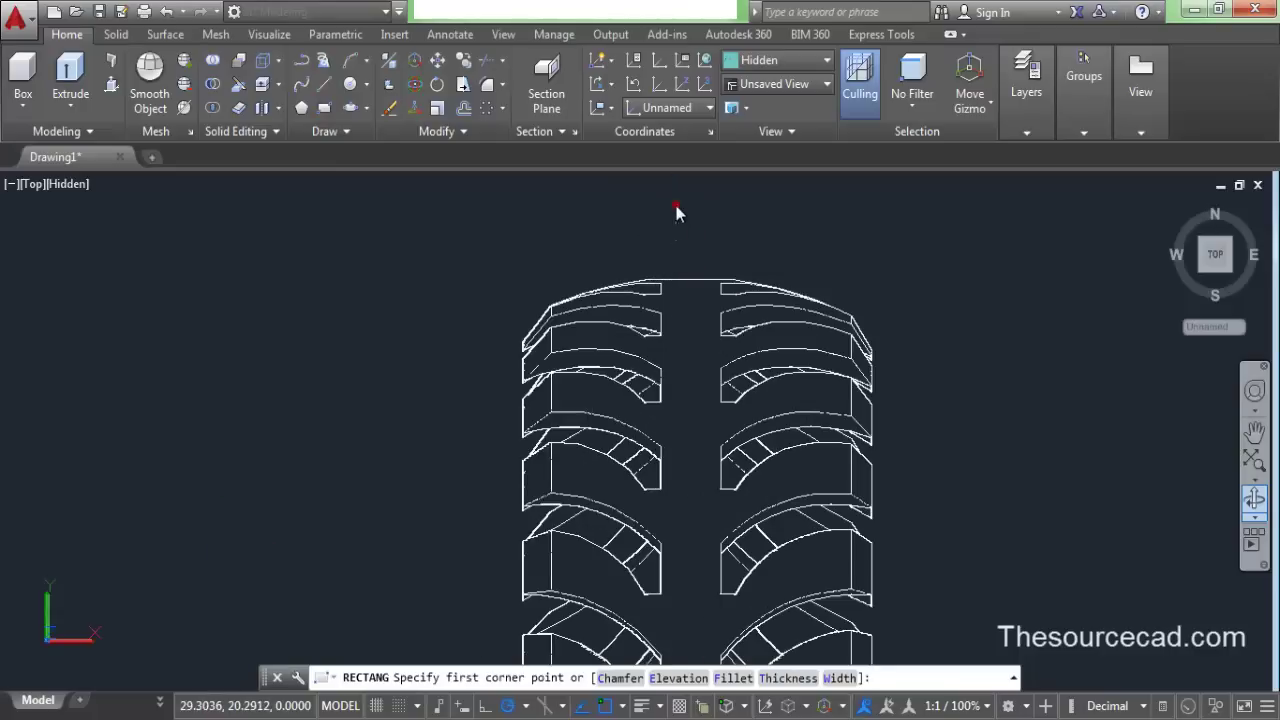
Step: Draw a thin rectangle from above the tire to below it, down its centre
click(676, 207)
scroll(708, 430, down, 6)
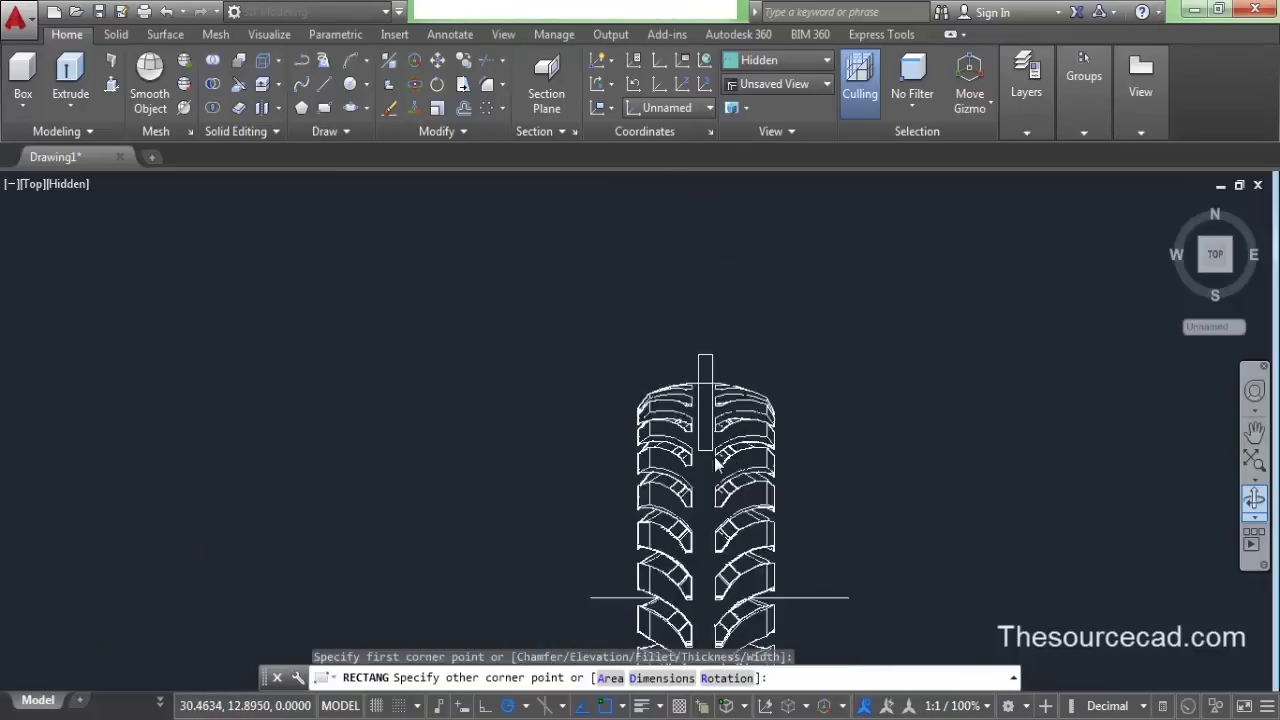
scroll(677, 383, up, 6)
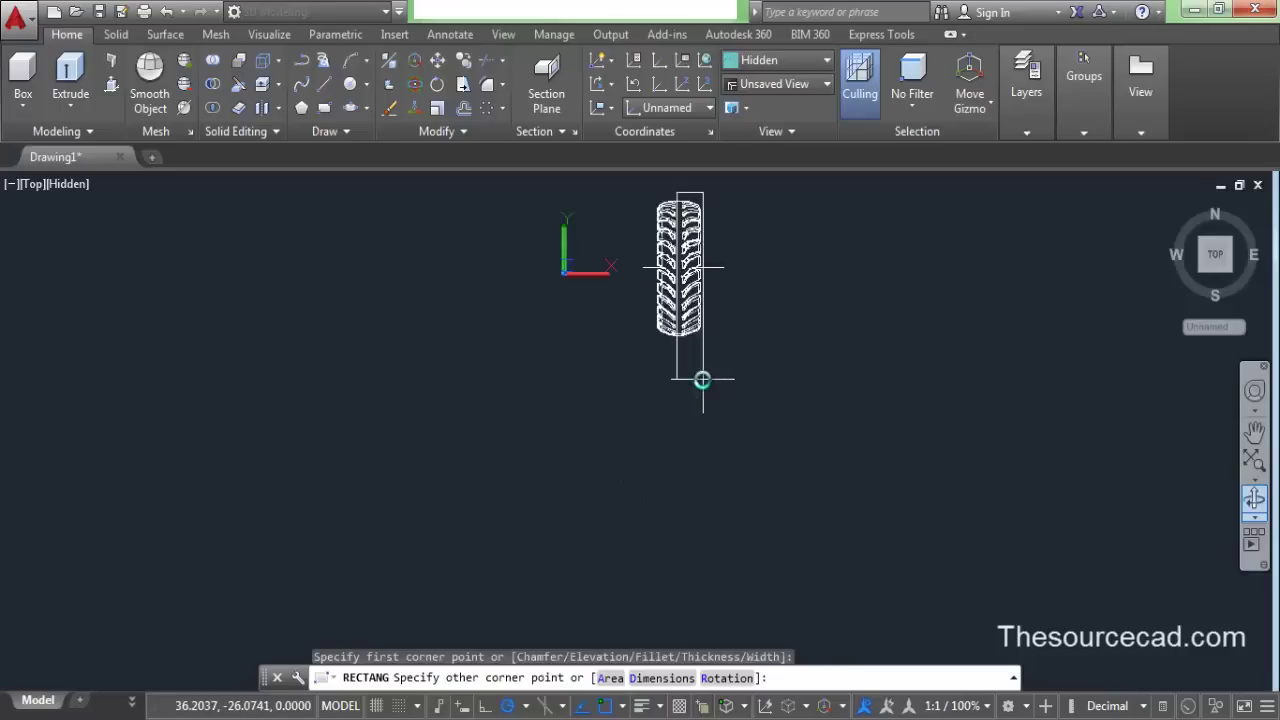
middle_drag(637, 292, 680, 500)
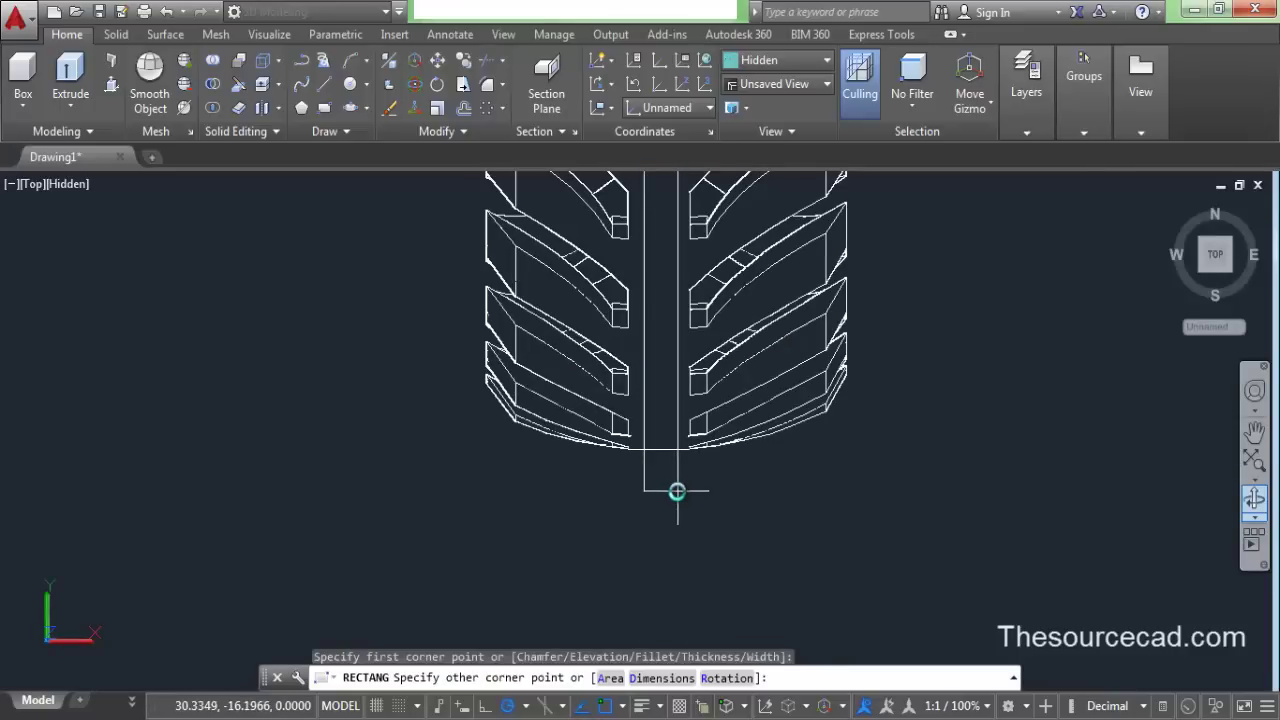
click(677, 507)
Step: Recentre the tire and return to the oblique 3D home view
scroll(890, 396, down, 3)
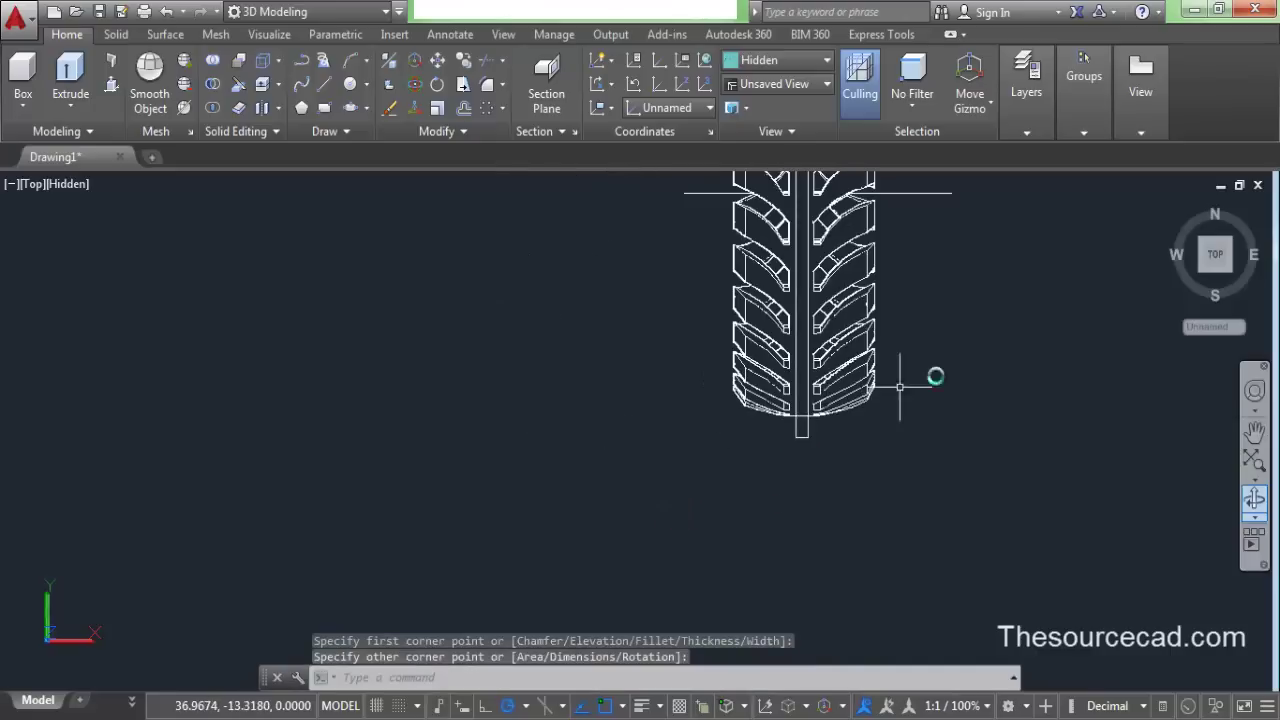
middle_drag(931, 337, 849, 484)
scroll(840, 400, down, 3)
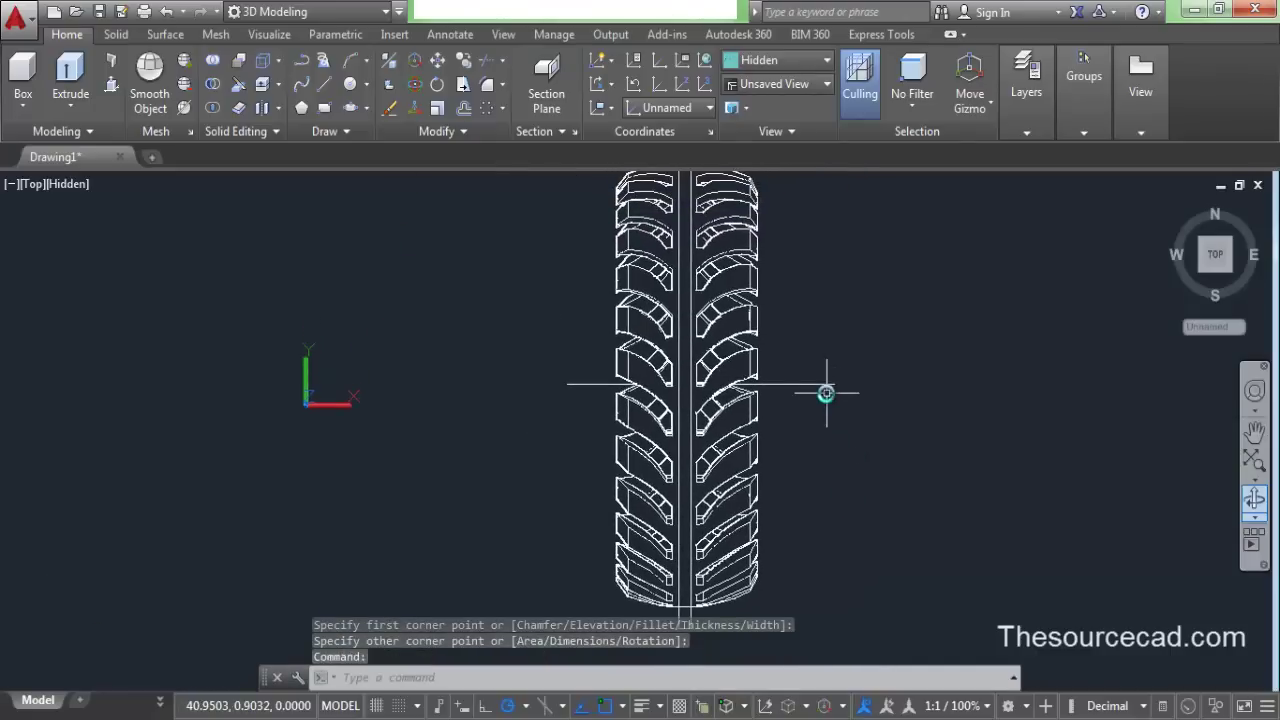
middle_drag(849, 366, 786, 354)
click(1171, 207)
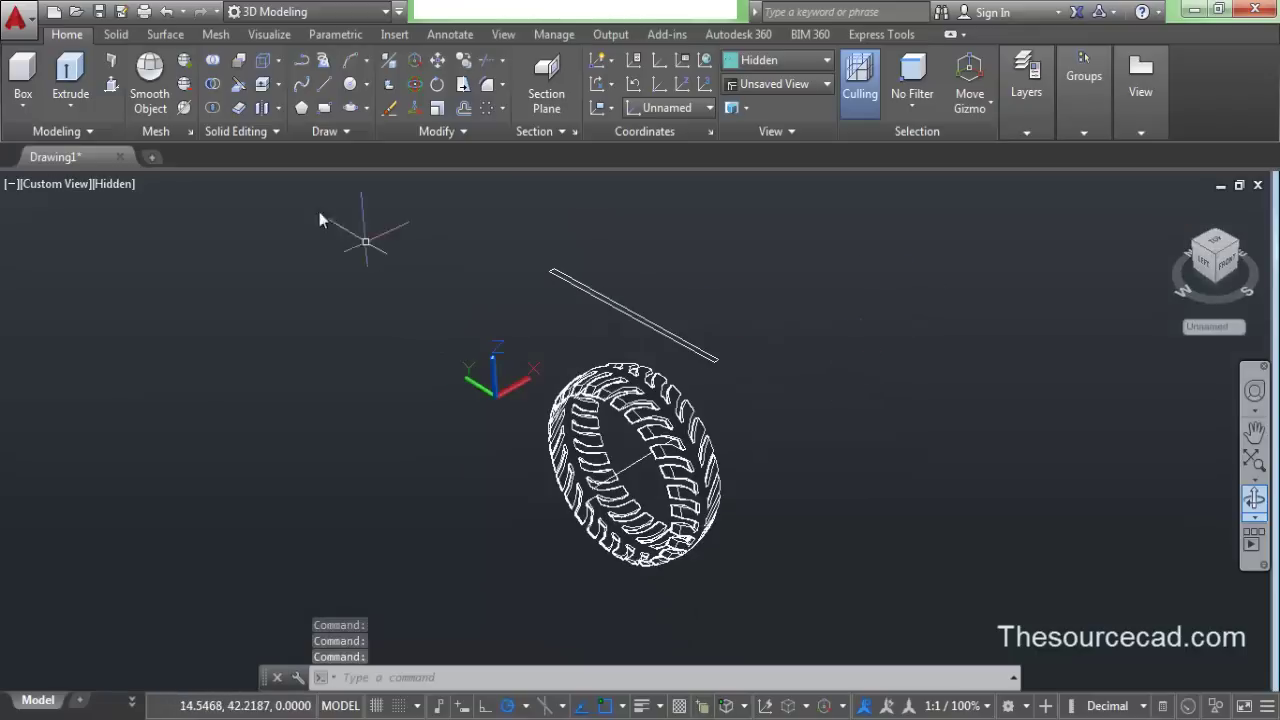
click(70, 75)
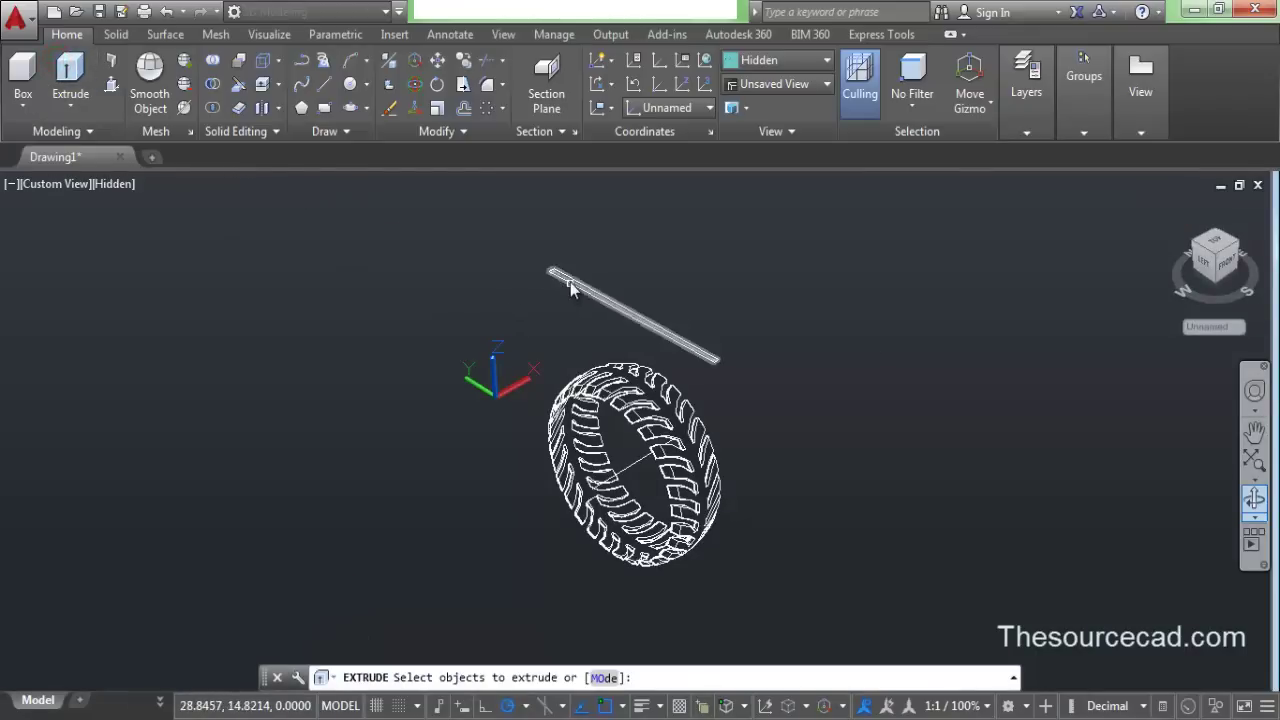
Step: Extrude the thin rectangle into a slab reaching through the tire
click(570, 282)
right_click(504, 274)
click(525, 284)
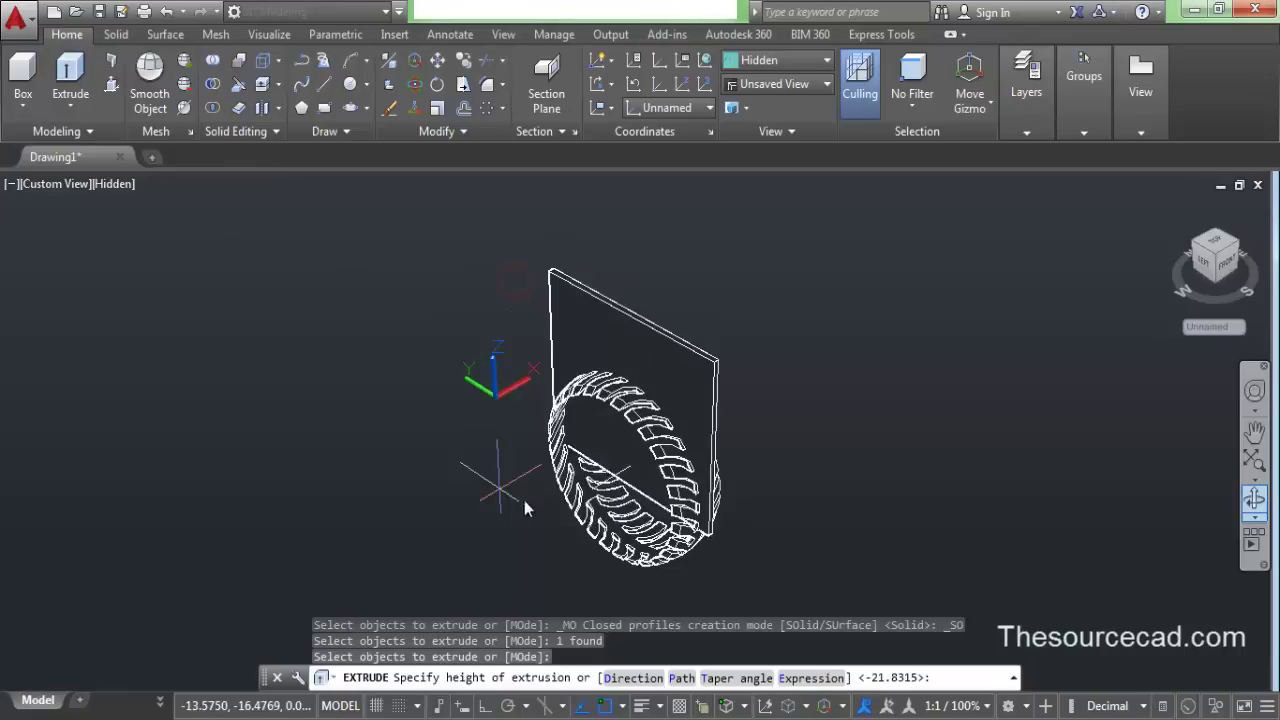
scroll(526, 510, down, 2)
click(620, 541)
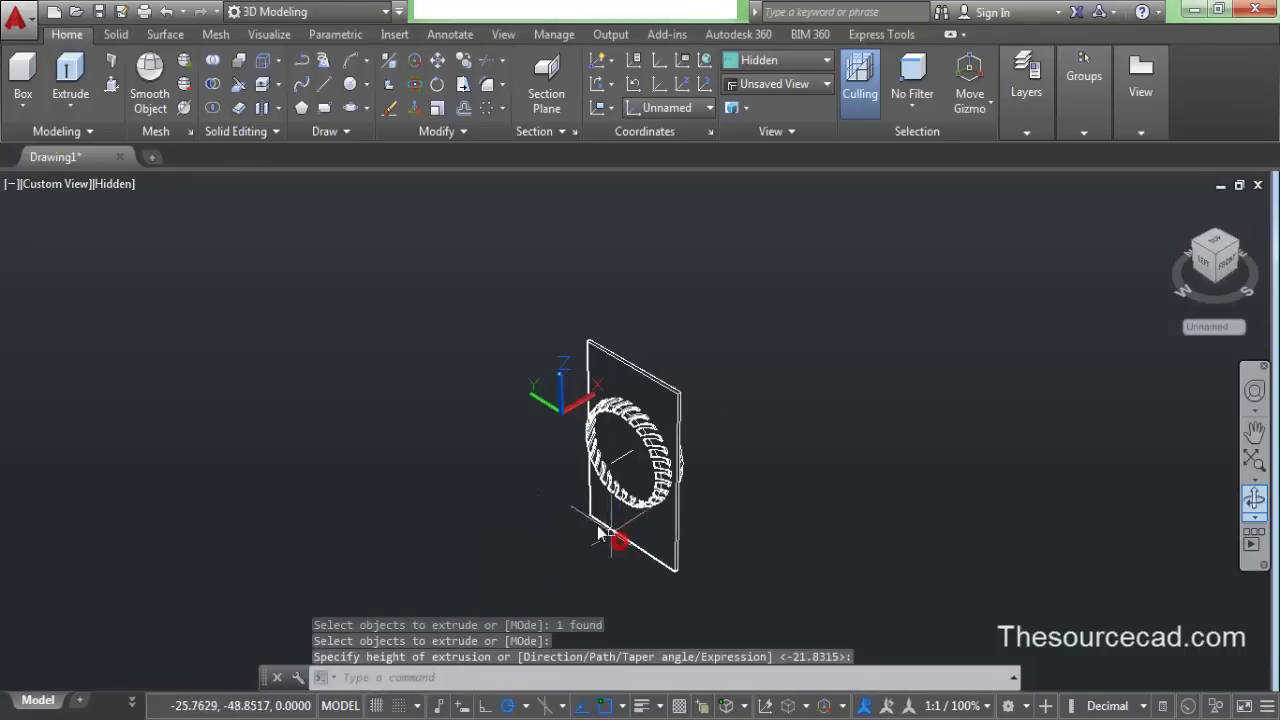
Step: Subtract the slab from the tire as a centre groove and save the drawing
click(215, 87)
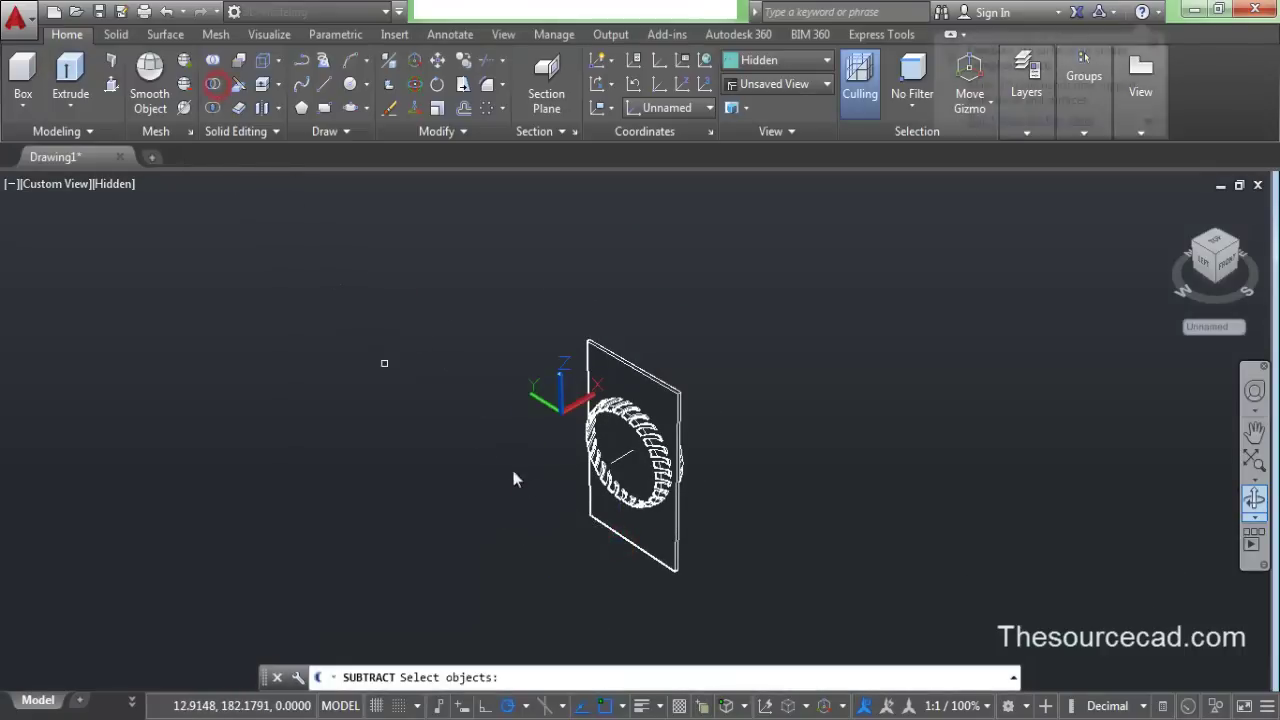
click(638, 424)
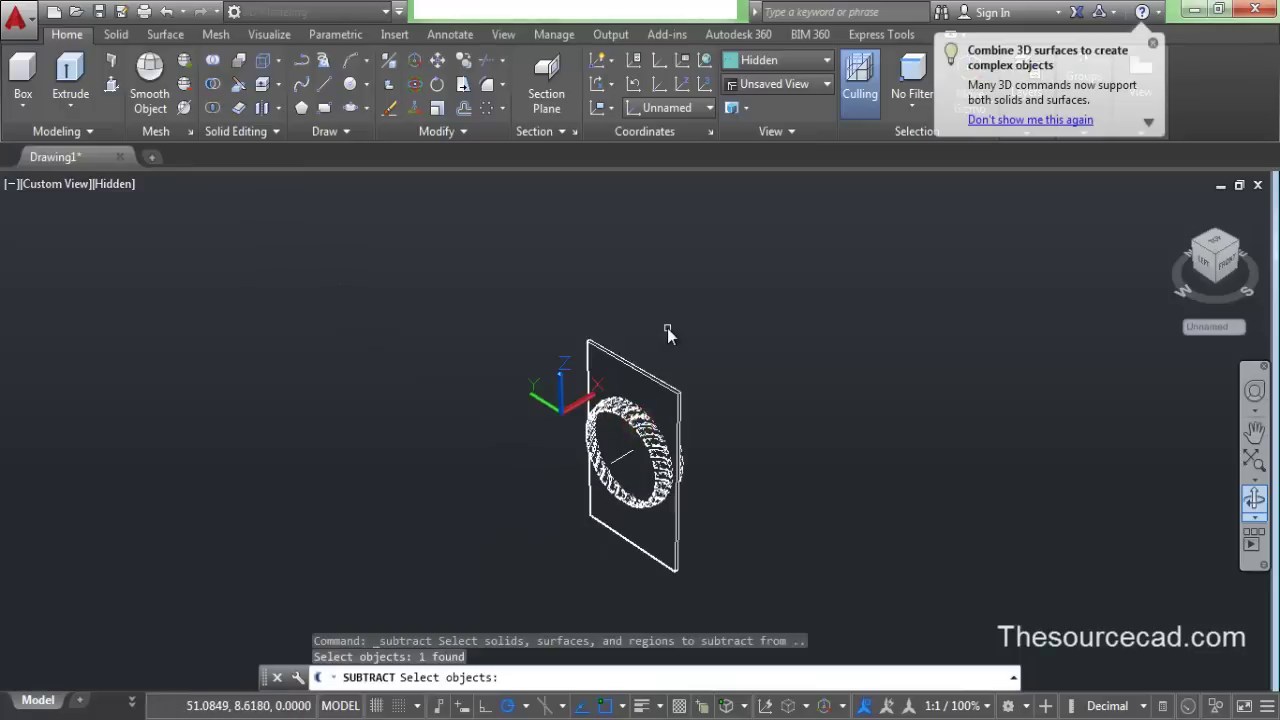
key(Return)
click(662, 384)
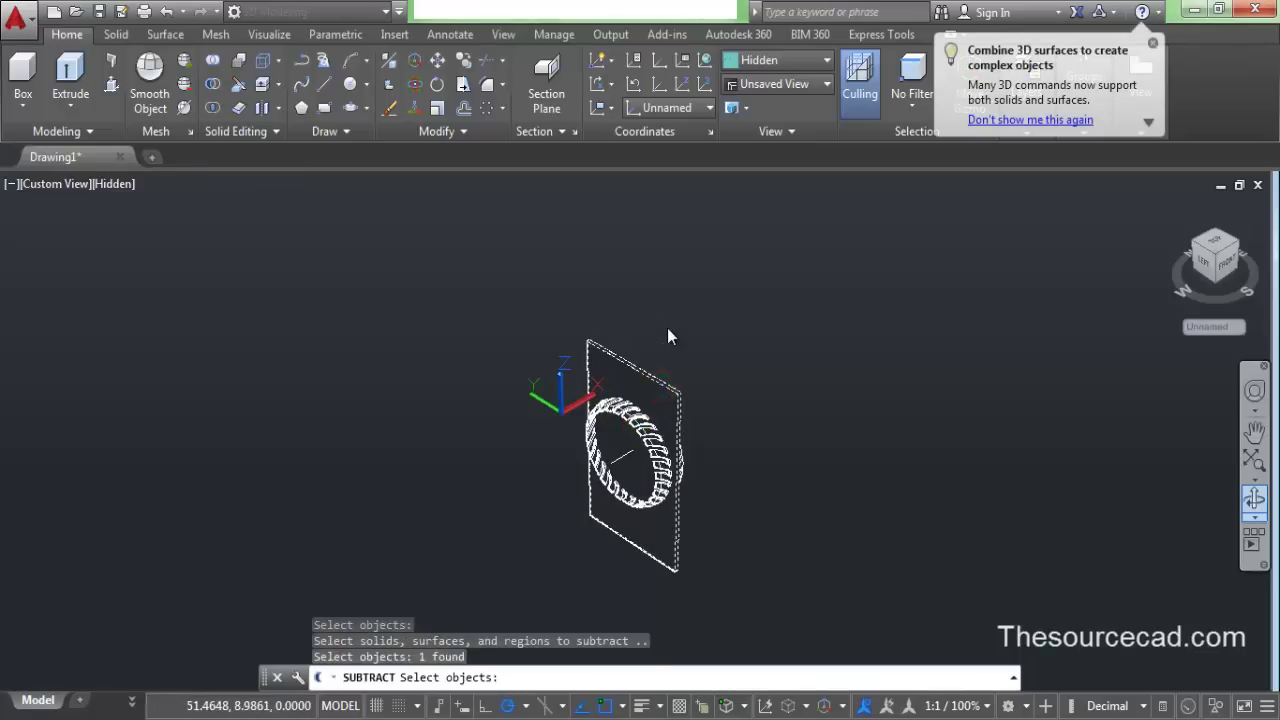
key(Return)
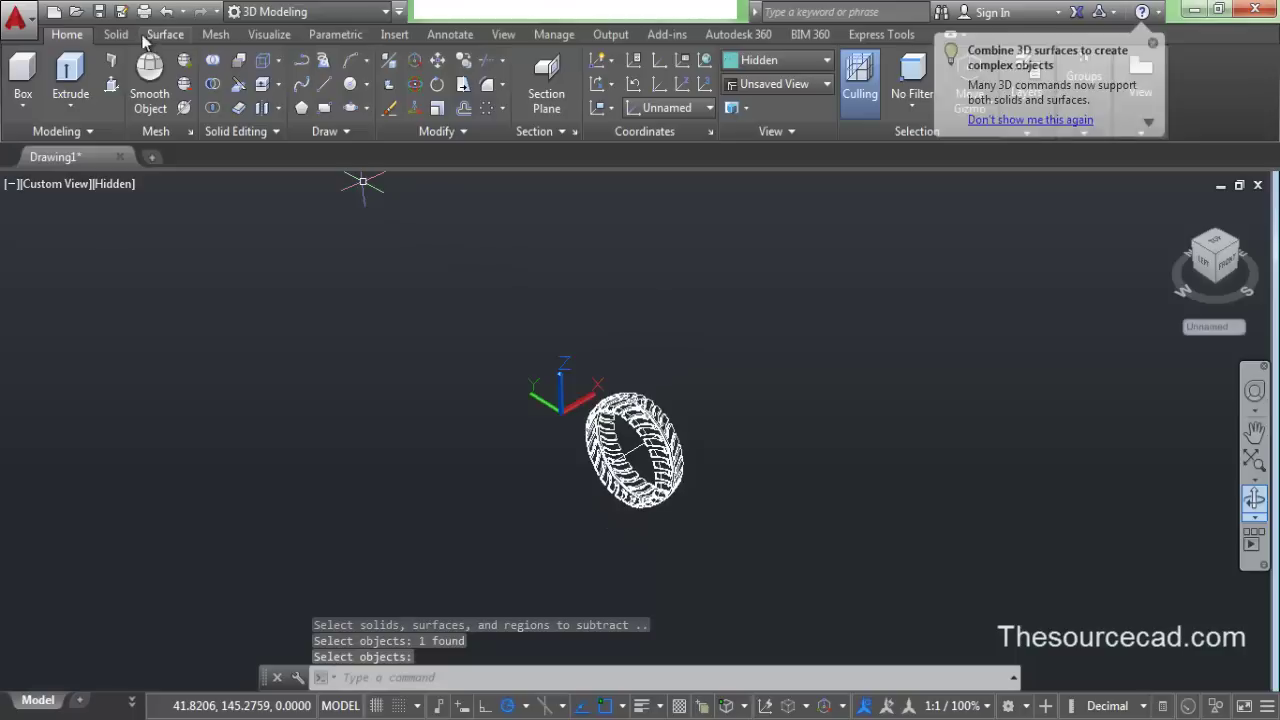
click(97, 14)
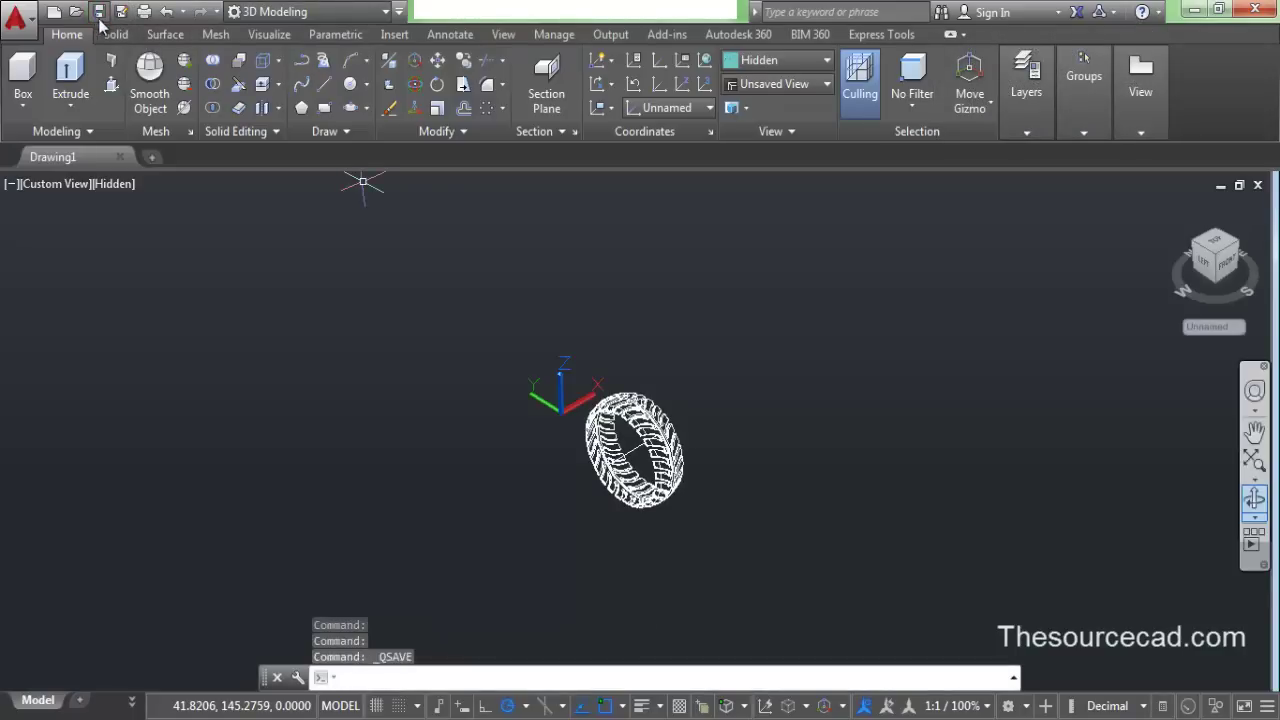
Step: Free-orbit the tire to another side, then select it and expand the Layers panel
scroll(740, 430, up, 3)
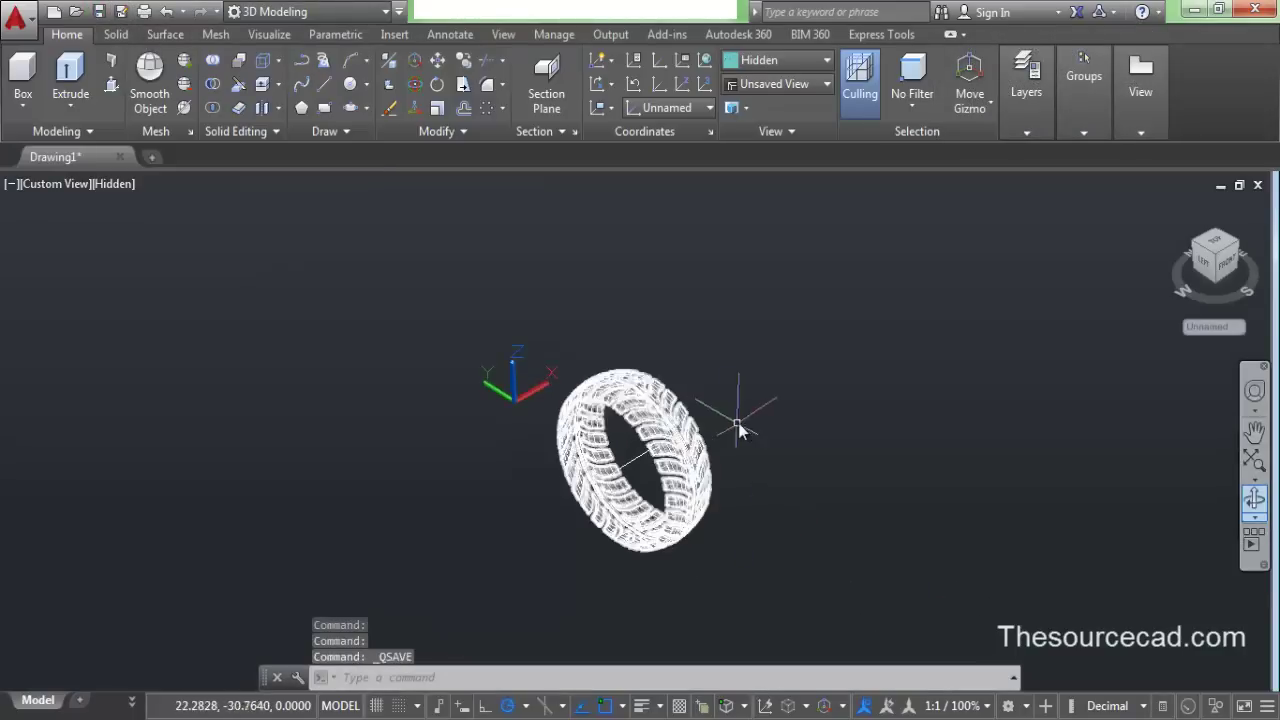
click(1252, 515)
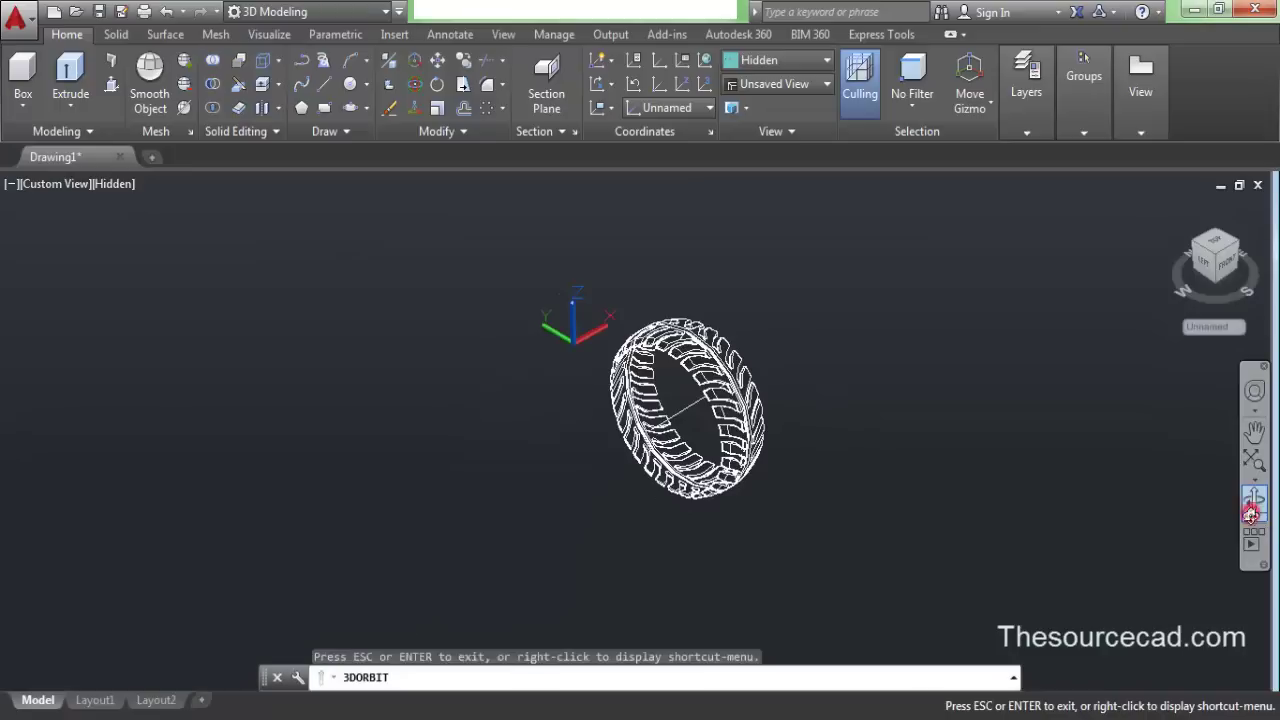
click(1254, 517)
click(1172, 557)
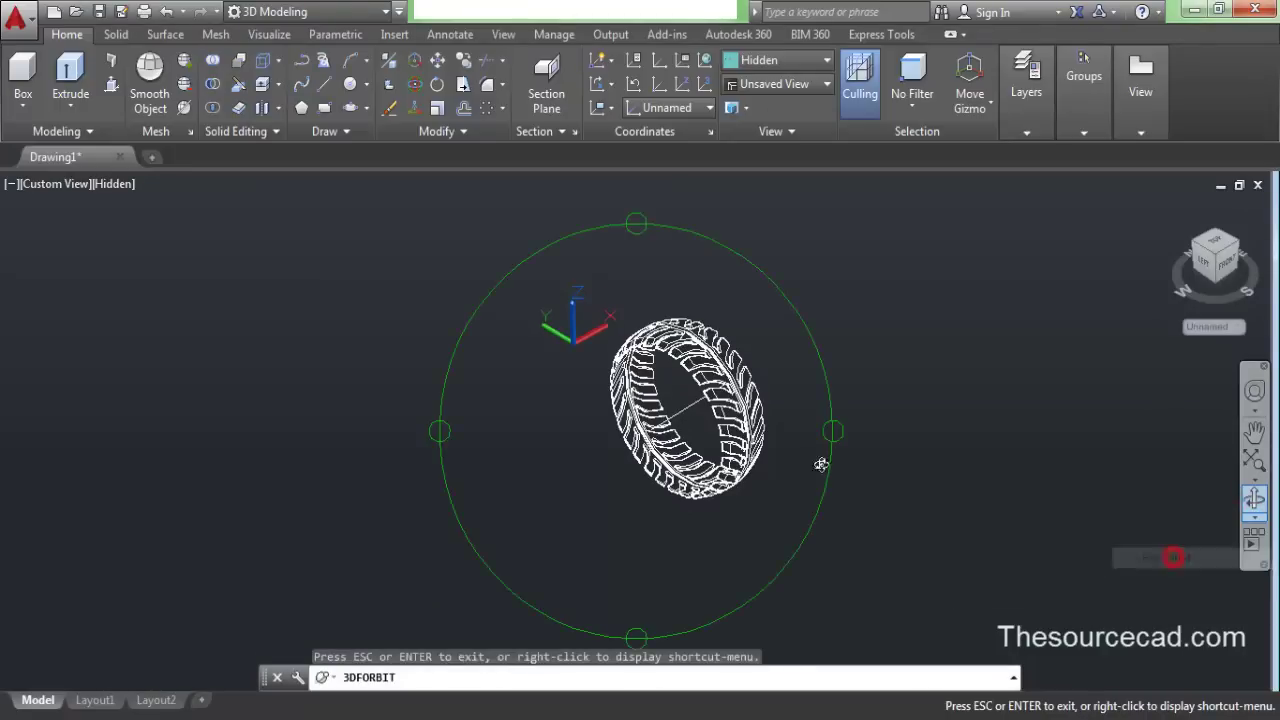
drag(751, 303, 775, 312)
right_click(775, 312)
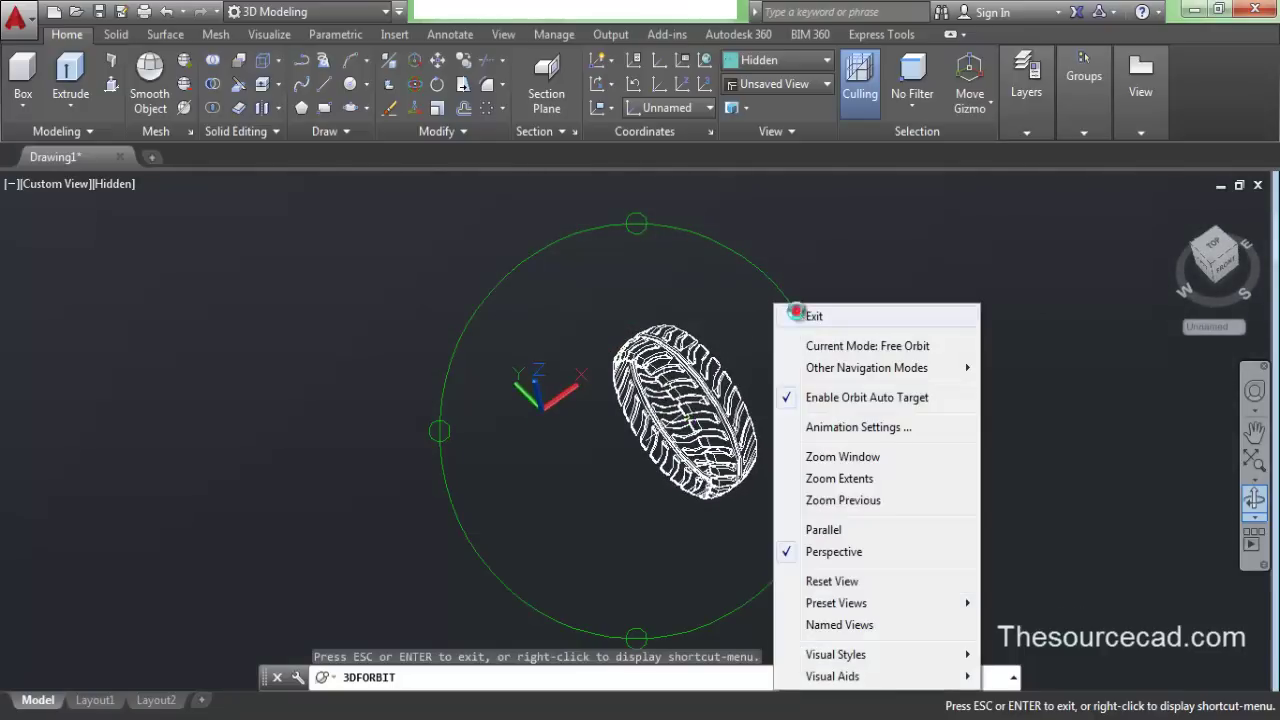
click(782, 315)
click(697, 400)
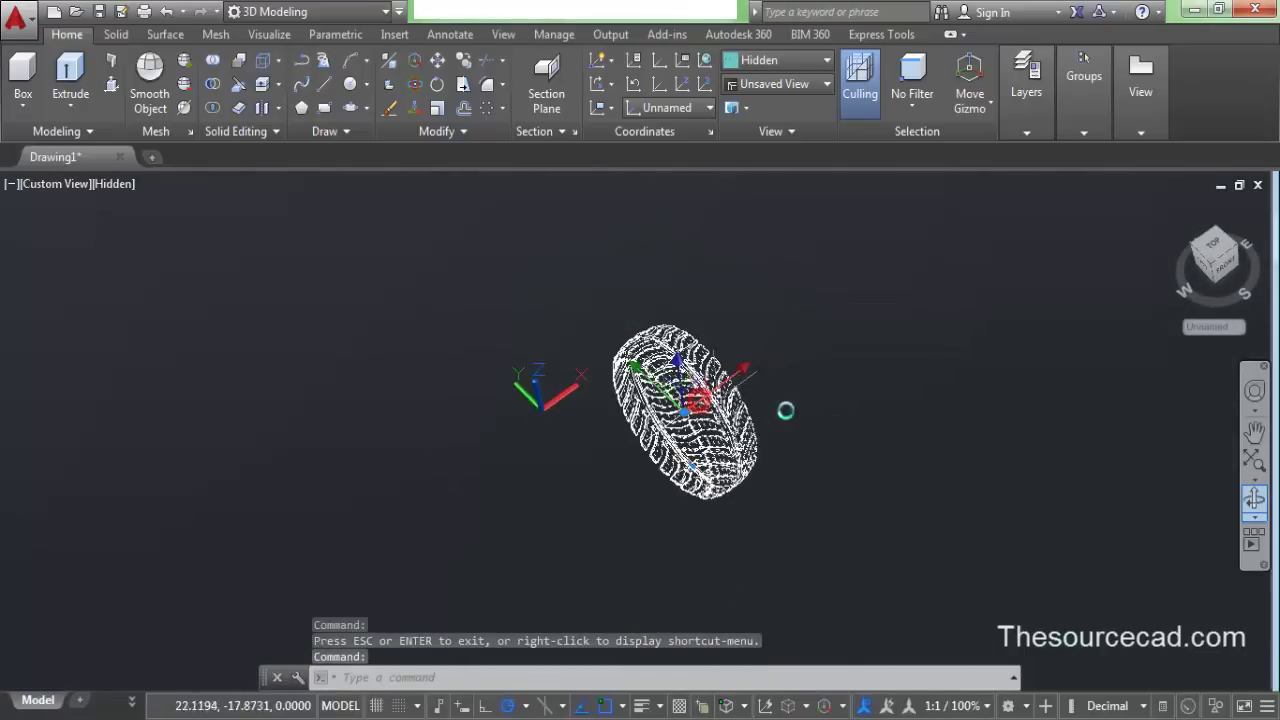
click(1027, 107)
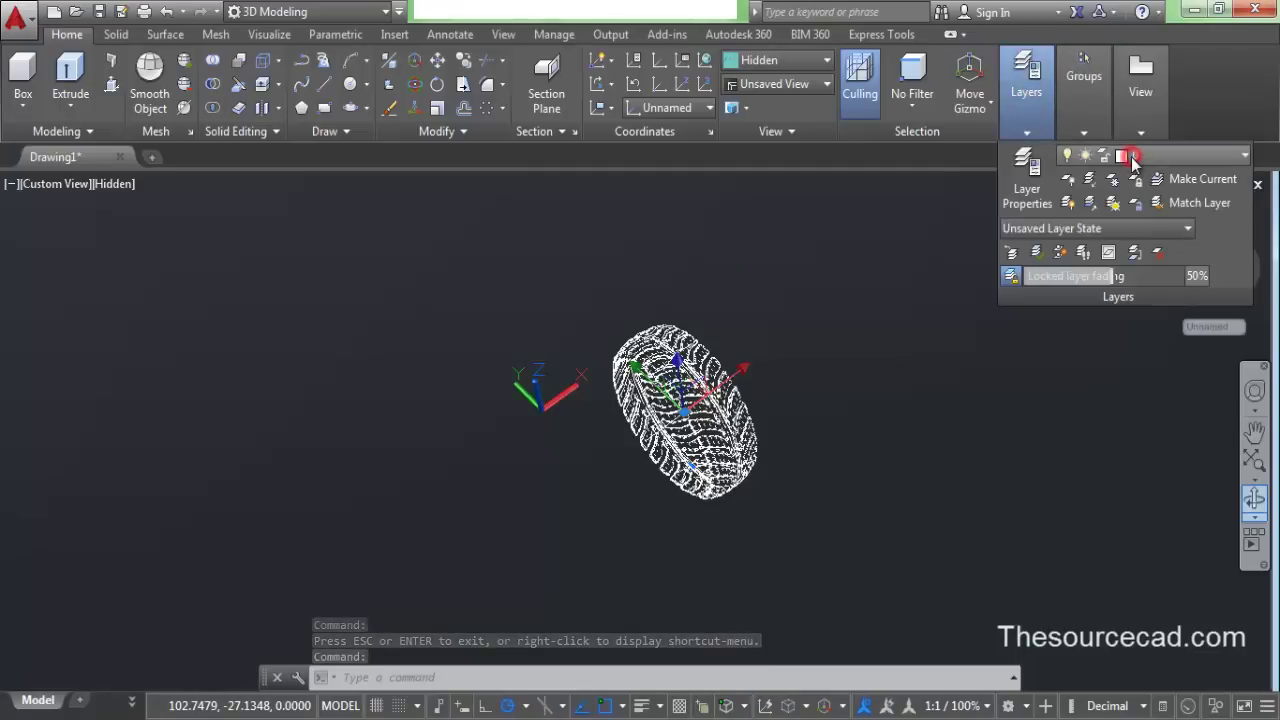
Step: Move the tire solid onto Layer2 and clear the selection
click(1133, 163)
click(1186, 228)
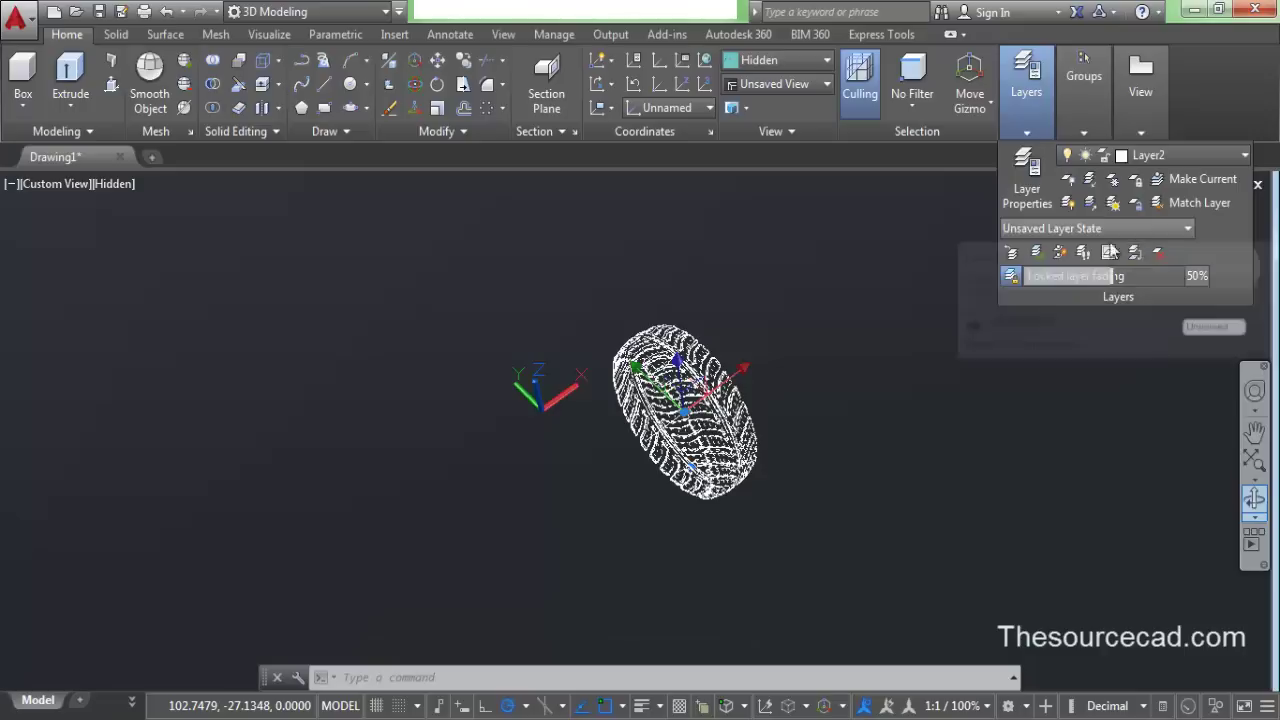
right_click(871, 230)
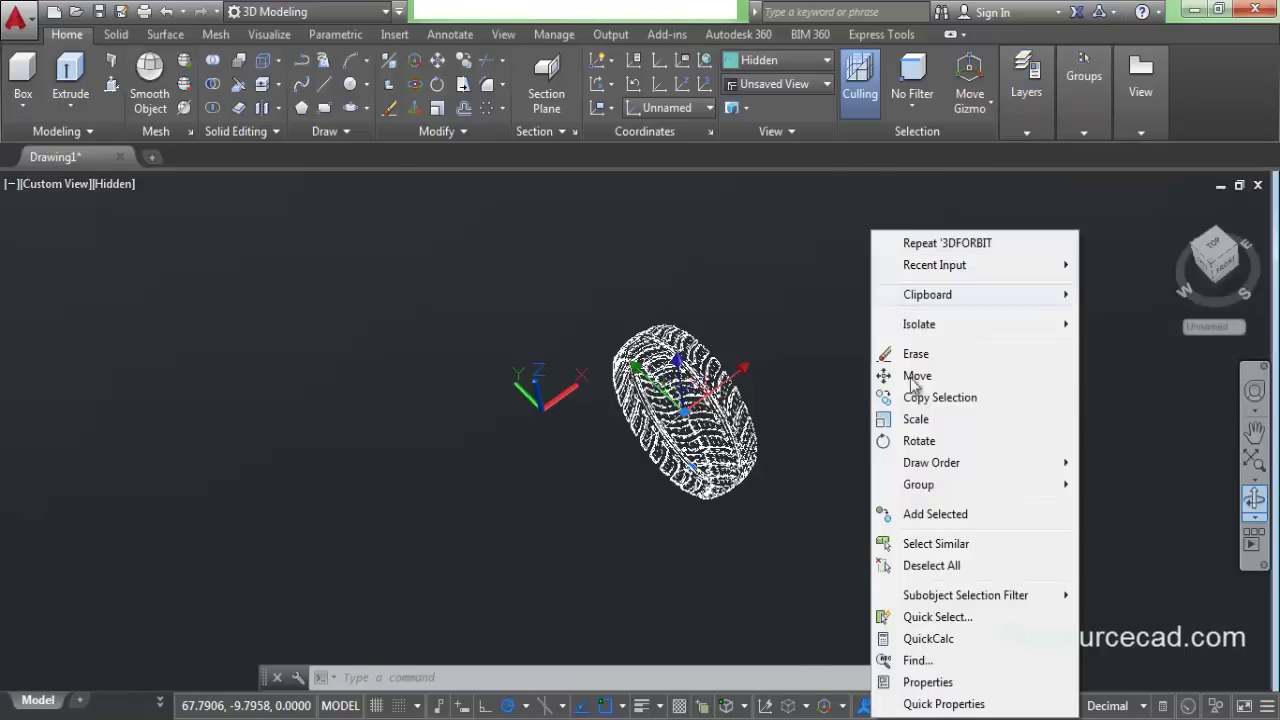
click(920, 565)
Step: Turn off Layer2 to hide the tire and turn on Layer1 to show the rim profile
mouse_move(1129, 154)
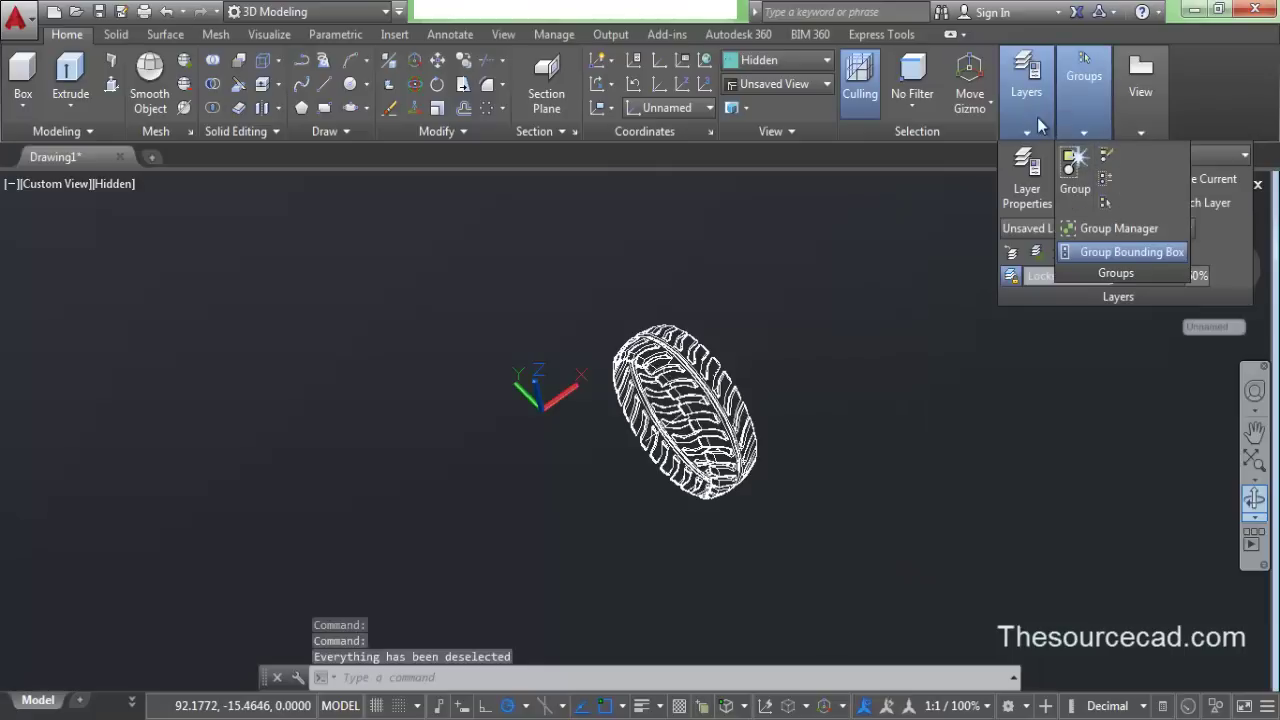
click(1036, 117)
click(1159, 160)
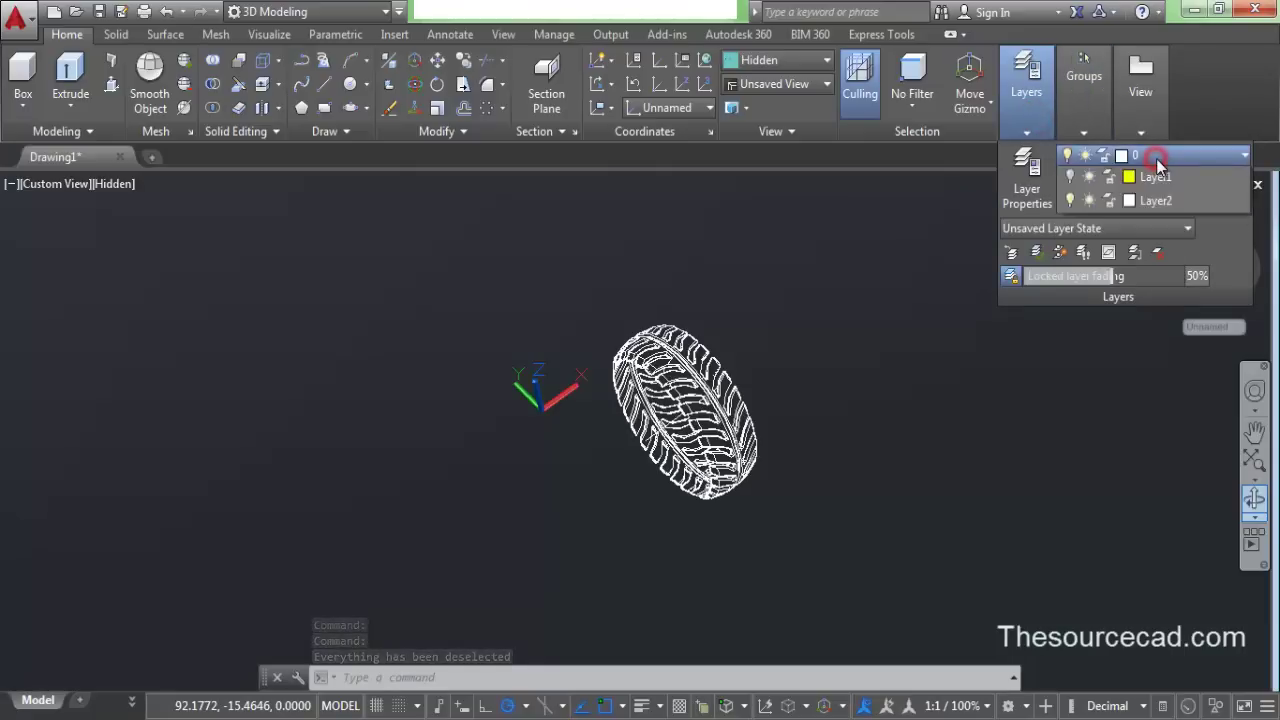
click(1070, 227)
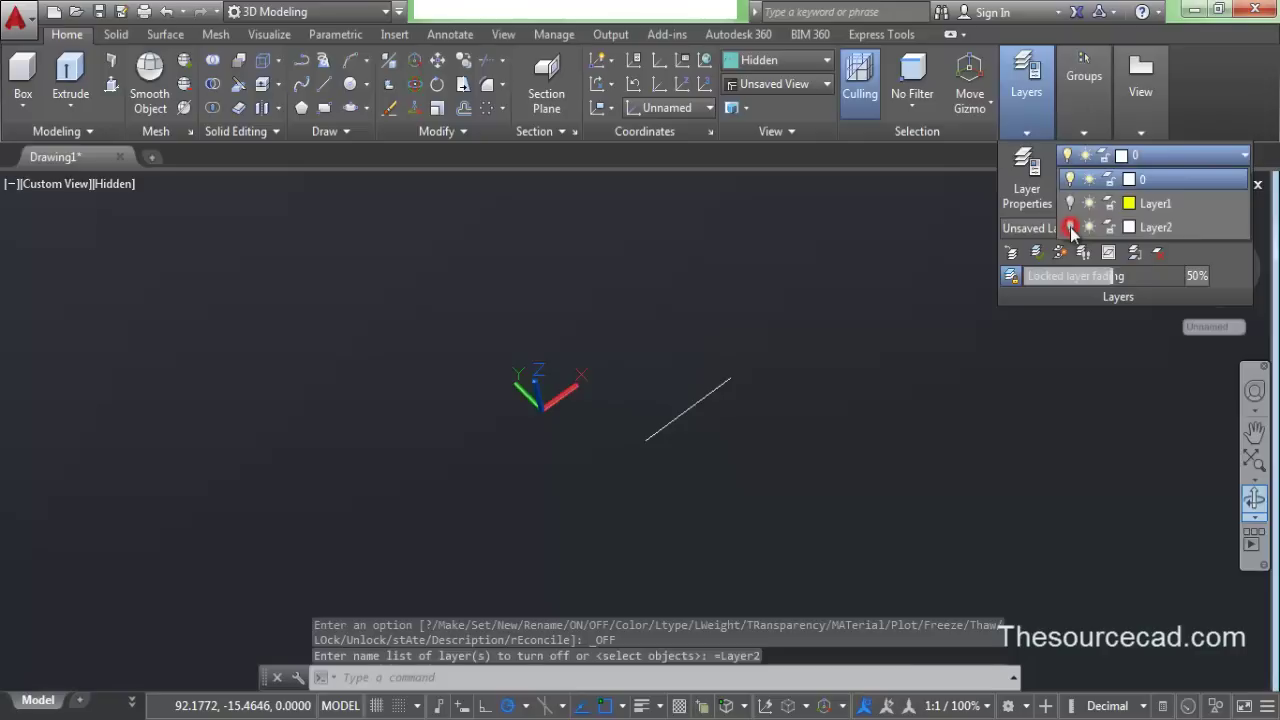
click(1070, 203)
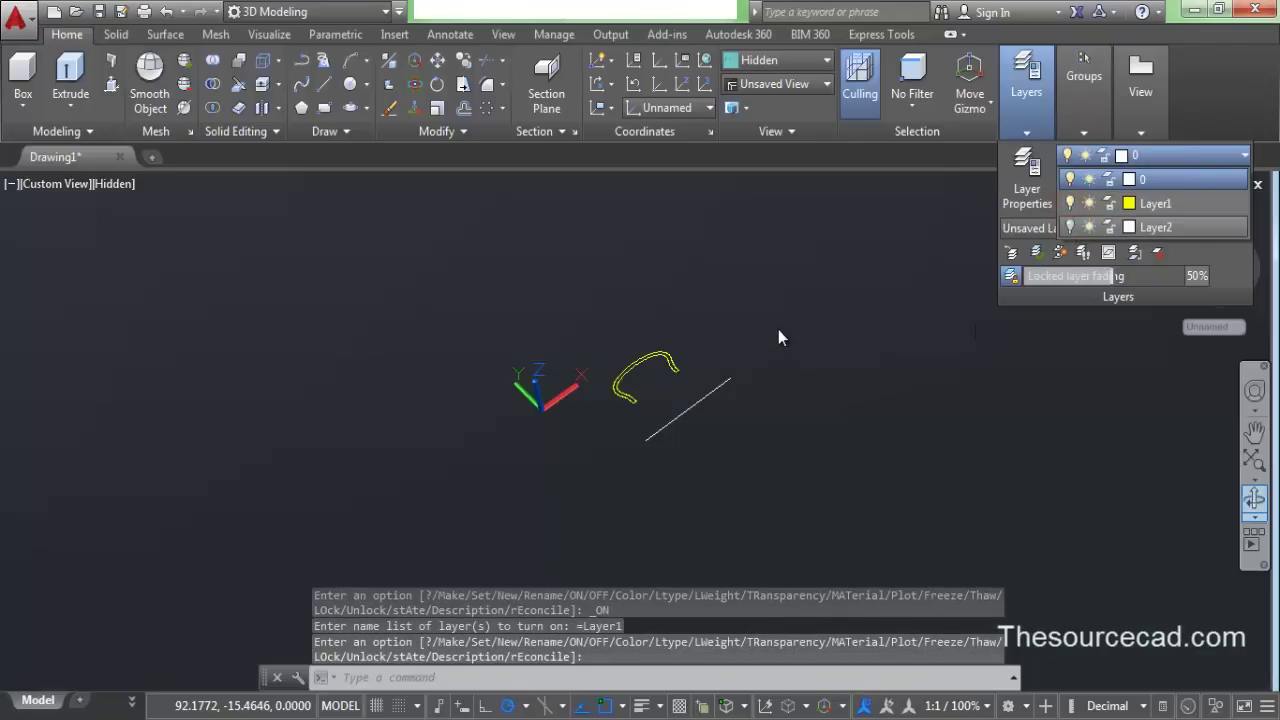
click(844, 281)
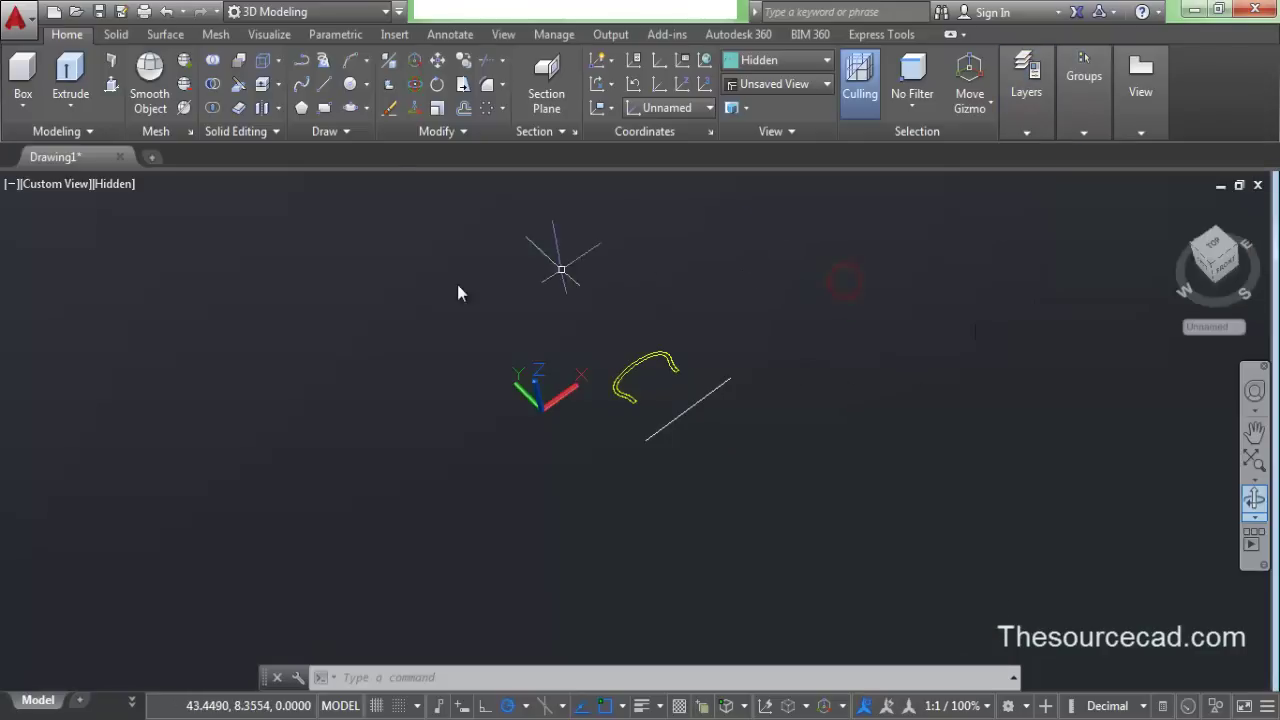
Step: Revolve the yellow profile a full 360° around the axis line's endpoints
click(463, 132)
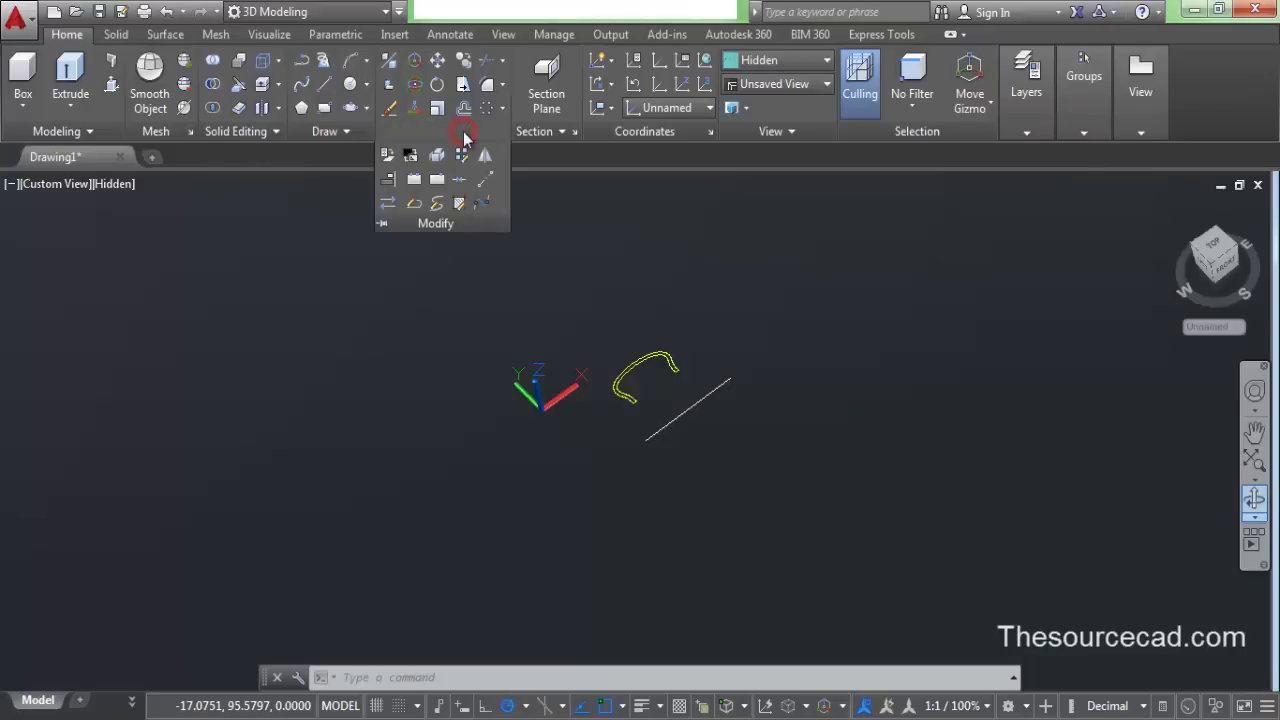
click(70, 95)
click(86, 214)
click(688, 400)
click(552, 345)
right_click(575, 290)
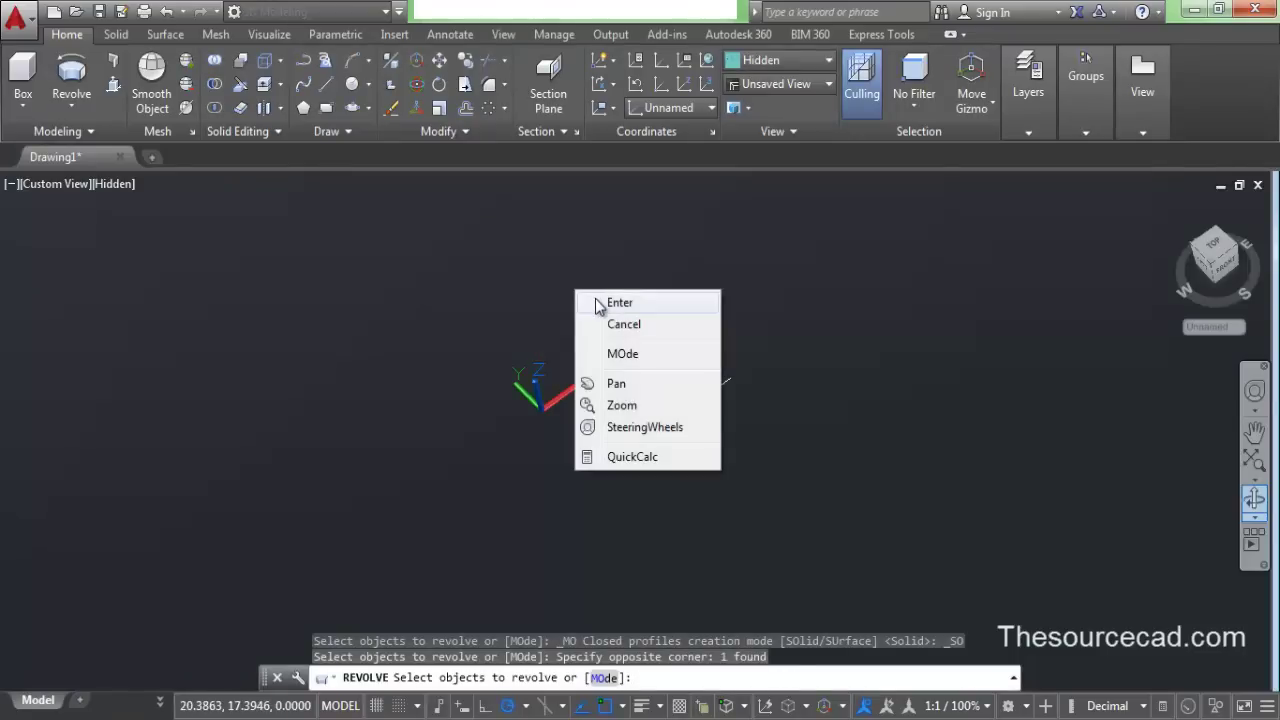
click(617, 302)
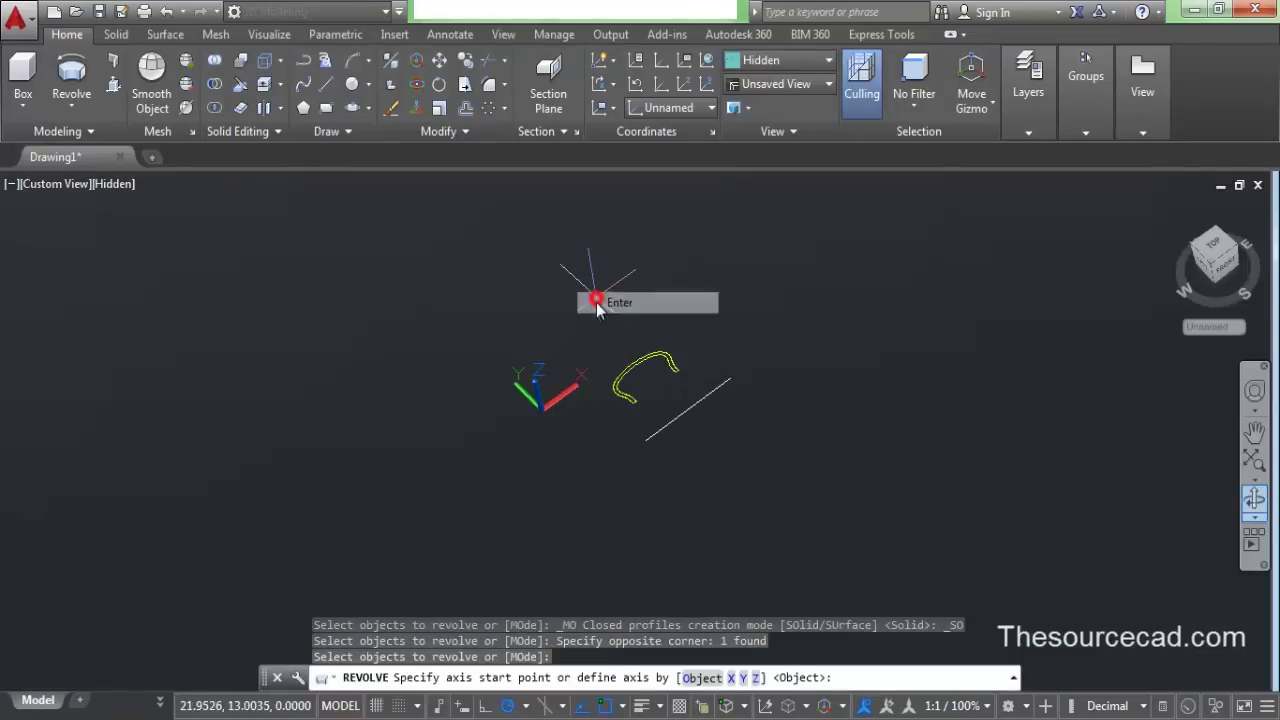
click(647, 450)
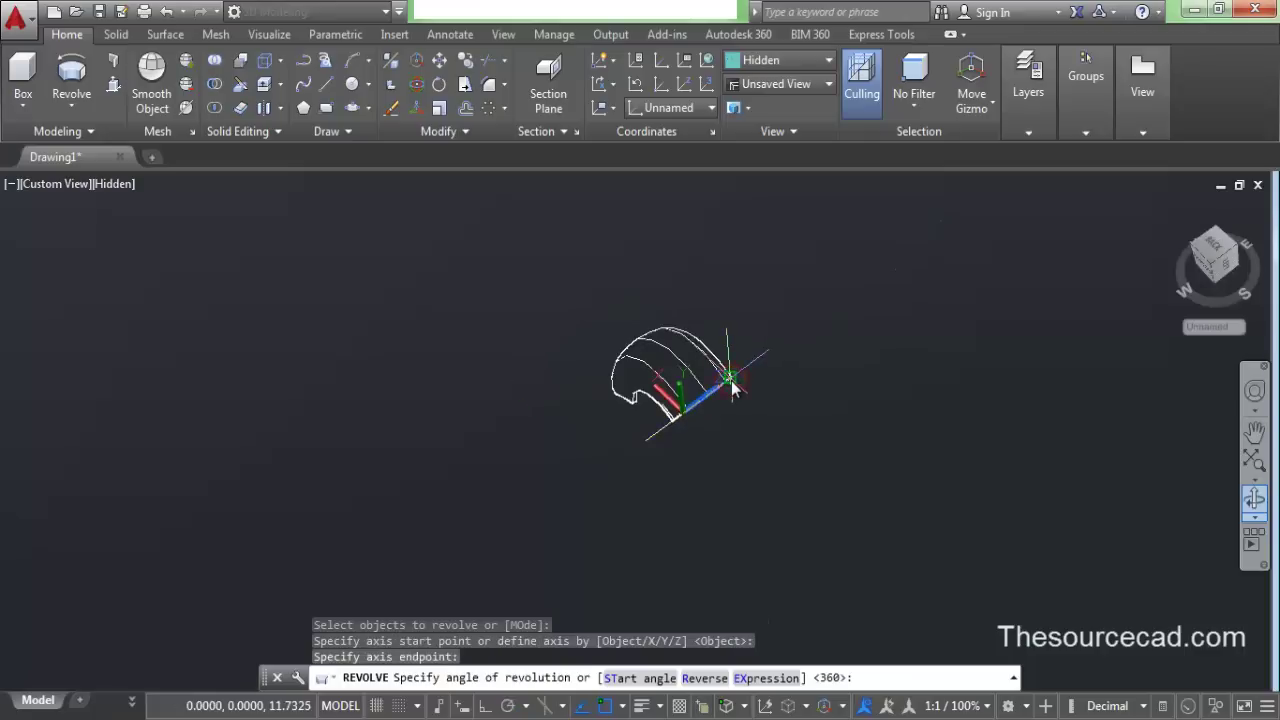
key(Return)
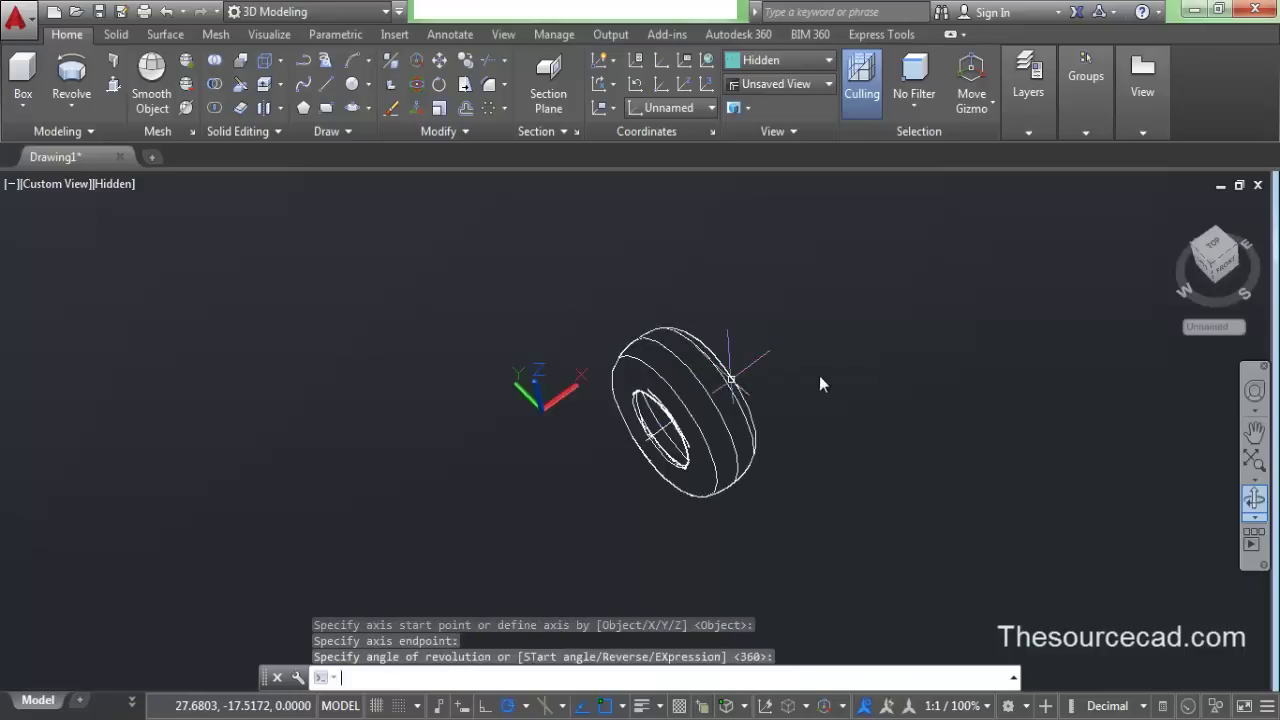
Step: Orbit around the new rim, then switch the view to parallel projection
click(1257, 517)
click(817, 514)
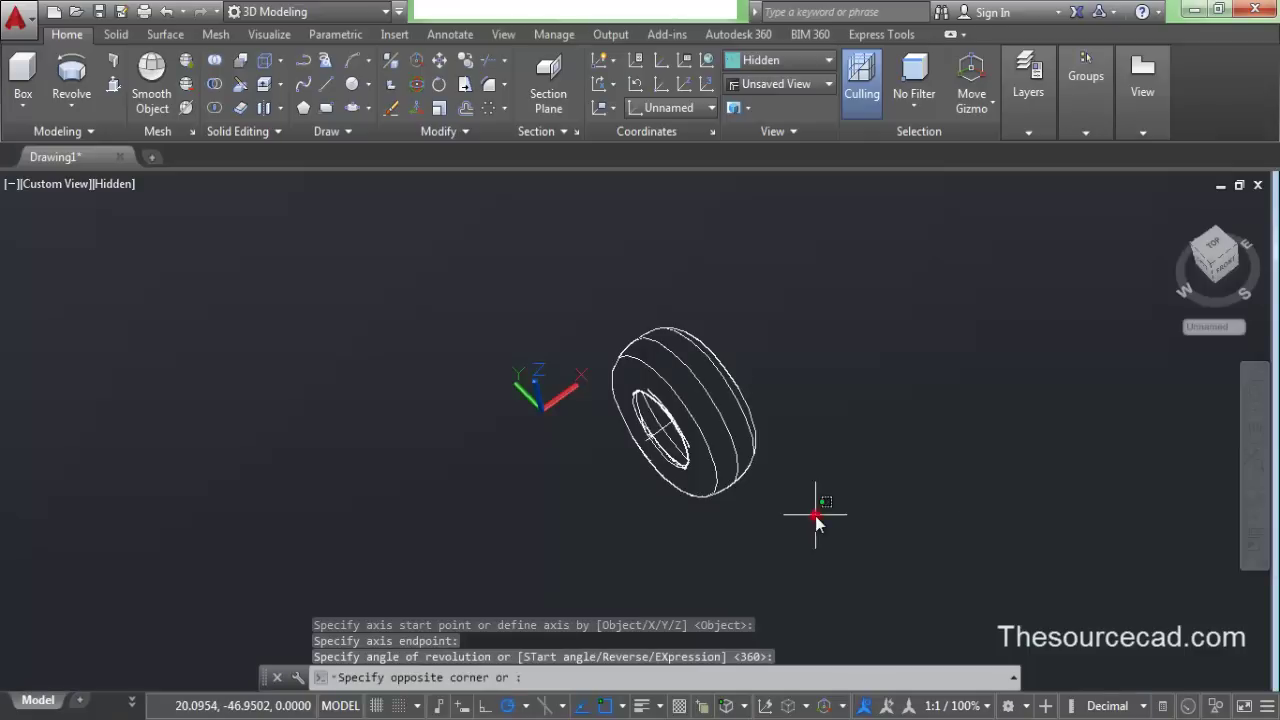
click(952, 510)
click(1257, 502)
drag(623, 429, 766, 271)
right_click(818, 262)
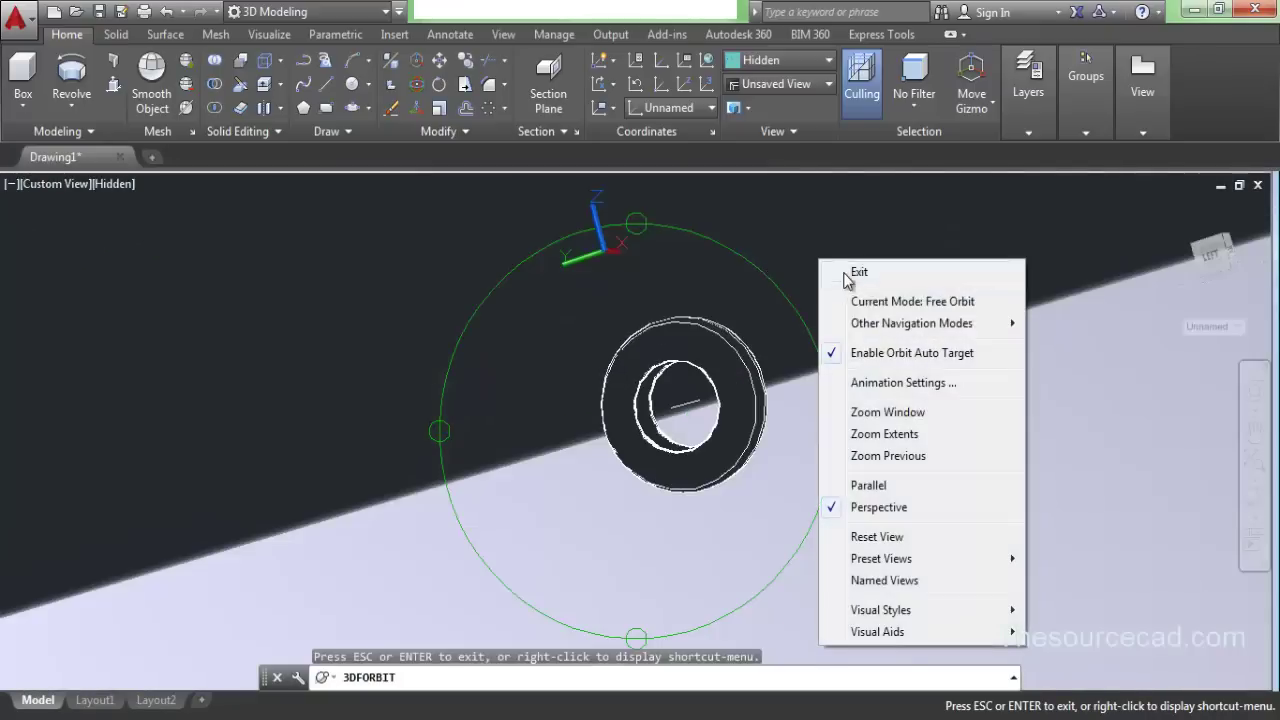
click(829, 271)
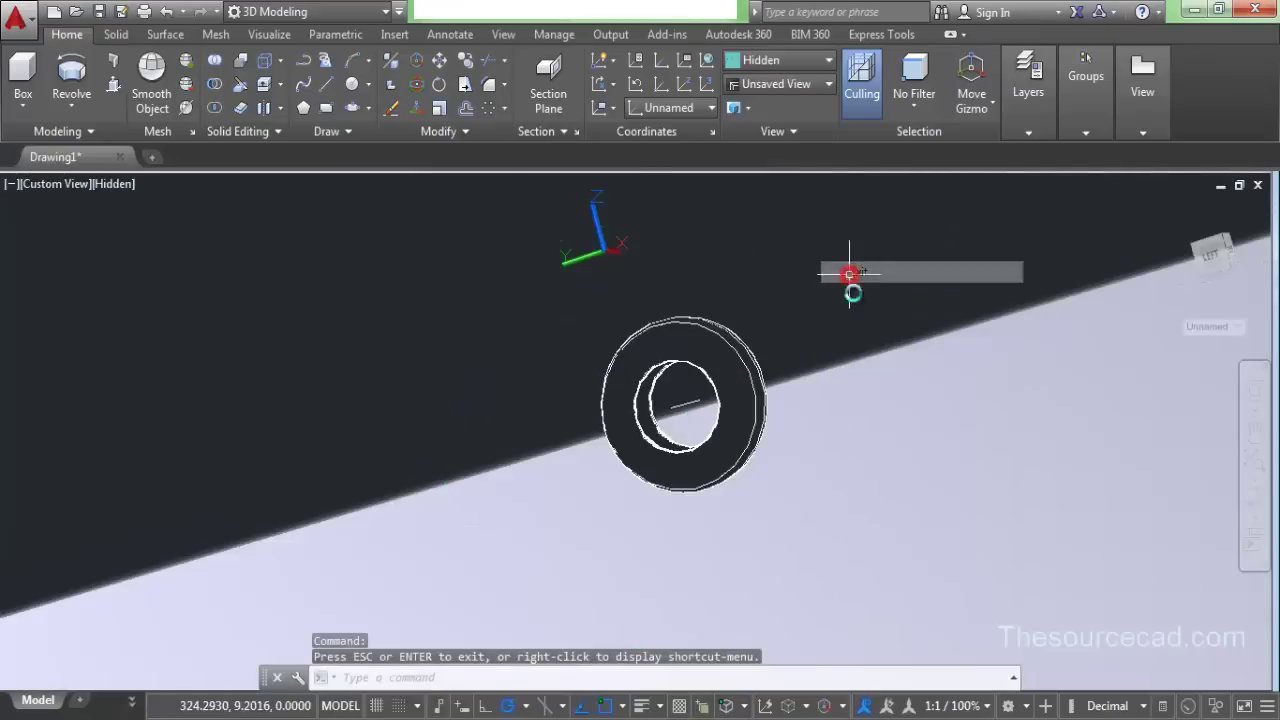
right_click(1208, 257)
click(1103, 292)
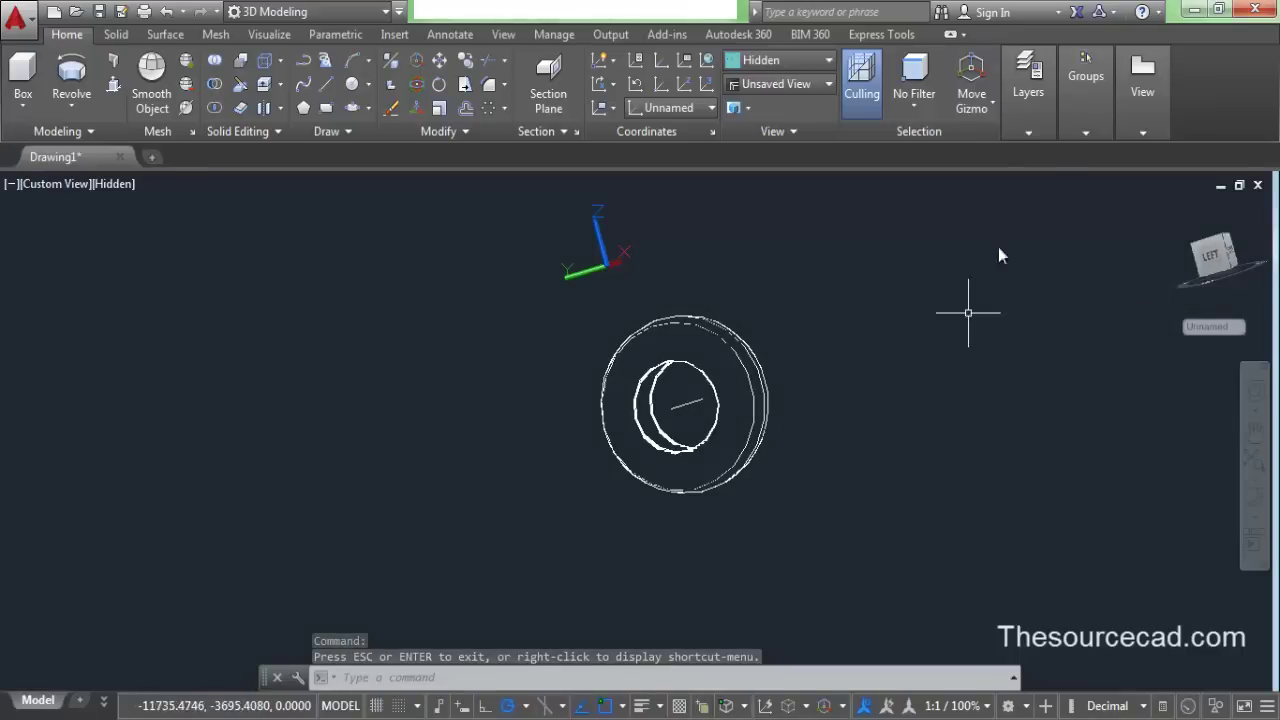
Step: Turn Layer2 back on and set its colour to green
mouse_move(1038, 97)
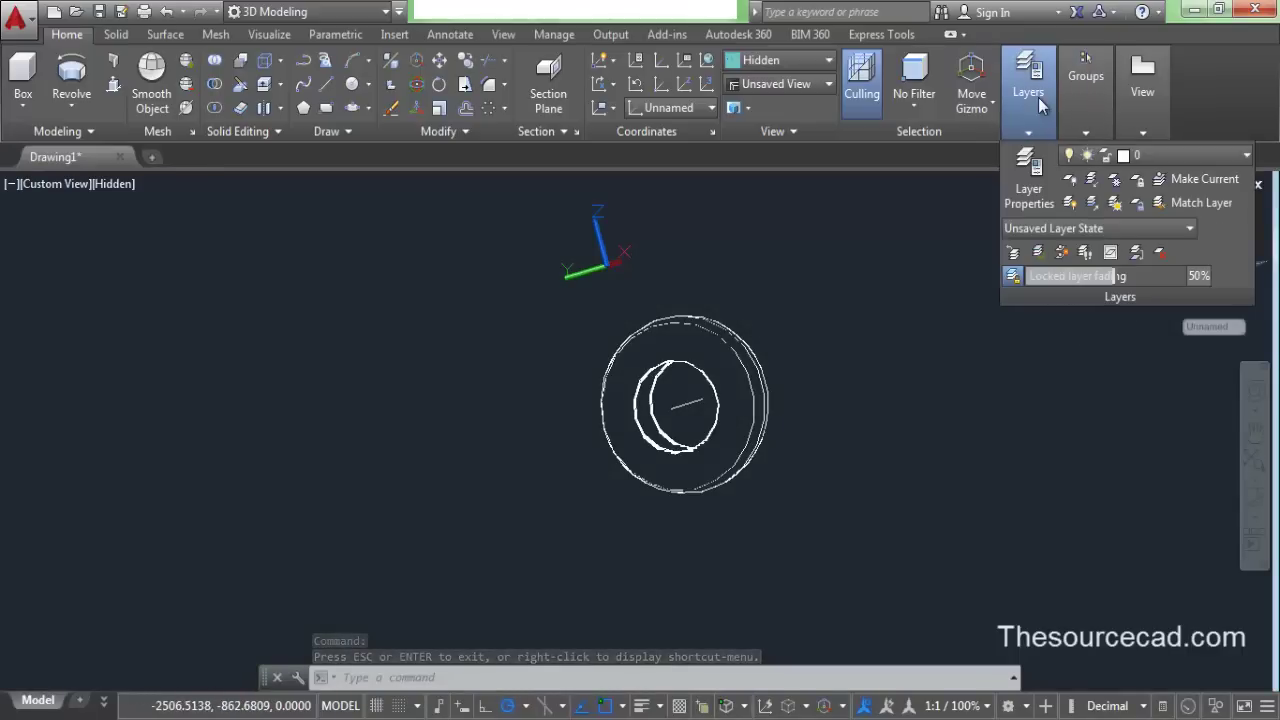
click(1149, 156)
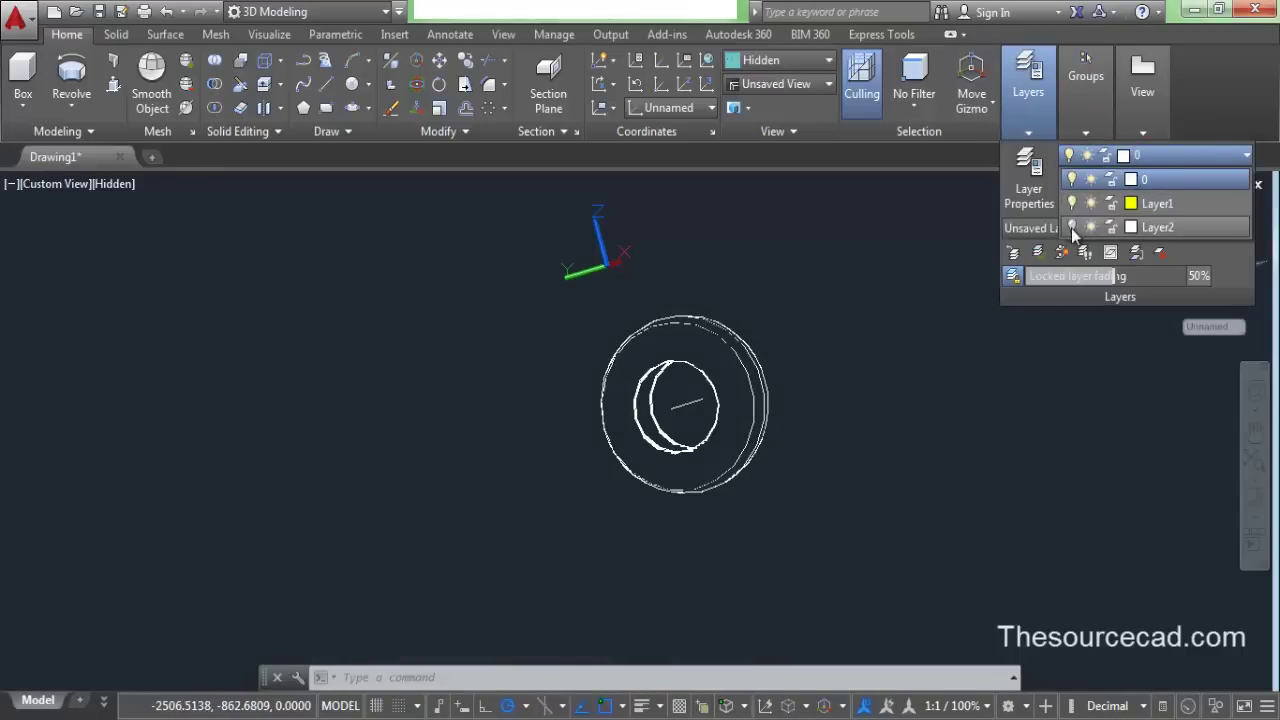
click(1071, 228)
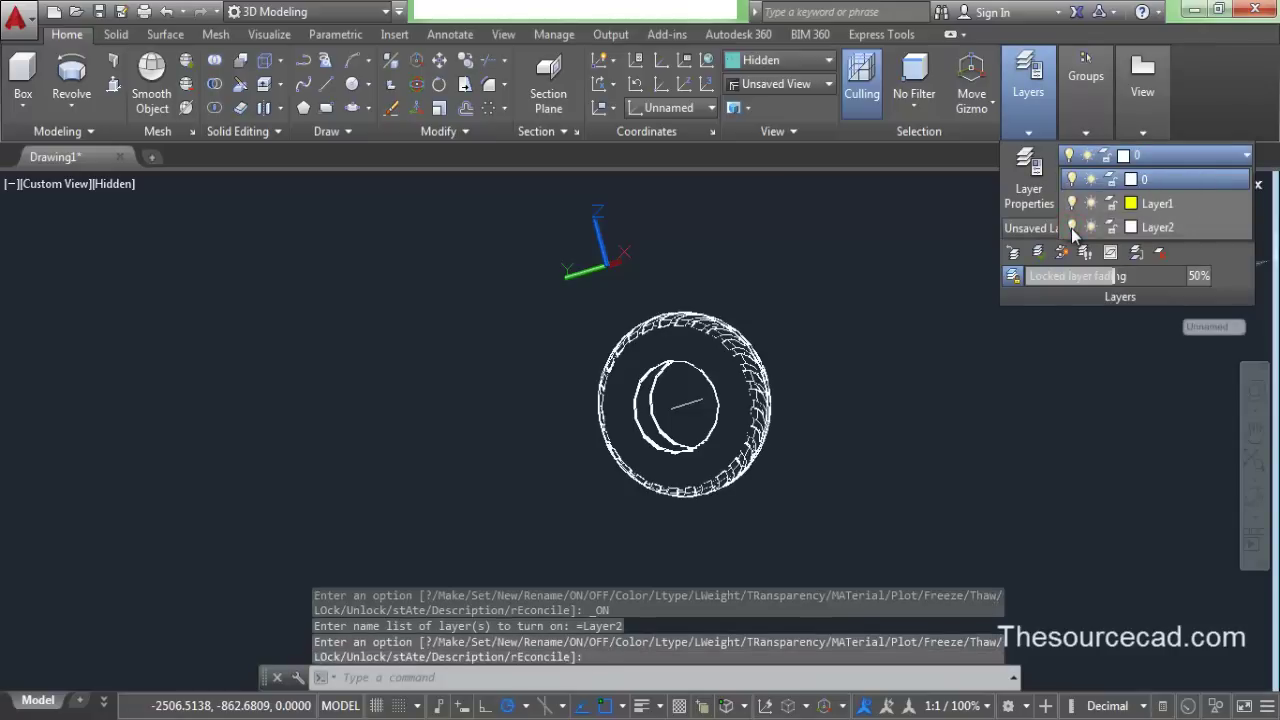
click(1130, 227)
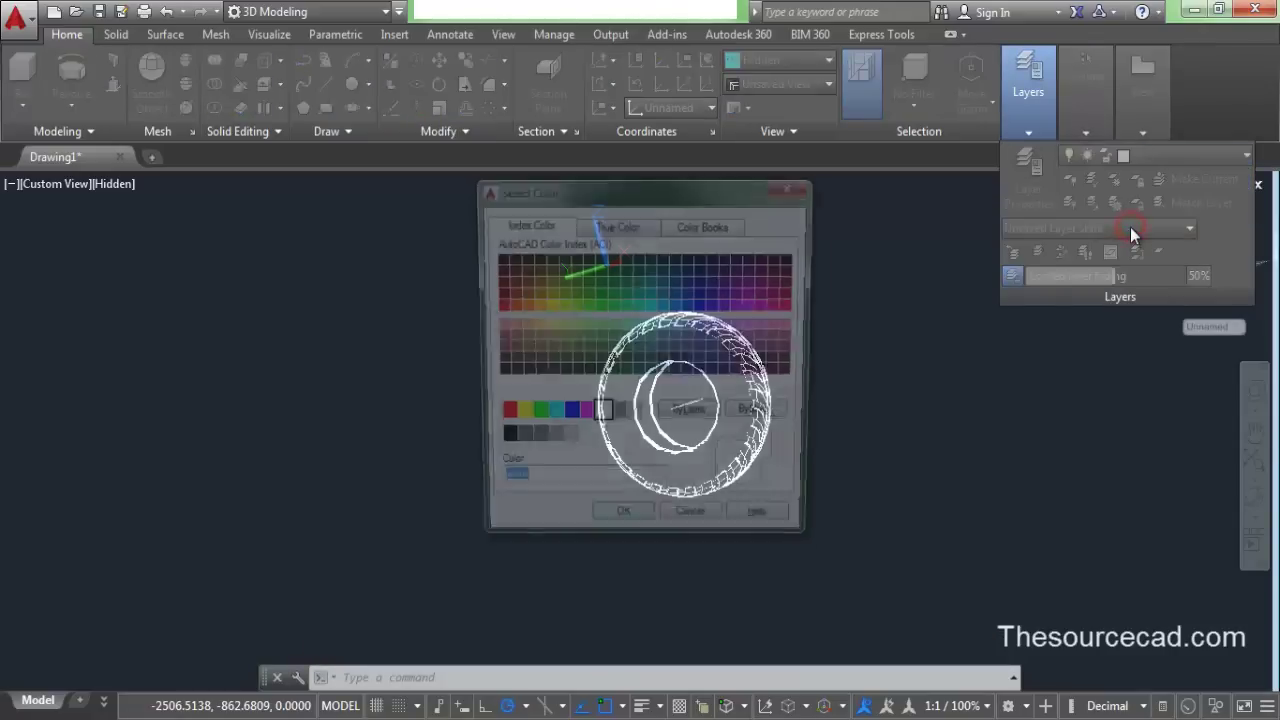
click(533, 417)
click(612, 530)
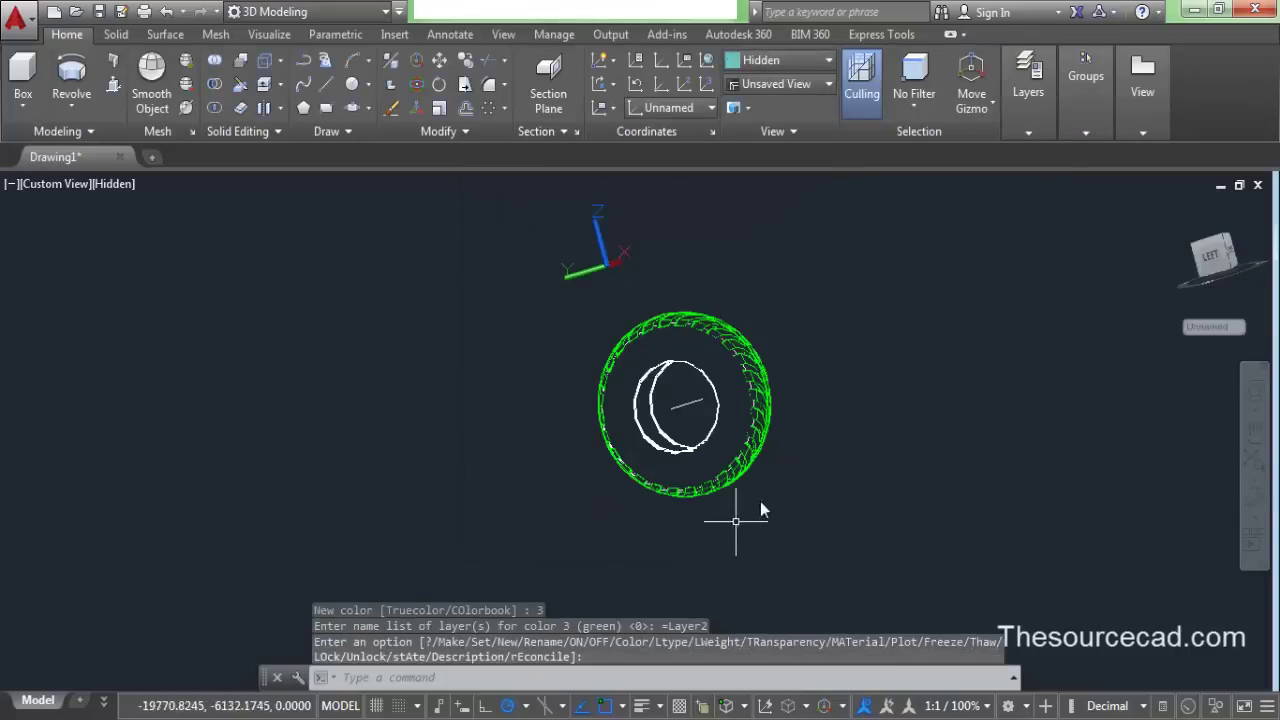
Step: Orbit to view the green tire around the white rim in 3D
click(1256, 500)
drag(700, 309, 631, 360)
scroll(718, 378, up, 5)
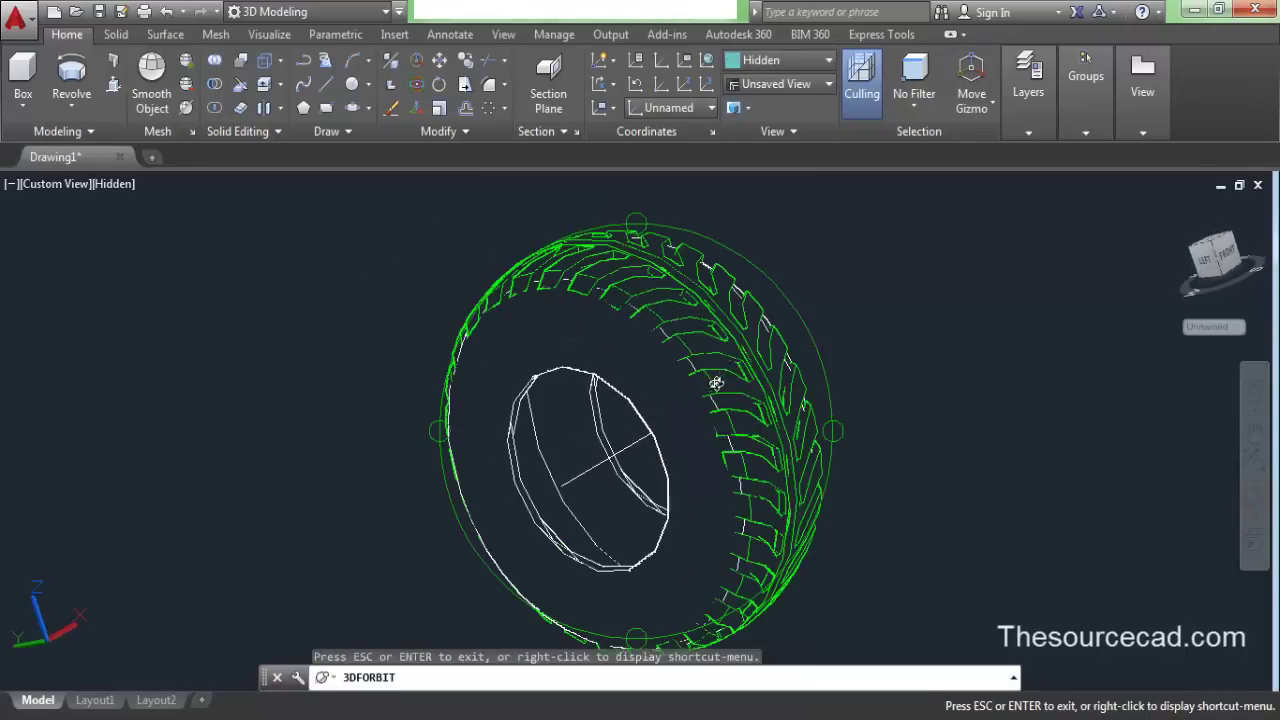